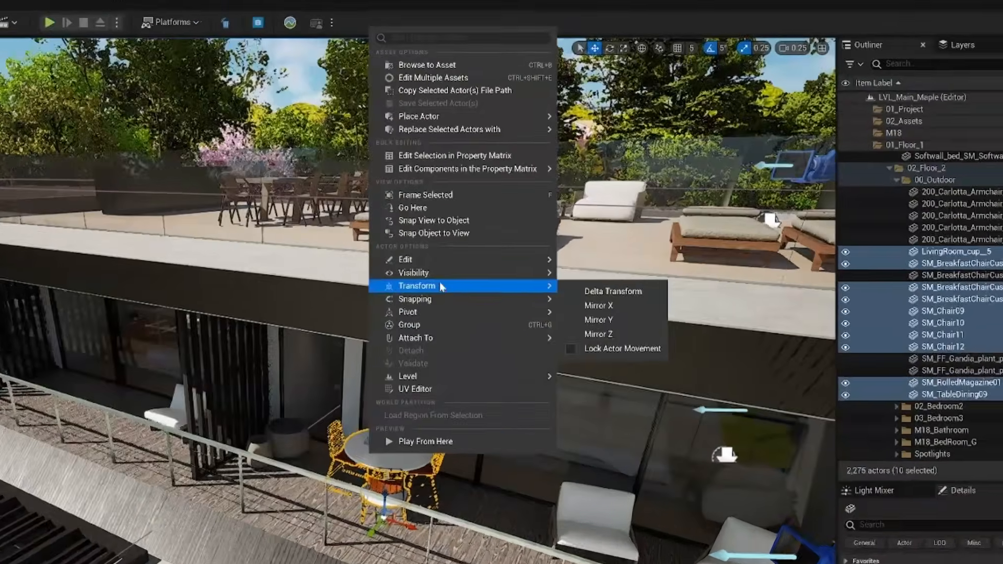
- Open the Editor Preferences, and review the context options of the selected dining set in the level
{"action": "mouse_move", "coordinate": [448, 194]}
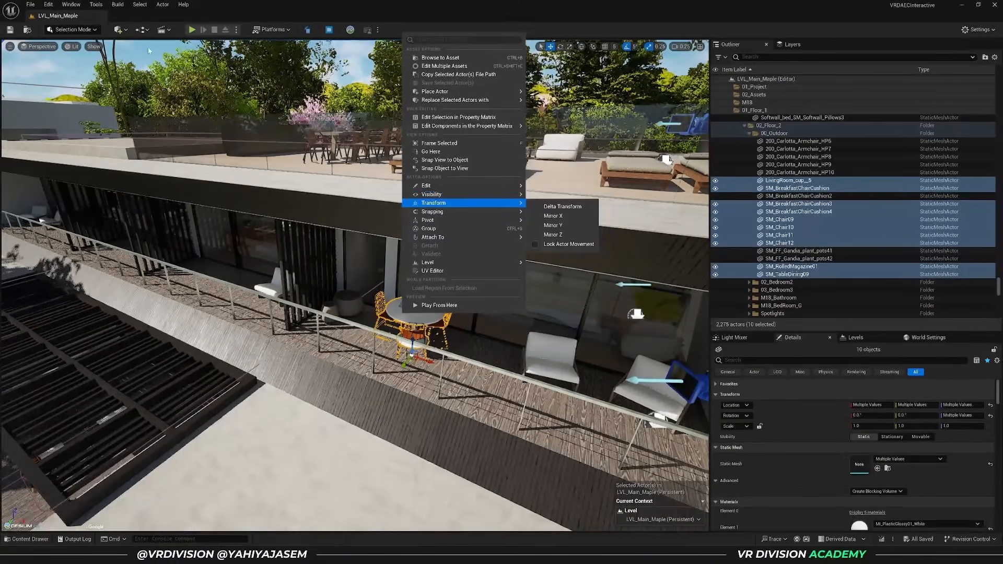
{"action": "left_click", "coordinate": [48, 4]}
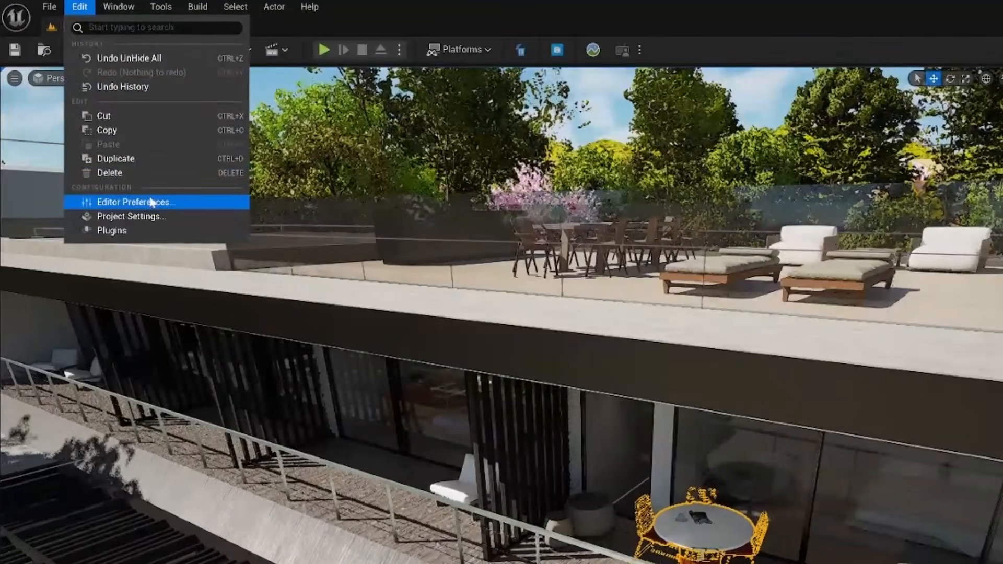
{"action": "left_click", "coordinate": [89, 120]}
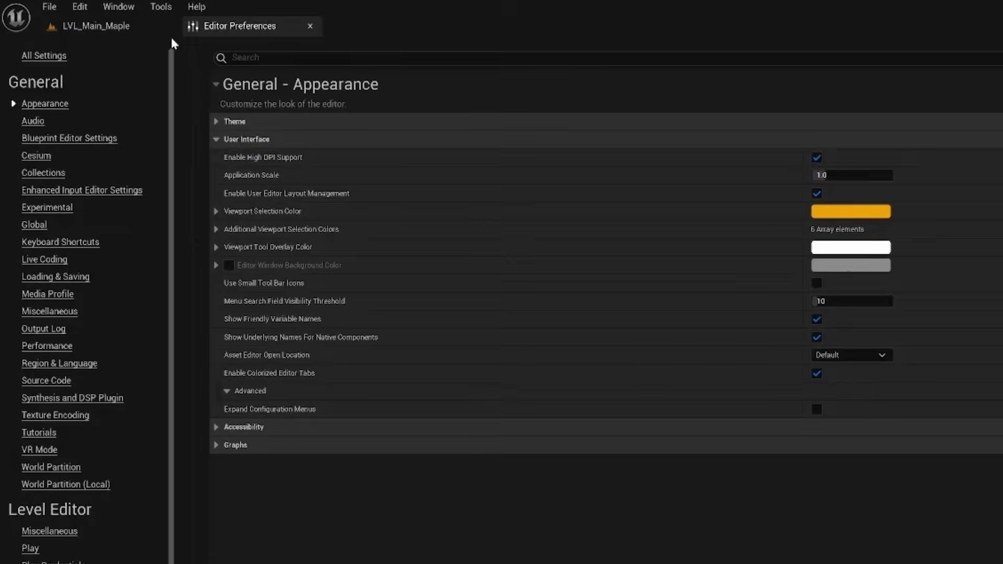
{"action": "left_click", "coordinate": [94, 26]}
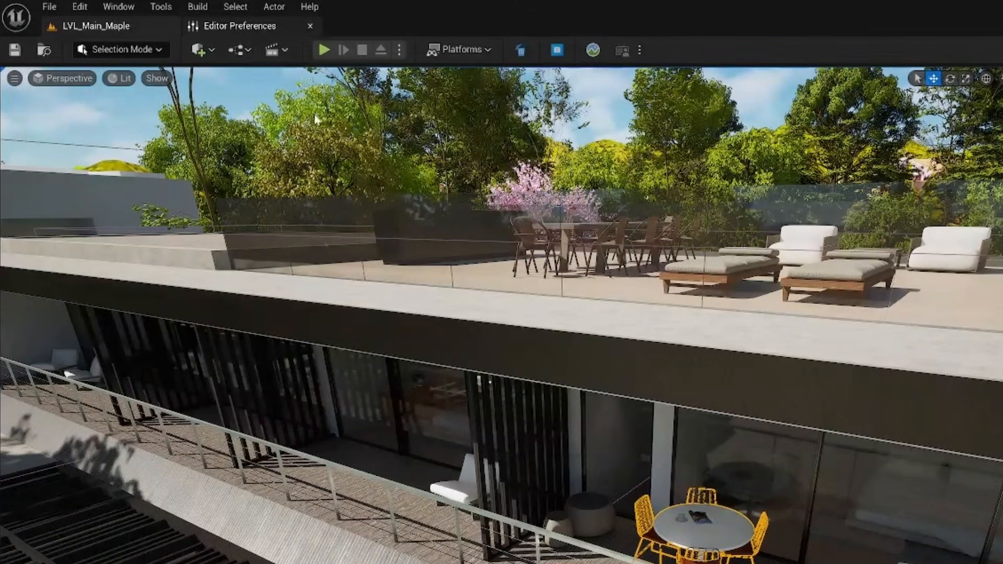
{"action": "right_click", "coordinate": [681, 510]}
{"action": "mouse_move", "coordinate": [730, 316]}
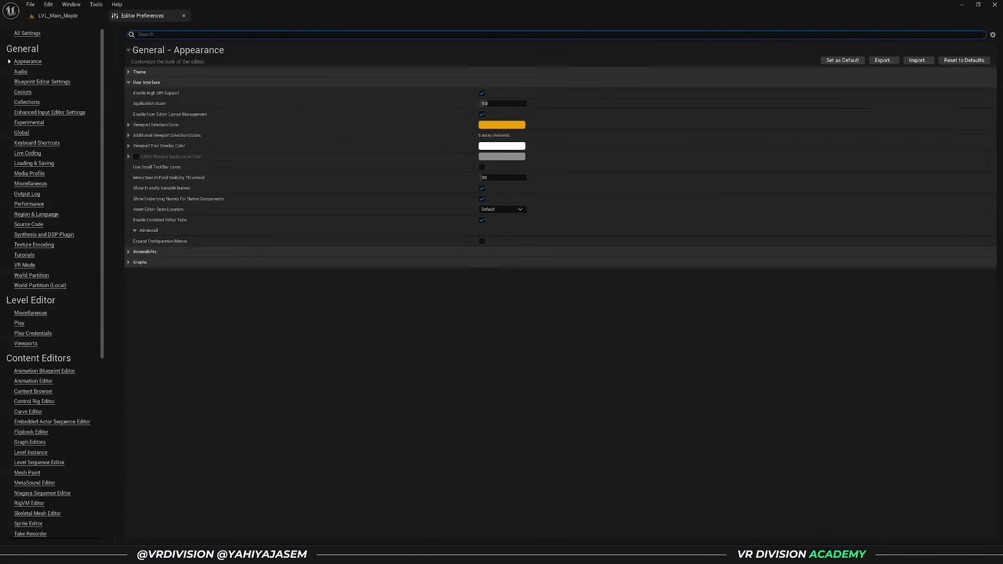
- Search the editor preferences for the "show only selected", "show all" and "hide selected" shortcuts
{"action": "type", "text": "show only selected"}
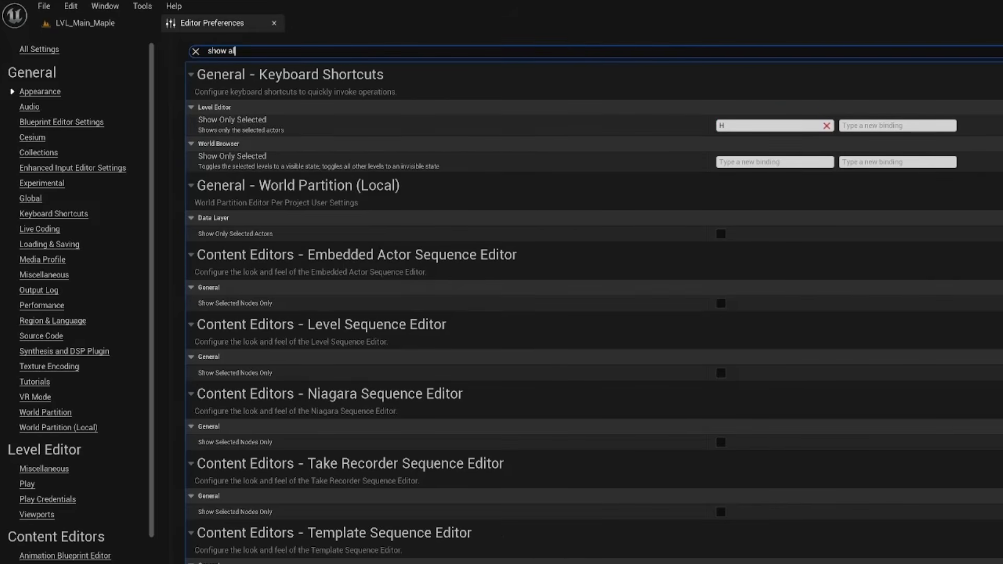
{"action": "type", "text": "l"}
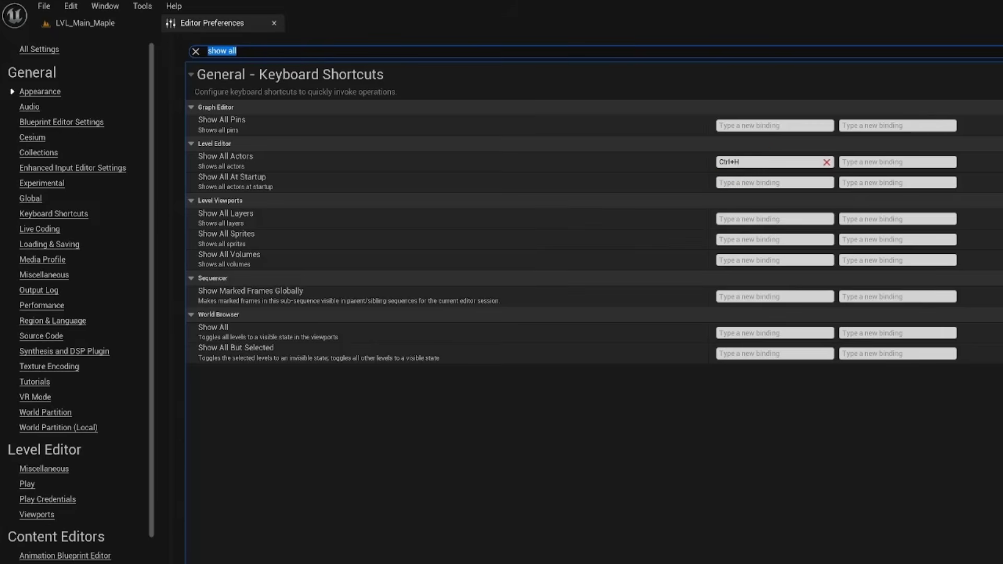
{"action": "type", "text": "hide selected"}
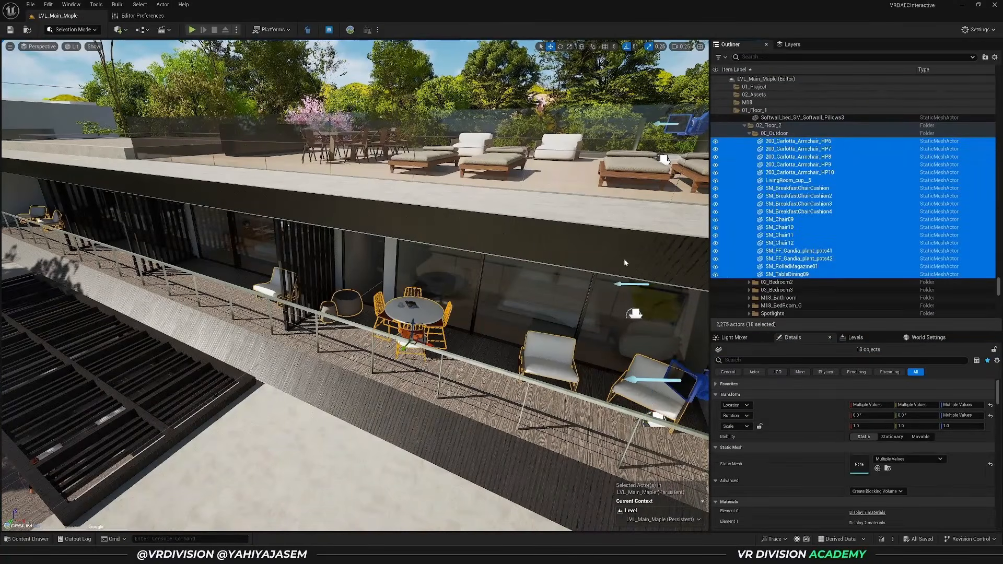
- Show only the selected 00_Outdoor furniture, switch the viewport to Unlit mode and clear the selection
{"action": "right_click_drag", "start_coordinate": [450, 223], "coordinate": [459, 236]}
{"action": "key", "text": "shift+h"}
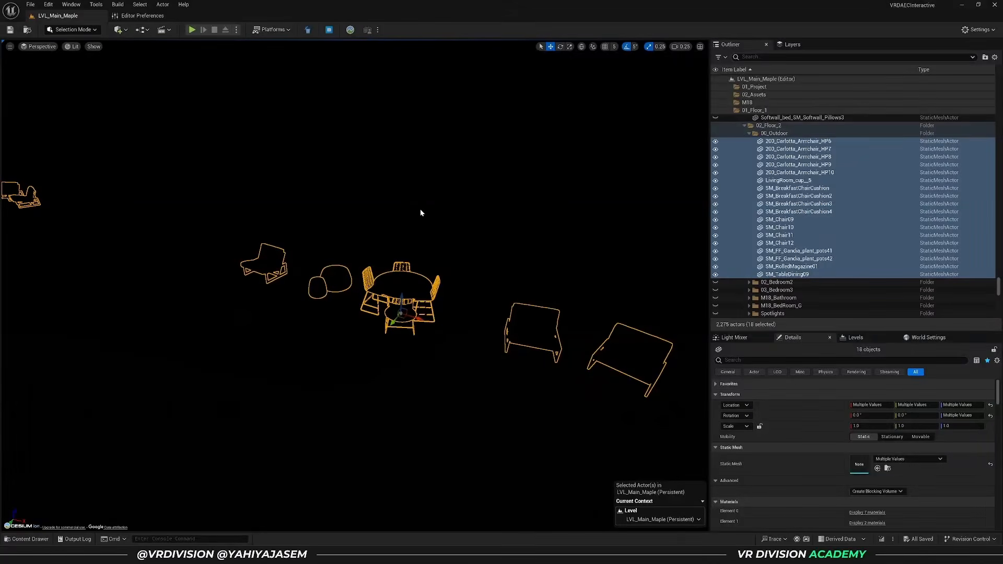
{"action": "key", "text": "alt+3"}
{"action": "key", "text": "Escape"}
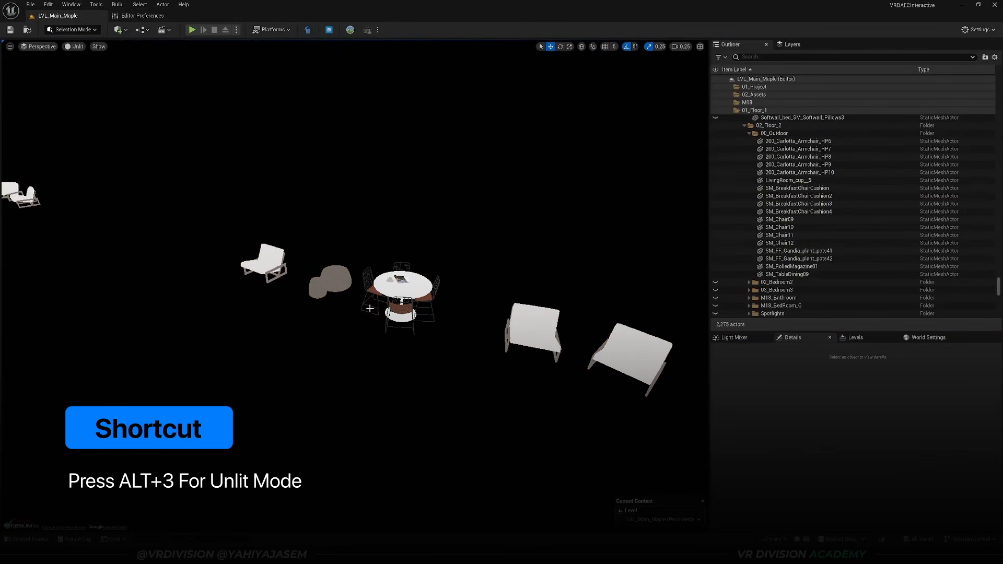
- Box-select the two armchairs beside the dining table in the perspective view
{"action": "right_click_drag", "start_coordinate": [601, 243], "coordinate": [616, 248]}
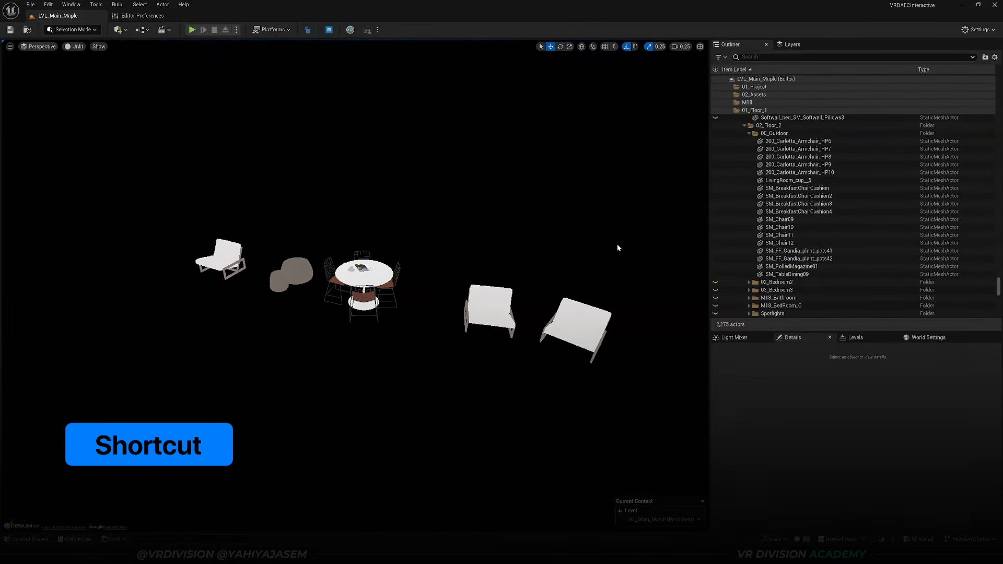
{"action": "left_click_drag", "start_coordinate": [647, 240], "coordinate": [489, 256], "text": "ctrl+alt"}
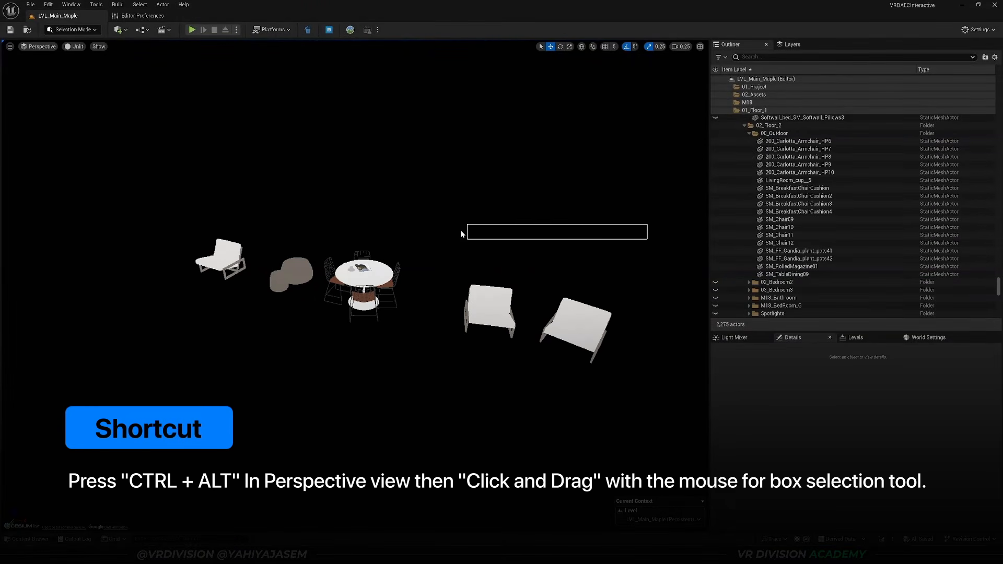
{"action": "left_click_drag", "start_coordinate": [448, 368], "coordinate": [448, 369], "text": "ctrl+alt"}
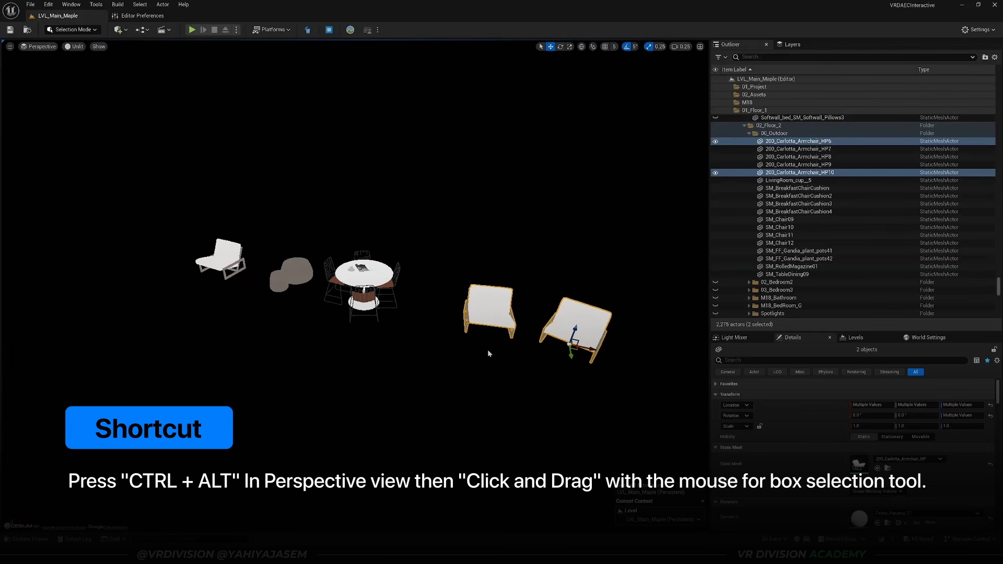
- Select the dining table, a chair and seat cushions individually, and clear the selection
{"action": "left_click", "coordinate": [390, 288]}
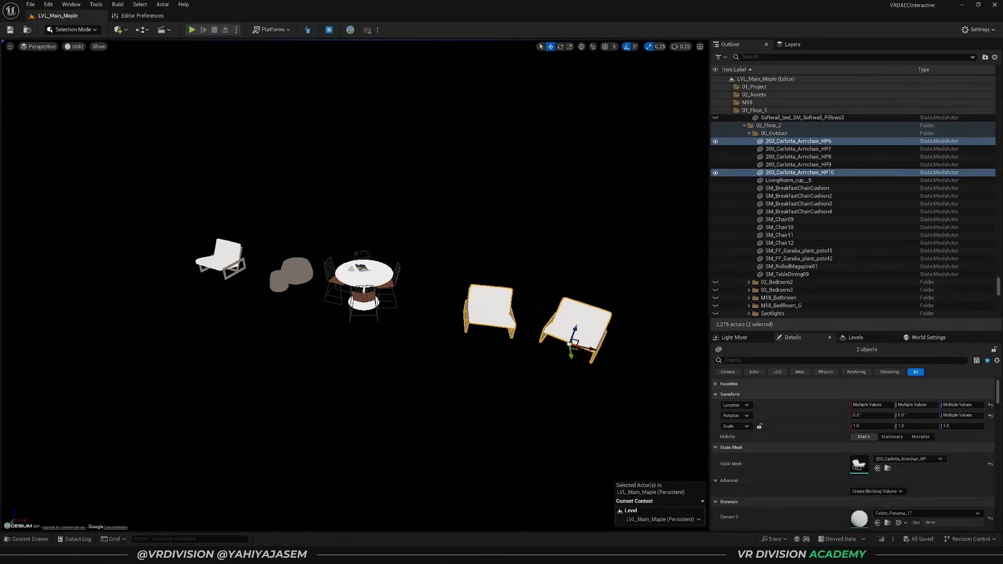
{"action": "left_click", "coordinate": [390, 286], "text": "ctrl"}
{"action": "left_click", "coordinate": [366, 297], "text": "ctrl"}
{"action": "left_click", "coordinate": [331, 277], "text": "ctrl"}
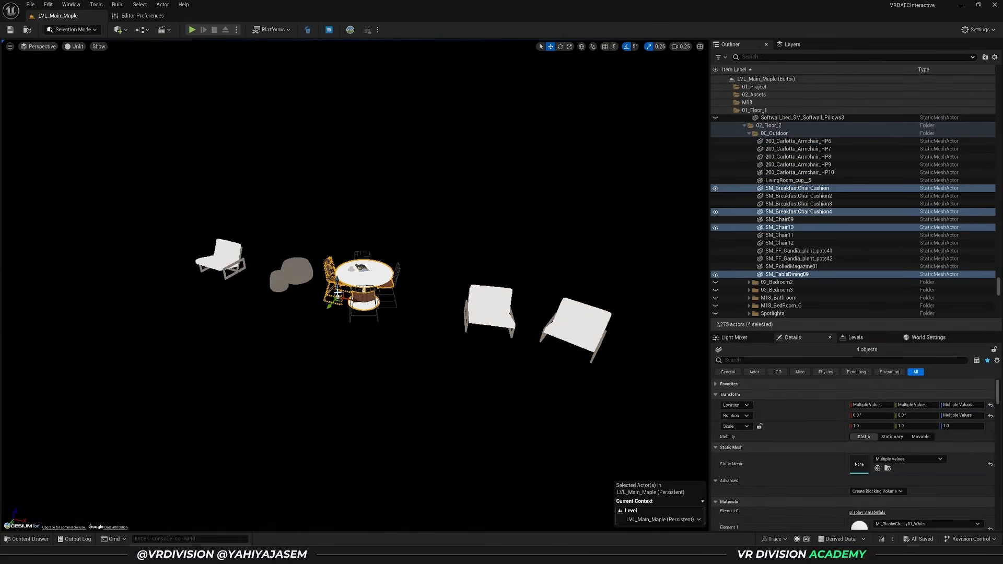
{"action": "left_click", "coordinate": [419, 220]}
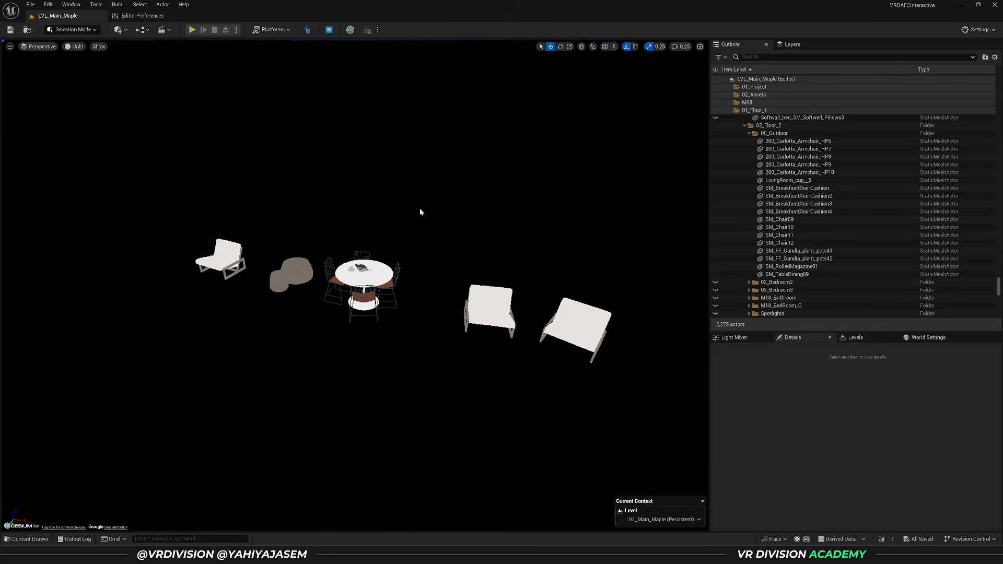
- Box-select the whole dining set and move its actors into a new folder inside 00_Outdoor
{"action": "left_click_drag", "start_coordinate": [420, 208], "coordinate": [316, 369], "text": "ctrl+alt"}
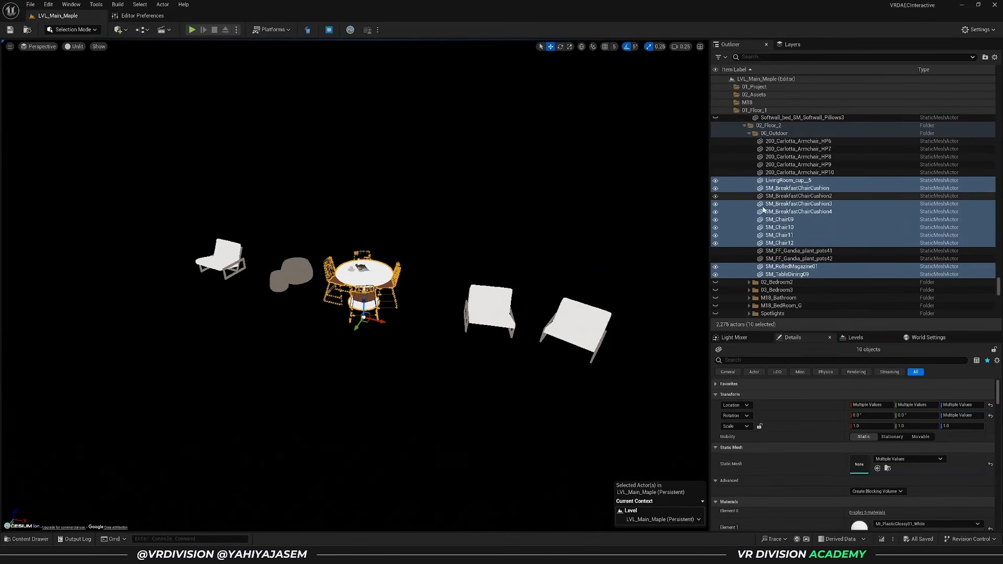
{"action": "right_click", "coordinate": [776, 229]}
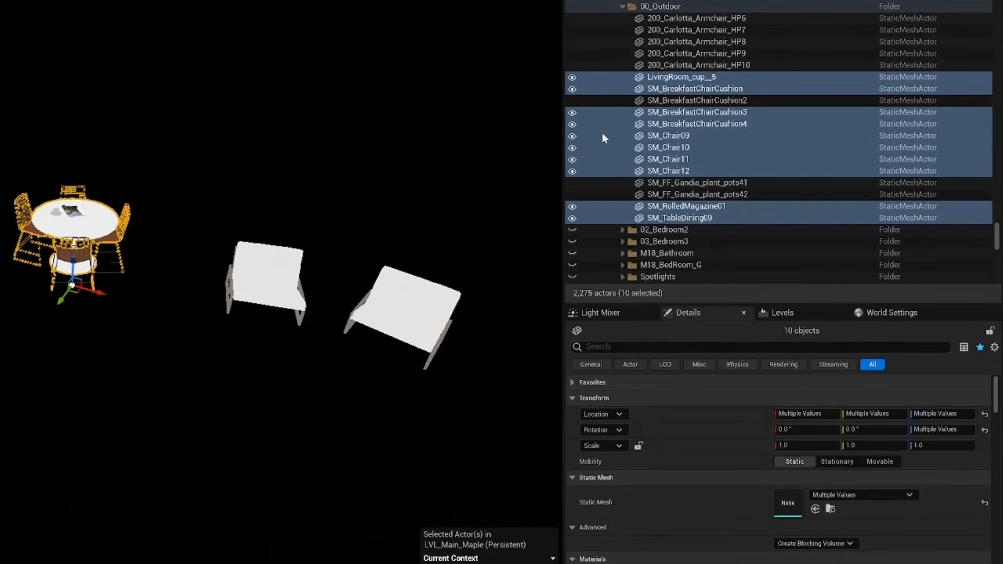
{"action": "right_click", "coordinate": [738, 217]}
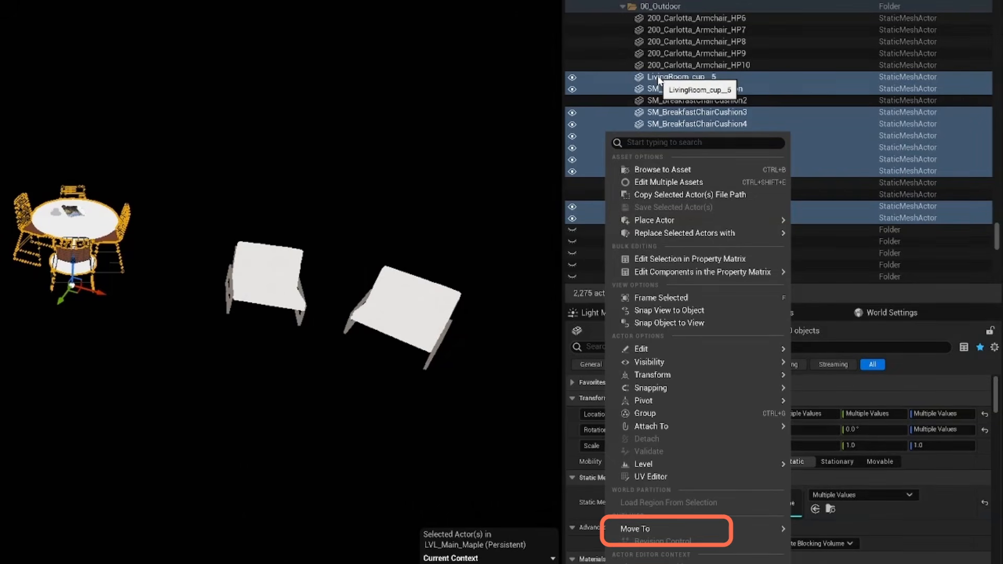
{"action": "mouse_move", "coordinate": [679, 529]}
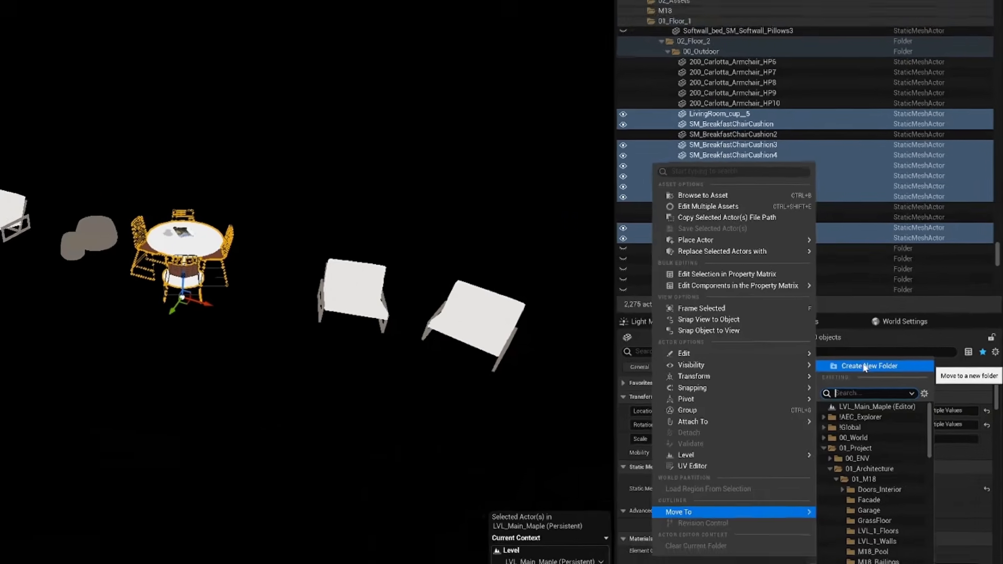
{"action": "left_click", "coordinate": [841, 362]}
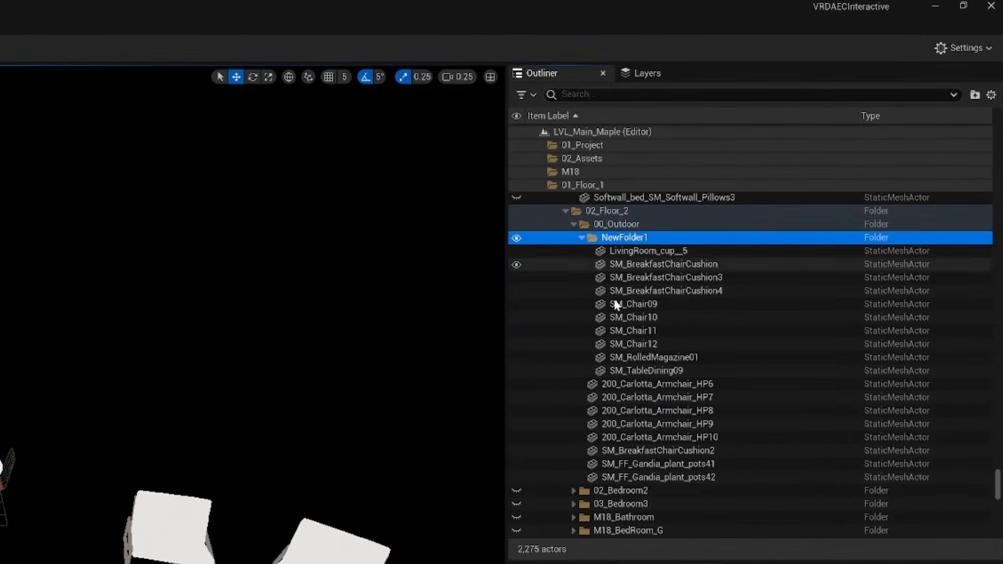
- Name the new Outliner folder "Dining Table and chairs"
{"action": "type", "text": "Breakfas"}
{"action": "key", "text": "BackSpace"}
{"action": "key", "text": "BackSpace"}
{"action": "key", "text": "BackSpace"}
{"action": "key", "text": "BackSpace"}
{"action": "key", "text": "BackSpace"}
{"action": "key", "text": "BackSpace"}
{"action": "key", "text": "BackSpace"}
{"action": "key", "text": "BackSpace"}
{"action": "type", "text": "Dining Table"}
{"action": "key", "text": "Return"}
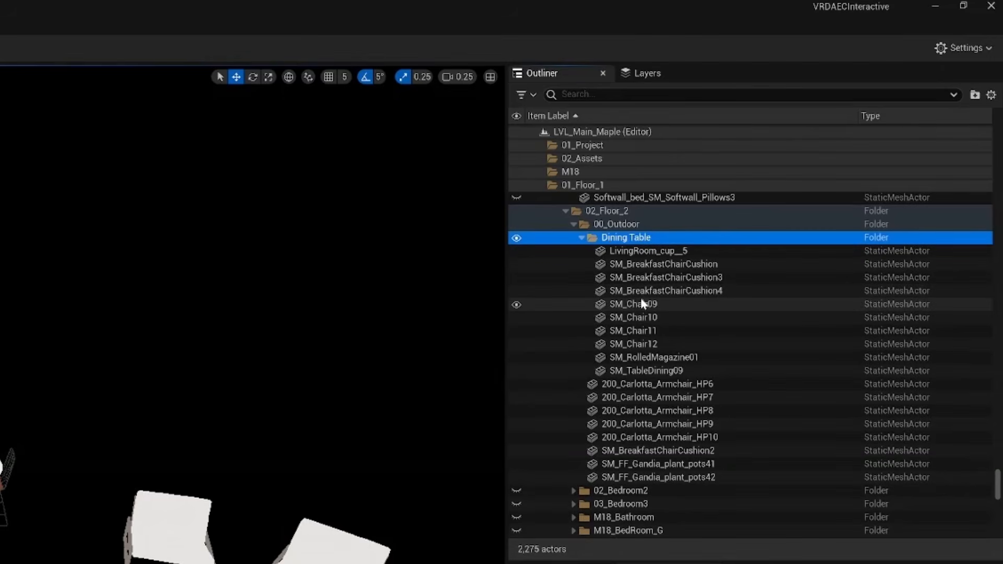
{"action": "double_click", "coordinate": [672, 241]}
{"action": "type", "text": "and chairs"}
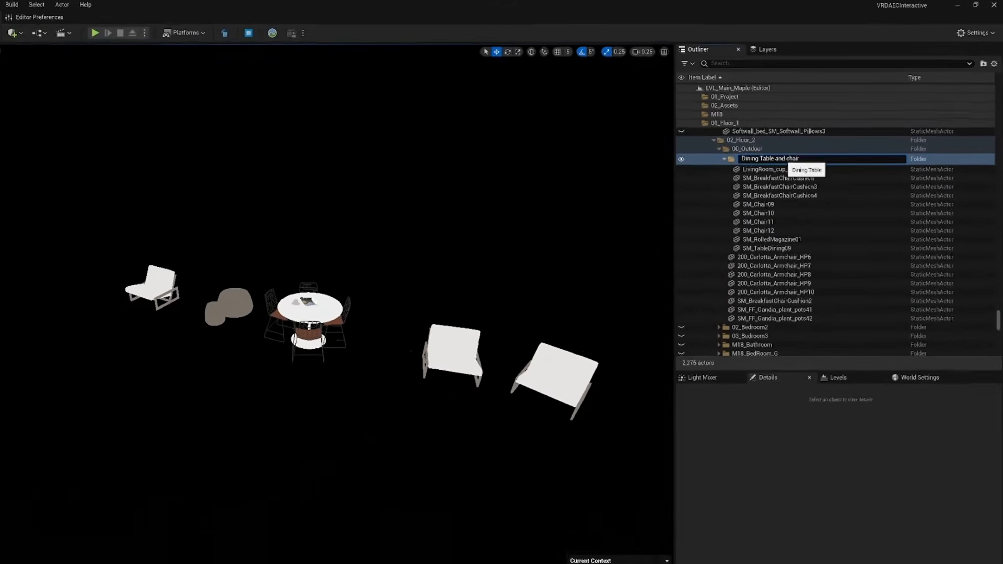
{"action": "key", "text": "Return"}
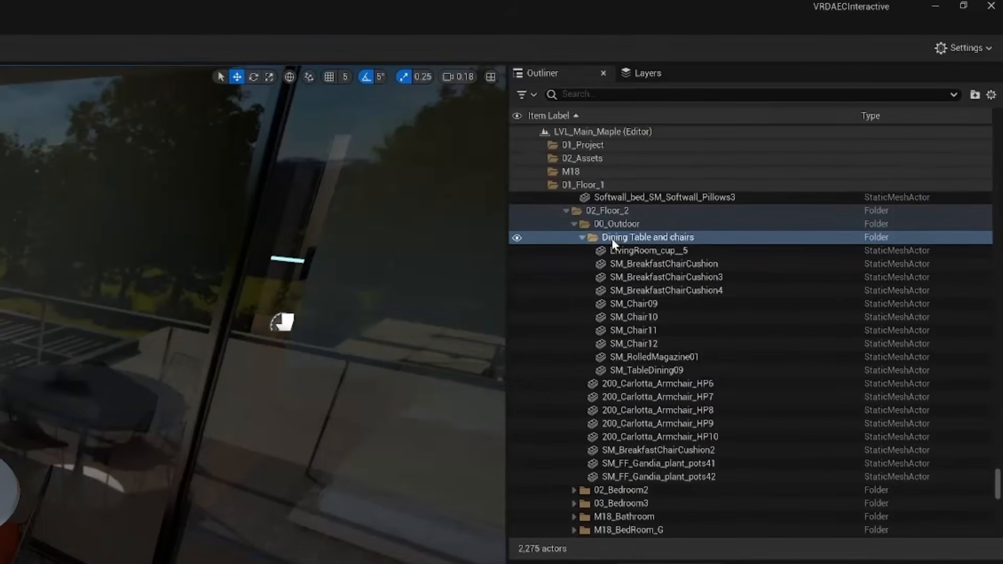
- Select all immediate children of the Dining Table and chairs folder
{"action": "right_click", "coordinate": [772, 143]}
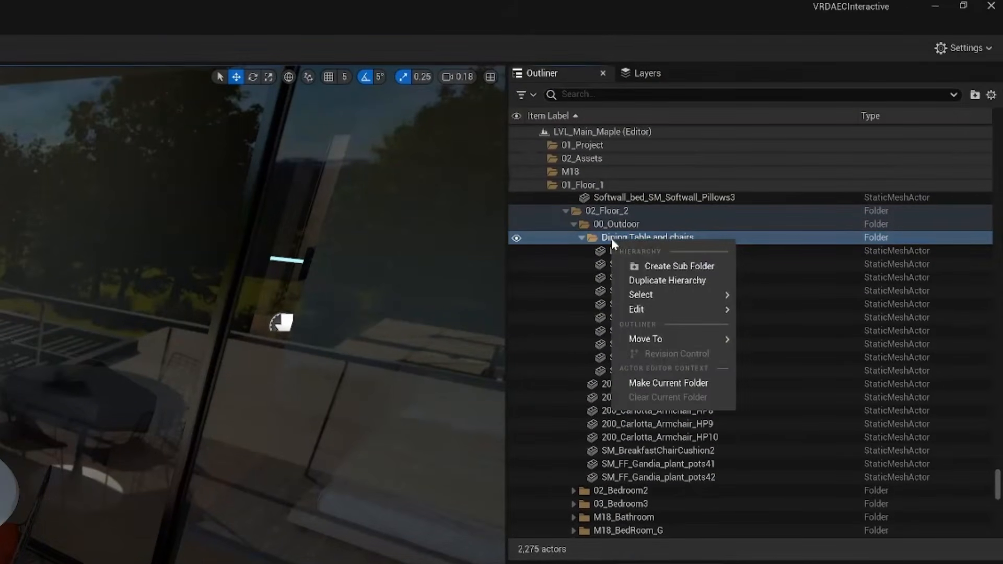
{"action": "mouse_move", "coordinate": [662, 292]}
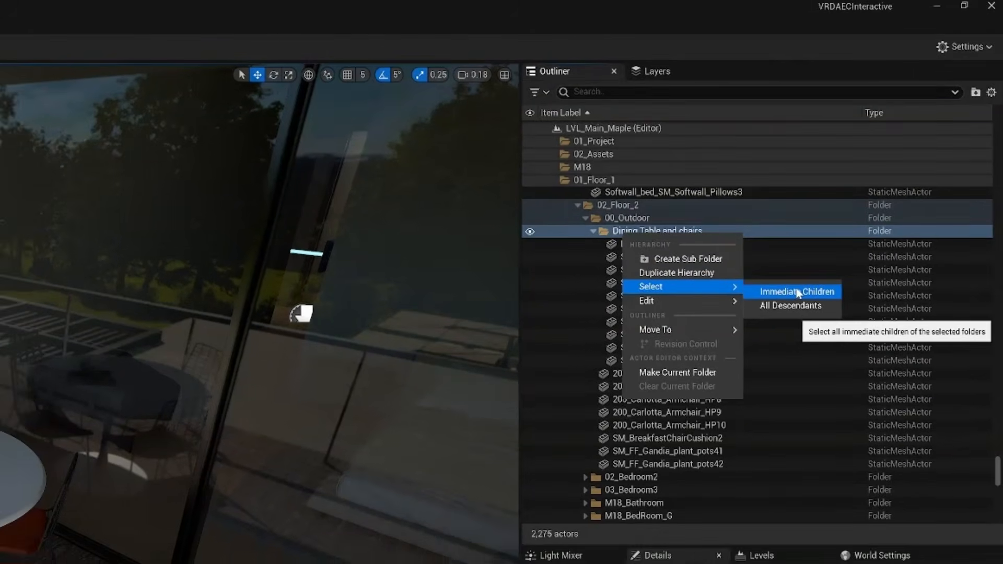
{"action": "left_click", "coordinate": [800, 297]}
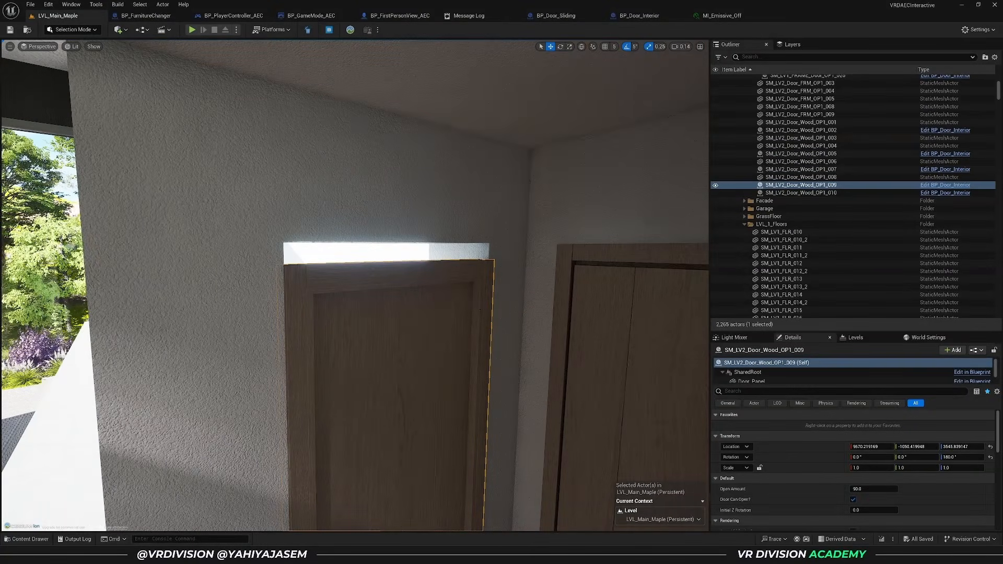
- Examine the gap above the wooden interior door by selecting the surrounding wall and the door in turn
{"action": "right_click_drag", "start_coordinate": [482, 291], "coordinate": [418, 295]}
{"action": "key", "text": "d"}
{"action": "scroll", "coordinate": [420, 299], "scroll_direction": "down", "scroll_amount": 2}
{"action": "left_click", "coordinate": [393, 188]}
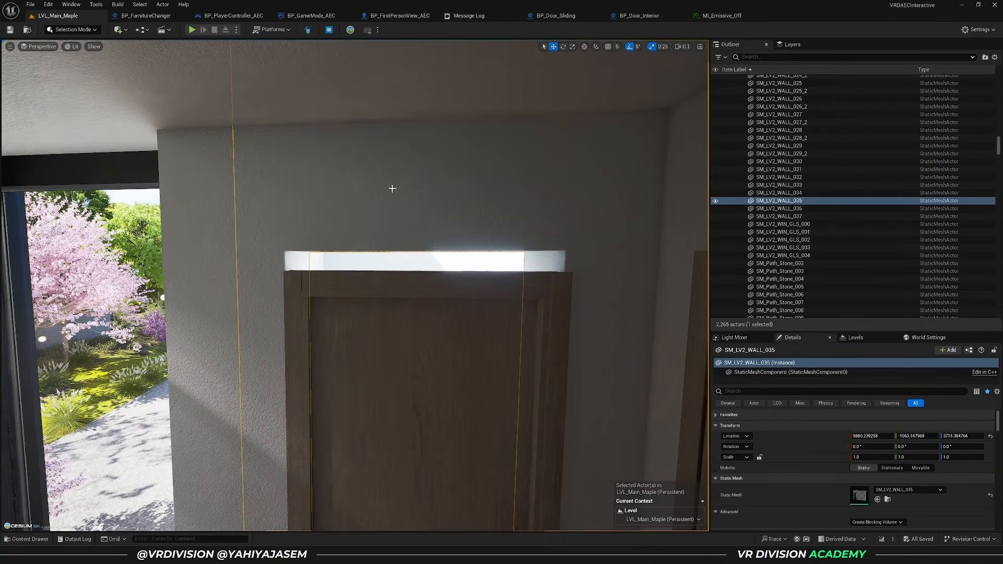
{"action": "left_click", "coordinate": [334, 281]}
{"action": "key", "text": "a"}
{"action": "right_click_drag", "start_coordinate": [370, 284], "coordinate": [372, 285]}
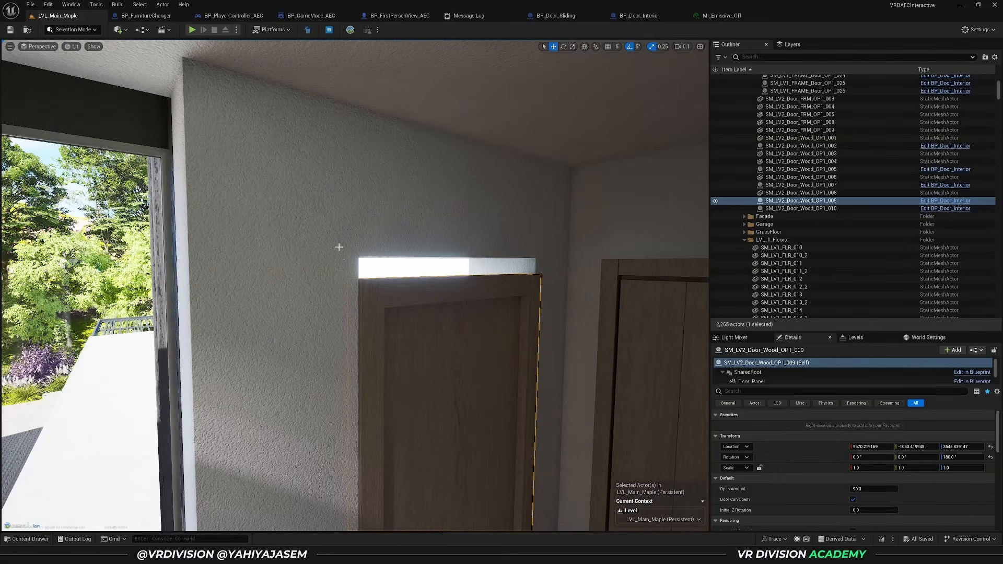
- Select the wall SM_LV2_WALL_035 around the interior door and switch to Modeling Mode
{"action": "left_click", "coordinate": [438, 259]}
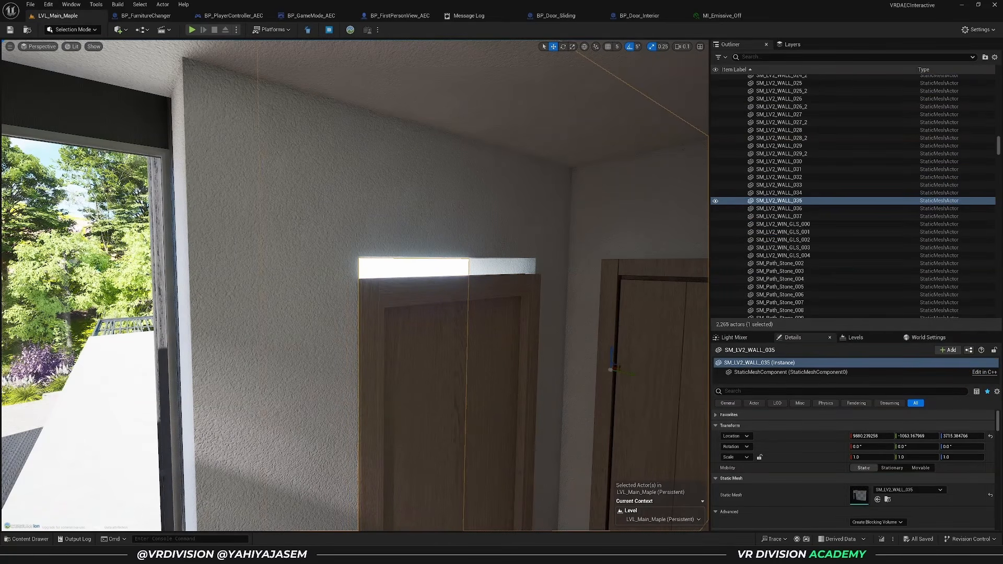
{"action": "right_click_drag", "start_coordinate": [456, 253], "coordinate": [456, 253]}
{"action": "key", "text": "w"}
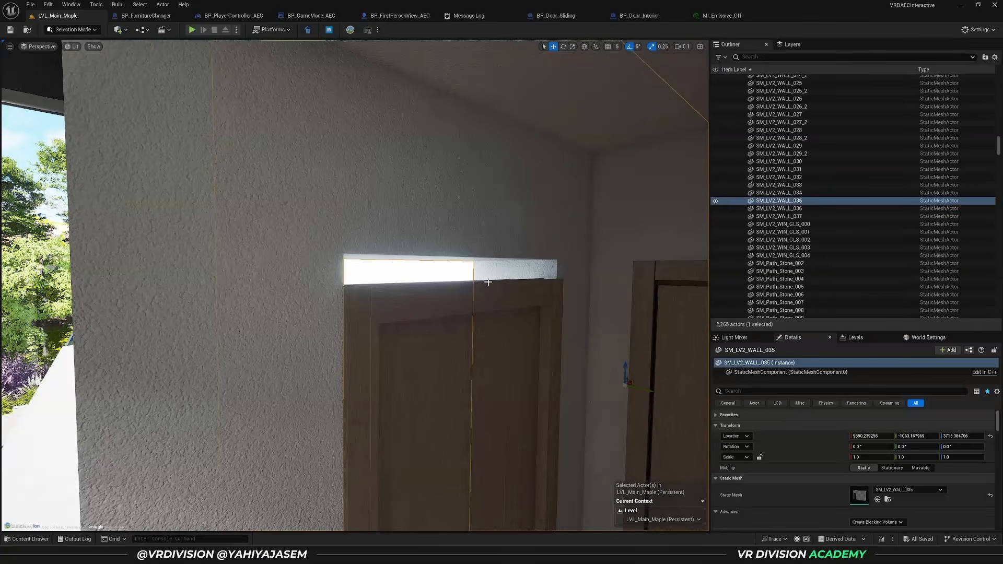
{"action": "key", "text": "shift+5"}
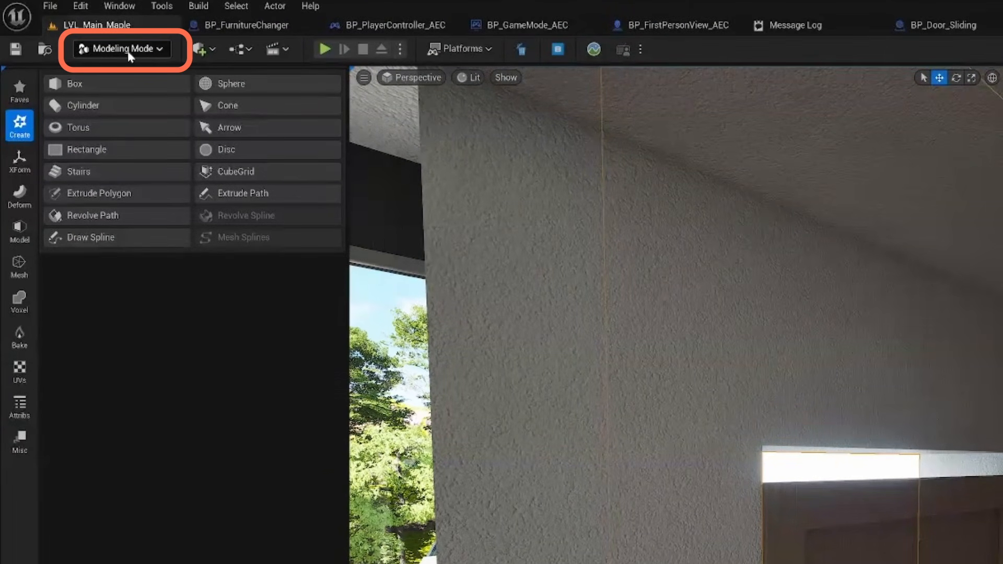
- Start Triangle Edit on the selected wall and select both triangles on the underside of the opening above the door
{"action": "left_click", "coordinate": [19, 265]}
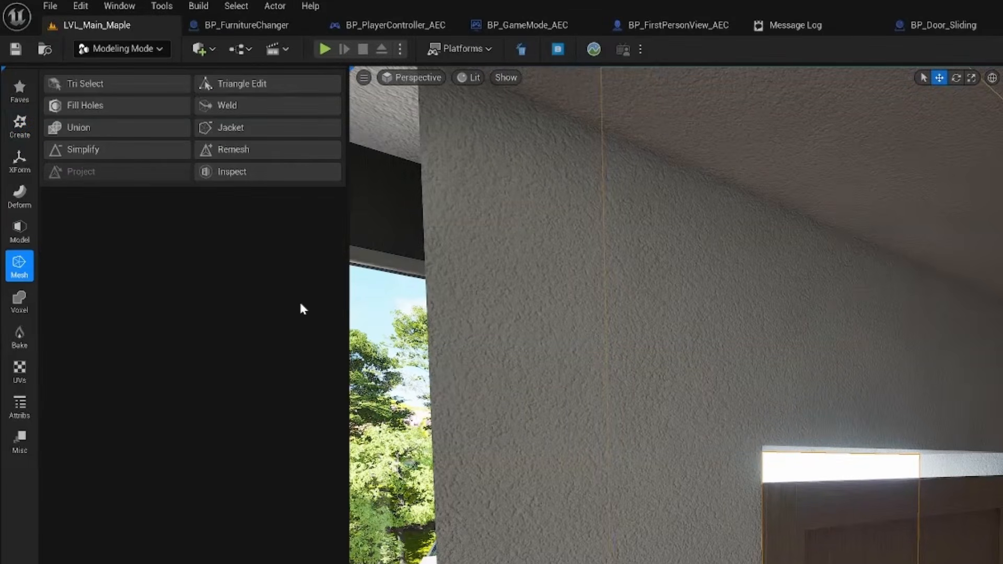
{"action": "right_click_drag", "start_coordinate": [467, 135], "coordinate": [525, 125]}
{"action": "key", "text": "w"}
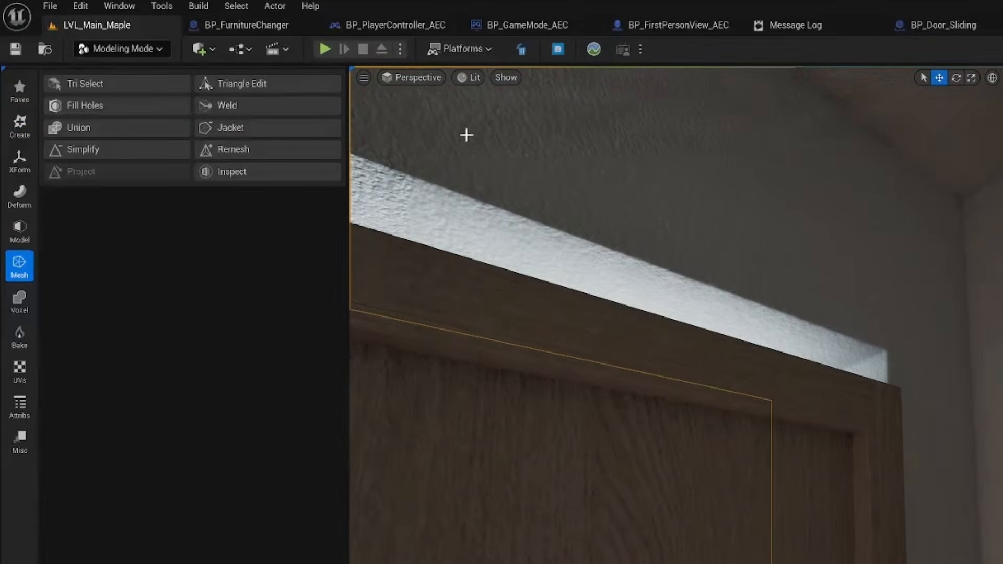
{"action": "left_click", "coordinate": [289, 80]}
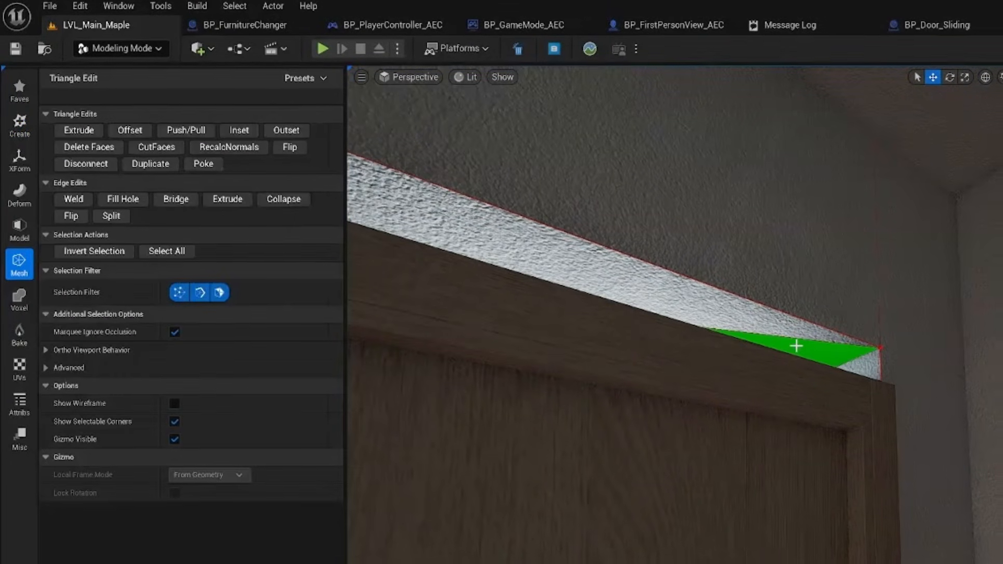
{"action": "left_click", "coordinate": [797, 346]}
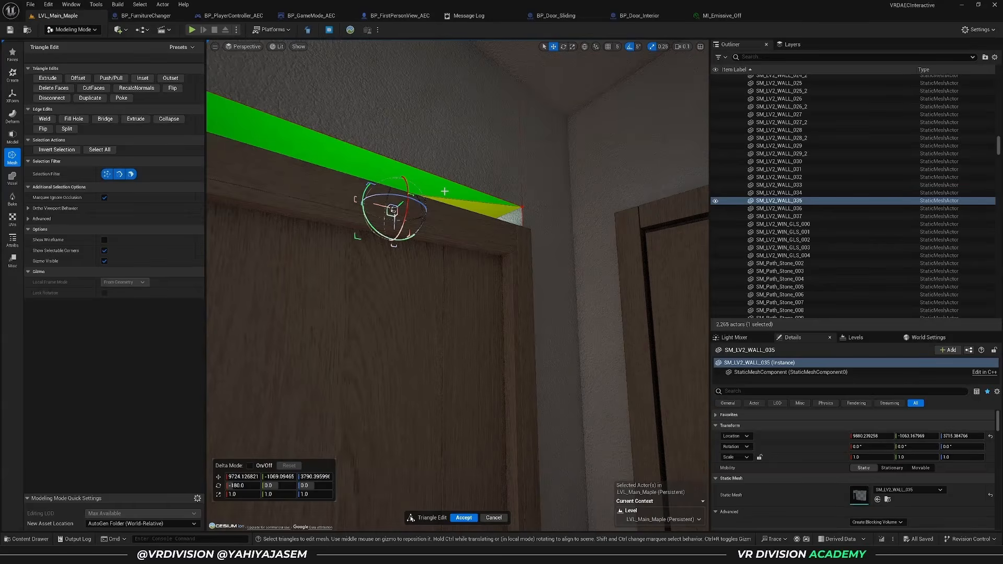
{"action": "right_click_drag", "start_coordinate": [476, 188], "coordinate": [397, 186]}
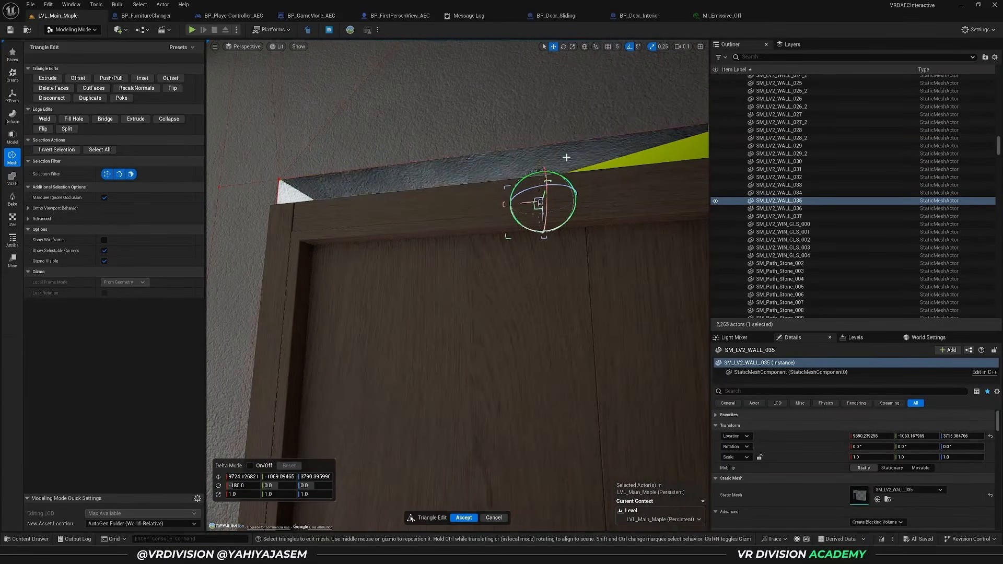
{"action": "left_click", "coordinate": [567, 157], "text": "shift"}
{"action": "mouse_move", "coordinate": [567, 158]}
{"action": "right_mouse_down"}
{"action": "mouse_move", "coordinate": [645, 167]}
{"action": "mouse_move", "coordinate": [580, 170]}
{"action": "mouse_move", "coordinate": [575, 141]}
{"action": "right_mouse_up"}
{"action": "key", "text": "s"}
{"action": "scroll", "coordinate": [581, 163], "scroll_direction": "down", "scroll_amount": 1}
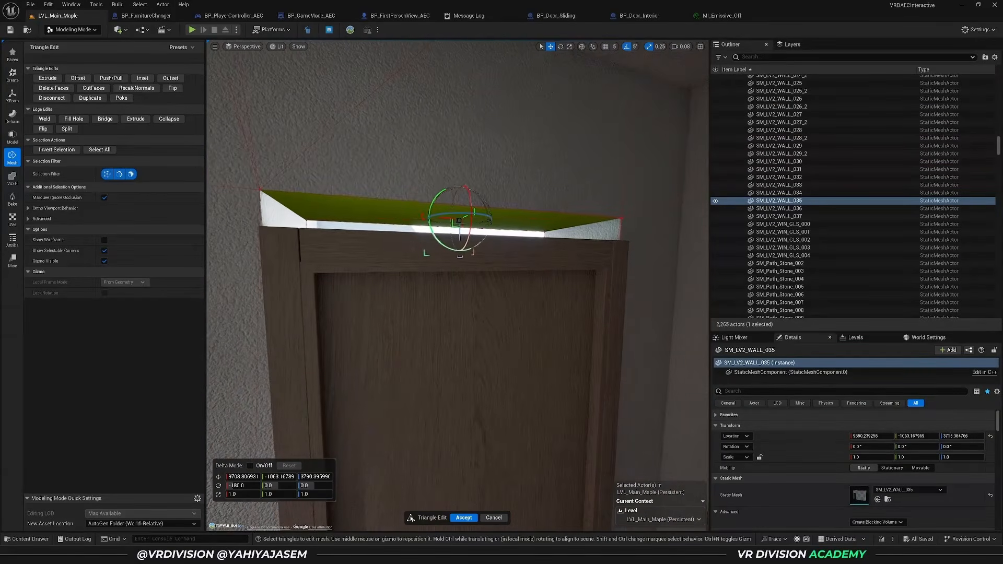
- Lower the selected underside triangles to the top of the door frame to close the gap and accept the mesh edit
{"action": "mouse_move", "coordinate": [458, 228]}
{"action": "left_mouse_down"}
{"action": "mouse_move", "coordinate": [455, 162]}
{"action": "mouse_move", "coordinate": [455, 233]}
{"action": "mouse_move", "coordinate": [454, 181]}
{"action": "mouse_move", "coordinate": [456, 221]}
{"action": "left_mouse_up"}
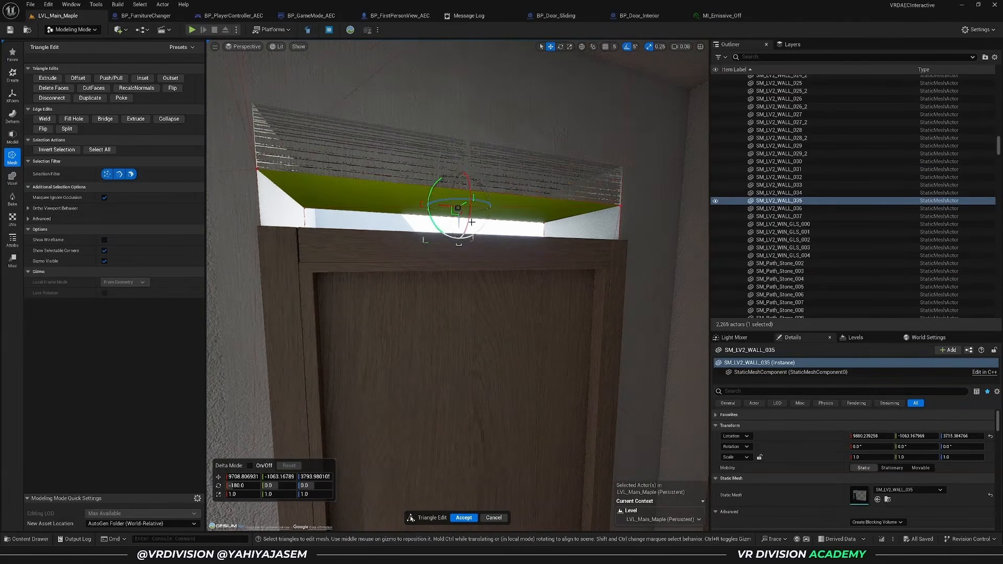
{"action": "right_click_drag", "start_coordinate": [456, 221], "coordinate": [554, 232]}
{"action": "key", "text": "w"}
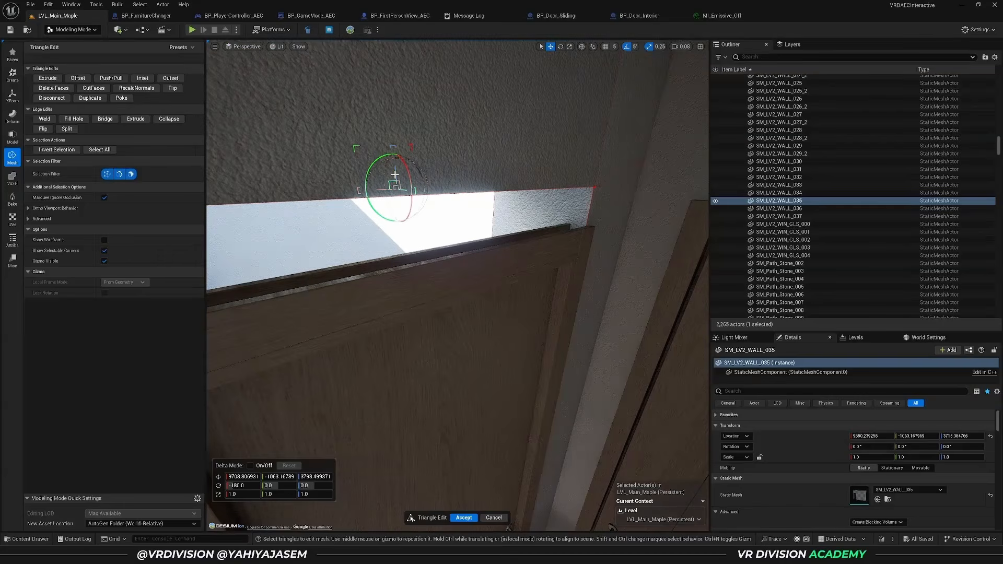
{"action": "left_click_drag", "start_coordinate": [438, 168], "coordinate": [462, 255]}
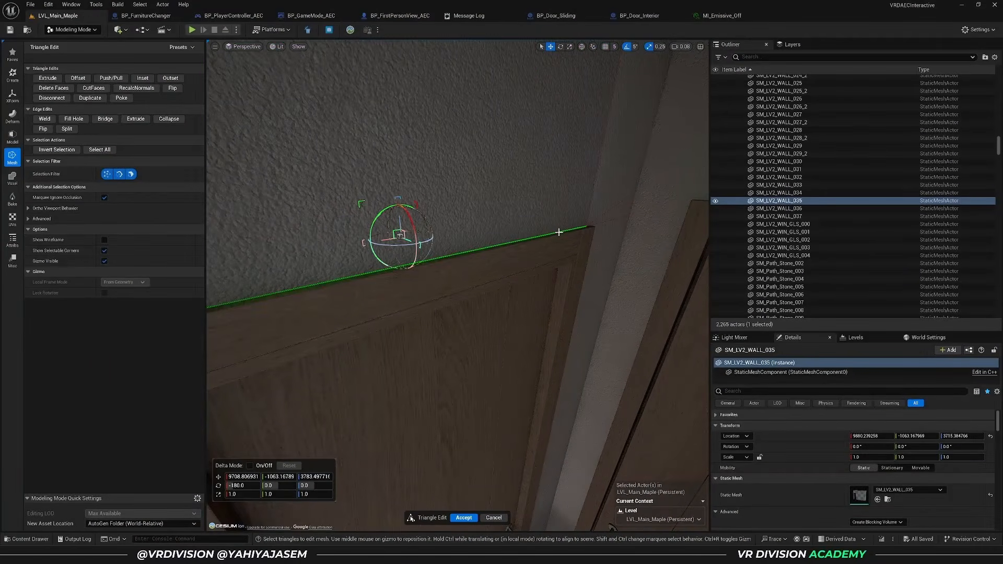
{"action": "right_click_drag", "start_coordinate": [559, 232], "coordinate": [491, 234]}
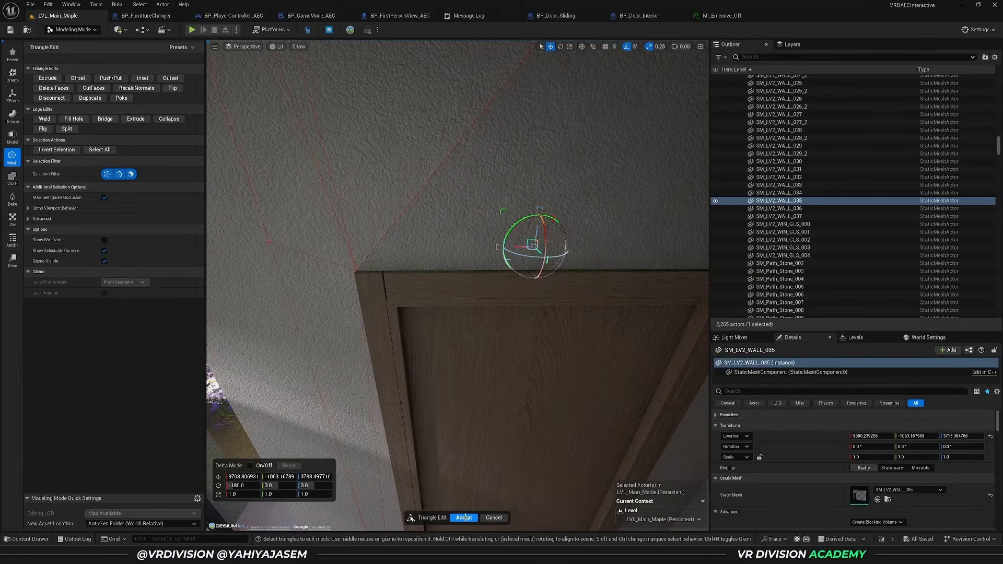
{"action": "left_click", "coordinate": [465, 517]}
{"action": "right_click_drag", "start_coordinate": [443, 431], "coordinate": [494, 374]}
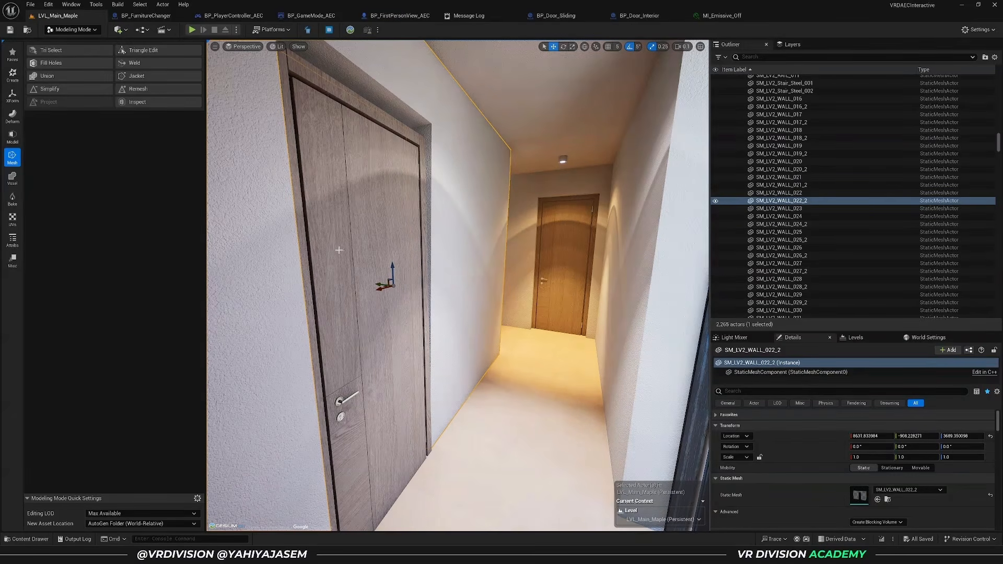
- Switch to 3ds Max and try to move the bottom edge of wall SM_LV2_WALL_022 in Edge mode with snapping
{"action": "right_click_drag", "start_coordinate": [339, 251], "coordinate": [362, 240]}
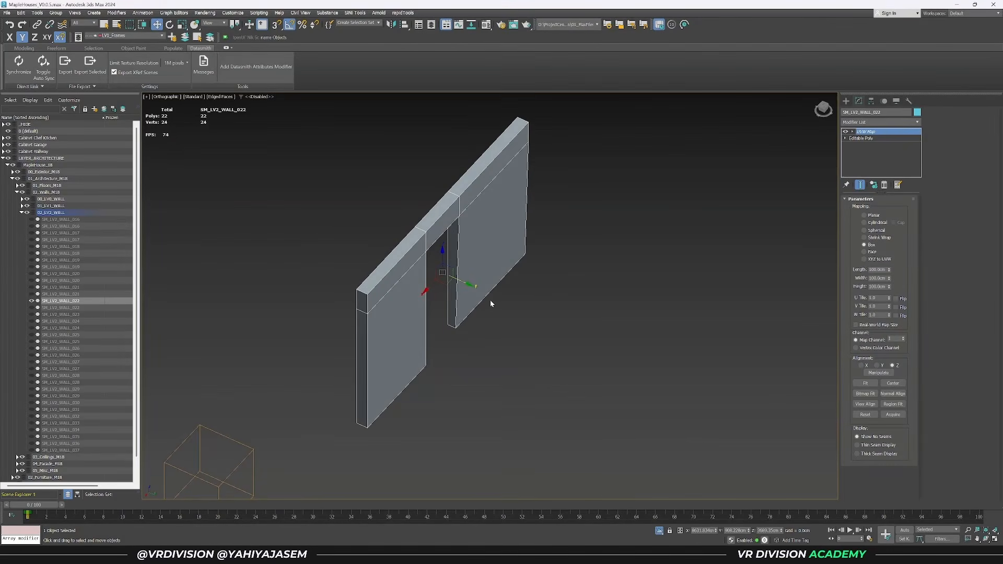
{"action": "left_click", "coordinate": [486, 299]}
{"action": "left_click", "coordinate": [503, 215]}
{"action": "key", "text": "2"}
{"action": "middle_click_drag", "start_coordinate": [508, 300], "coordinate": [440, 382], "text": "alt"}
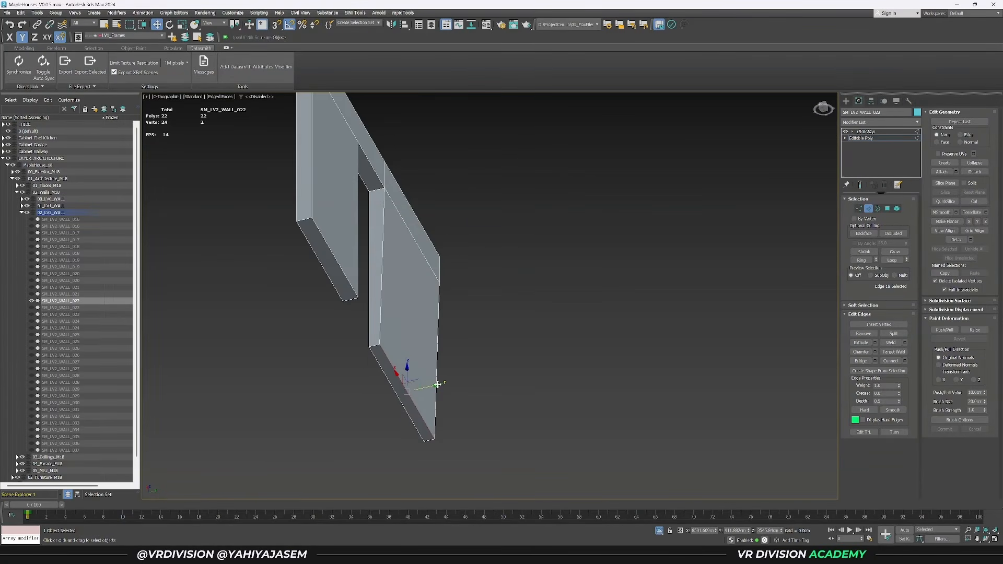
{"action": "key", "text": "s"}
{"action": "left_click_drag", "start_coordinate": [438, 384], "coordinate": [440, 270]}
{"action": "key", "text": "ctrl+z"}
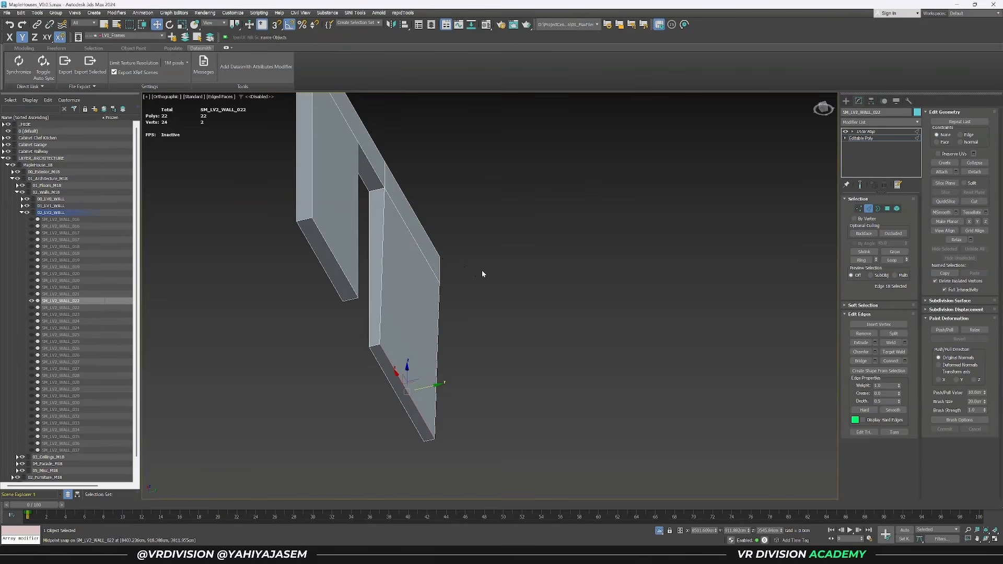
{"action": "left_click", "coordinate": [960, 5]}
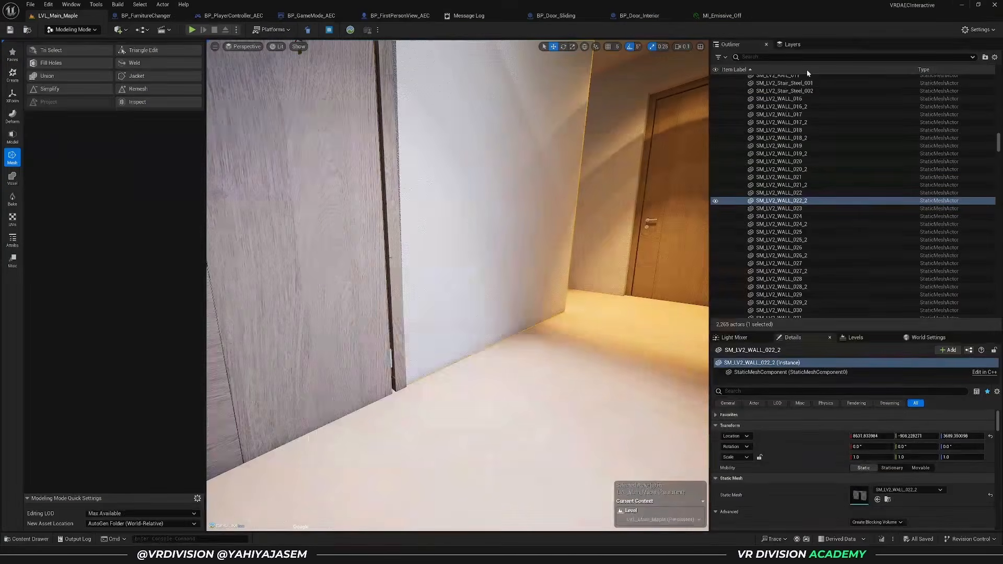
- In Unreal Editor, start Triangle Edit on wall SM_LV2_WALL_022_2 and move its floor-level edge beside the door sideways
{"action": "key", "text": "s"}
{"action": "right_click_drag", "start_coordinate": [229, 59], "coordinate": [229, 55]}
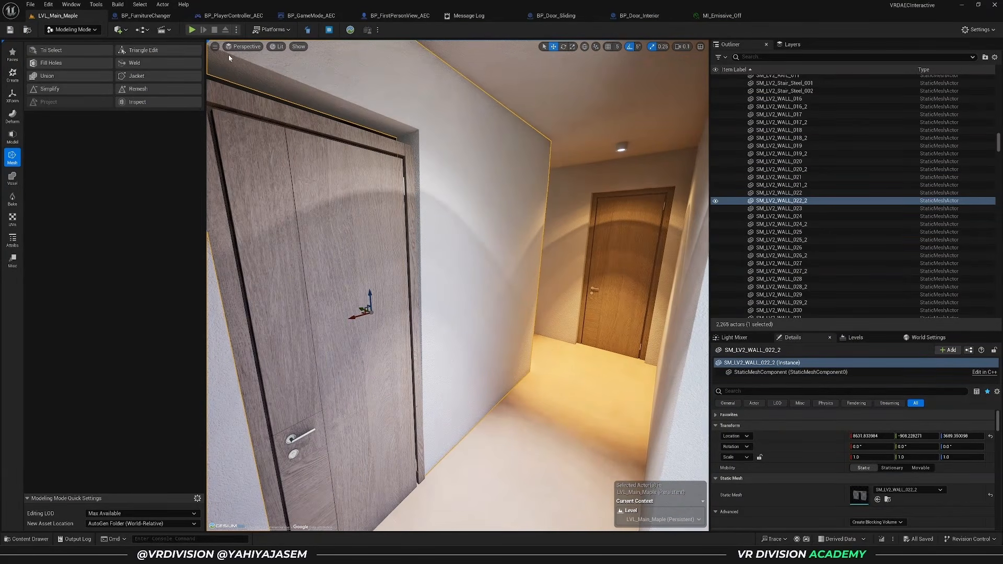
{"action": "left_click", "coordinate": [142, 50]}
{"action": "left_click", "coordinate": [475, 425]}
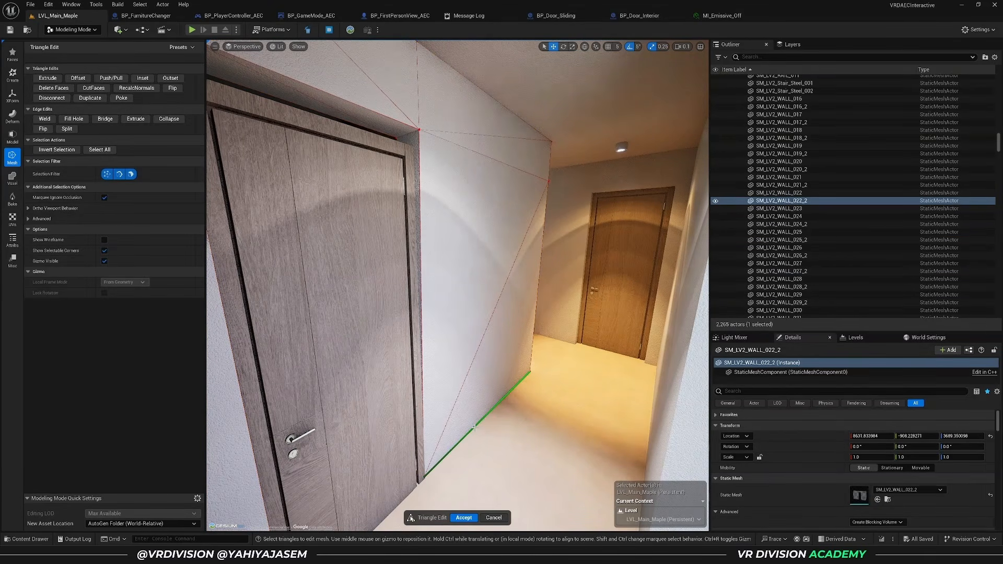
{"action": "left_click_drag", "start_coordinate": [492, 410], "coordinate": [541, 437]}
{"action": "left_click_drag", "start_coordinate": [540, 144], "coordinate": [459, 118]}
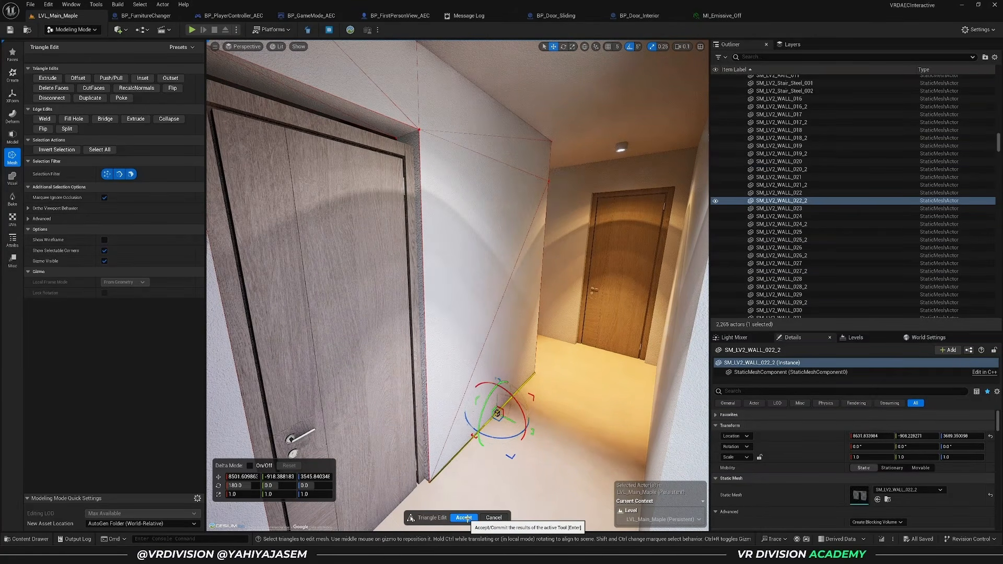
- Select both underside triangles above the hallway door and lower them to the top of the door frame
{"action": "right_click_drag", "start_coordinate": [463, 293], "coordinate": [392, 227]}
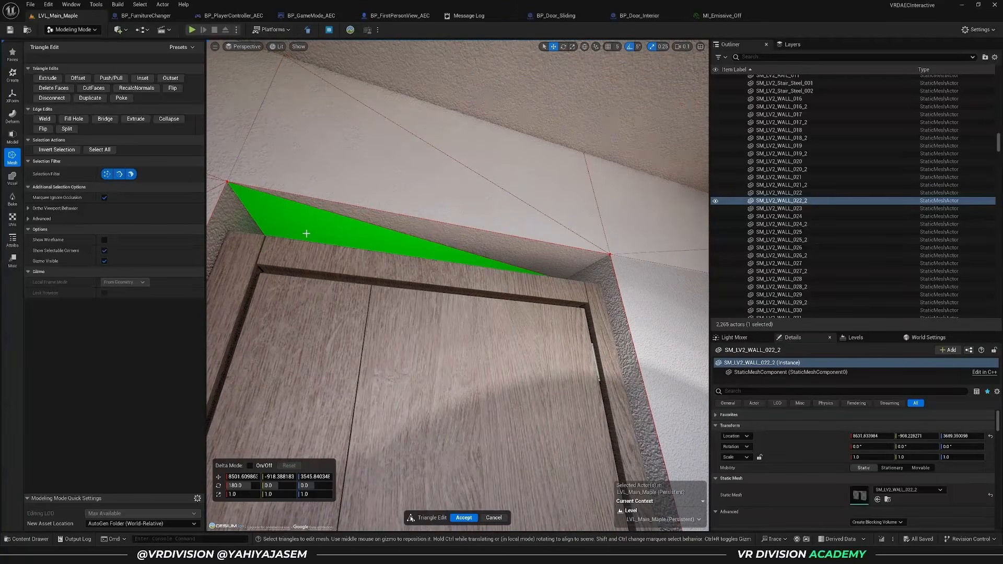
{"action": "left_click", "coordinate": [340, 227]}
{"action": "left_click", "coordinate": [463, 233], "text": "shift"}
{"action": "right_click_drag", "start_coordinate": [462, 233], "coordinate": [376, 244]}
{"action": "left_click_drag", "start_coordinate": [376, 244], "coordinate": [525, 281]}
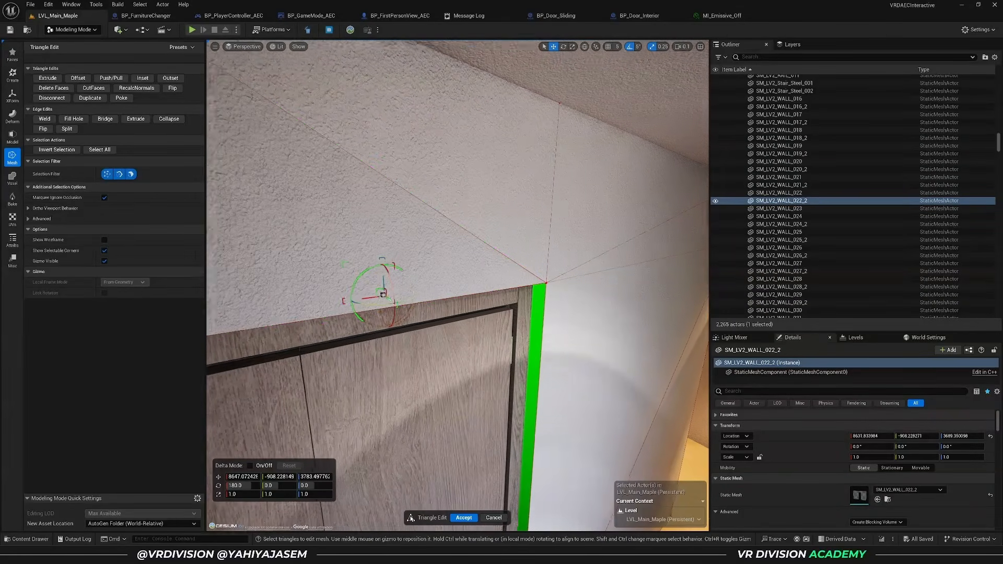
{"action": "right_click_drag", "start_coordinate": [539, 313], "coordinate": [522, 305]}
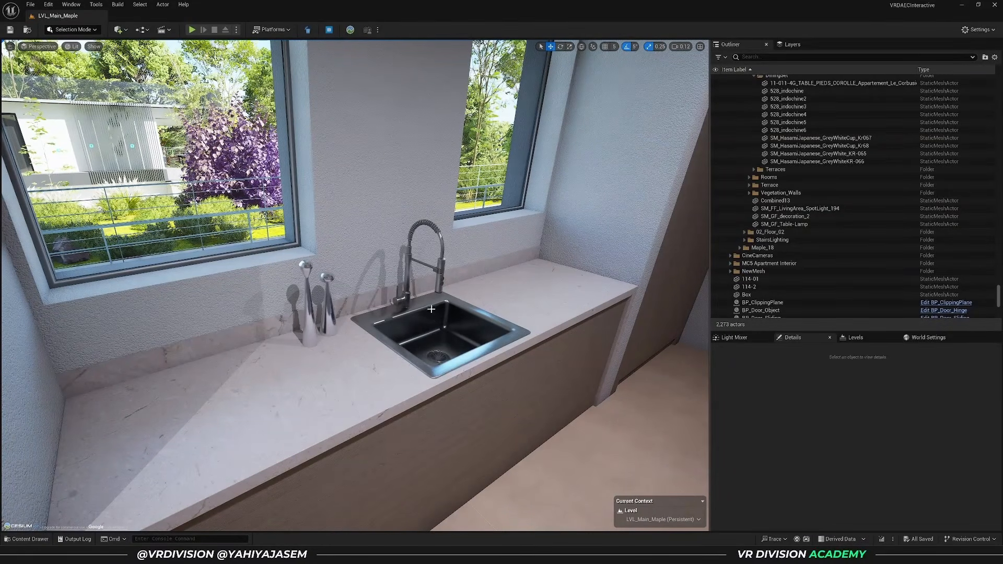
- Copy the kitchen sink with faucet SM_Faucet_01a and paste it here at the cutout of the outdoor kitchen counter
{"action": "left_click", "coordinate": [404, 319]}
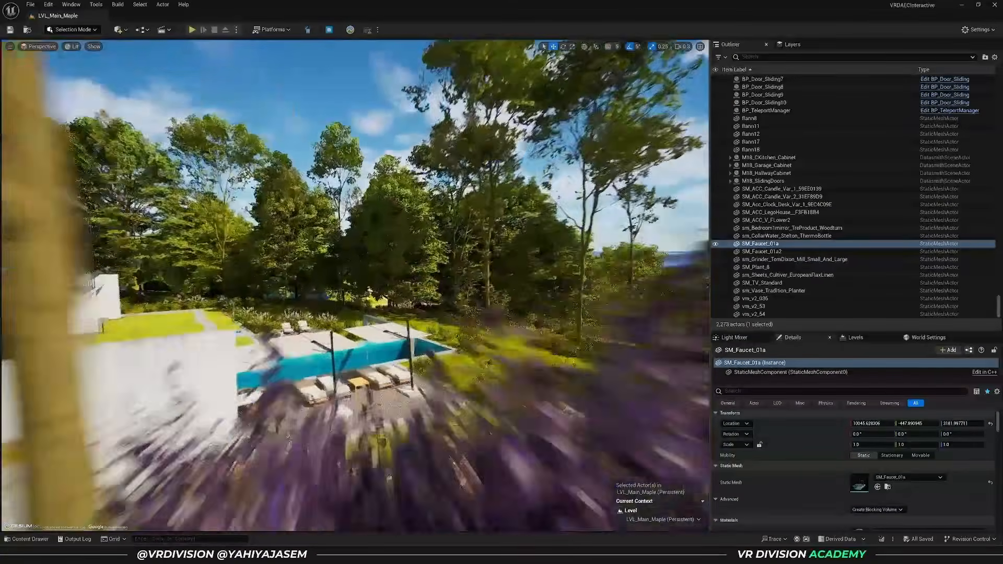
{"action": "key", "text": "w"}
{"action": "right_click_drag", "start_coordinate": [355, 286], "coordinate": [348, 381]}
{"action": "scroll", "coordinate": [356, 293], "scroll_direction": "down", "scroll_amount": 3}
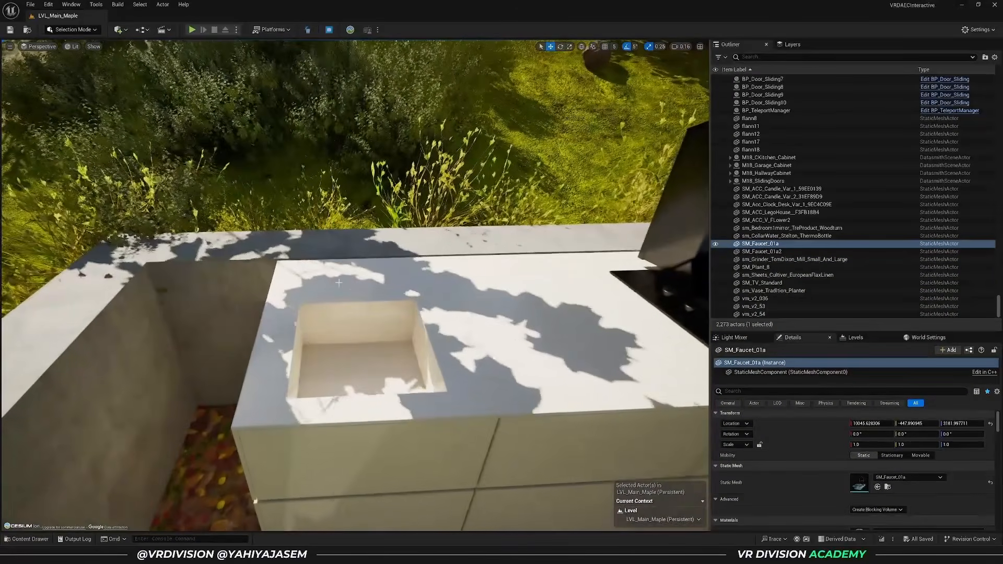
{"action": "right_click", "coordinate": [355, 294]}
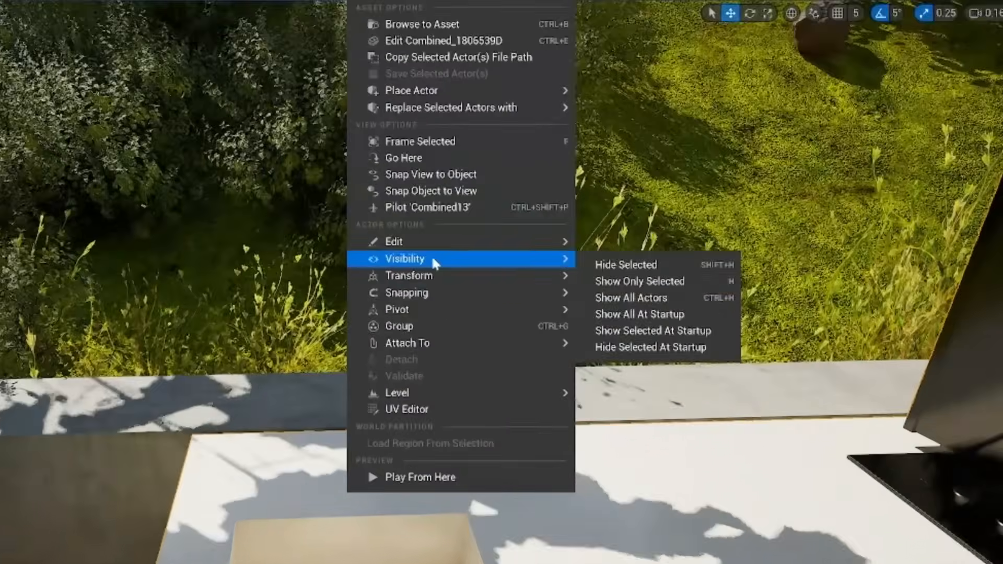
{"action": "mouse_move", "coordinate": [399, 162]}
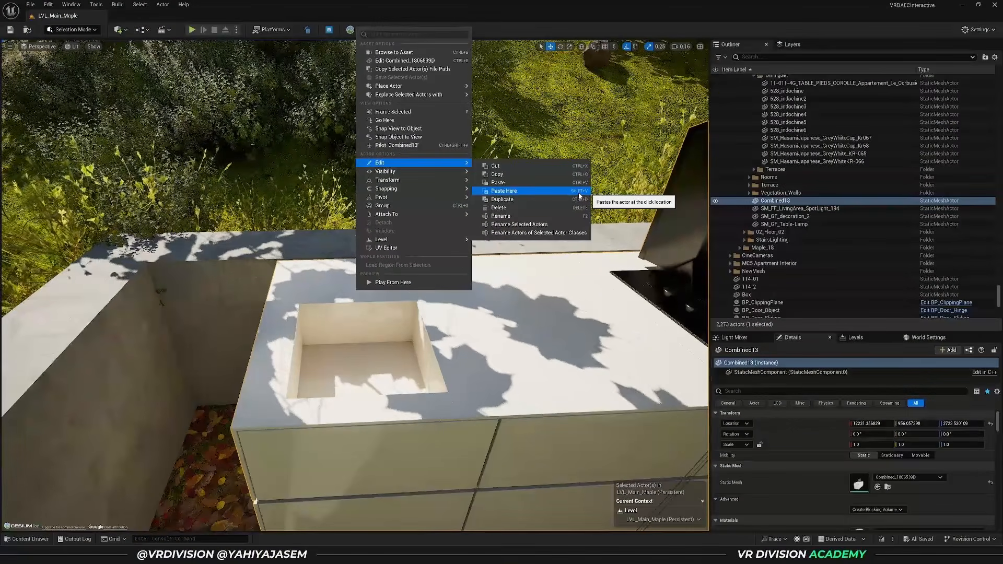
{"action": "right_click_drag", "start_coordinate": [354, 287], "coordinate": [355, 300]}
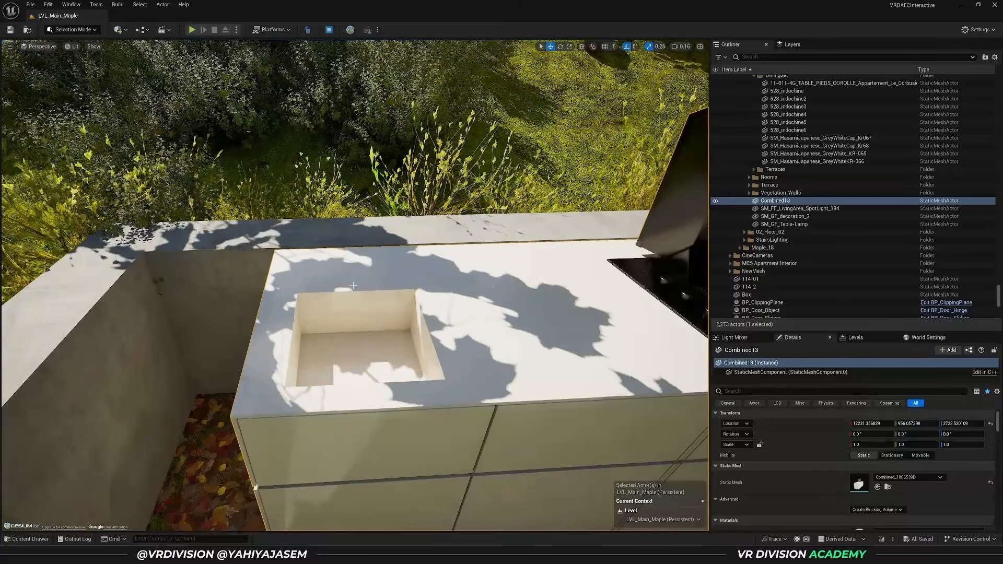
{"action": "key", "text": "ctrl+v"}
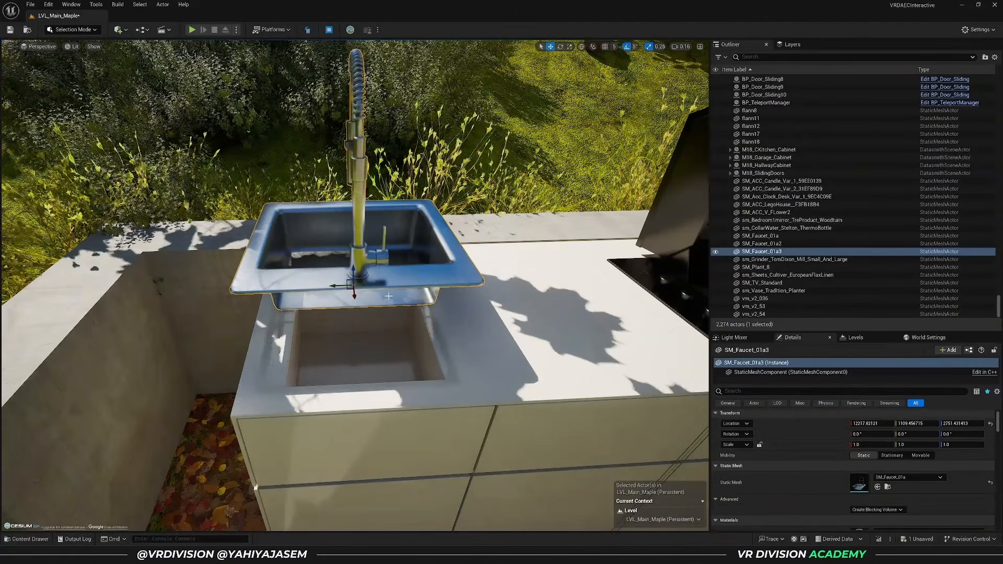
- Copy the living room spotlight SpotLight_LivingRoom11, paste it at a terrace ceiling light fixture and lower the copy slightly
{"action": "key", "text": "w"}
{"action": "right_click_drag", "start_coordinate": [417, 307], "coordinate": [413, 288]}
{"action": "scroll", "coordinate": [417, 307], "scroll_direction": "up", "scroll_amount": 2}
{"action": "key", "text": "w"}
{"action": "scroll", "coordinate": [417, 307], "scroll_direction": "down", "scroll_amount": 3}
{"action": "left_click", "coordinate": [312, 238]}
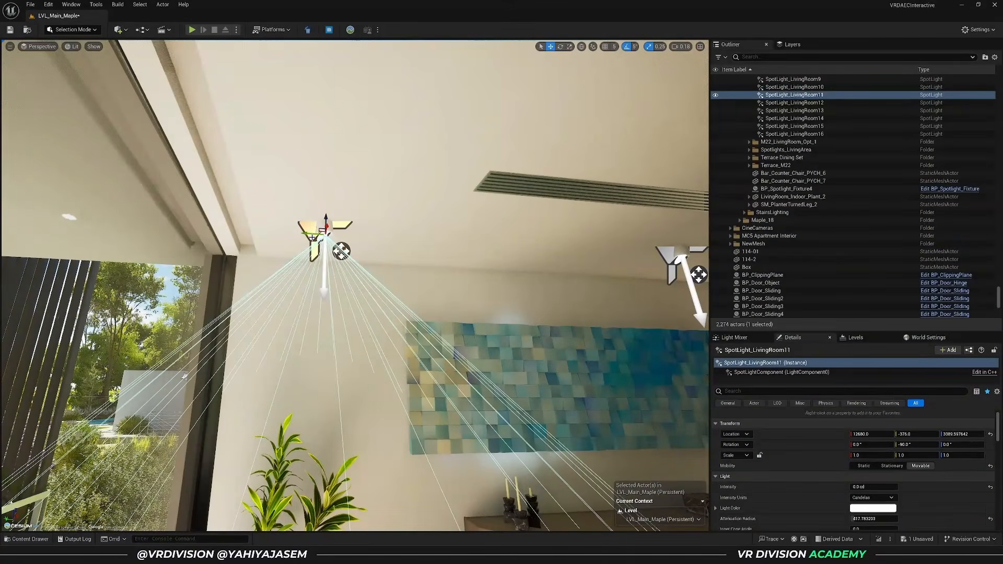
{"action": "right_click_drag", "start_coordinate": [312, 238], "coordinate": [277, 183]}
{"action": "key", "text": "s"}
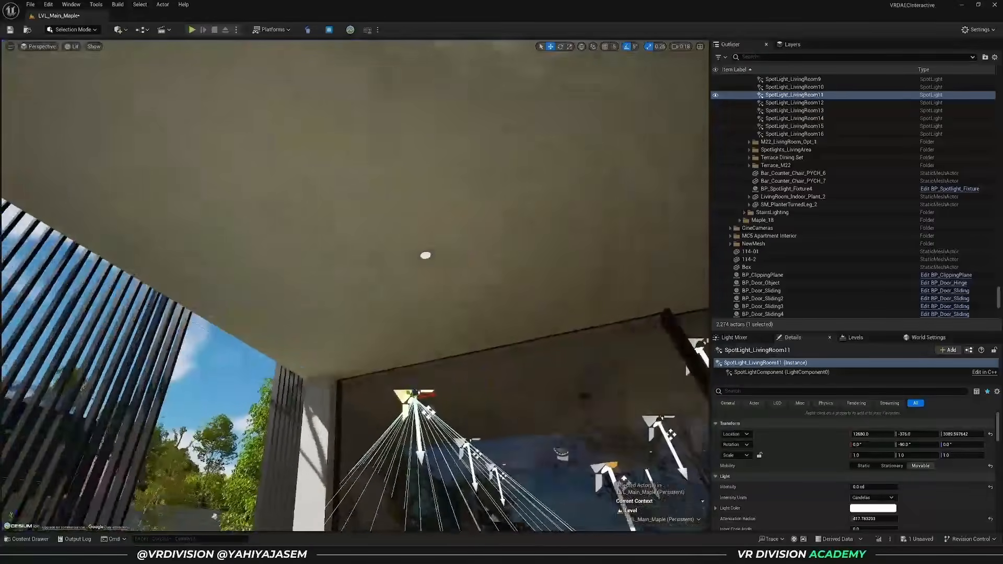
{"action": "right_click_drag", "start_coordinate": [371, 379], "coordinate": [391, 380]}
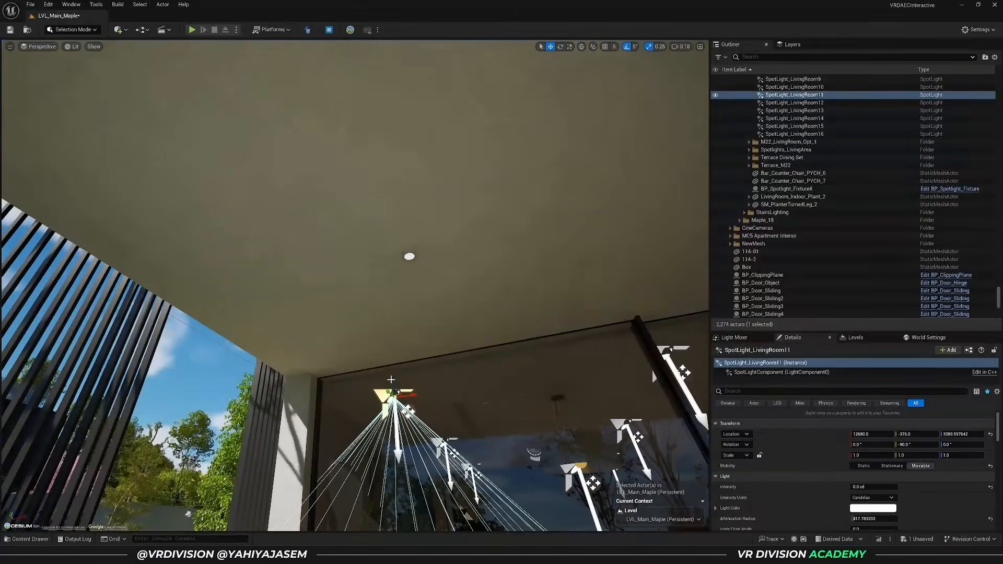
{"action": "left_click", "coordinate": [409, 256]}
{"action": "key", "text": "ctrl+v"}
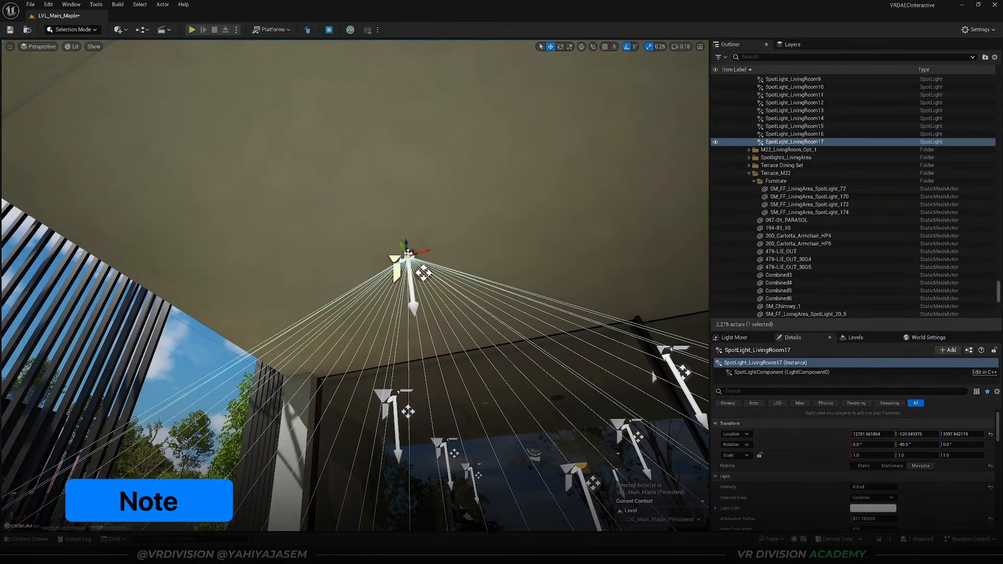
{"action": "left_click_drag", "start_coordinate": [406, 245], "coordinate": [407, 251]}
- Paste two more copies of the spotlight at the next terrace ceiling fixtures and lower each one slightly
{"action": "right_click_drag", "start_coordinate": [355, 266], "coordinate": [413, 266]}
{"action": "key", "text": "shift+v"}
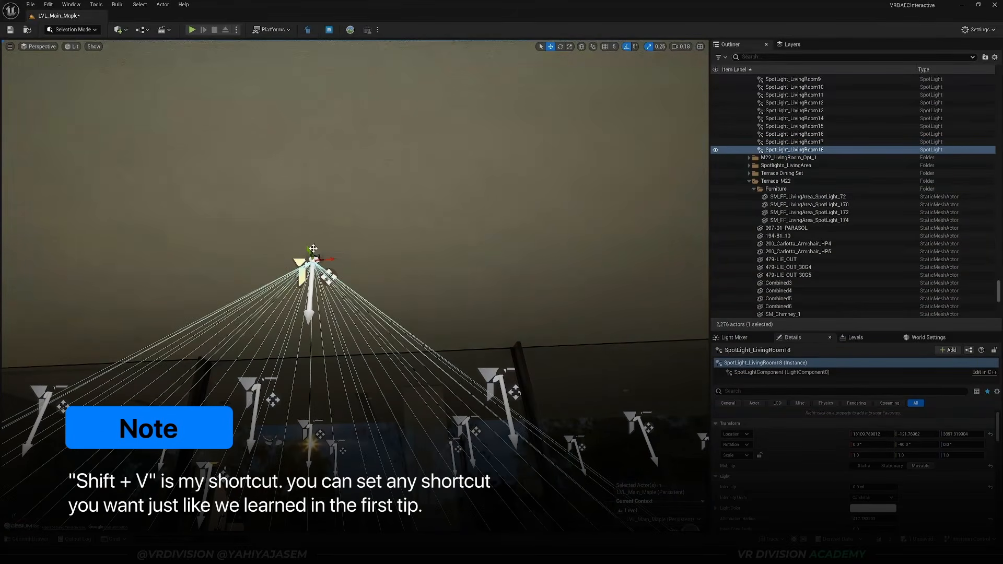
{"action": "left_click_drag", "start_coordinate": [314, 248], "coordinate": [314, 251]}
{"action": "right_click_drag", "start_coordinate": [314, 251], "coordinate": [449, 206]}
{"action": "key", "text": "shift+v"}
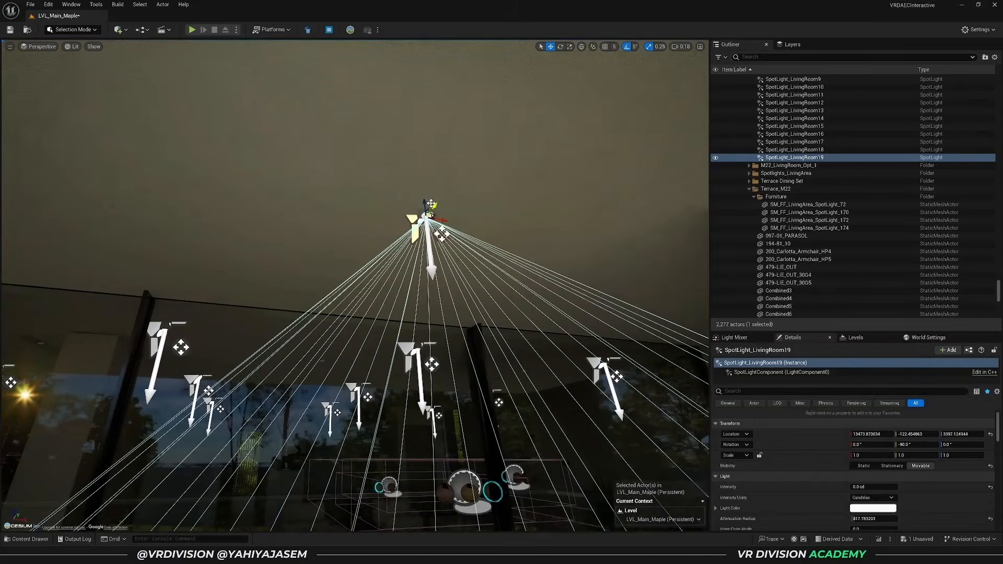
{"action": "left_click_drag", "start_coordinate": [424, 201], "coordinate": [425, 204]}
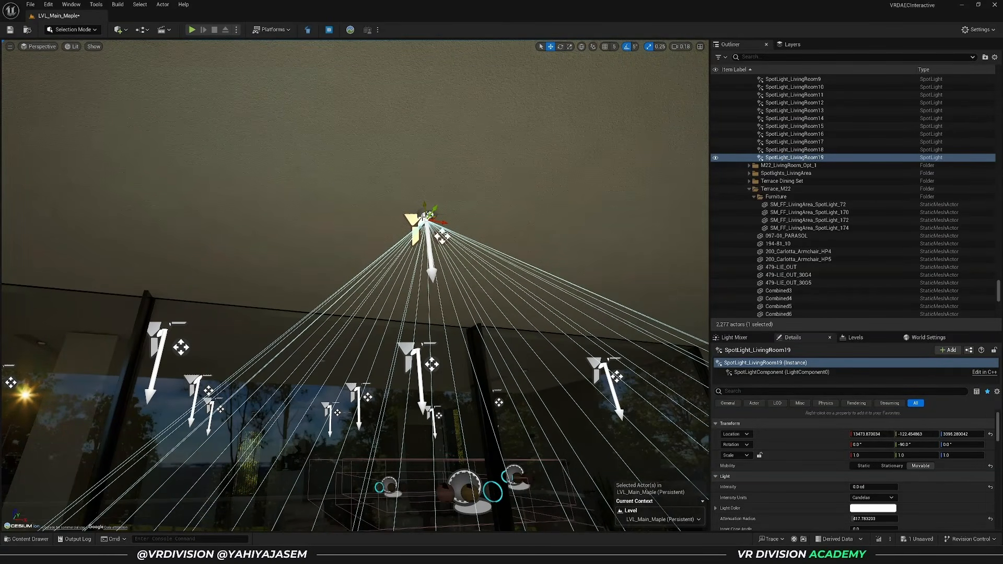
{"action": "key", "text": "s"}
{"action": "right_click_drag", "start_coordinate": [385, 248], "coordinate": [386, 250]}
{"action": "scroll", "coordinate": [386, 250], "scroll_direction": "up", "scroll_amount": 1}
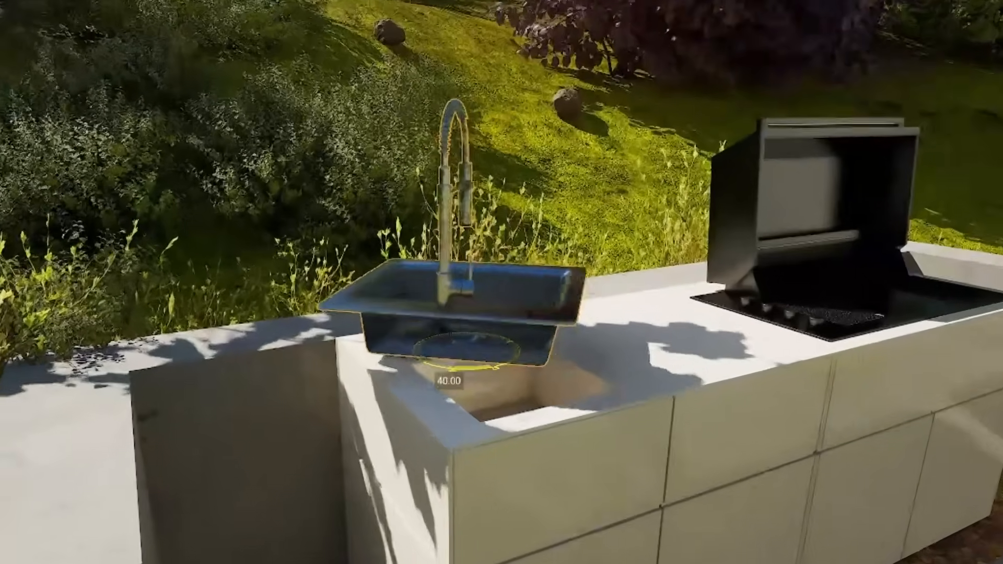
- Try to reposition the sink above the outdoor counter cutout by adjusting its X location, and undo the change
{"action": "key", "text": "w"}
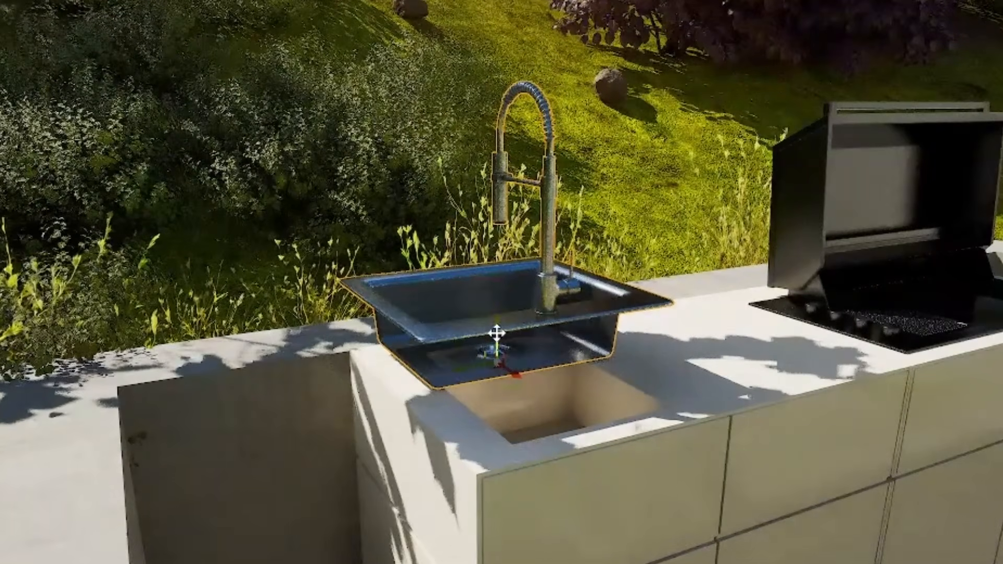
{"action": "left_click_drag", "start_coordinate": [517, 375], "coordinate": [606, 431]}
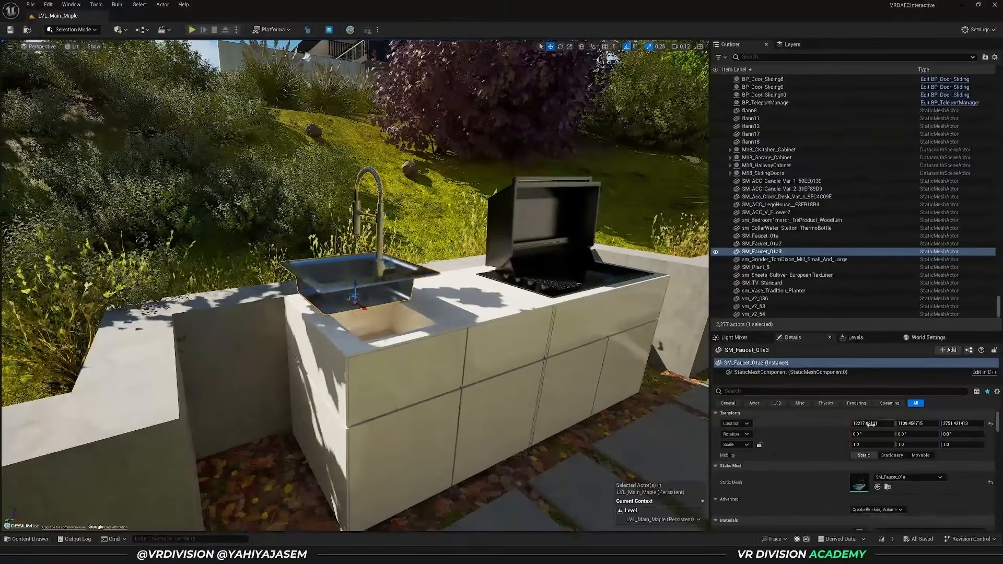
{"action": "mouse_move", "coordinate": [870, 424]}
{"action": "left_mouse_down"}
{"action": "mouse_move", "coordinate": [914, 423]}
{"action": "mouse_move", "coordinate": [872, 424]}
{"action": "left_mouse_up"}
{"action": "key", "text": "ctrl+z"}
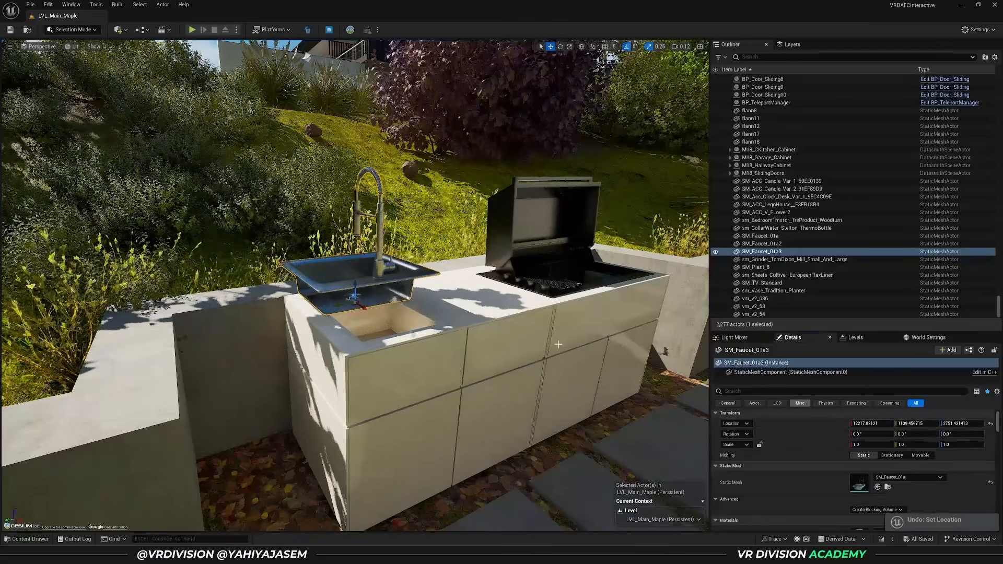
{"action": "right_click_drag", "start_coordinate": [448, 302], "coordinate": [444, 313]}
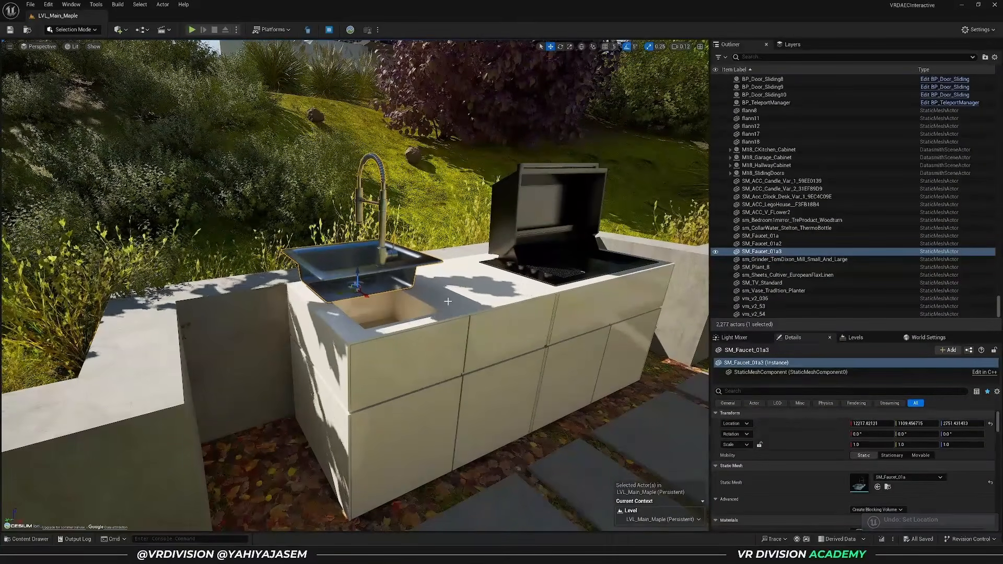
- Rotate the sink 180° about its Z axis, try tilting it by 45° and undo the tilt
{"action": "key", "text": "e"}
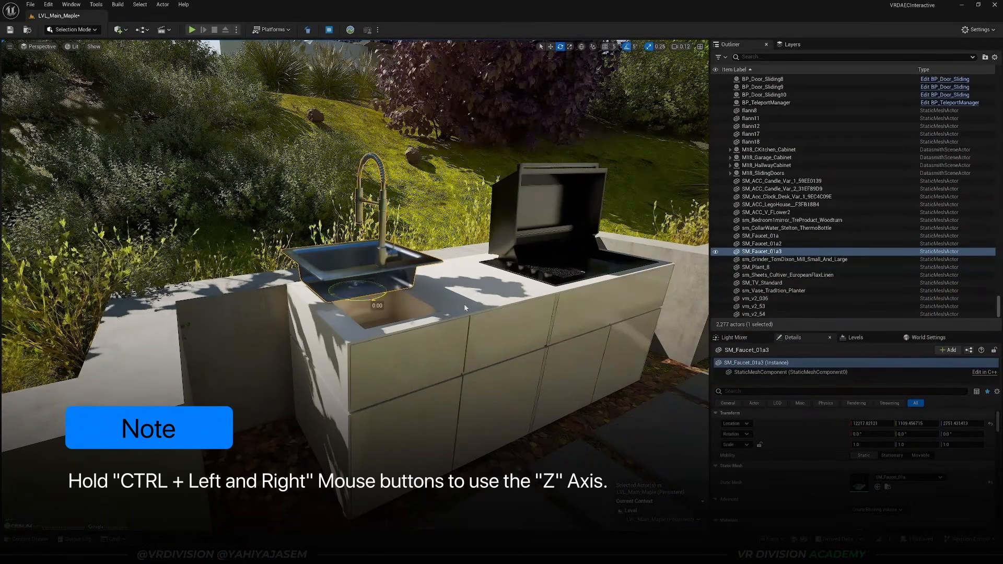
{"action": "left_click_drag", "start_coordinate": [372, 300], "coordinate": [334, 286], "text": "ctrl"}
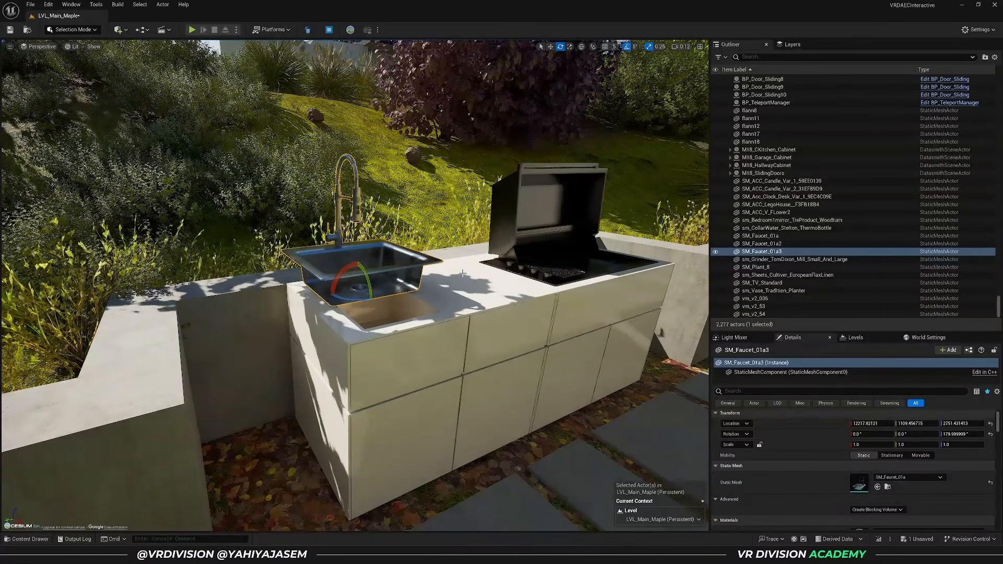
{"action": "left_click_drag", "start_coordinate": [341, 270], "coordinate": [328, 289]}
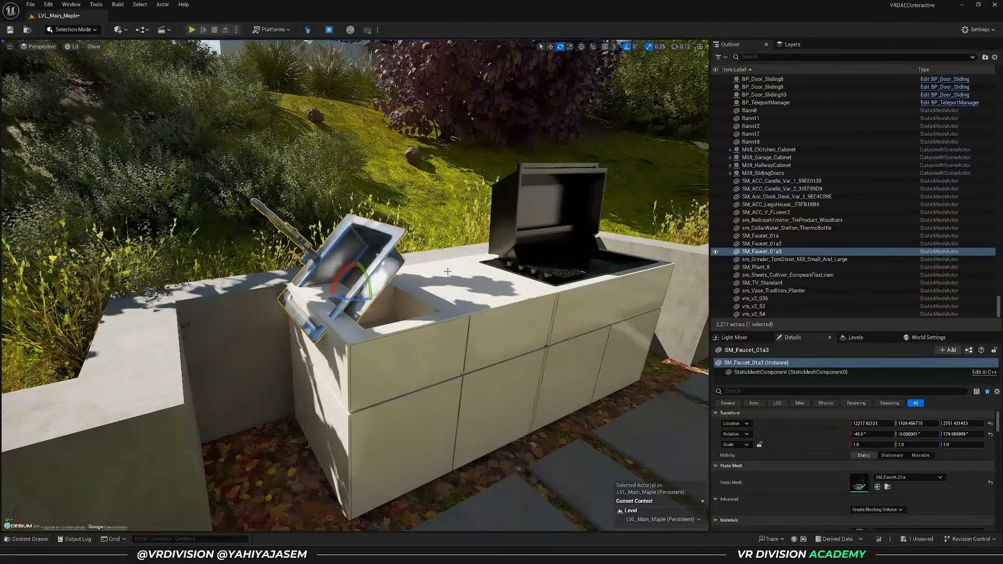
{"action": "key", "text": "ctrl+z"}
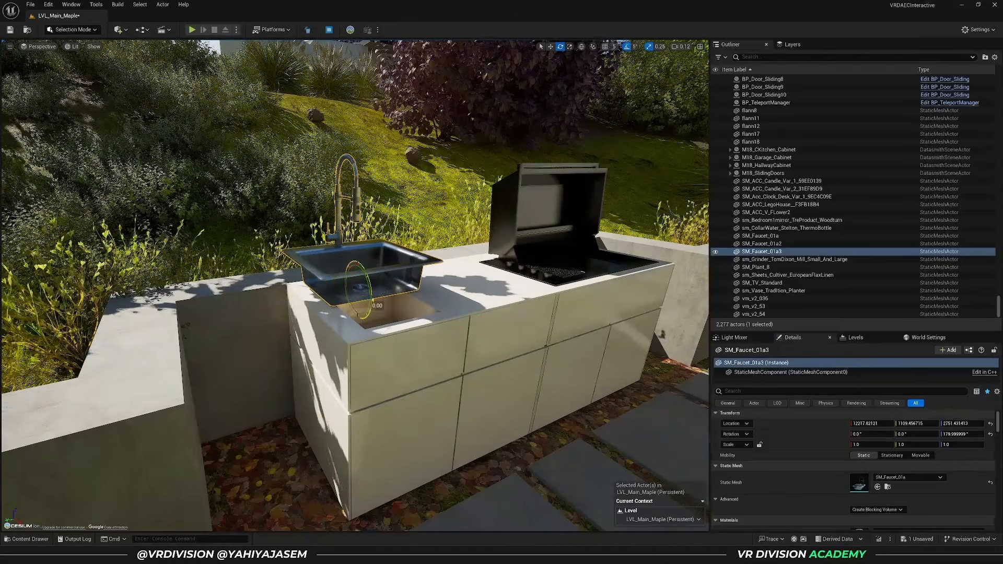
- Lower the sink into the counter cutout and shift it along X to about X 12237, Z 2736
{"action": "left_click_drag", "start_coordinate": [372, 300], "coordinate": [369, 314]}
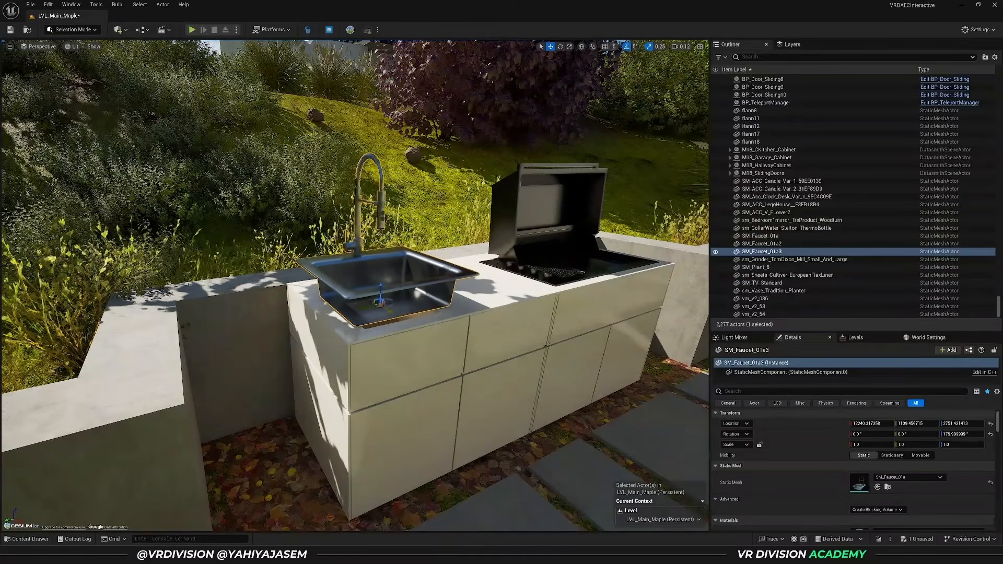
{"action": "key", "text": "ctrl+z"}
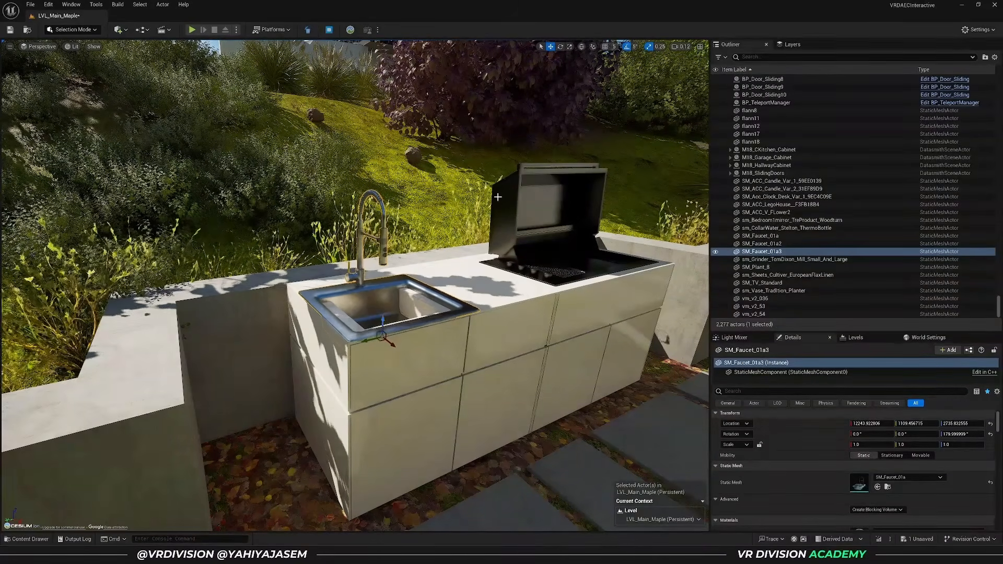
{"action": "right_click_drag", "start_coordinate": [498, 197], "coordinate": [454, 180]}
{"action": "left_click_drag", "start_coordinate": [357, 335], "coordinate": [355, 330]}
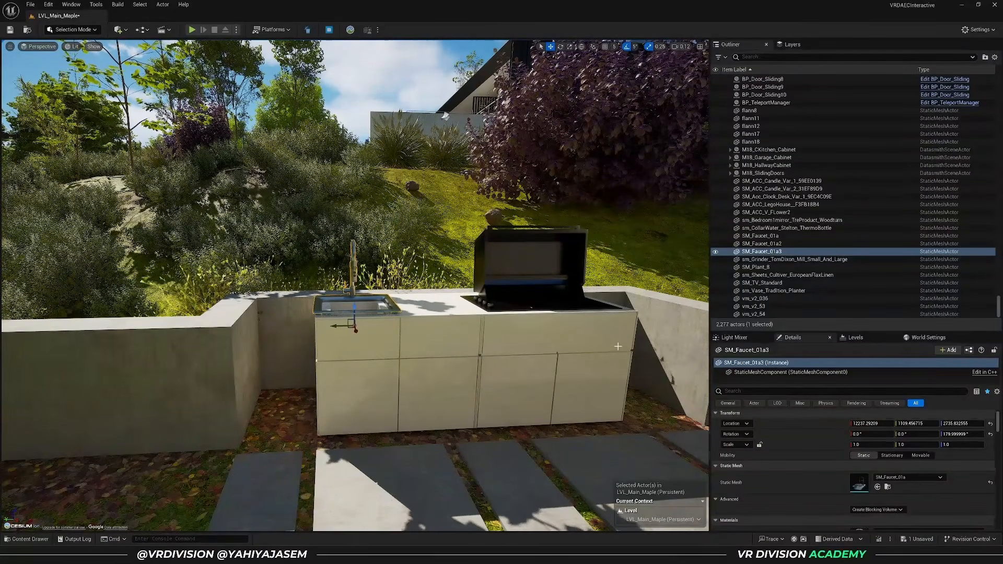
{"action": "key", "text": "ctrl+z"}
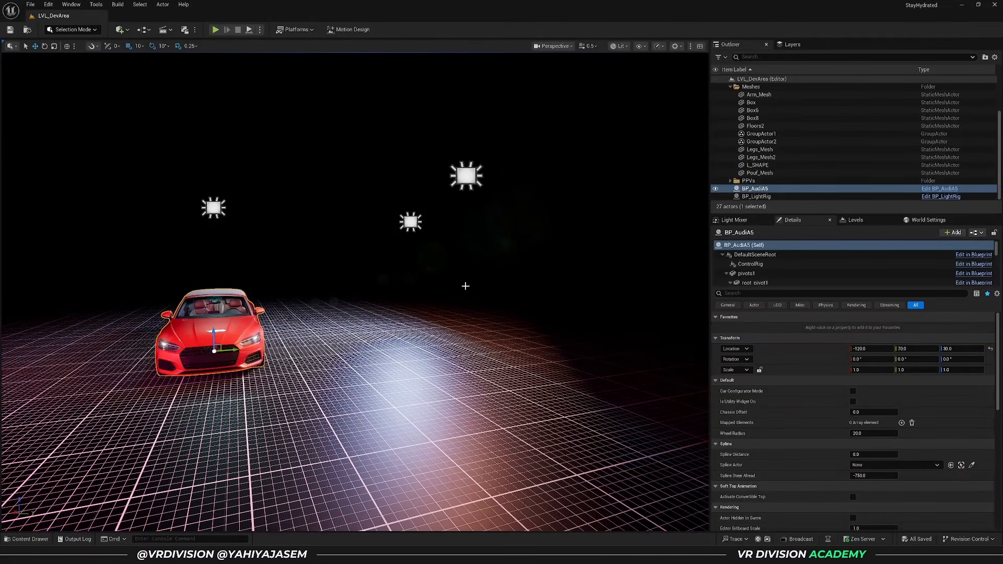
- Focus the camera on the selected terrace sunbed and compare orbiting around it with orbiting in the red car's level
{"action": "left_click_drag", "start_coordinate": [493, 280], "coordinate": [185, 318], "text": "alt"}
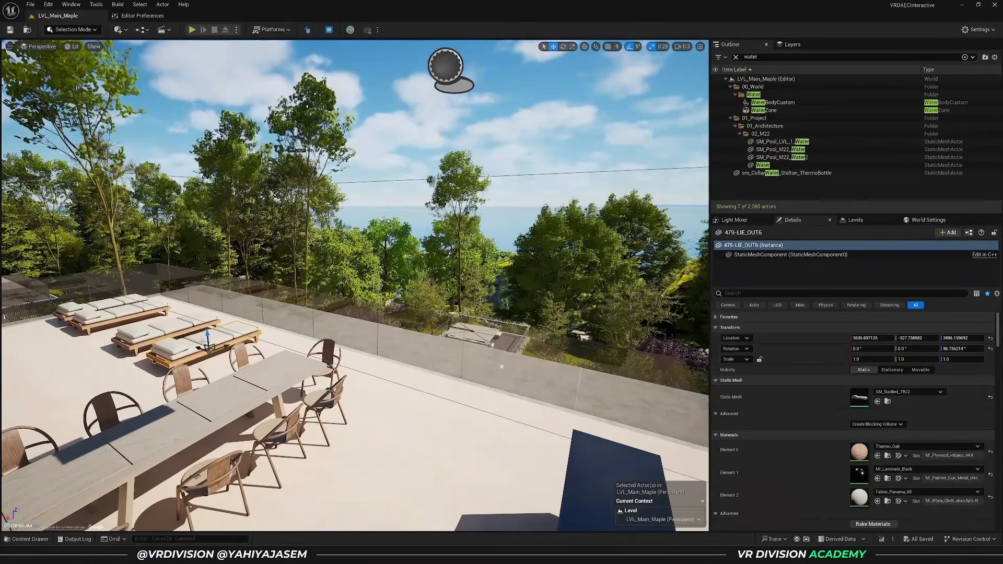
{"action": "key", "text": "f"}
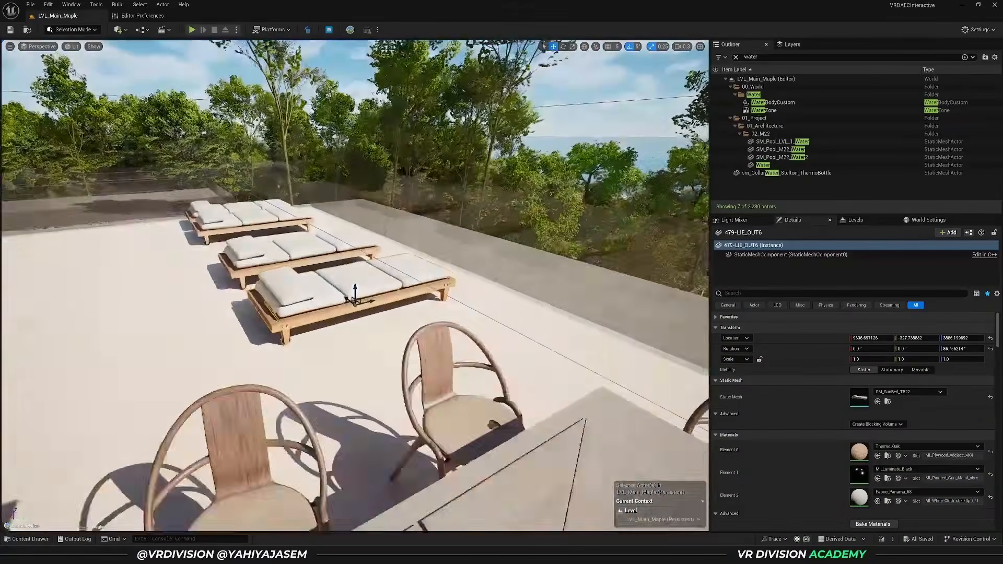
{"action": "scroll", "coordinate": [355, 286], "scroll_direction": "down", "scroll_amount": 4}
{"action": "left_click_drag", "start_coordinate": [355, 287], "coordinate": [402, 287], "text": "alt"}
{"action": "middle_click_drag", "start_coordinate": [402, 288], "coordinate": [183, 269]}
{"action": "left_click_drag", "start_coordinate": [356, 286], "coordinate": [293, 284], "text": "alt"}
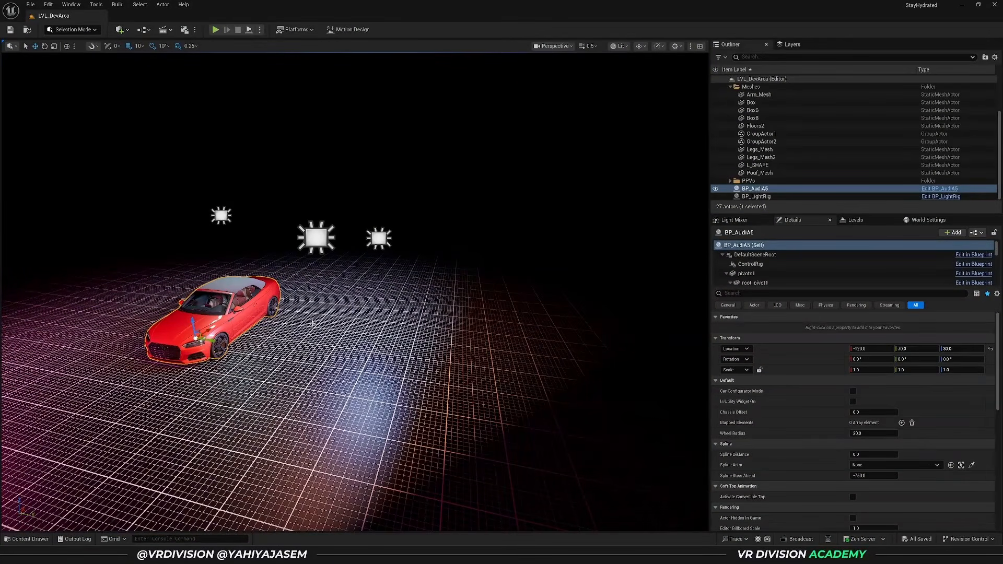
{"action": "left_click_drag", "start_coordinate": [551, 291], "coordinate": [283, 284], "text": "alt"}
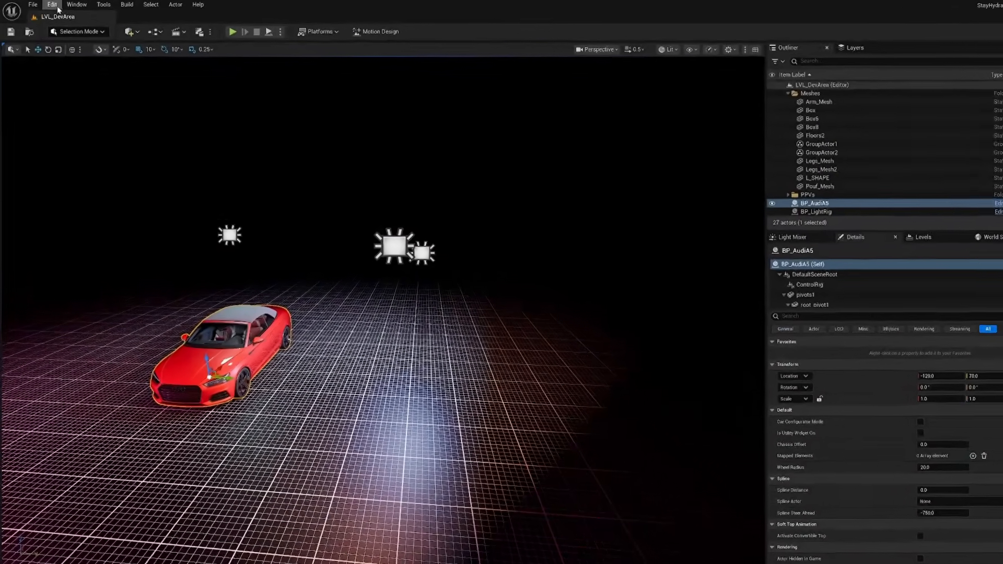
- Enable Orbit camera around selection in the Editor Preferences and orbit around the selected BP_AudiA5 car
{"action": "left_click", "coordinate": [48, 4]}
{"action": "left_click", "coordinate": [128, 204]}
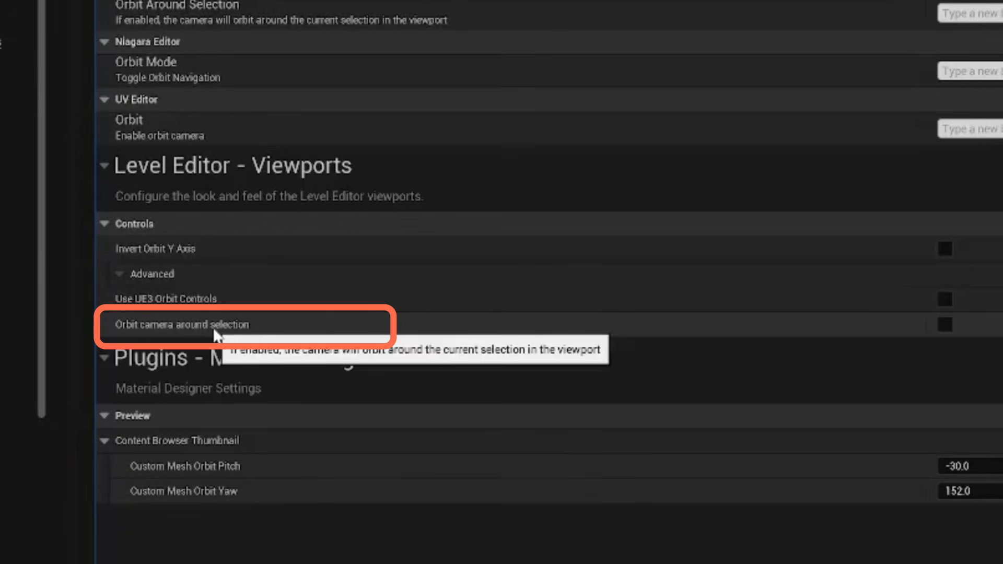
{"action": "left_click", "coordinate": [945, 325]}
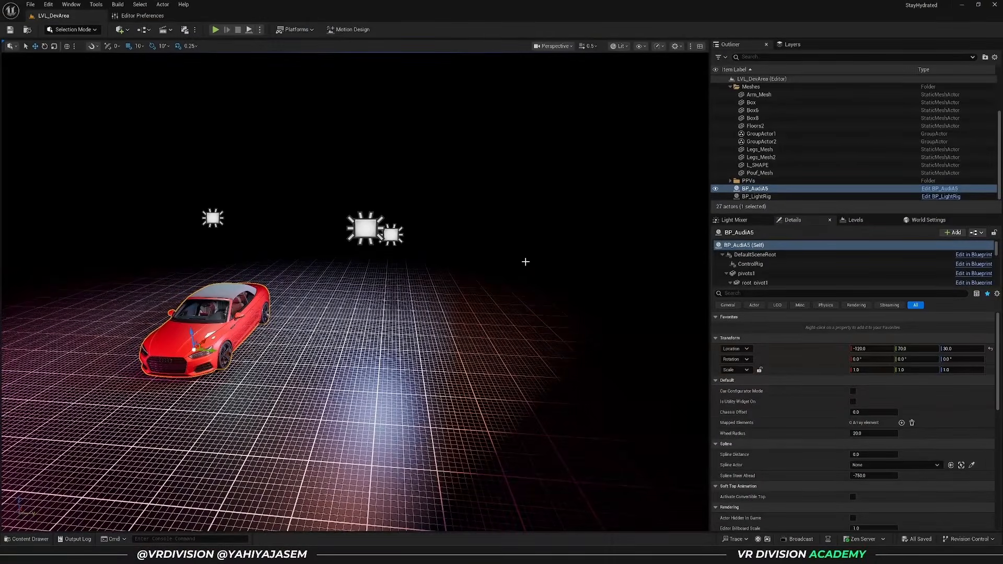
{"action": "left_click_drag", "start_coordinate": [526, 262], "coordinate": [536, 302], "text": "alt"}
{"action": "middle_click_drag", "start_coordinate": [535, 302], "coordinate": [635, 201]}
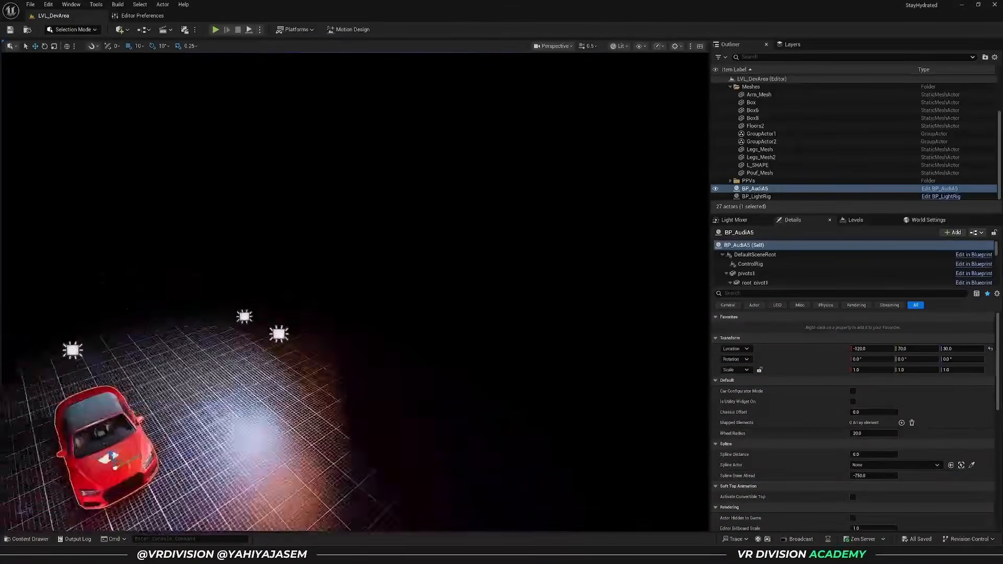
{"action": "left_click_drag", "start_coordinate": [501, 262], "coordinate": [356, 264], "text": "alt"}
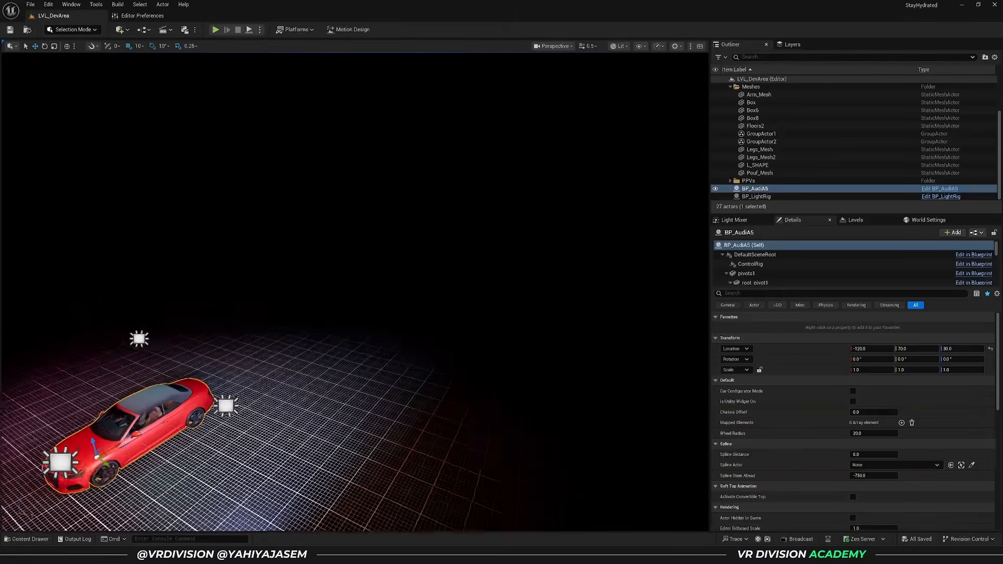
{"action": "left_click_drag", "start_coordinate": [501, 261], "coordinate": [517, 240], "text": "alt"}
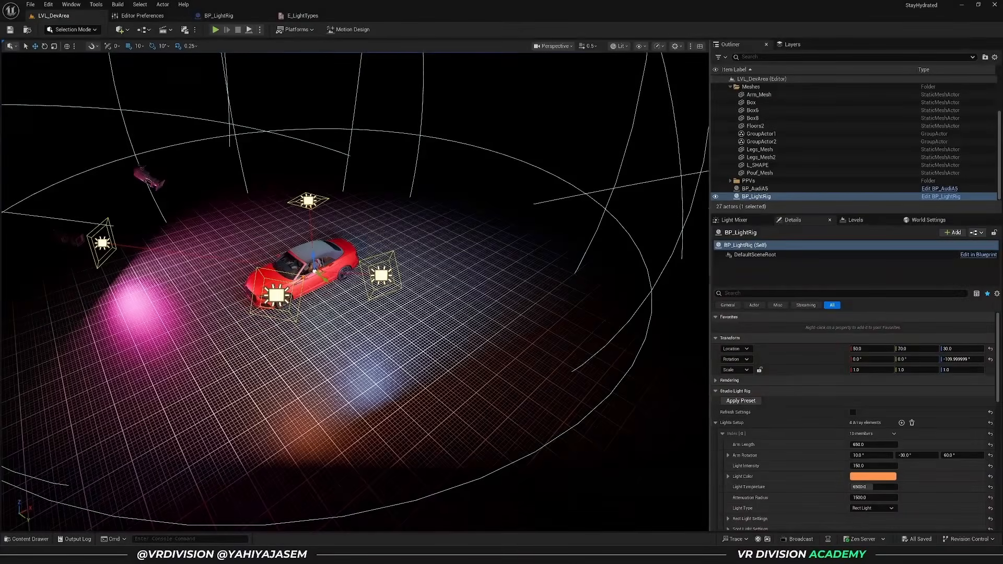
- Cycle through the open application windows and return to the StayHydrated project in Unreal Editor
{"action": "right_click_drag", "start_coordinate": [499, 203], "coordinate": [486, 202]}
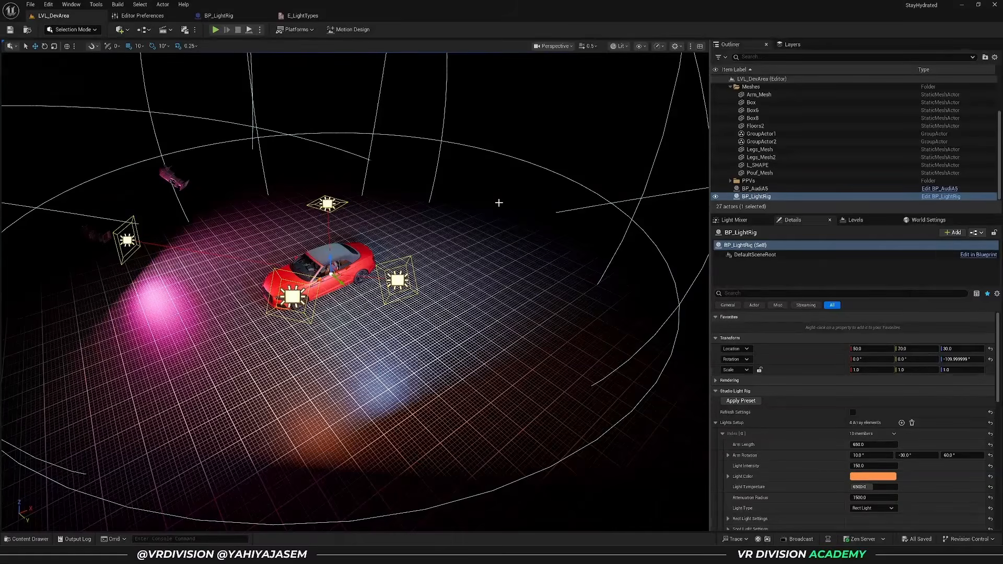
{"action": "key", "text": "alt+Tab"}
{"action": "key", "text": "alt+Tab"}
{"action": "key", "text": "alt+Tab"}
{"action": "key", "text": "alt+Tab"}
{"action": "key", "text": "alt+Tab"}
{"action": "key", "text": "alt+Tab"}
{"action": "key", "text": "alt+Tab"}
{"action": "key", "text": "alt+Tab"}
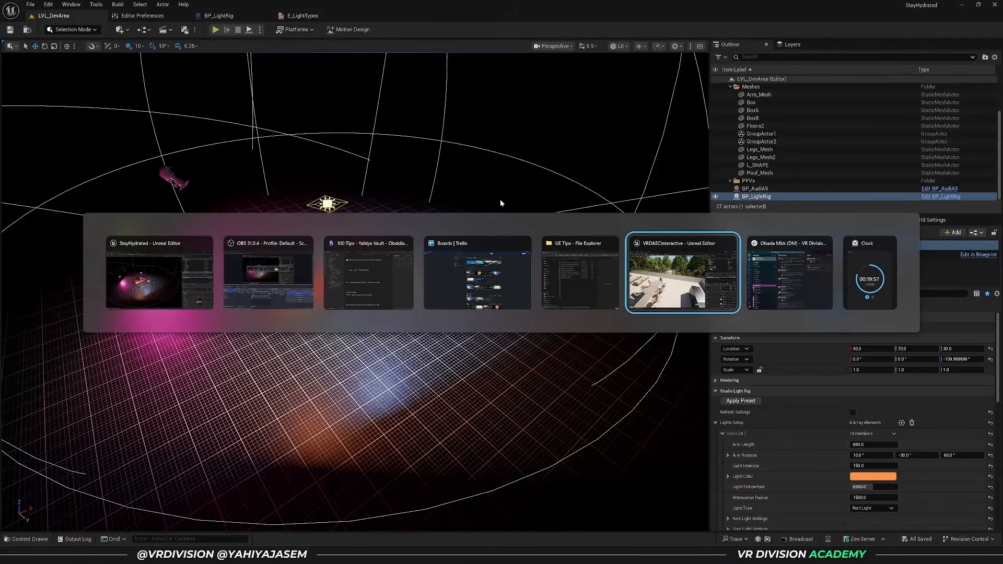
{"action": "key", "text": "alt+Tab"}
{"action": "key", "text": "alt+Tab"}
{"action": "key", "text": "alt+Tab"}
{"action": "key", "text": "alt+Tab"}
{"action": "key", "text": "alt+Tab"}
{"action": "left_click", "coordinate": [180, 277]}
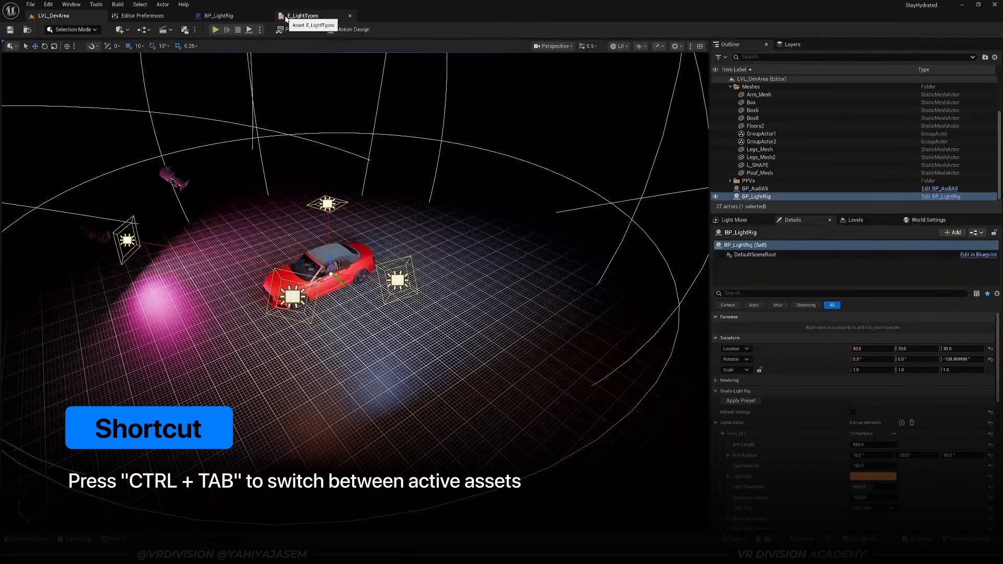
- Switch among the active assets to view BP_LightRig and E_LightTypes, and return to the LVL_DevArea level
{"action": "key", "text": "ctrl+Tab"}
{"action": "key", "text": "ctrl+Tab"}
{"action": "key", "text": "ctrl+Tab"}
{"action": "key", "text": "ctrl+Tab"}
{"action": "key", "text": "ctrl+Tab"}
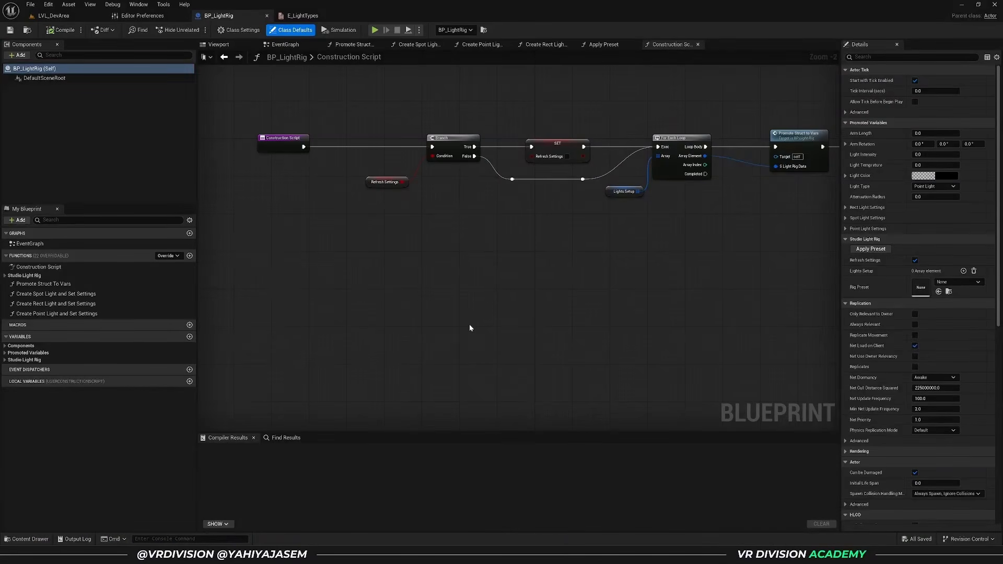
{"action": "key", "text": "ctrl+Tab"}
{"action": "key", "text": "ctrl+Tab"}
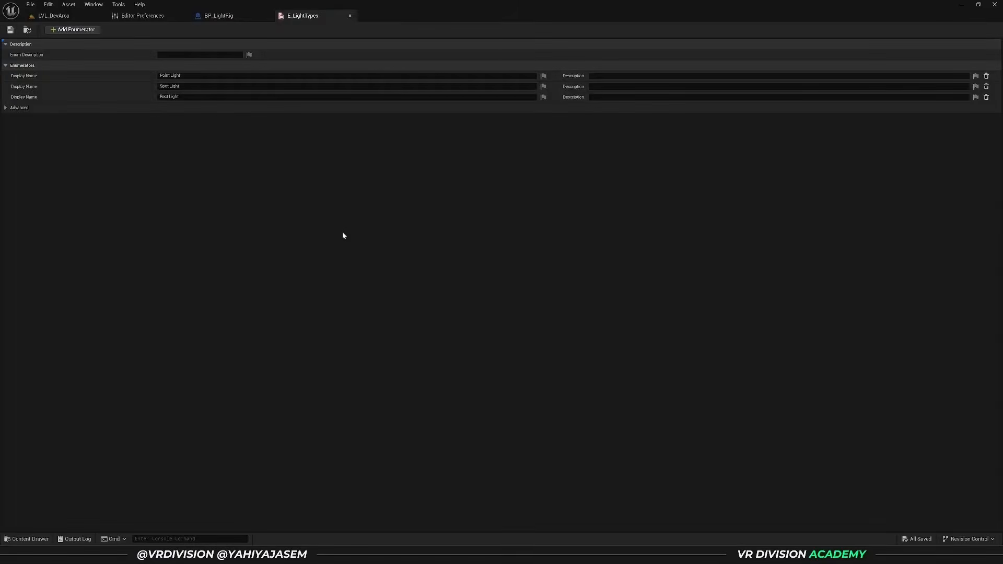
{"action": "key", "text": "ctrl+Tab"}
{"action": "key", "text": "ctrl+Tab"}
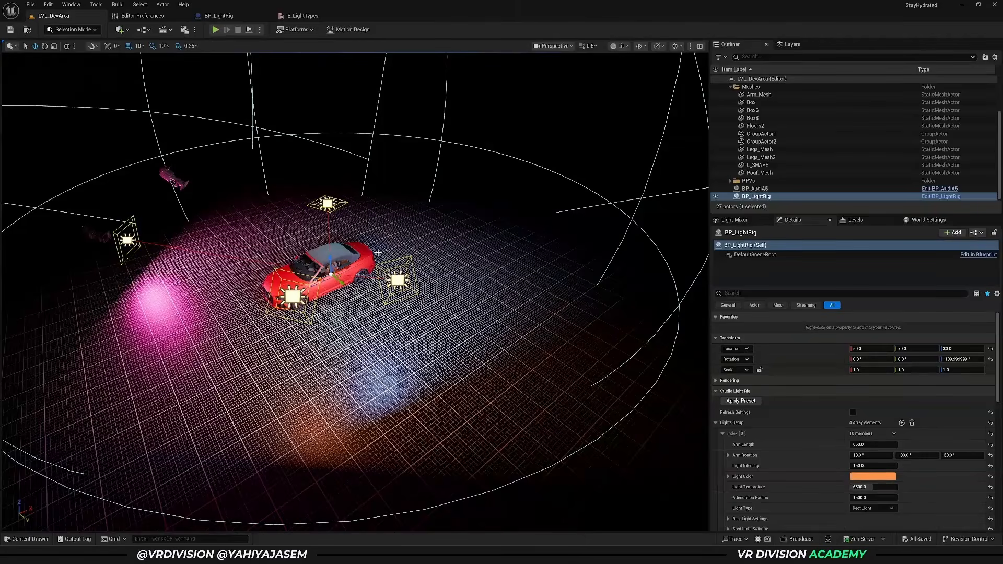
- Cycle through the switcher's active files LVL_DevArea, E_LightTypes and BP_LightRig
{"action": "key", "text": "ctrl+Tab"}
{"action": "key", "text": "ctrl+Tab"}
{"action": "key", "text": "ctrl+Tab"}
{"action": "key", "text": "ctrl+Tab"}
{"action": "key", "text": "ctrl+Tab"}
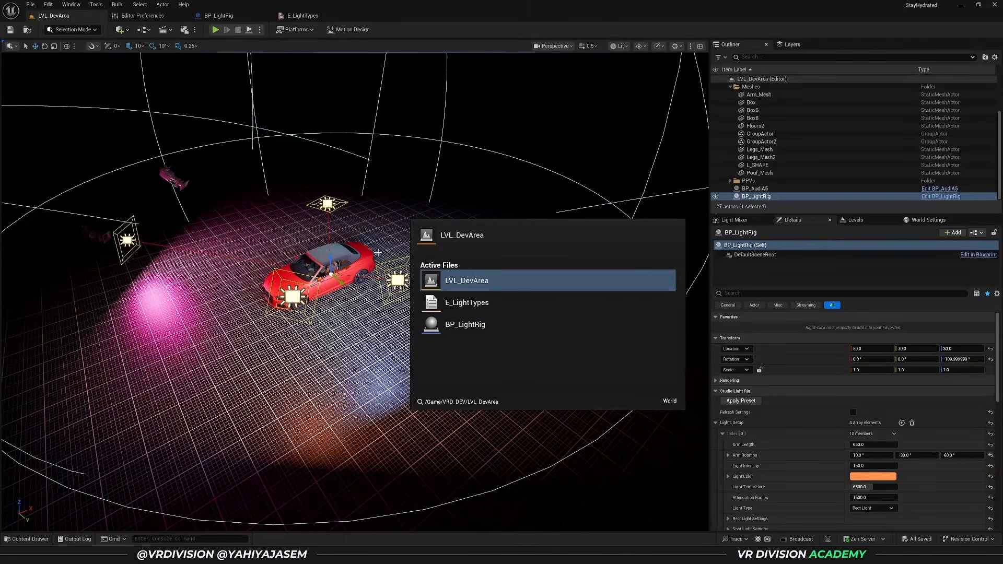
{"action": "key", "text": "ctrl+Tab"}
{"action": "key", "text": "ctrl+Tab"}
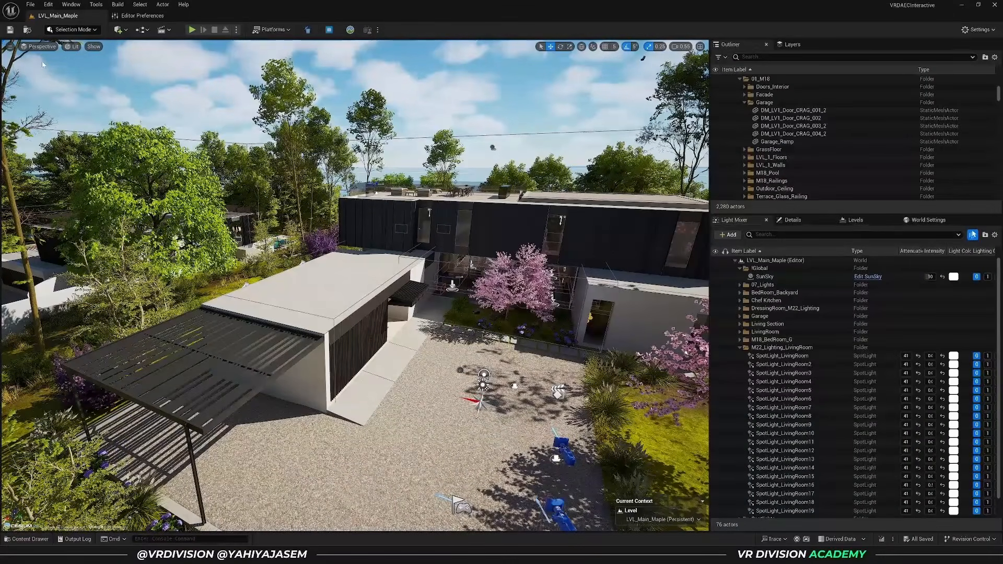
- Switch the LVL_Main_Maple viewport to the orthographic Top and Left views and return it to Perspective
{"action": "left_click", "coordinate": [40, 46]}
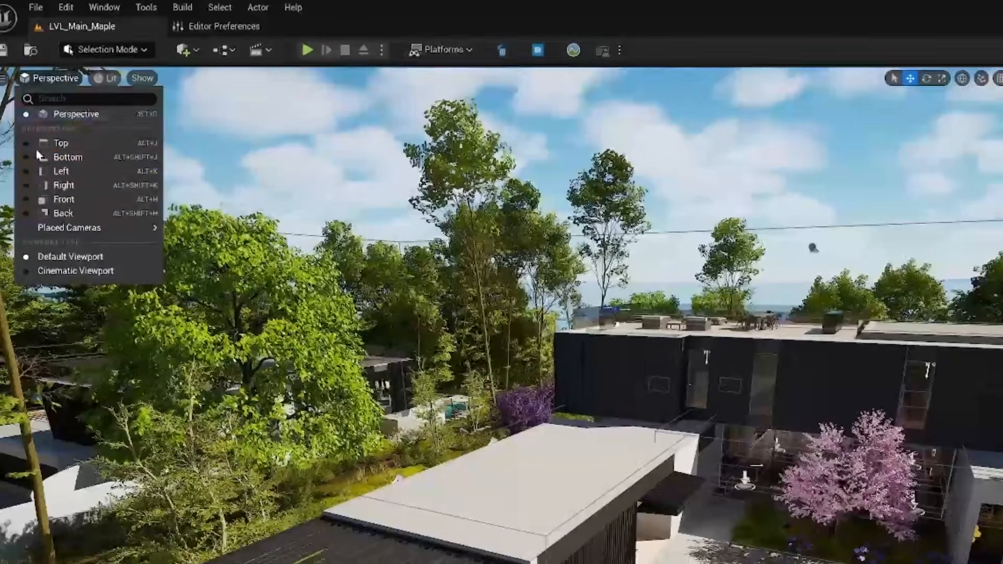
{"action": "mouse_move", "coordinate": [42, 135]}
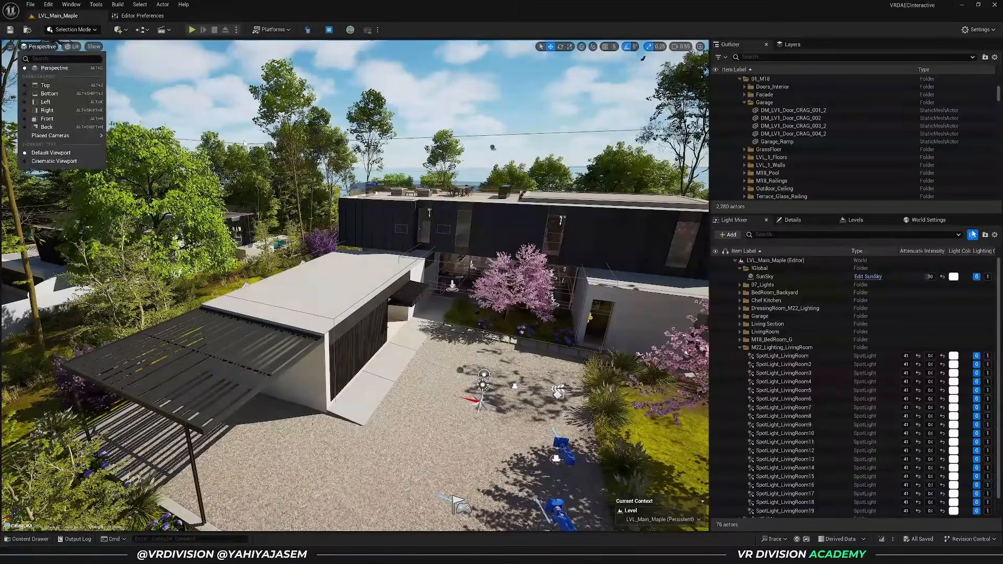
{"action": "left_click", "coordinate": [244, 143]}
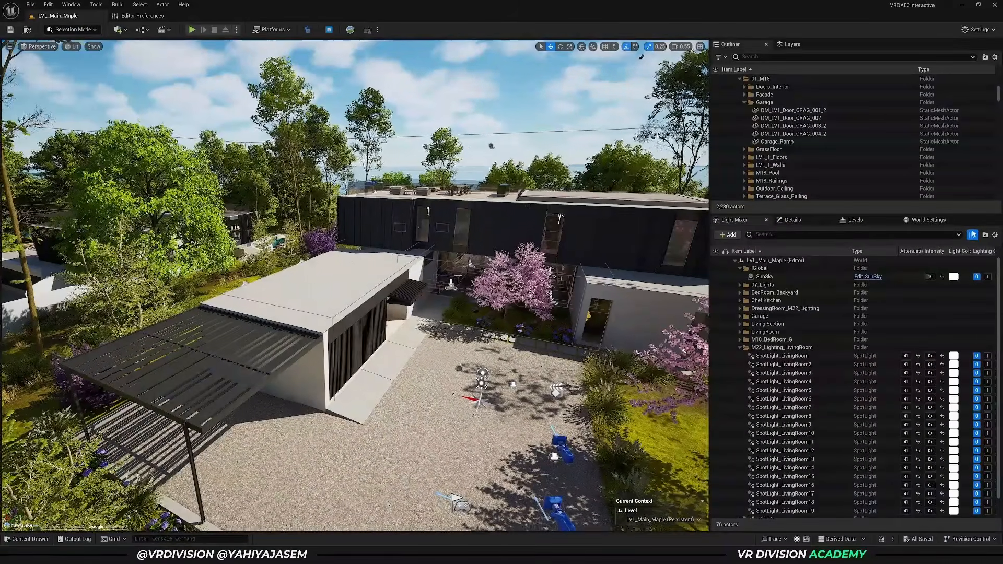
{"action": "key", "text": "alt+j"}
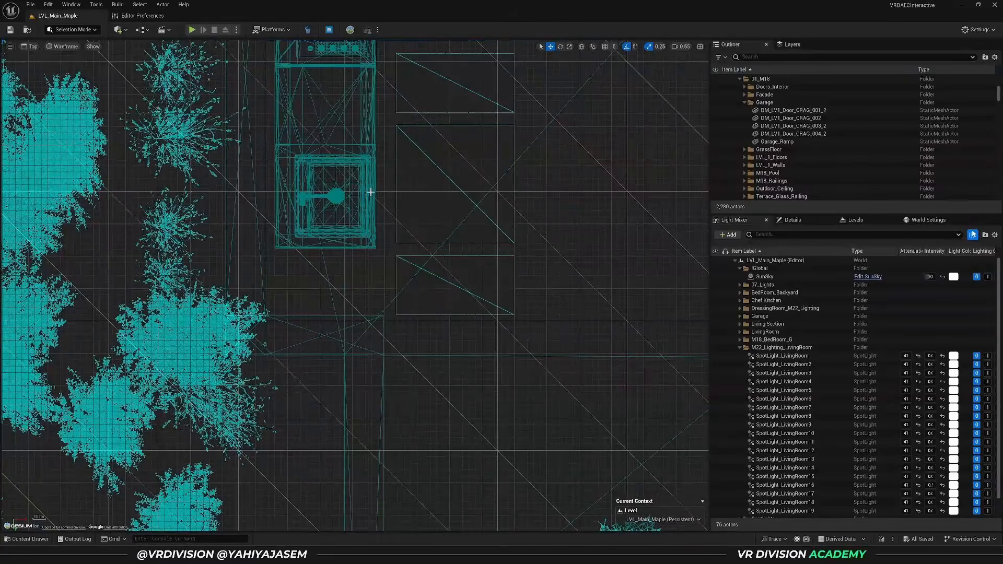
{"action": "key", "text": "alt+k"}
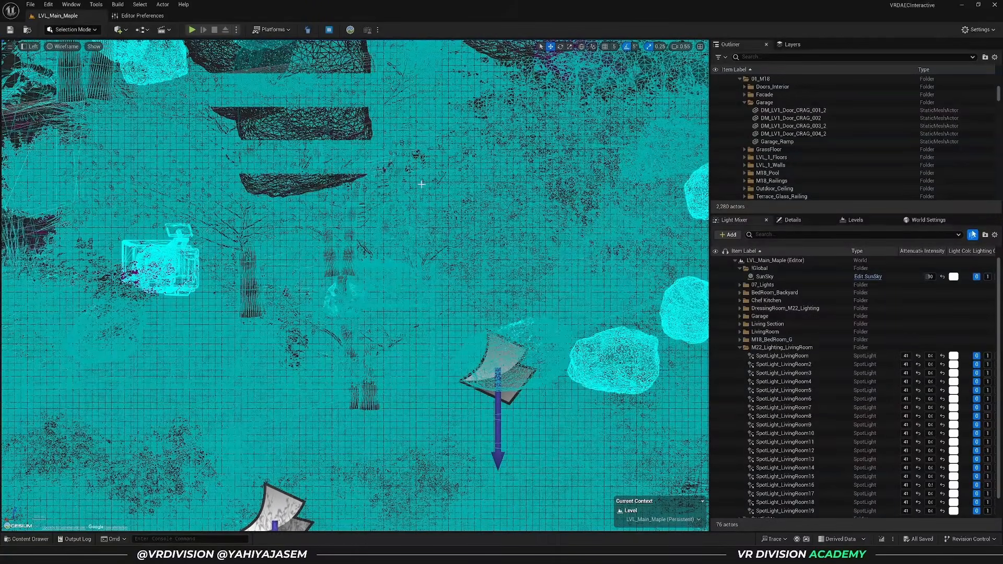
{"action": "left_click", "coordinate": [28, 48]}
{"action": "left_click", "coordinate": [52, 68]}
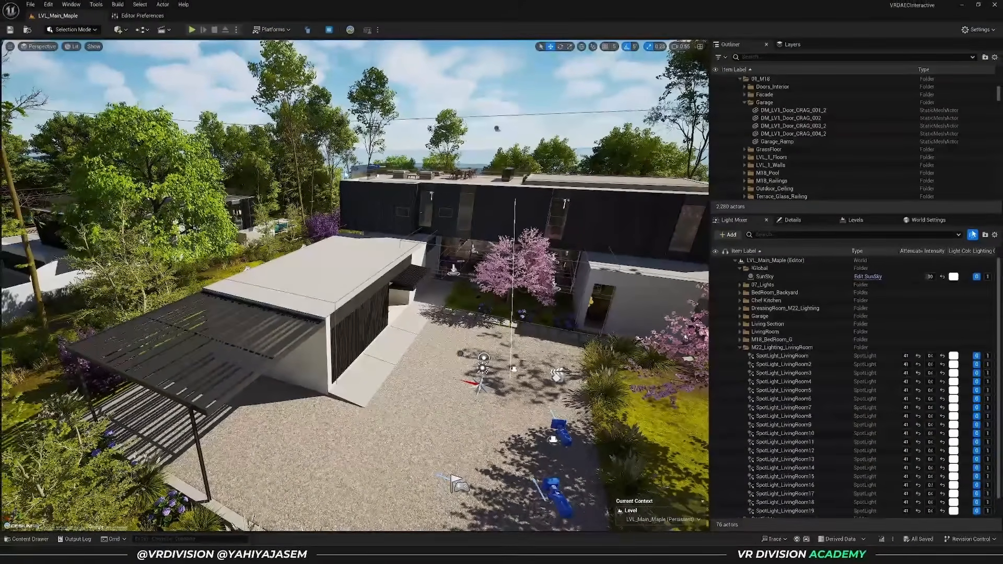
- Switch the viewport among the orthographic Top, Back and Front views, returning to Perspective
{"action": "key", "text": "alt+j"}
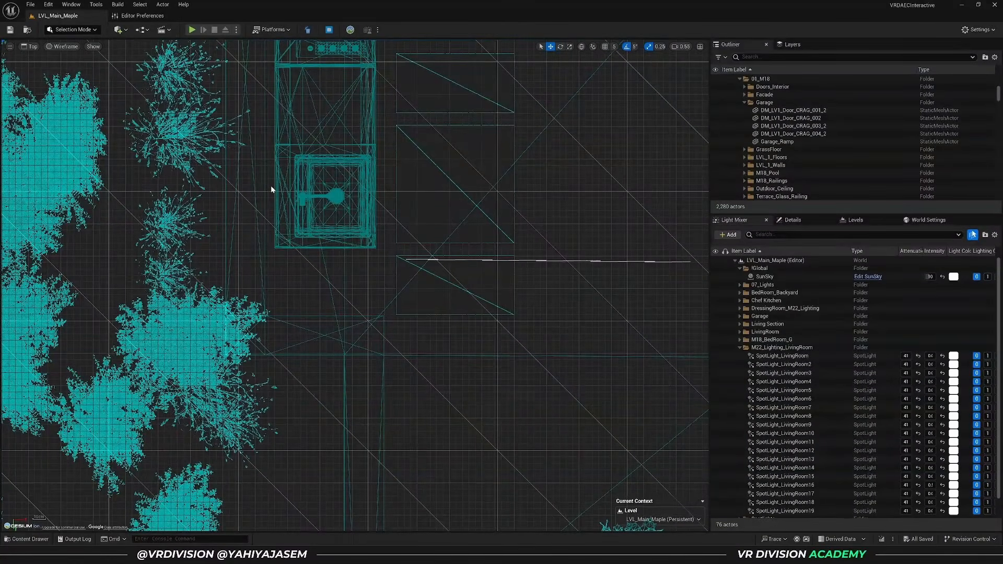
{"action": "key", "text": "alt+shift+h"}
{"action": "key", "text": "alt+h"}
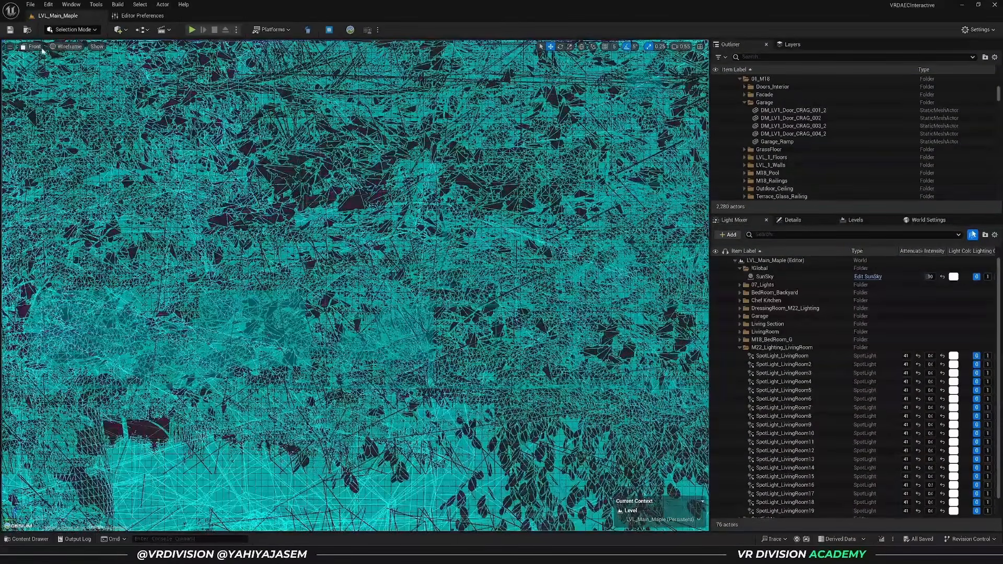
{"action": "key", "text": "alt+g"}
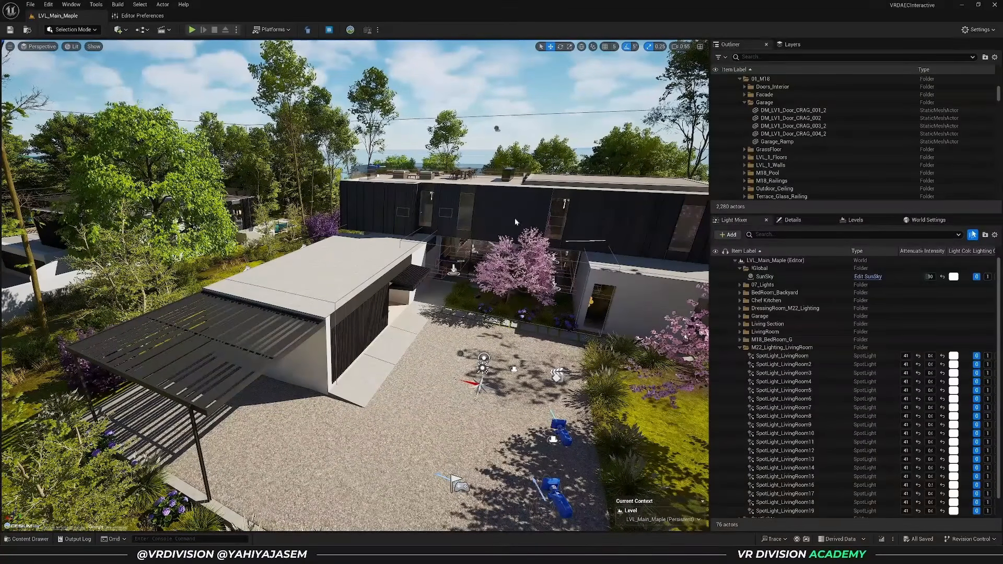
{"action": "key", "text": "alt+j"}
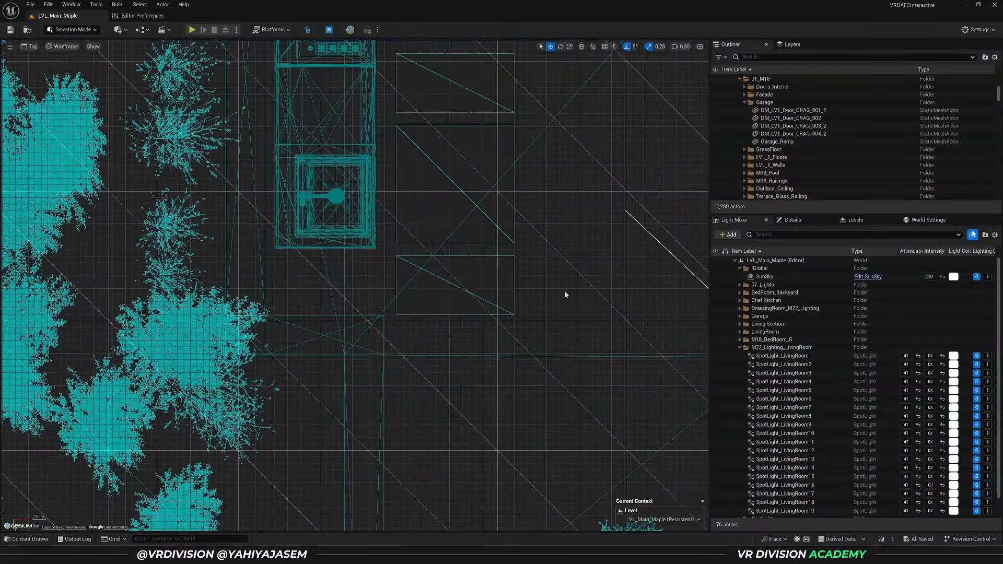
{"action": "key", "text": "alt+g"}
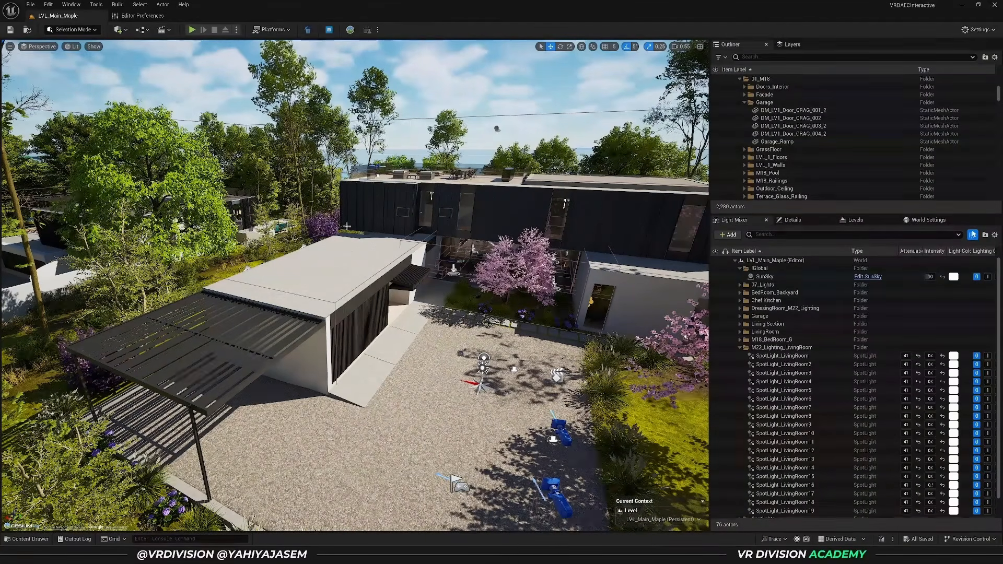
- Select the Garage_Ramp actor beside the garage and focus on it in the orthographic Top view
{"action": "left_click", "coordinate": [381, 359]}
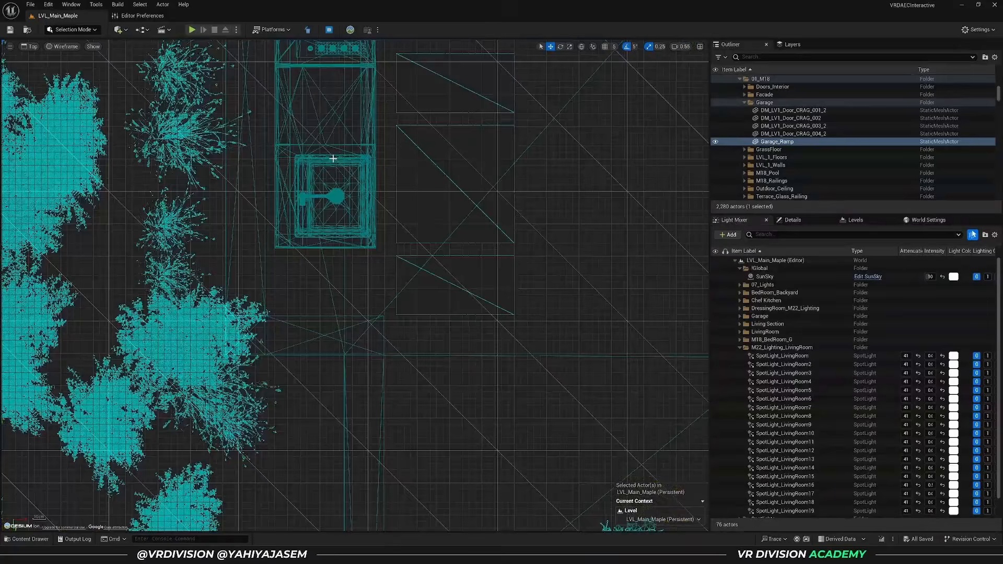
{"action": "key", "text": "alt+j"}
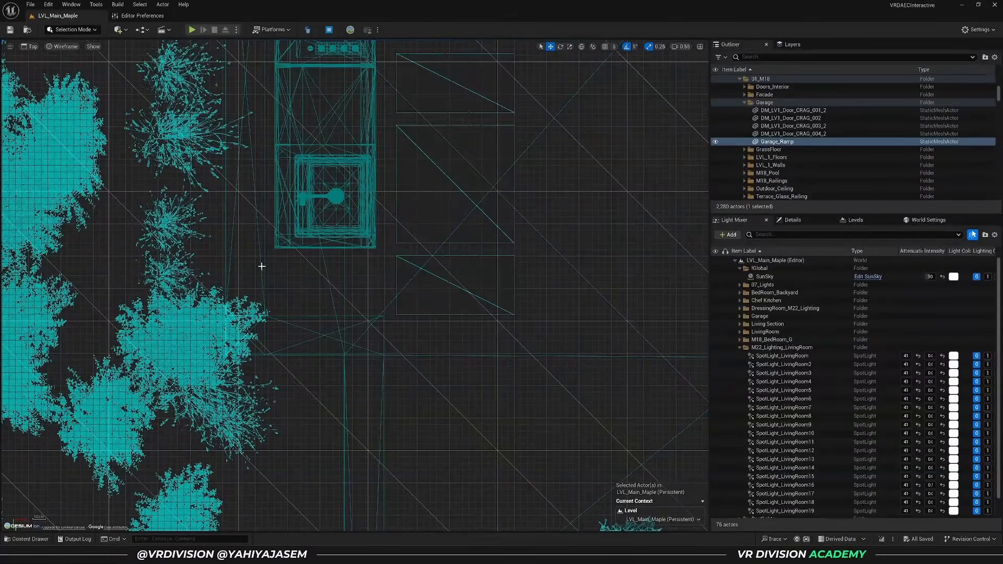
{"action": "key", "text": "f"}
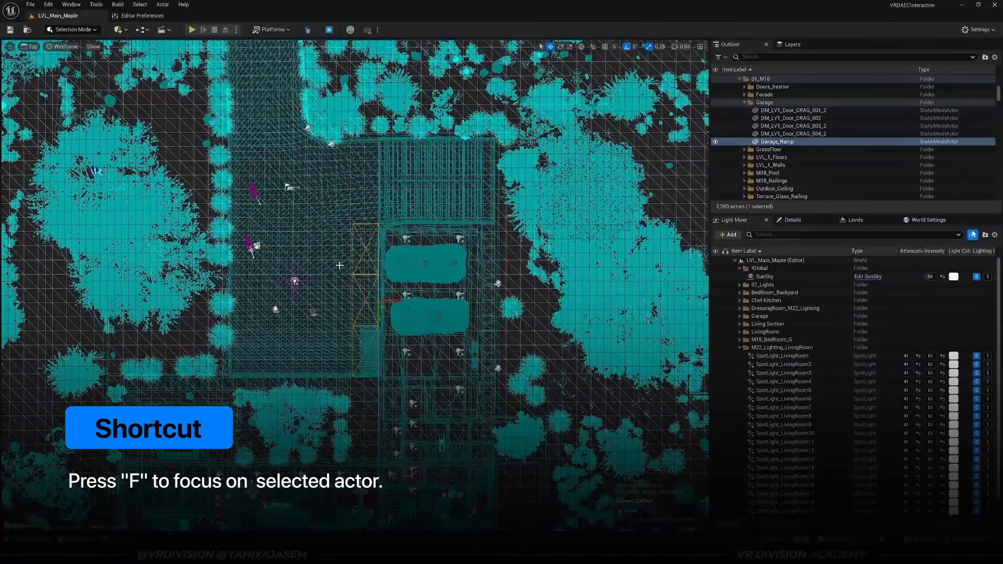
{"action": "scroll", "coordinate": [339, 266], "scroll_direction": "up", "scroll_amount": 2}
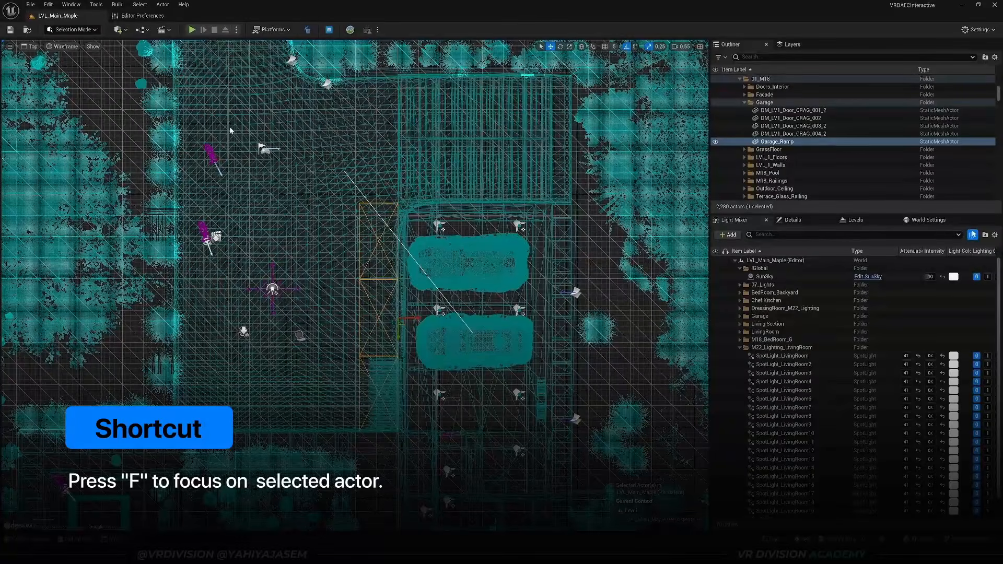
- Show the level in the orthographic Left and Right views and return to Perspective
{"action": "key", "text": "alt+k"}
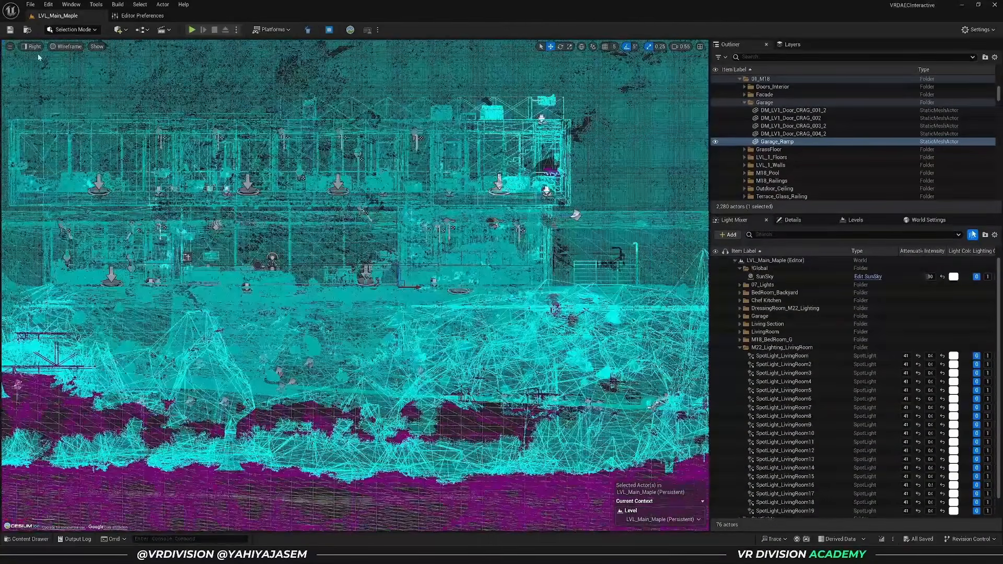
{"action": "key", "text": "alt+shift+k"}
{"action": "key", "text": "alt+g"}
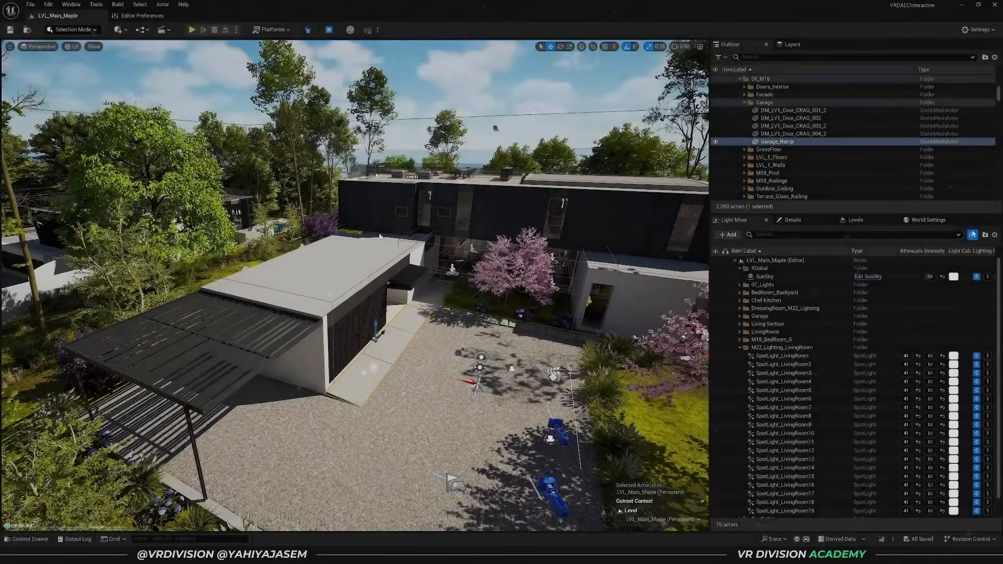
- Measure distances around the garage ramp and across the driveway in the orthographic Top view
{"action": "key", "text": "alt+j"}
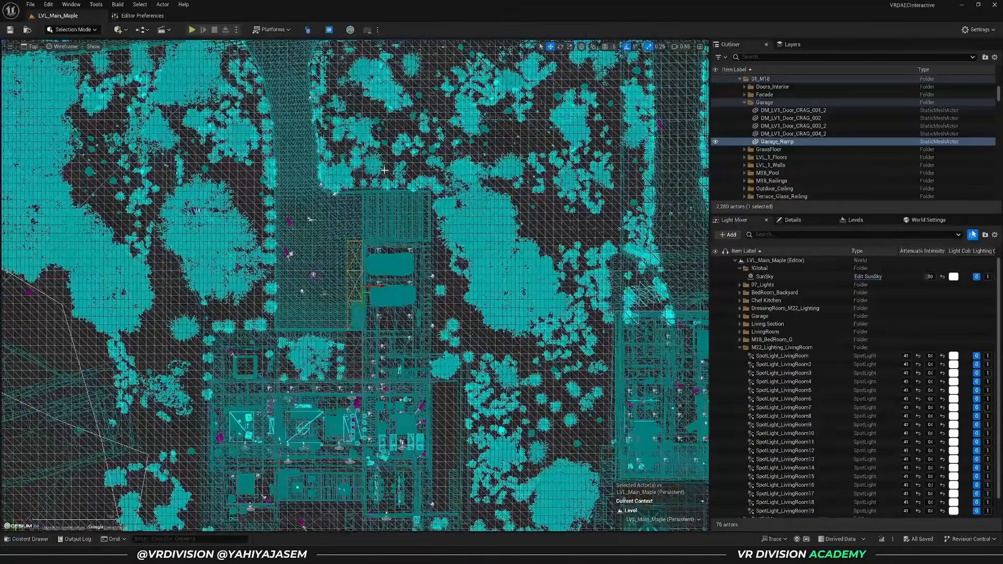
{"action": "scroll", "coordinate": [333, 253], "scroll_direction": "up", "scroll_amount": 6}
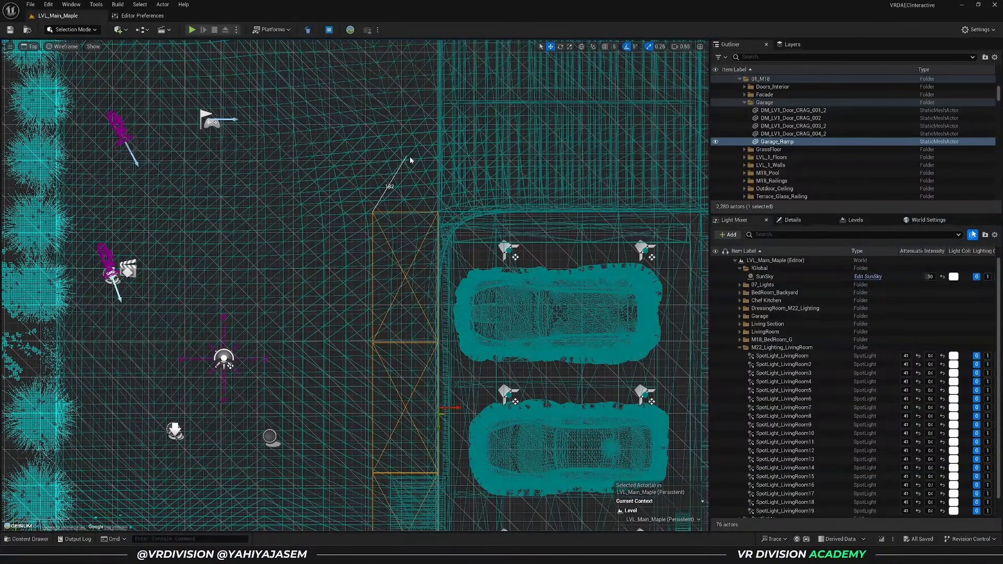
{"action": "middle_click_drag", "start_coordinate": [444, 198], "coordinate": [390, 215]}
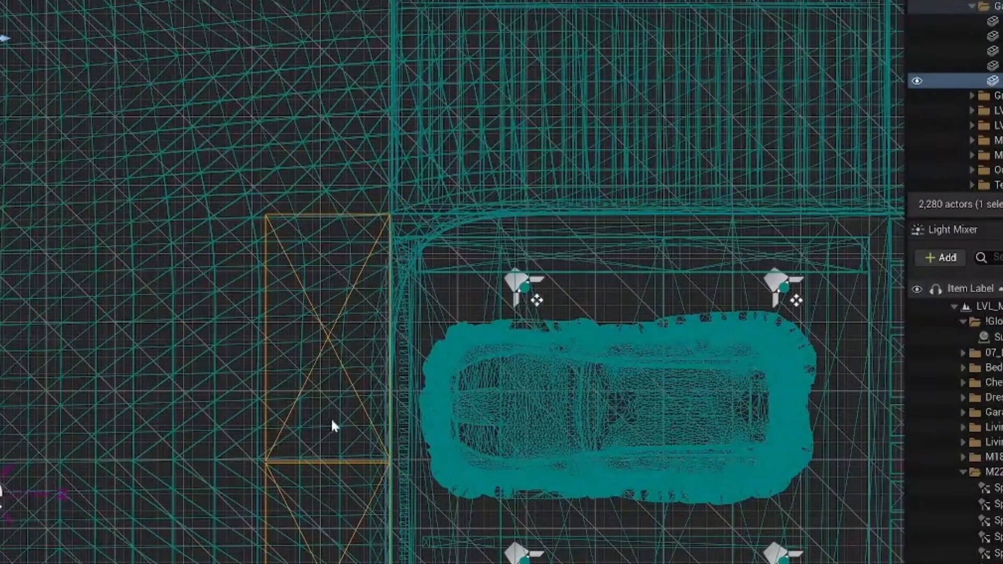
{"action": "scroll", "coordinate": [341, 179], "scroll_direction": "down", "scroll_amount": 3}
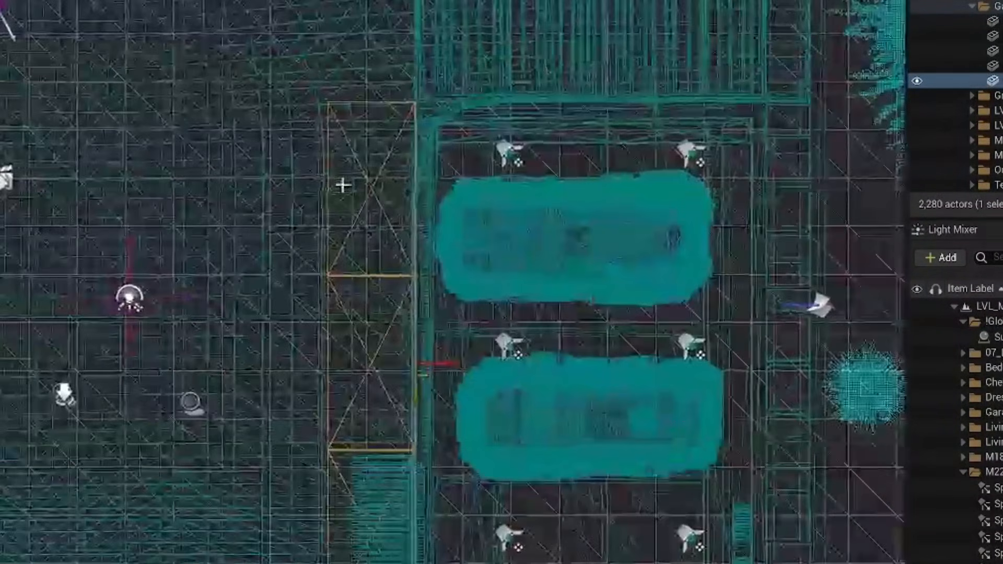
{"action": "scroll", "coordinate": [331, 108], "scroll_direction": "up", "scroll_amount": 2}
{"action": "middle_click_drag", "start_coordinate": [327, 249], "coordinate": [328, 561]}
{"action": "scroll", "coordinate": [324, 558], "scroll_direction": "down", "scroll_amount": 5}
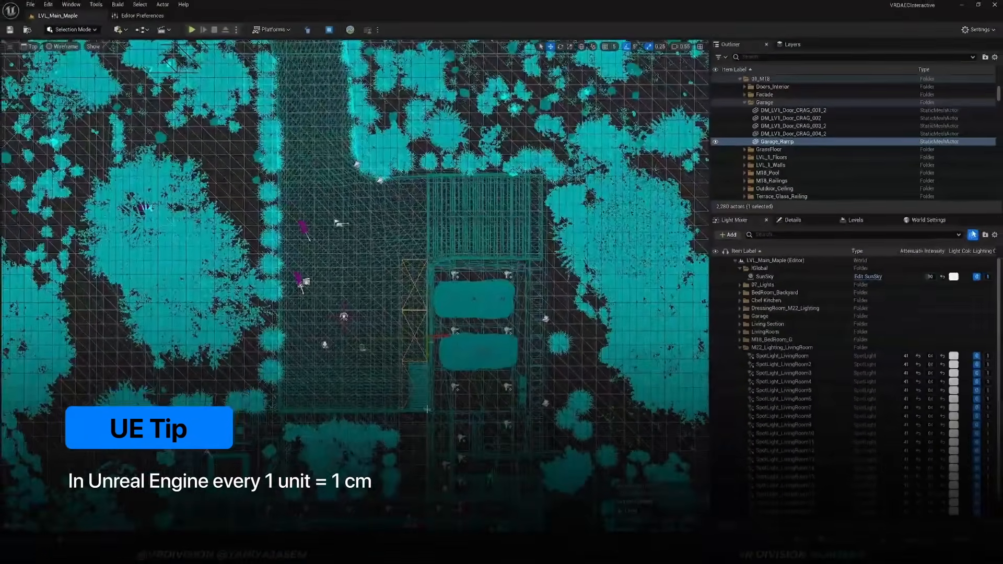
{"action": "middle_click_drag", "start_coordinate": [427, 410], "coordinate": [283, 413]}
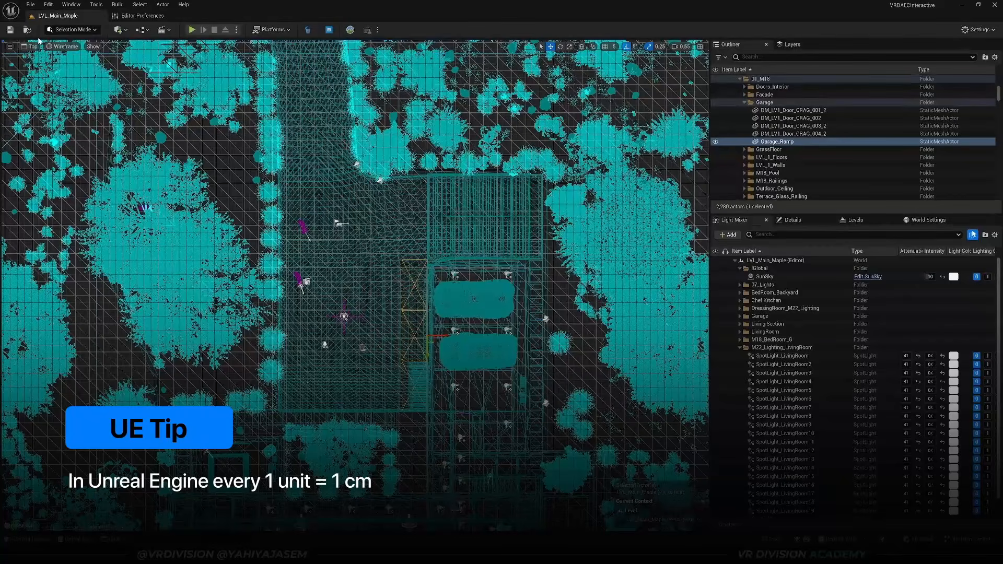
- Open the viewport's list of view types and measure another distance in the Top view
{"action": "left_click", "coordinate": [58, 46]}
{"action": "left_click", "coordinate": [32, 46]}
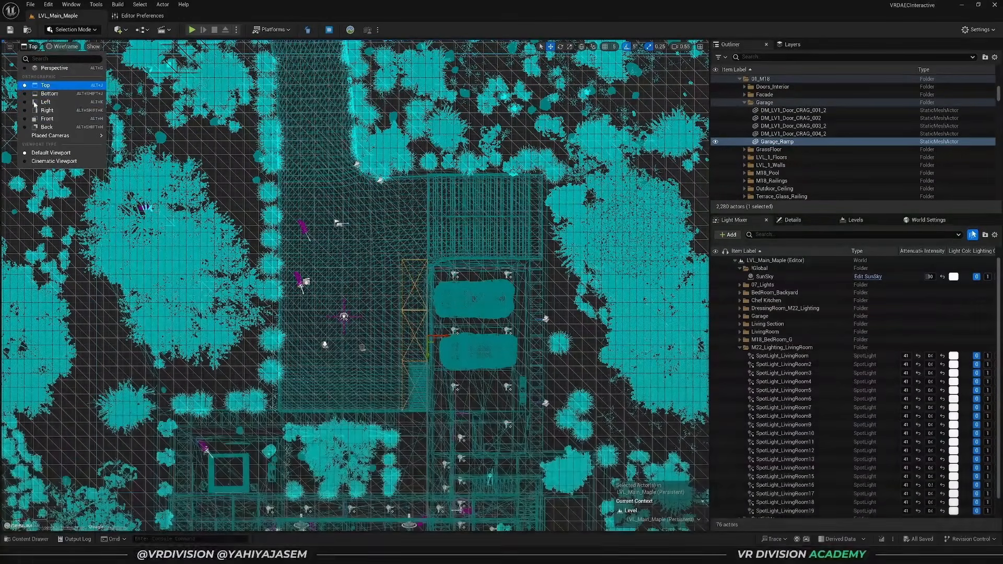
{"action": "middle_click_drag", "start_coordinate": [356, 224], "coordinate": [372, 171]}
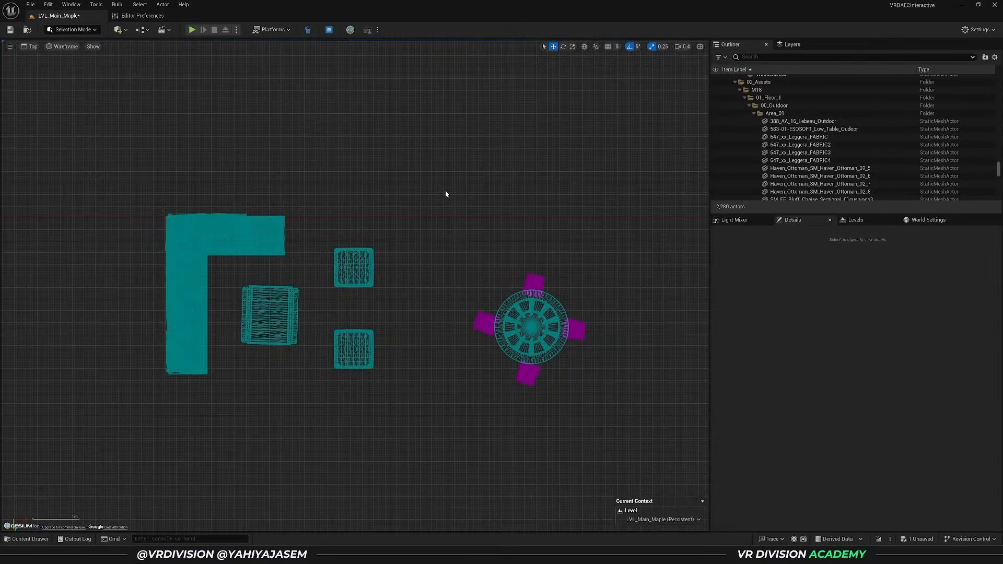
- Select the L-shaped sofa, low table and ottomans with a marquee, move them together and undo the move
{"action": "left_click_drag", "start_coordinate": [409, 139], "coordinate": [129, 473]}
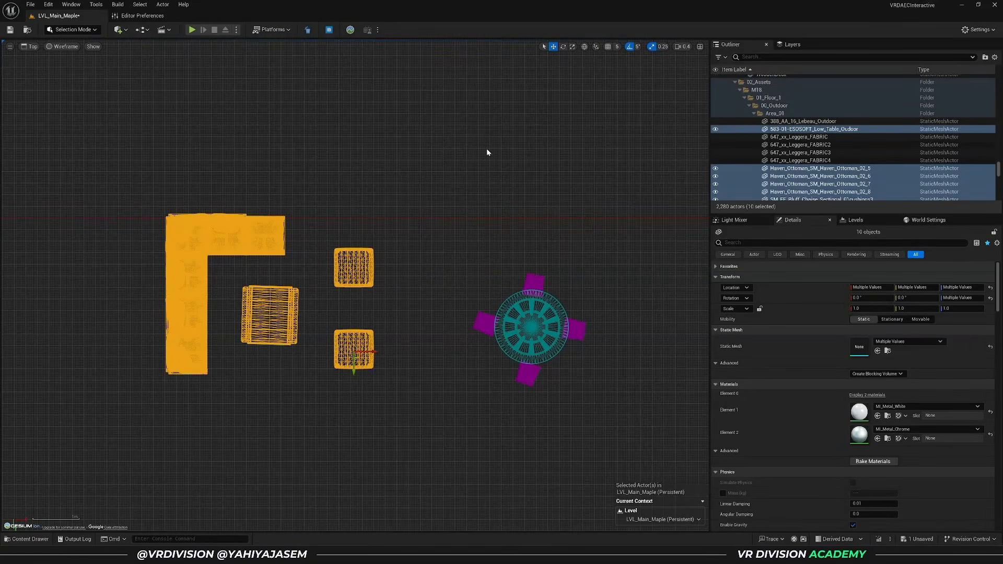
{"action": "left_click_drag", "start_coordinate": [523, 133], "coordinate": [369, 89], "text": "ctrl"}
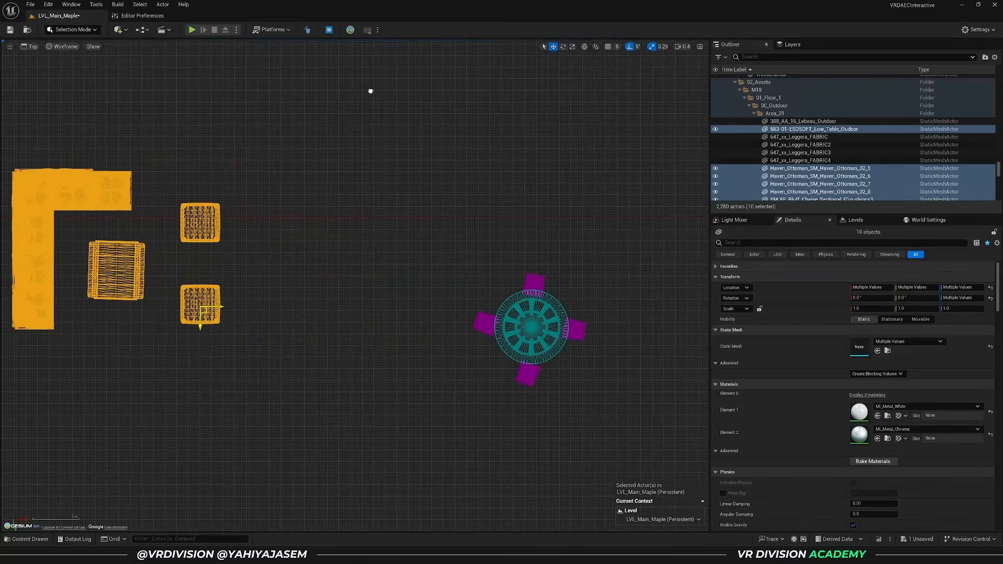
{"action": "key", "text": "ctrl+z"}
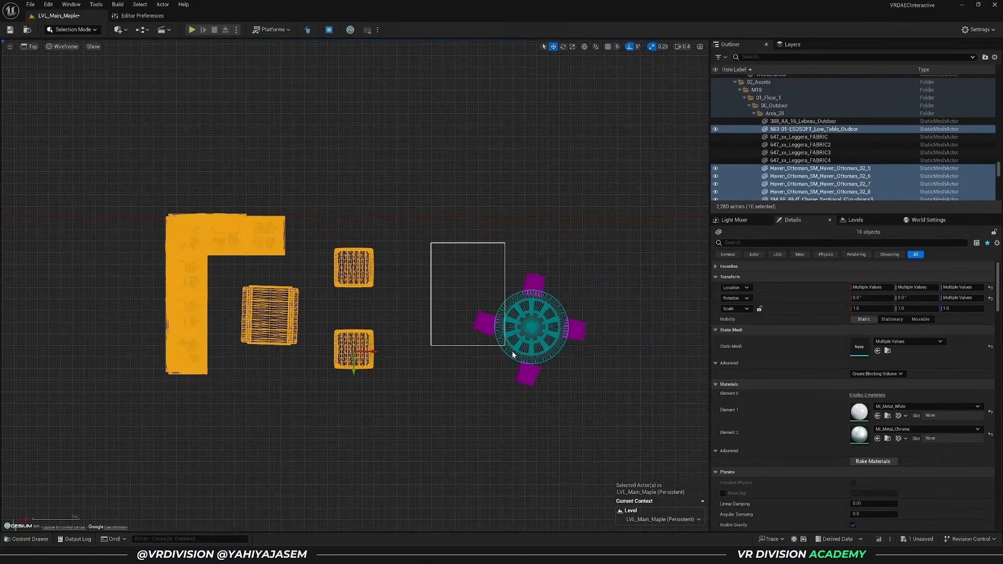
- Add the round table and its chairs to the selection, toggle individual pieces out and back in, and clear the selection
{"action": "left_click_drag", "start_coordinate": [594, 419], "coordinate": [594, 420], "text": "shift"}
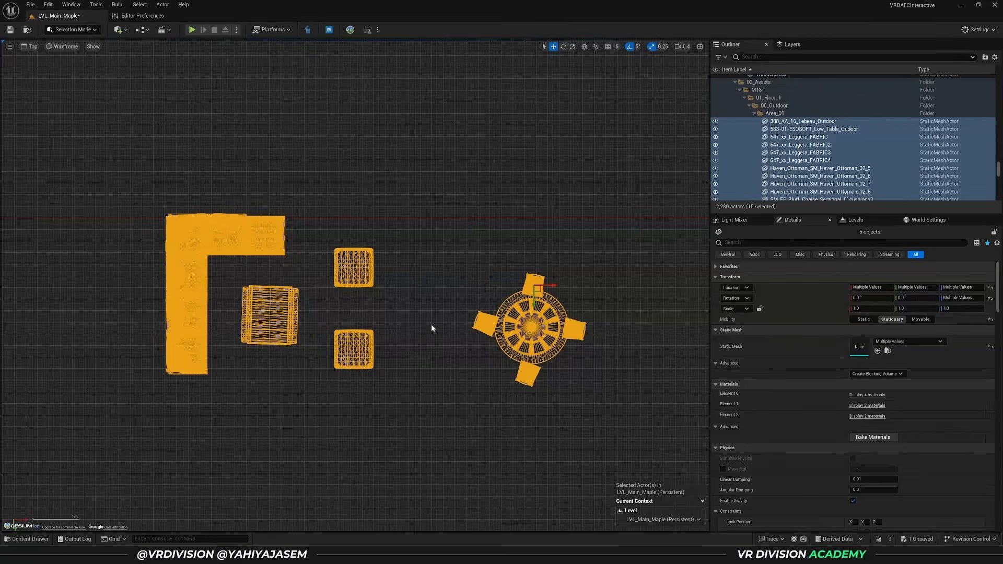
{"action": "right_click_drag", "start_coordinate": [553, 258], "coordinate": [567, 251]}
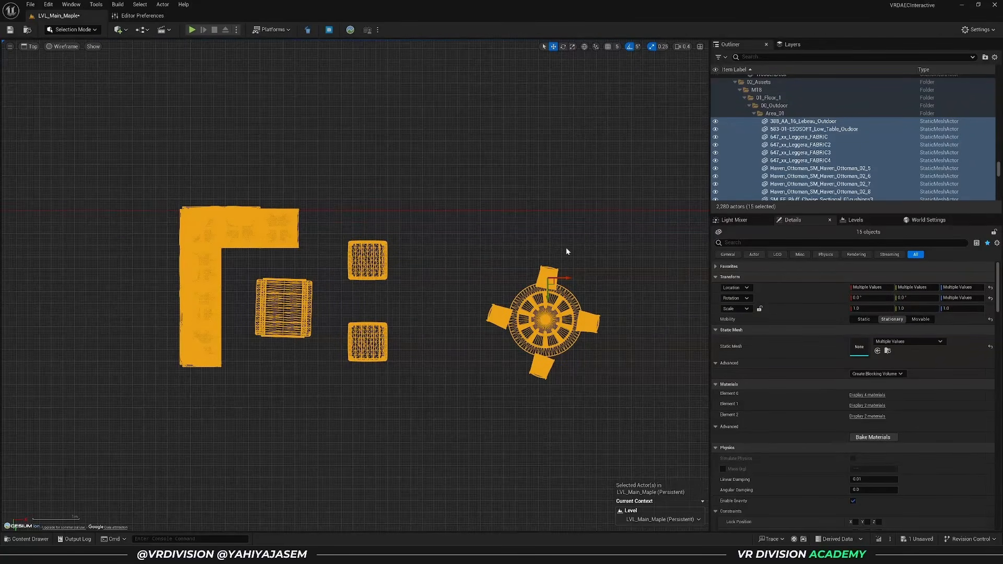
{"action": "left_click", "coordinate": [546, 274], "text": "ctrl"}
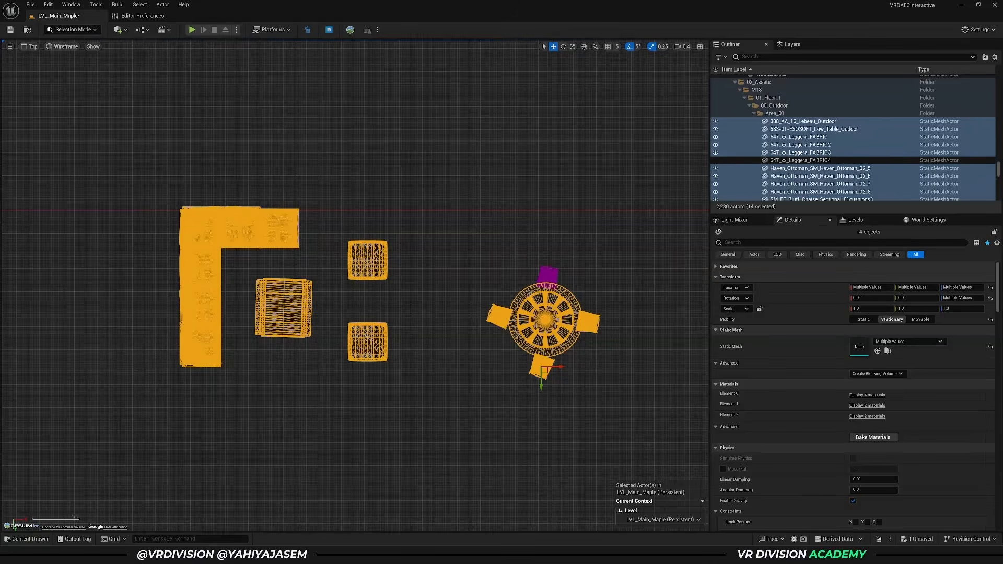
{"action": "left_click", "coordinate": [544, 306], "text": "ctrl"}
{"action": "left_click", "coordinate": [499, 316], "text": "ctrl"}
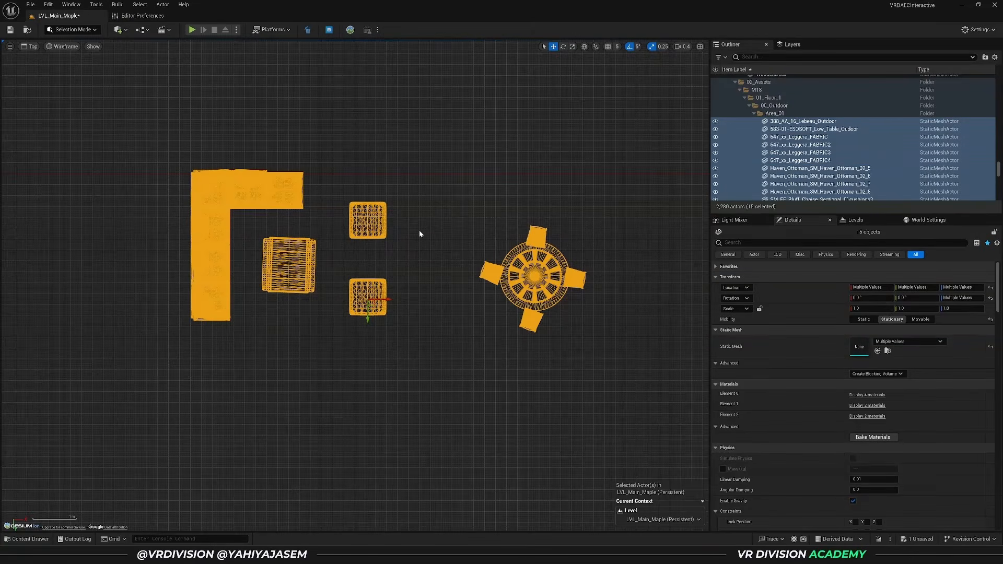
{"action": "left_click", "coordinate": [424, 230]}
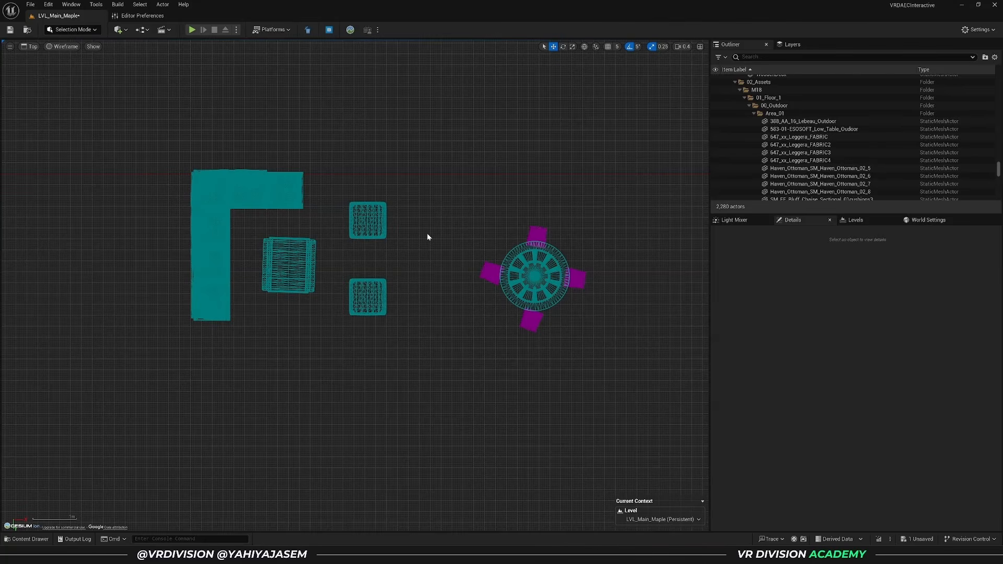
- Measure a distance near the outdoor furniture, unhide all actors and undo the unhiding
{"action": "right_click_drag", "start_coordinate": [427, 236], "coordinate": [432, 263]}
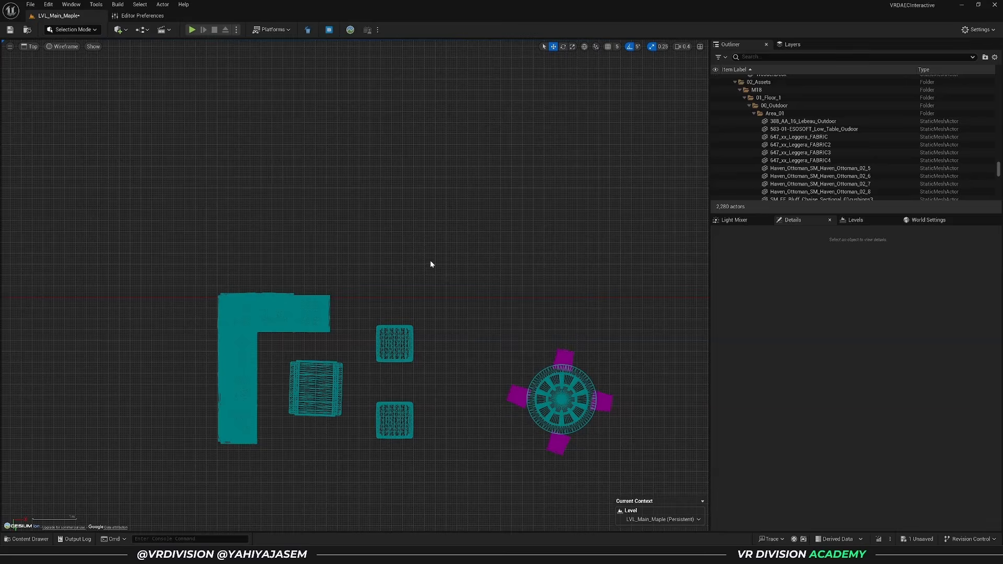
{"action": "middle_click_drag", "start_coordinate": [428, 257], "coordinate": [376, 229]}
{"action": "mouse_move", "coordinate": [475, 229]}
{"action": "right_mouse_down"}
{"action": "mouse_move", "coordinate": [371, 96]}
{"action": "mouse_move", "coordinate": [478, 225]}
{"action": "right_mouse_up"}
{"action": "key", "text": "ctrl+h"}
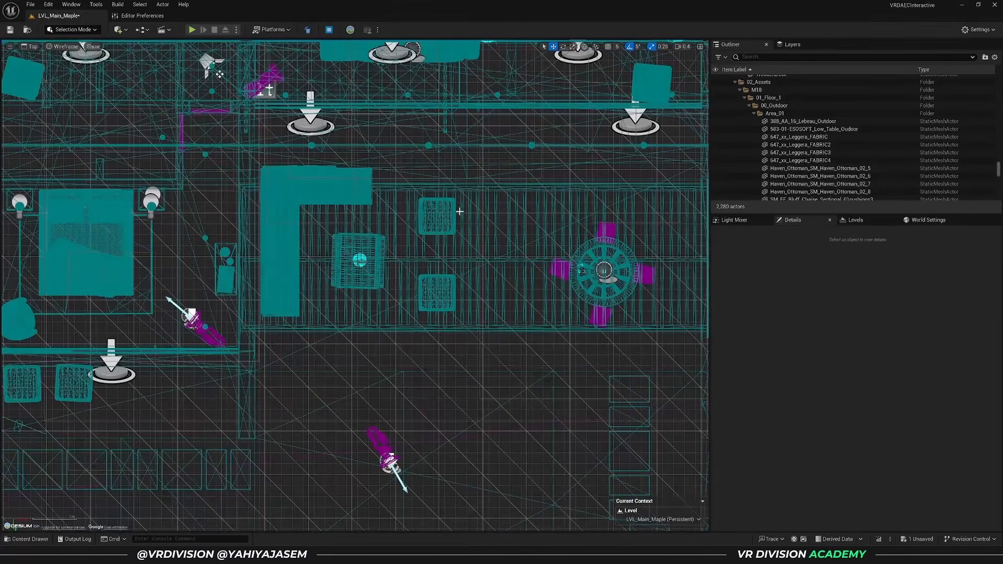
{"action": "key", "text": "ctrl+z"}
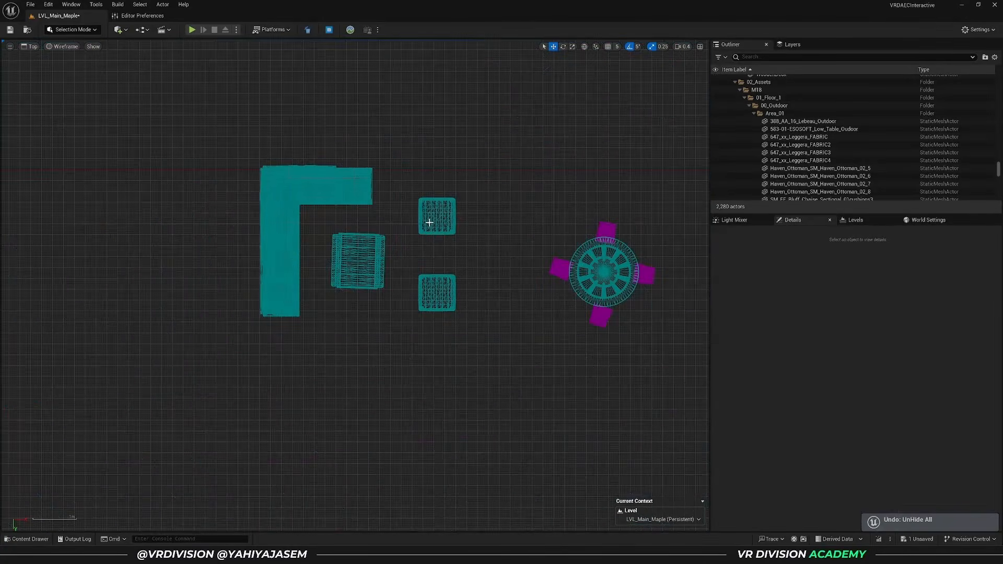
- Select both actors of the upper square ottoman, try moving the selection, undo the last change and clear the selection
{"action": "left_click", "coordinate": [429, 223]}
{"action": "left_click_drag", "start_coordinate": [406, 270], "coordinate": [407, 269]}
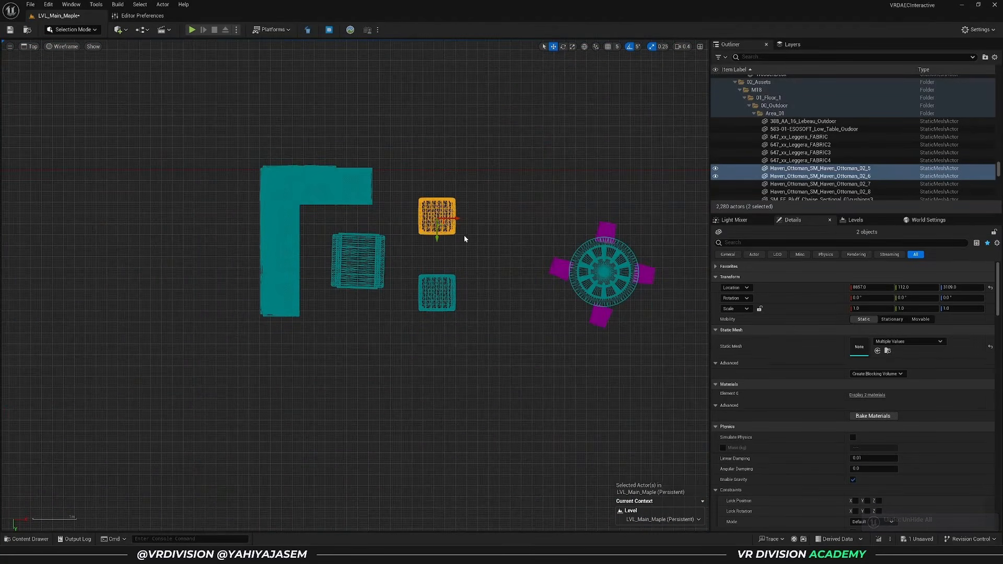
{"action": "left_click_drag", "start_coordinate": [512, 217], "coordinate": [541, 150], "text": "ctrl+shift"}
{"action": "left_click_drag", "start_coordinate": [442, 222], "coordinate": [319, 315], "text": "shift"}
{"action": "key", "text": "ctrl+z"}
{"action": "left_click", "coordinate": [506, 171]}
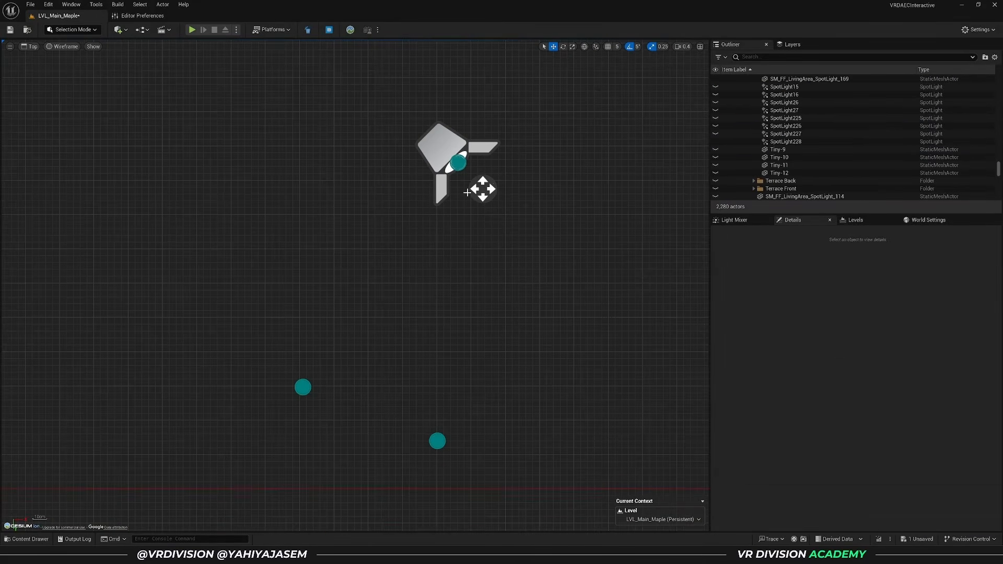
- Duplicate SpotLight228 and place the copy over the lower round light fixture in the Top view
{"action": "left_click", "coordinate": [438, 155]}
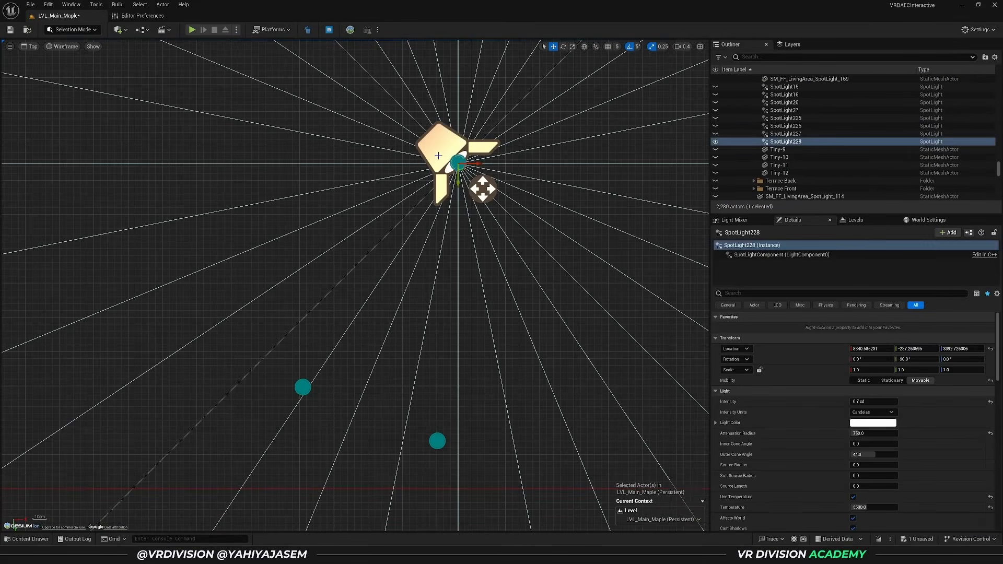
{"action": "left_click_drag", "start_coordinate": [465, 171], "coordinate": [445, 451], "text": "alt"}
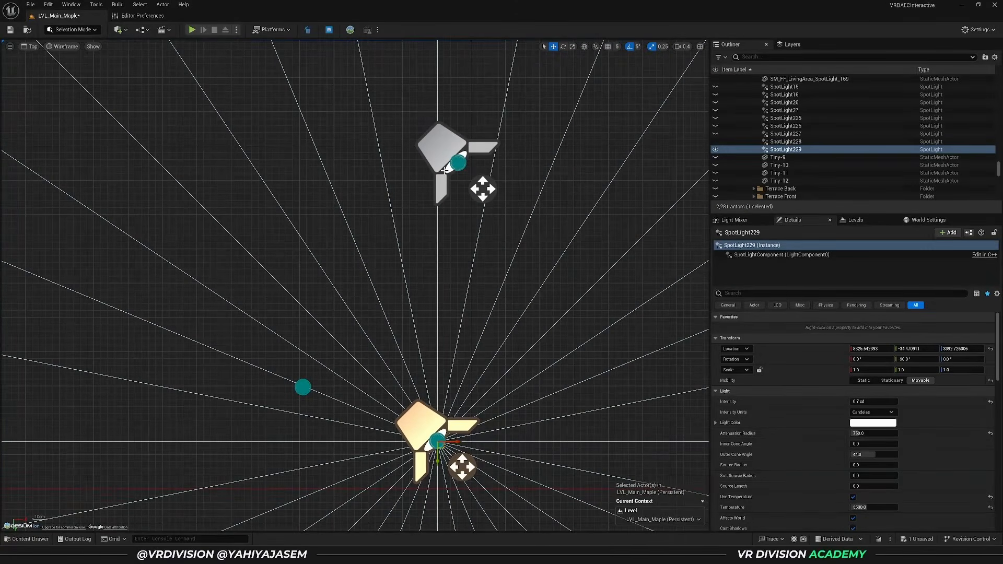
{"action": "scroll", "coordinate": [446, 450], "scroll_direction": "up", "scroll_amount": 5}
{"action": "right_click_drag", "start_coordinate": [446, 451], "coordinate": [431, 294]}
{"action": "scroll", "coordinate": [393, 246], "scroll_direction": "up", "scroll_amount": 1}
{"action": "scroll", "coordinate": [393, 247], "scroll_direction": "up", "scroll_amount": 1}
{"action": "right_click_drag", "start_coordinate": [441, 329], "coordinate": [233, 271]}
{"action": "right_click_drag", "start_coordinate": [41, 150], "coordinate": [114, 176]}
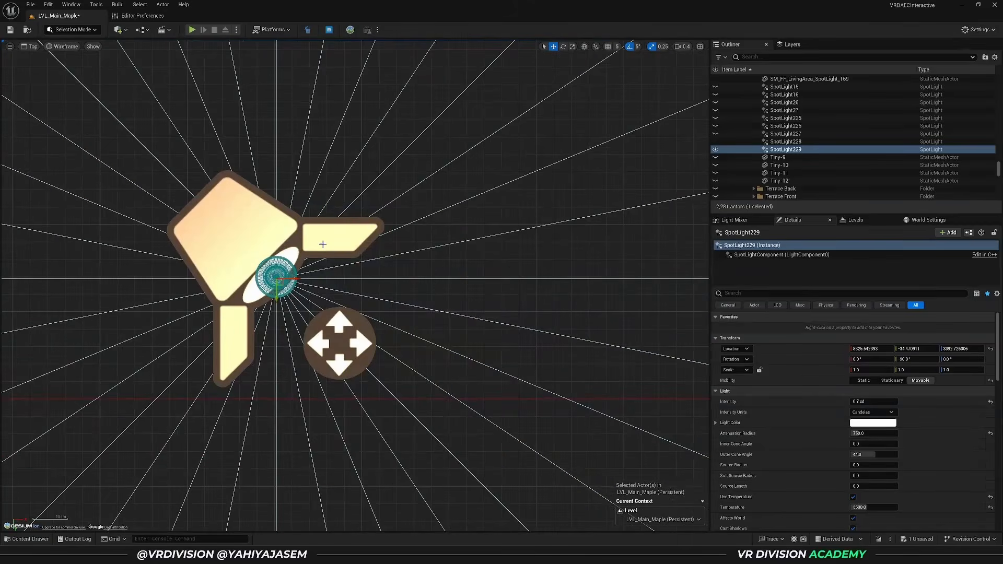
- Duplicate SpotLight229 in the Top view for another light fixture
{"action": "left_click_drag", "start_coordinate": [282, 286], "coordinate": [0, 135], "text": "alt"}
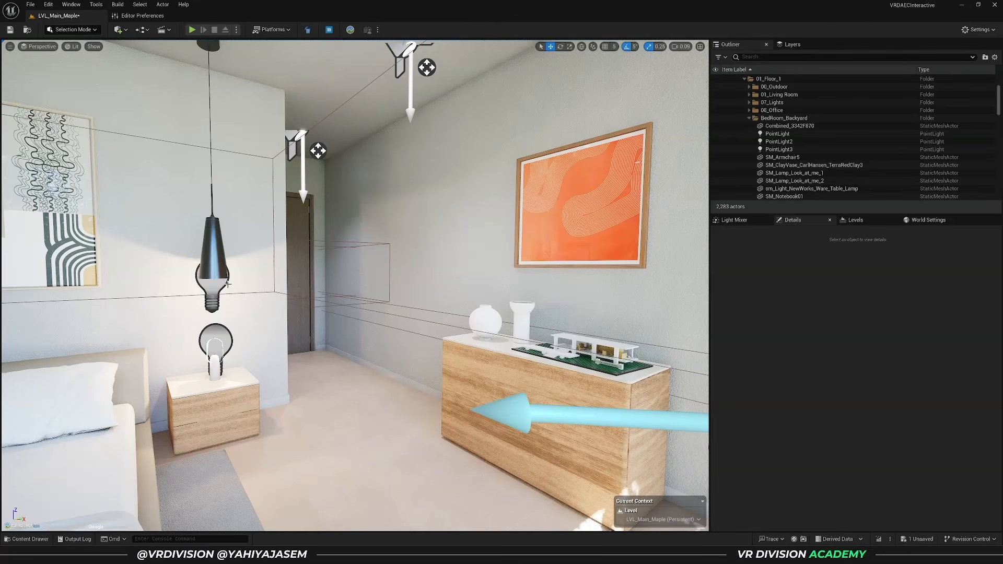
- Select the bedroom pendant lamp and a ceiling spotlight in turn to examine which Outliner folder each belongs to
{"action": "left_click", "coordinate": [212, 264]}
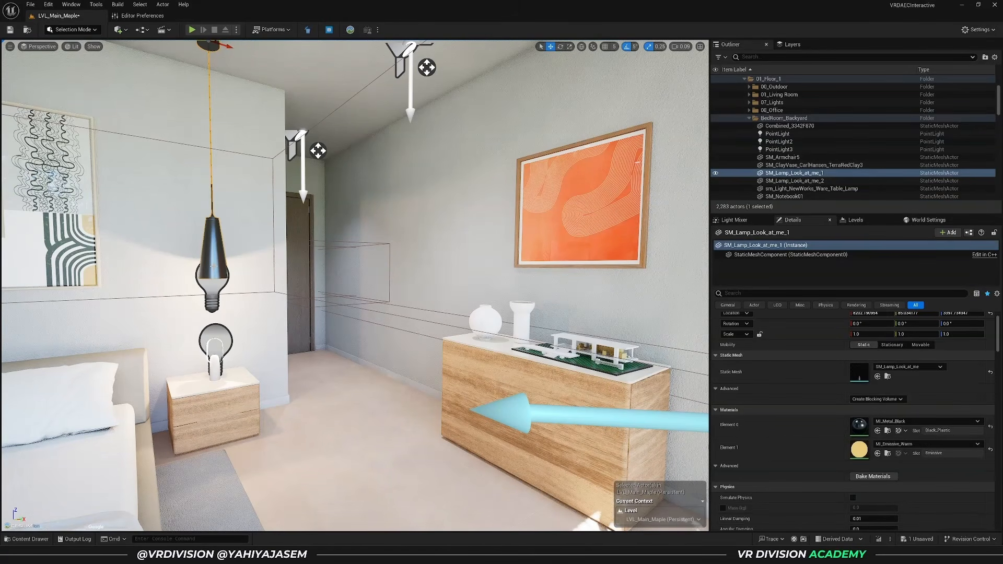
{"action": "right_click_drag", "start_coordinate": [213, 264], "coordinate": [63, 245]}
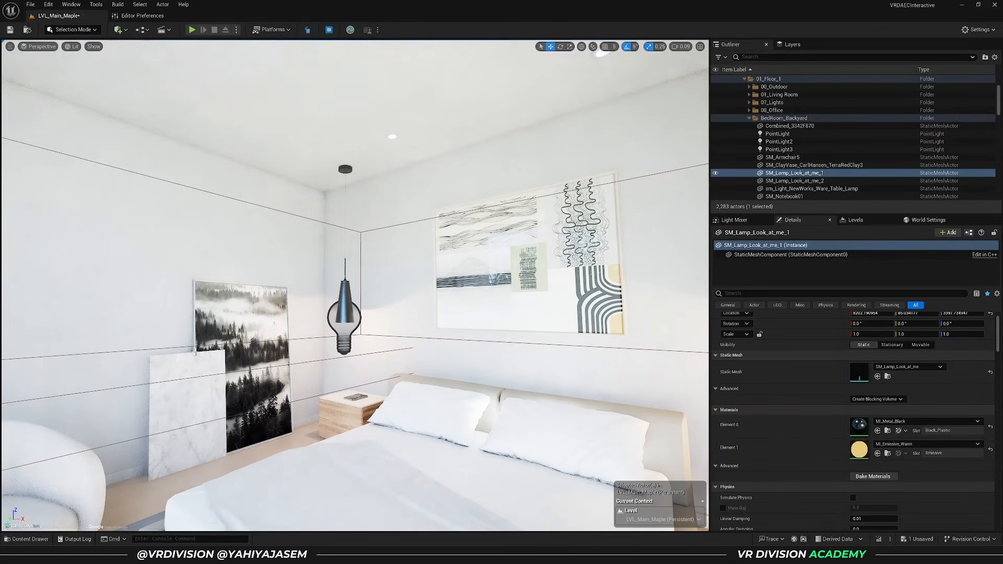
{"action": "right_click_drag", "start_coordinate": [509, 256], "coordinate": [513, 329]}
{"action": "left_click", "coordinate": [457, 329]}
{"action": "scroll", "coordinate": [820, 151], "scroll_direction": "up", "scroll_amount": 5}
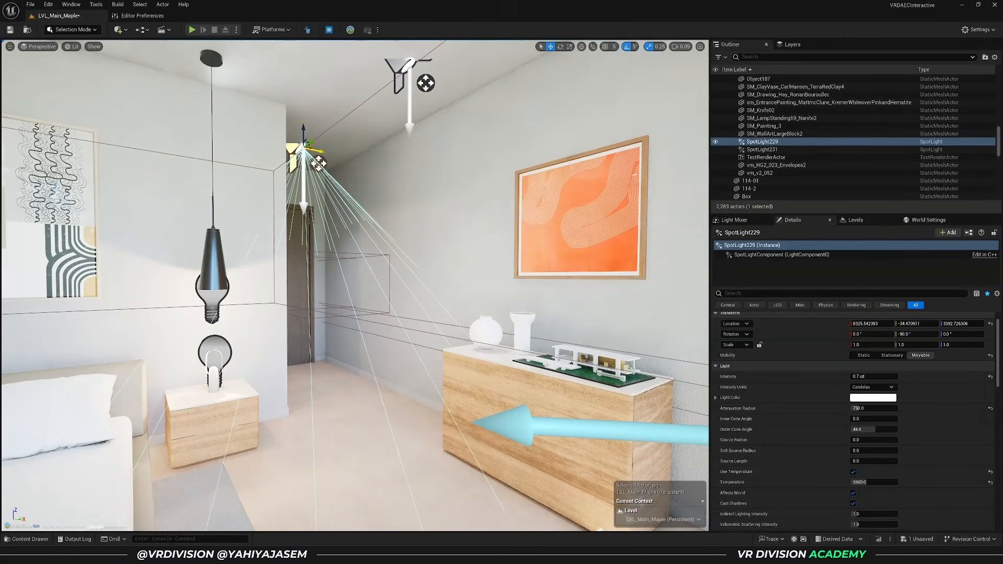
- Select the other spotlight, the framed orange artwork and the Lego house in turn to examine their places in the Outliner
{"action": "left_click", "coordinate": [410, 71], "text": "ctrl"}
{"action": "left_click", "coordinate": [566, 203], "text": "ctrl"}
{"action": "left_click", "coordinate": [566, 203]}
{"action": "scroll", "coordinate": [815, 176], "scroll_direction": "up", "scroll_amount": 1}
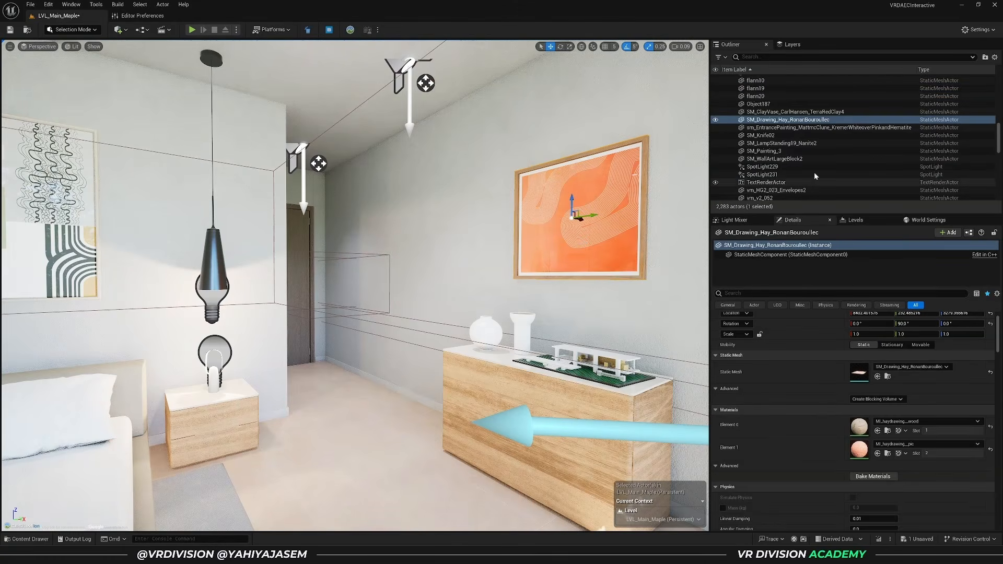
{"action": "scroll", "coordinate": [814, 172], "scroll_direction": "up", "scroll_amount": 5}
{"action": "left_click", "coordinate": [581, 367]}
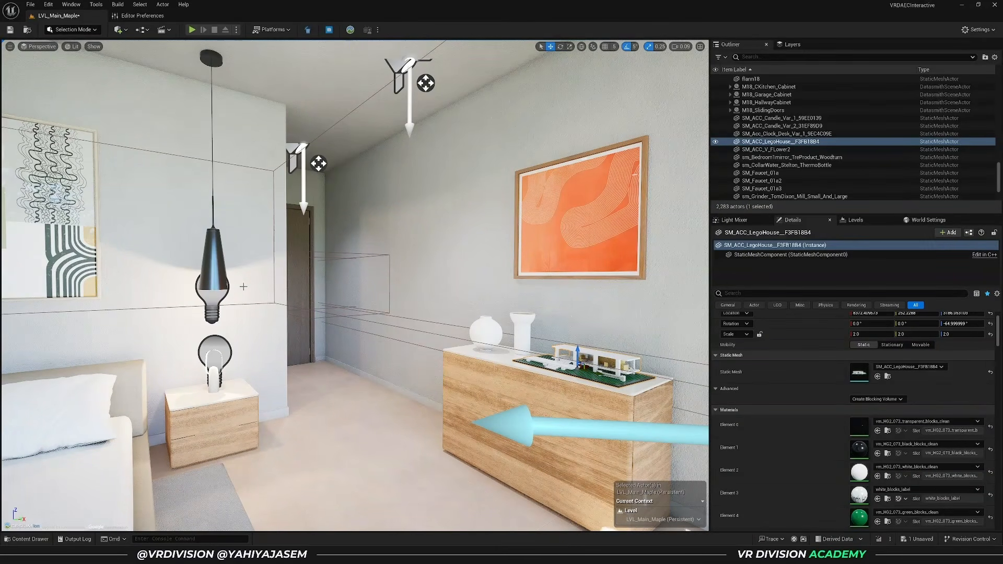
- Locate the pendant lamp's folder, BedRoom_Backyard, and make it the current folder
{"action": "left_click", "coordinate": [230, 230]}
{"action": "left_click", "coordinate": [213, 257]}
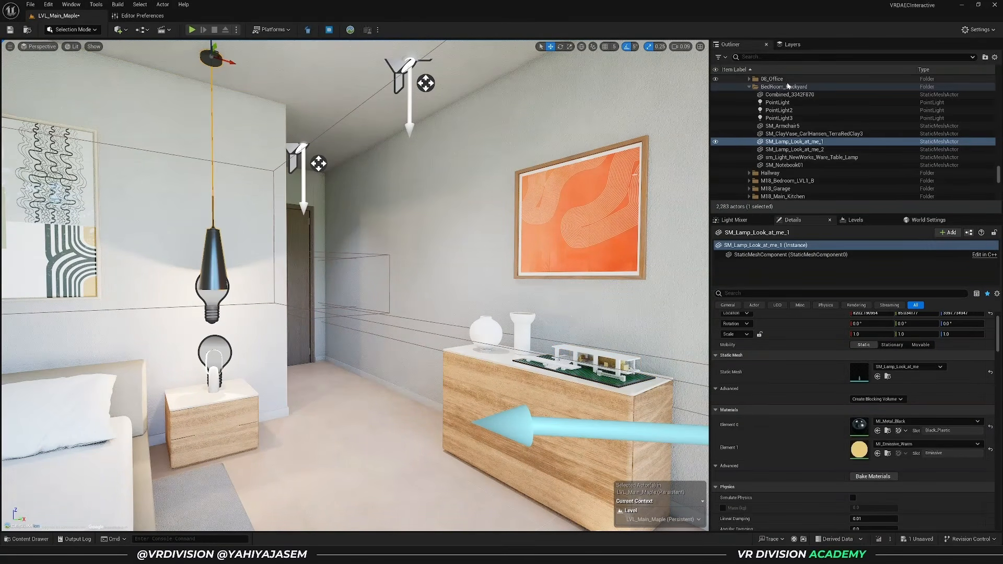
{"action": "left_click", "coordinate": [768, 90]}
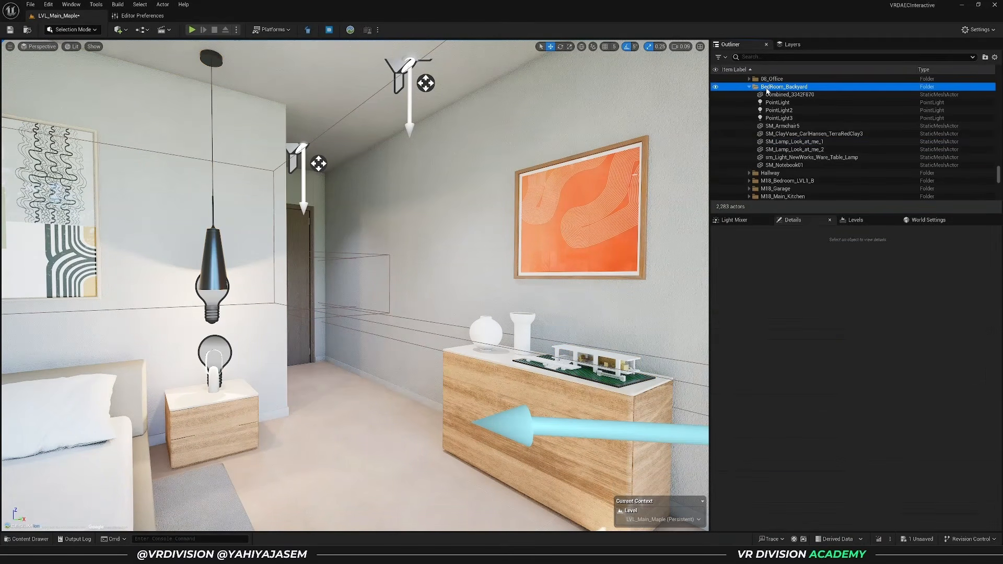
{"action": "right_click", "coordinate": [817, 88]}
{"action": "mouse_move", "coordinate": [830, 126]}
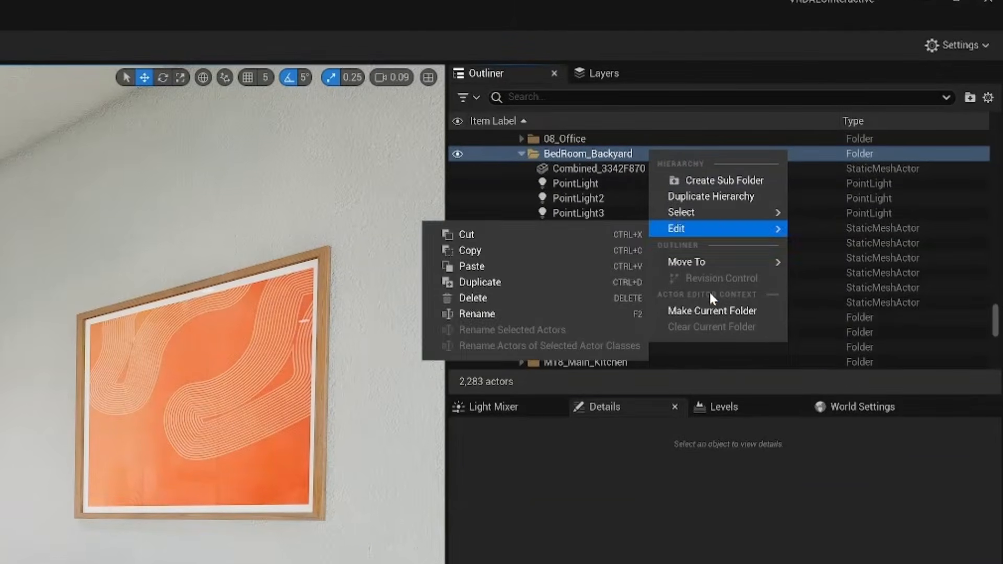
{"action": "left_click", "coordinate": [715, 311]}
- Cut both spotlights, the orange artwork, the Lego house, both vases and the drawer unit, and paste them into the current BedRoom_Backyard folder
{"action": "left_click", "coordinate": [640, 213]}
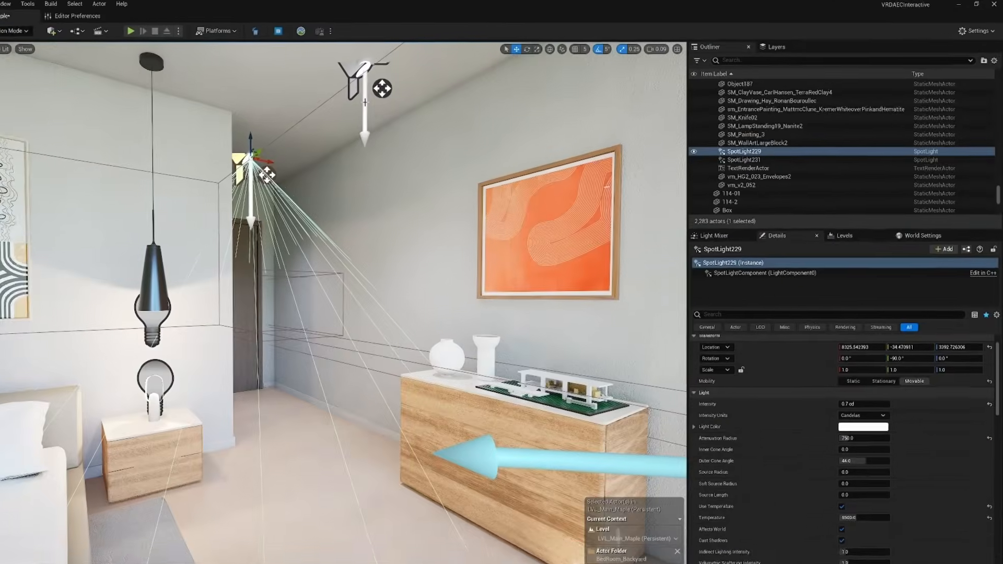
{"action": "left_click", "coordinate": [365, 103], "text": "ctrl"}
{"action": "left_click", "coordinate": [540, 232], "text": "ctrl"}
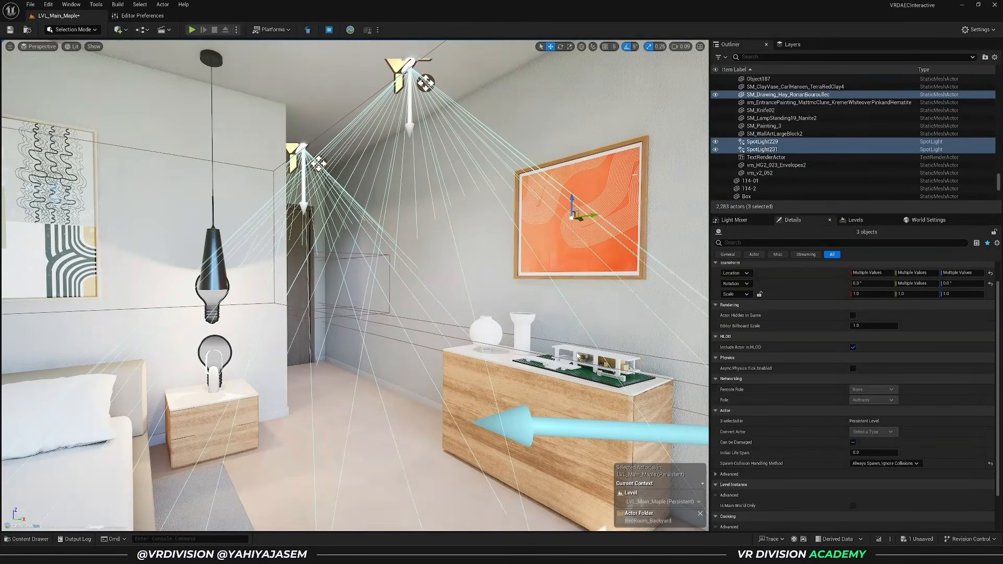
{"action": "left_click", "coordinate": [578, 357], "text": "ctrl"}
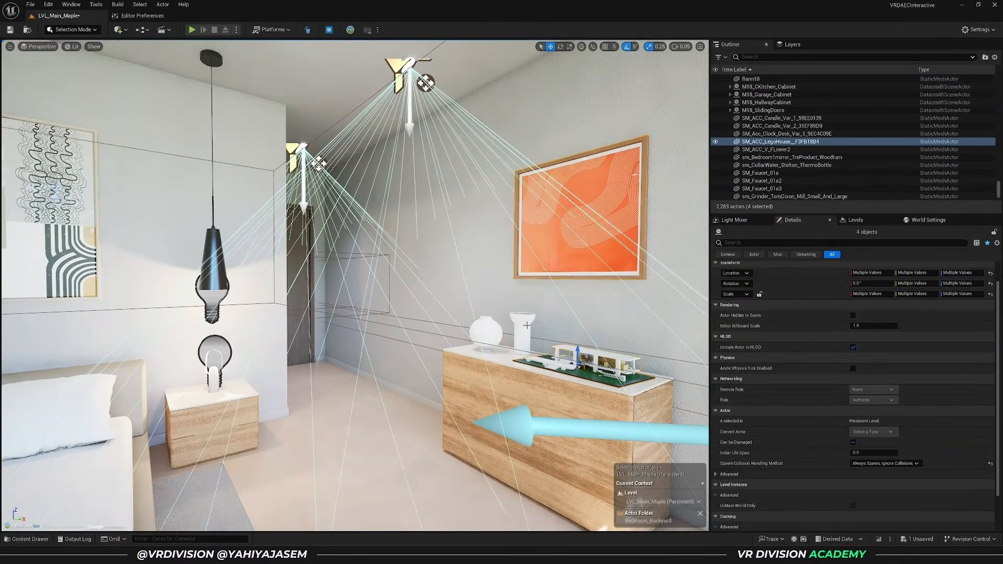
{"action": "left_click", "coordinate": [548, 400], "text": "ctrl"}
{"action": "key", "text": "Delete"}
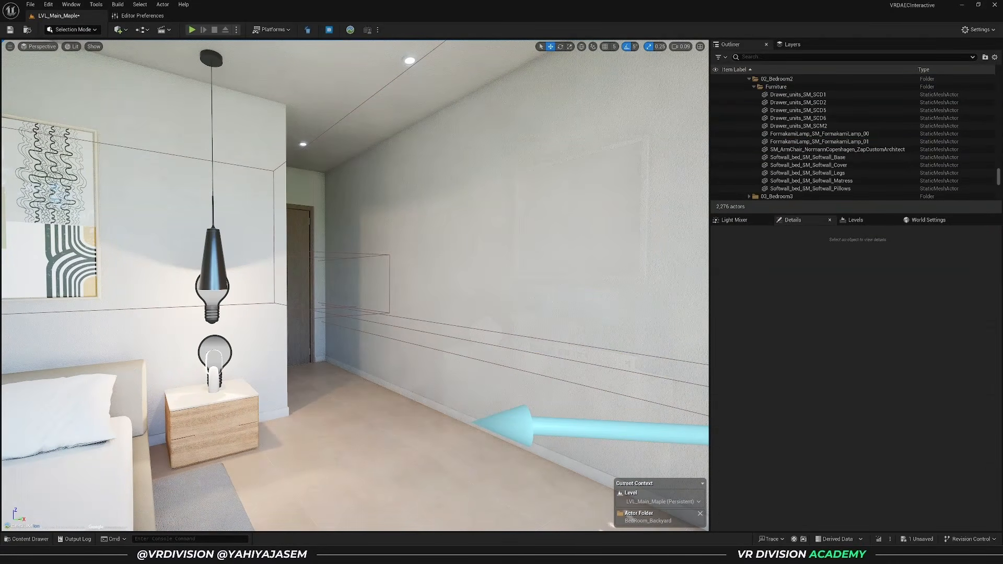
{"action": "key", "text": "ctrl+z"}
{"action": "scroll", "coordinate": [783, 135], "scroll_direction": "up", "scroll_amount": 3}
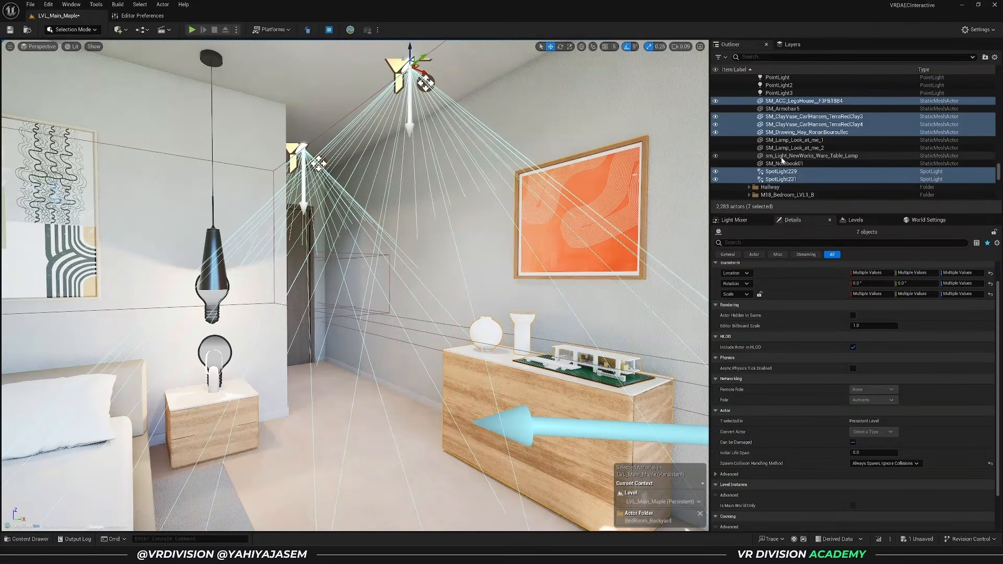
{"action": "scroll", "coordinate": [784, 163], "scroll_direction": "up", "scroll_amount": 2}
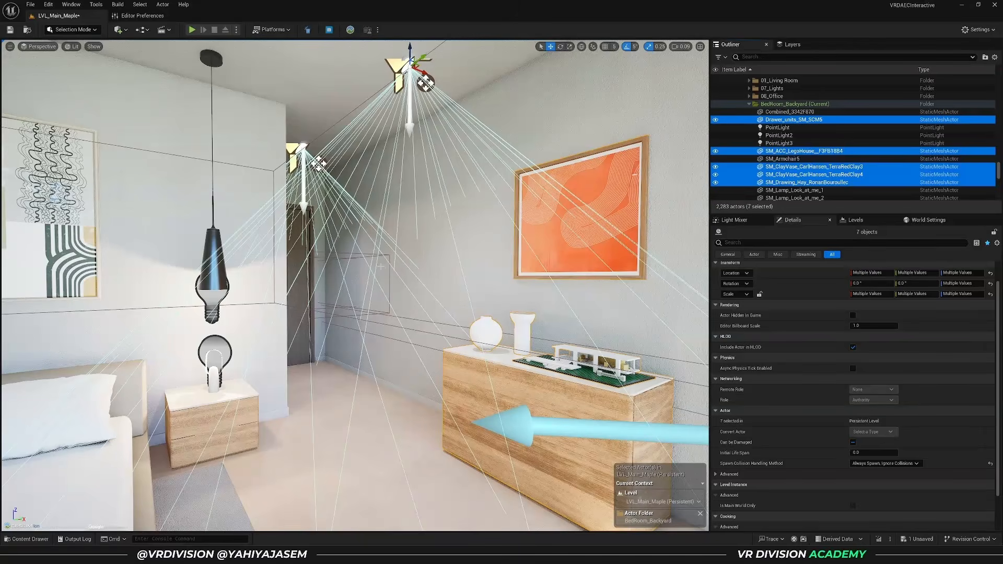
- Examine the destination folder list for moving the selected actors, leave it unused, and bring up the options of the BedRoom_Backyard folder
{"action": "right_click", "coordinate": [774, 176]}
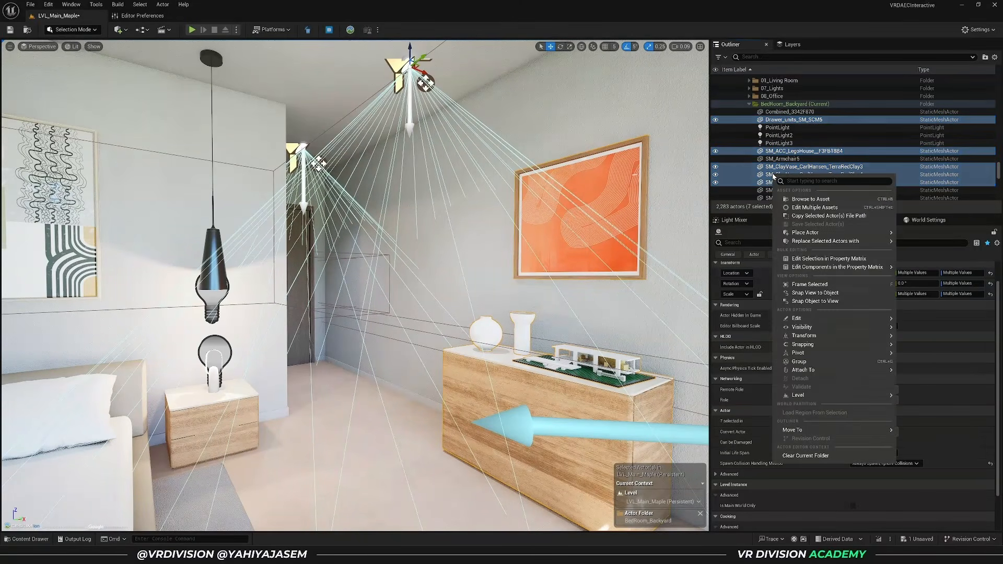
{"action": "mouse_move", "coordinate": [801, 433]}
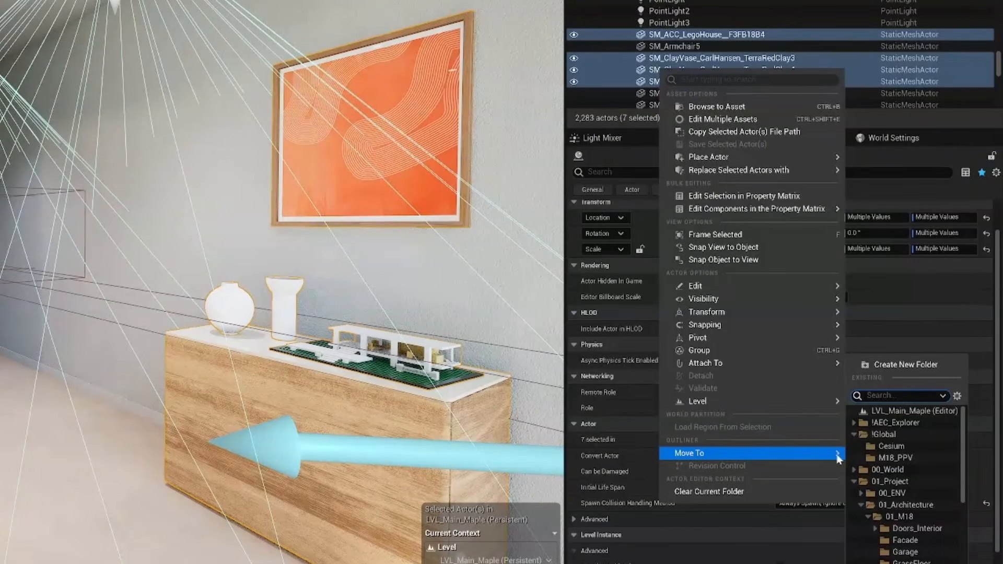
{"action": "scroll", "coordinate": [901, 503], "scroll_direction": "down", "scroll_amount": 10}
{"action": "scroll", "coordinate": [905, 498], "scroll_direction": "up", "scroll_amount": 10}
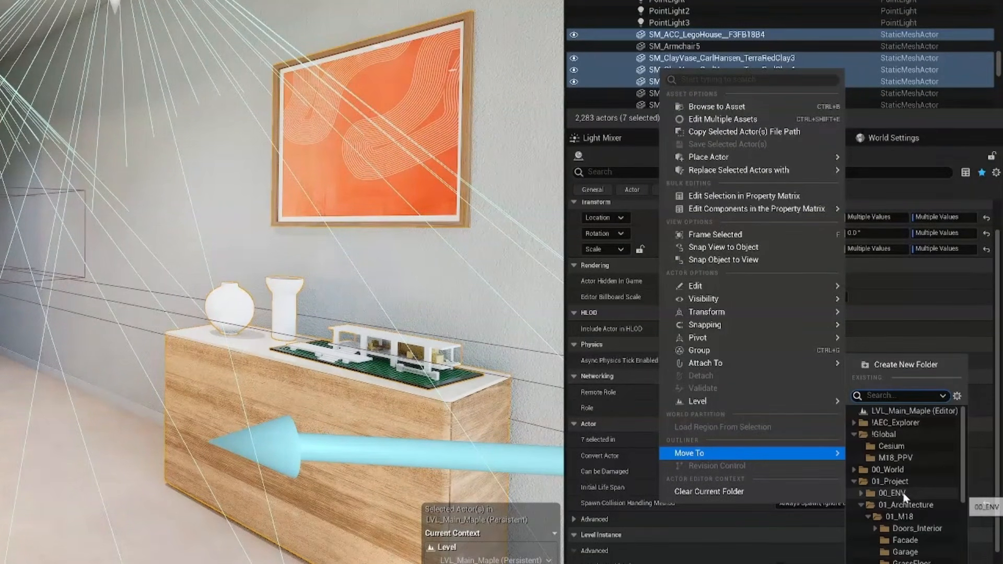
{"action": "scroll", "coordinate": [902, 466], "scroll_direction": "down", "scroll_amount": 4}
{"action": "left_click", "coordinate": [30, 69]}
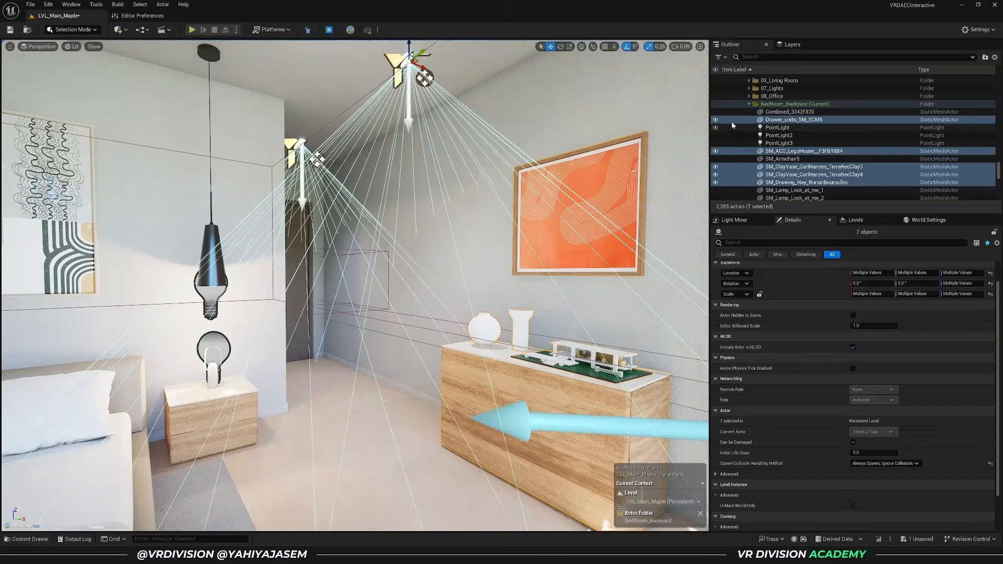
{"action": "left_click", "coordinate": [790, 104]}
{"action": "right_click", "coordinate": [790, 108]}
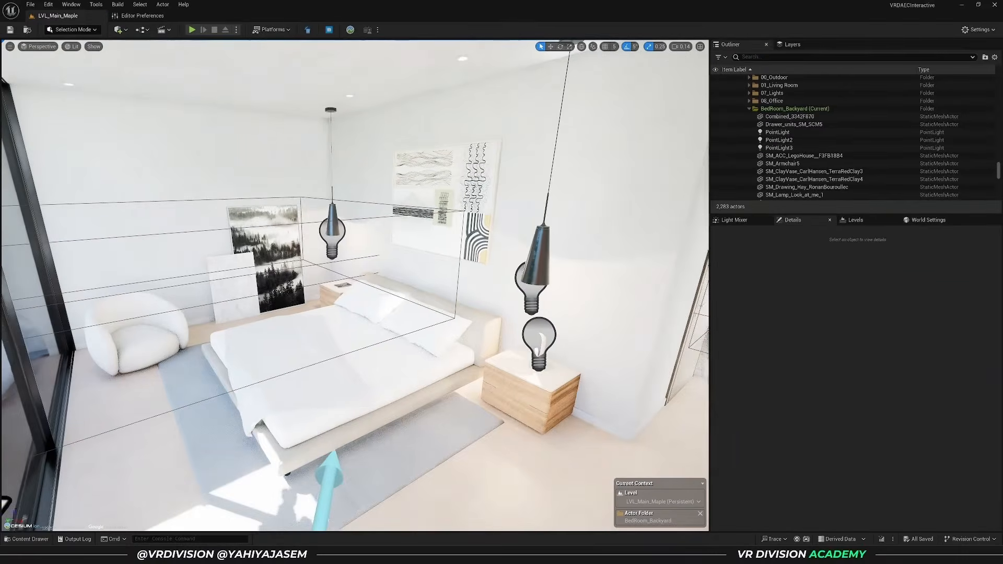
- Review the contents of the BedRoom_Backyard folder and hide the whole folder
{"action": "scroll", "coordinate": [870, 108], "scroll_direction": "down", "scroll_amount": 5}
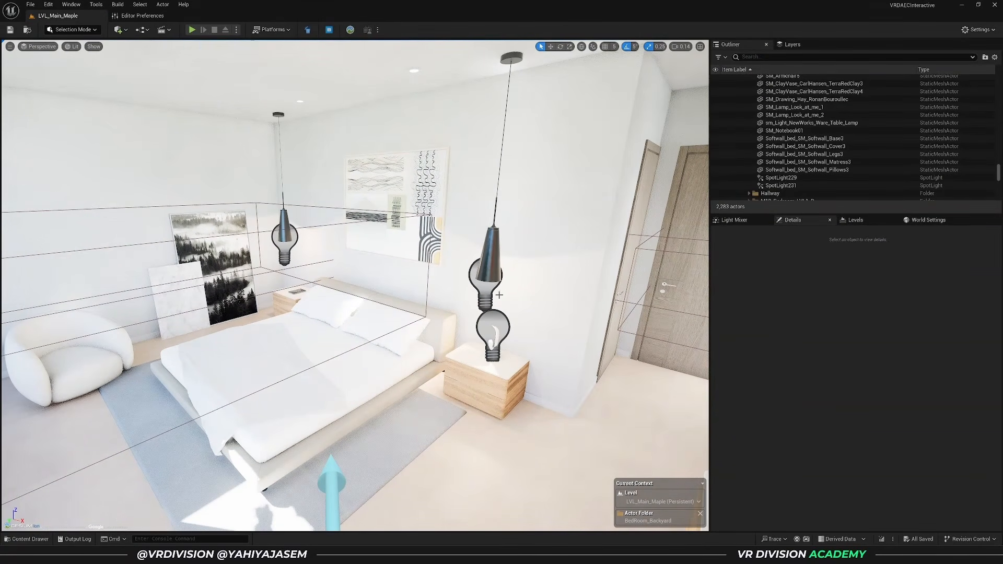
{"action": "scroll", "coordinate": [741, 165], "scroll_direction": "up", "scroll_amount": 5}
{"action": "left_click", "coordinate": [716, 134]}
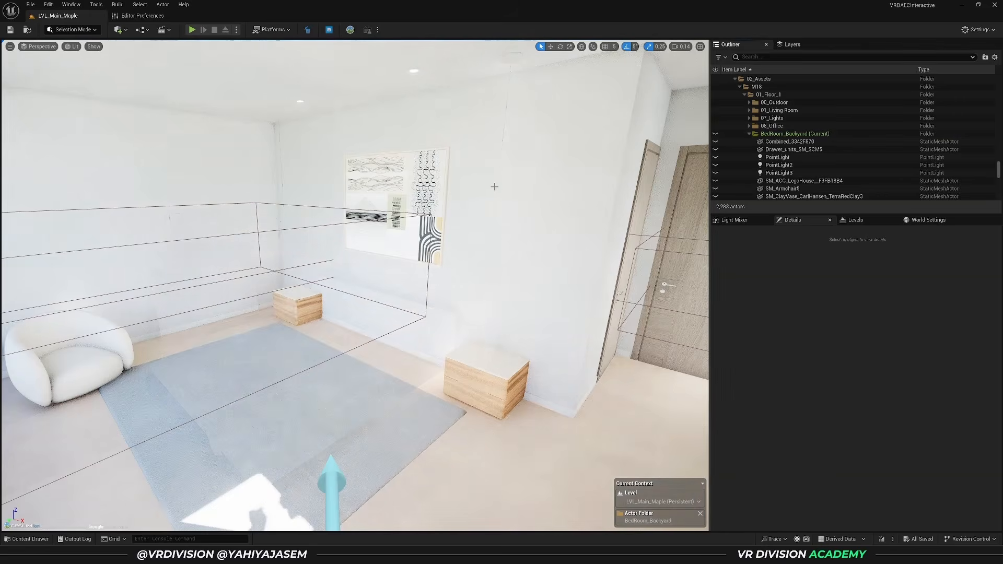
- Cut the still visible nightstands, carpet, armchair and painting, and paste them into the BedRoom_Backyard folder
{"action": "right_click_drag", "start_coordinate": [494, 186], "coordinate": [405, 226]}
{"action": "right_click_drag", "start_coordinate": [133, 287], "coordinate": [162, 293]}
{"action": "right_click_drag", "start_coordinate": [335, 197], "coordinate": [360, 225]}
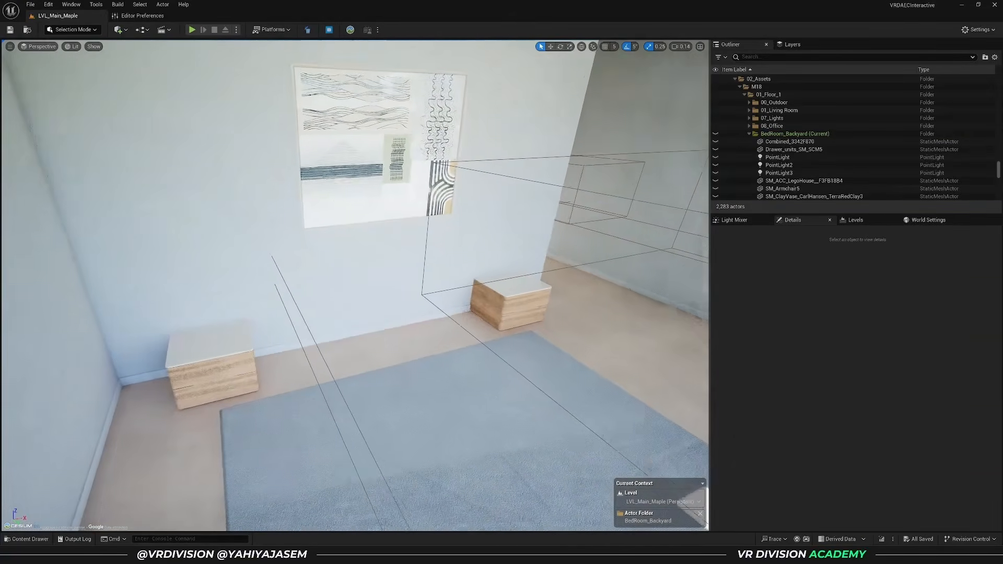
{"action": "left_click", "coordinate": [335, 199]}
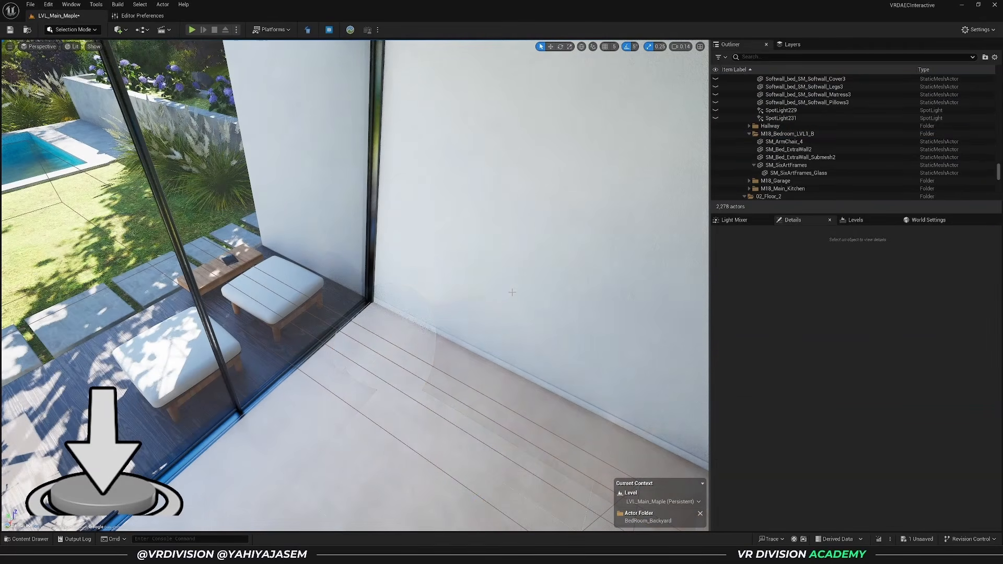
{"action": "key", "text": "ctrl+v"}
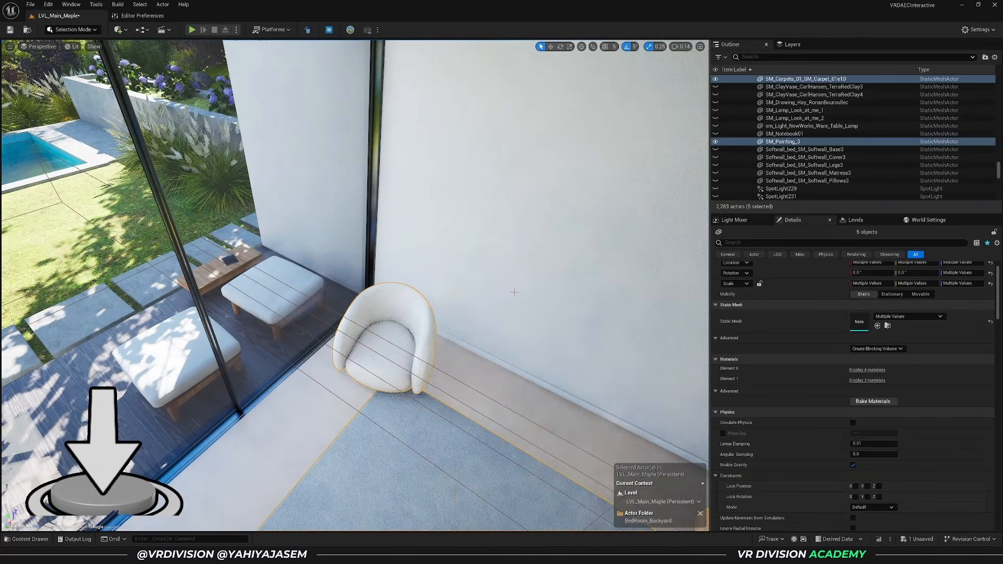
{"action": "scroll", "coordinate": [800, 128], "scroll_direction": "up", "scroll_amount": 5}
{"action": "scroll", "coordinate": [800, 128], "scroll_direction": "up", "scroll_amount": 1}
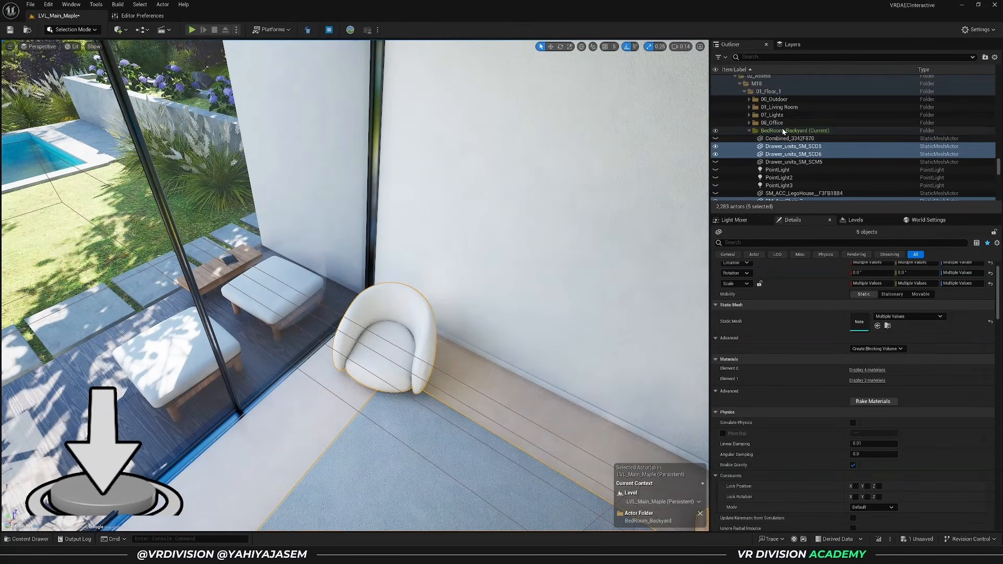
- Hide the BedRoom_Backyard folder with the newly pasted furniture, then check the room and the folder's contents
{"action": "left_click", "coordinate": [786, 131]}
{"action": "right_click_drag", "start_coordinate": [471, 261], "coordinate": [699, 262]}
{"action": "key", "text": "ctrl+h"}
{"action": "left_click", "coordinate": [715, 131]}
{"action": "right_click_drag", "start_coordinate": [522, 262], "coordinate": [452, 240]}
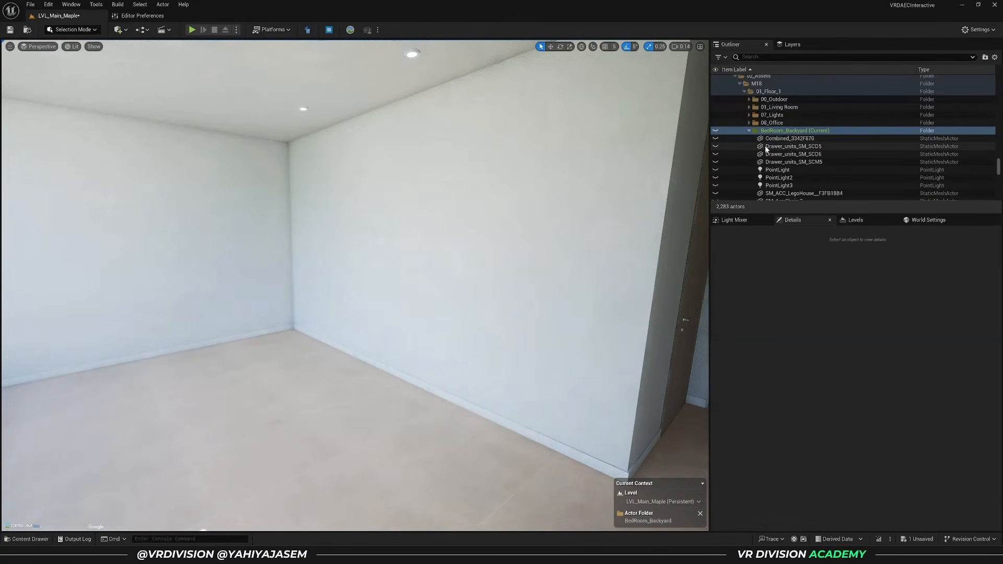
{"action": "scroll", "coordinate": [766, 158], "scroll_direction": "down", "scroll_amount": 6}
{"action": "scroll", "coordinate": [763, 161], "scroll_direction": "up", "scroll_amount": 6}
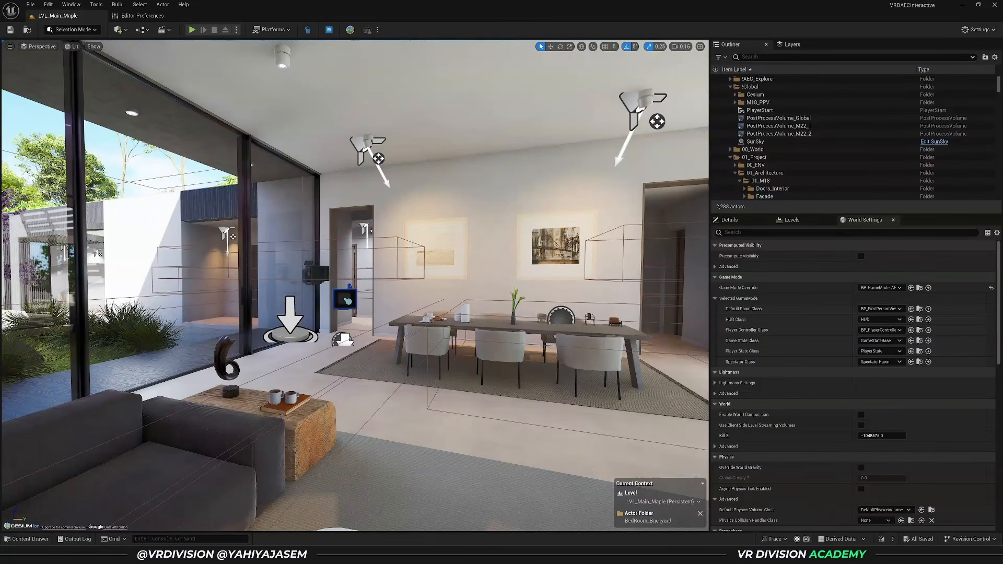
- Look through the long list of level actors in the Outliner
{"action": "scroll", "coordinate": [804, 97], "scroll_direction": "down", "scroll_amount": 10}
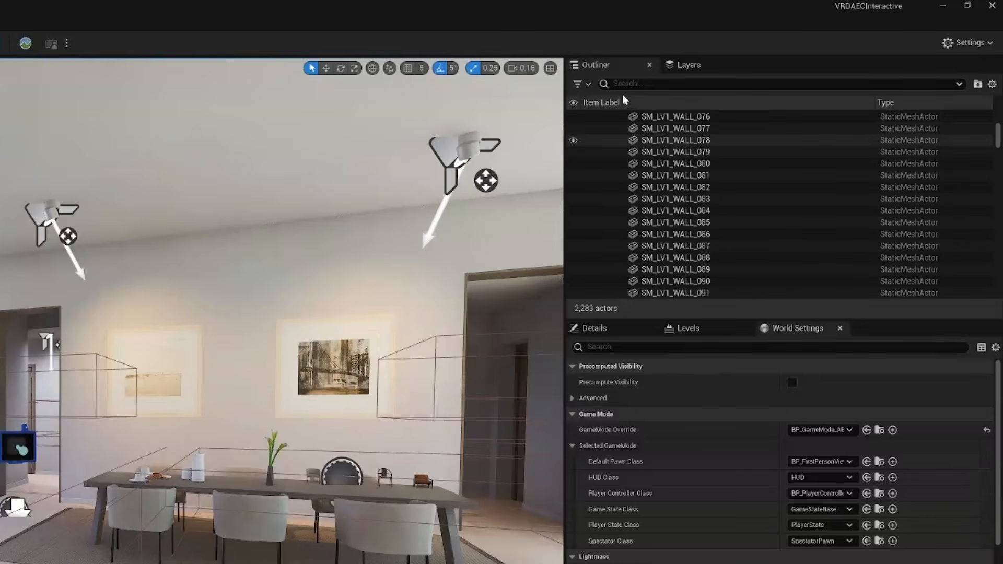
{"action": "scroll", "coordinate": [685, 152], "scroll_direction": "down", "scroll_amount": 5}
{"action": "scroll", "coordinate": [685, 151], "scroll_direction": "down", "scroll_amount": 2}
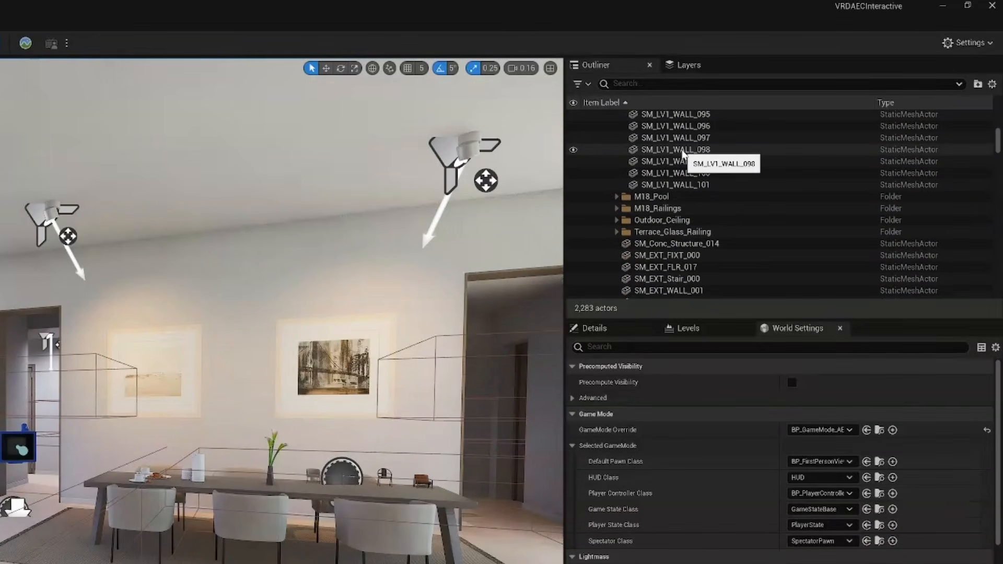
{"action": "scroll", "coordinate": [885, 150], "scroll_direction": "down", "scroll_amount": 4}
{"action": "scroll", "coordinate": [885, 149], "scroll_direction": "down", "scroll_amount": 8}
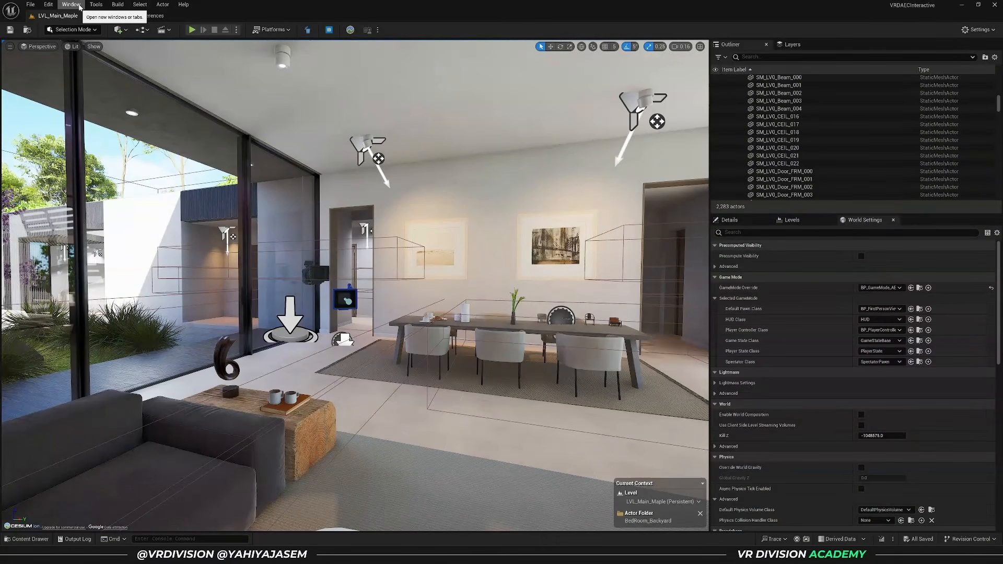
- Open the Light Mixer and dock it ahead of Details
{"action": "left_click", "coordinate": [71, 5]}
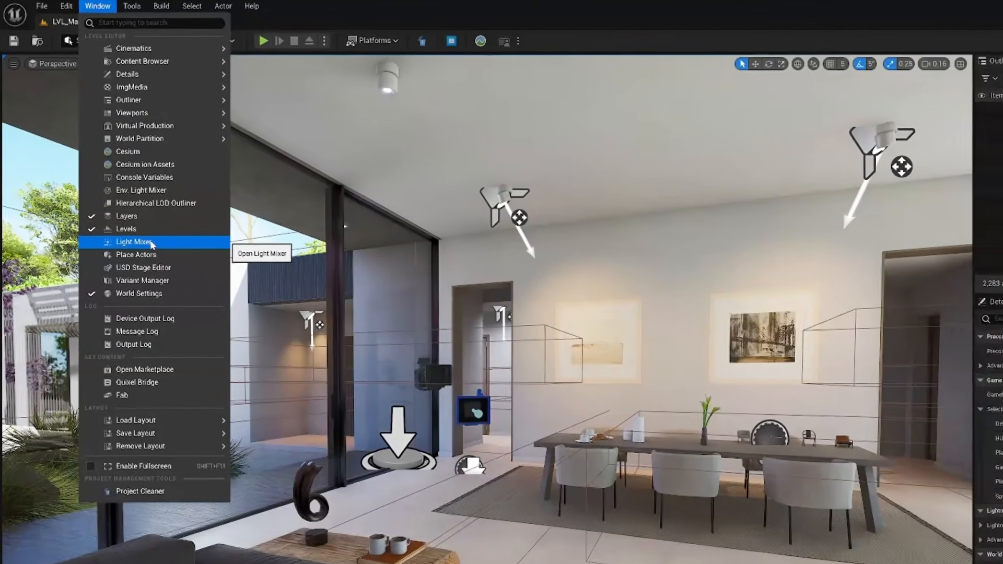
{"action": "left_click", "coordinate": [162, 265]}
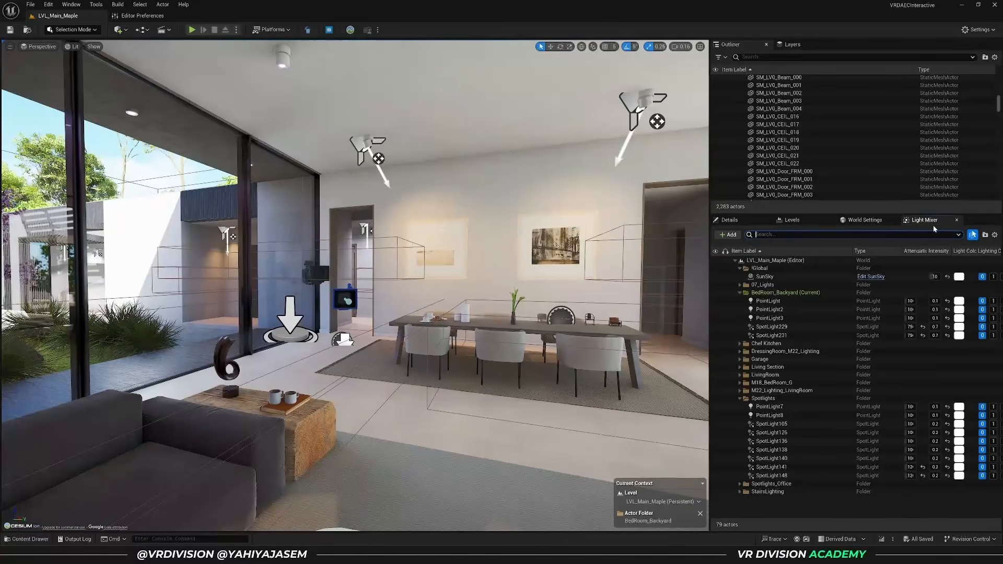
{"action": "left_click_drag", "start_coordinate": [929, 221], "coordinate": [737, 221]}
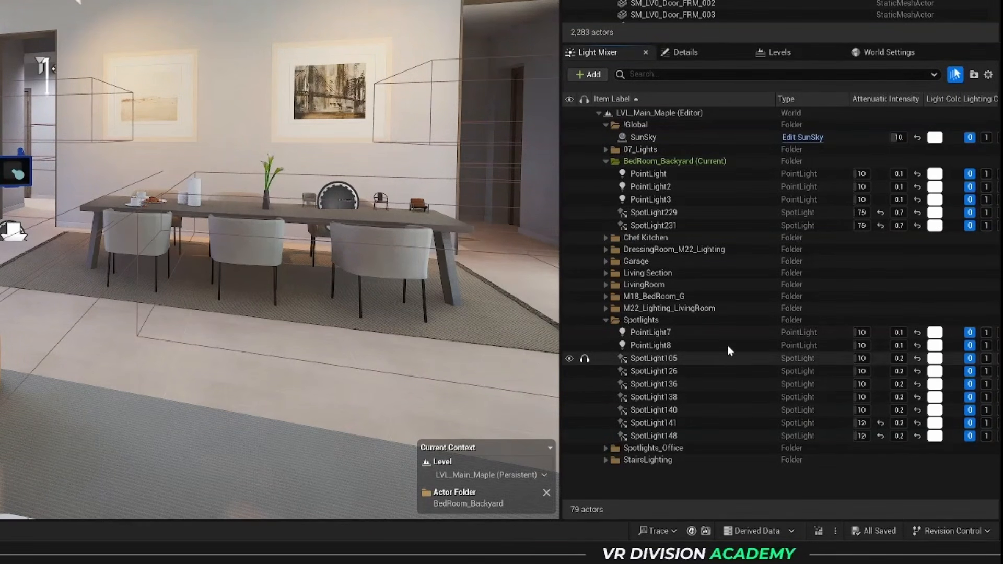
- Delete all nine point and spot lights in the Spotlights folder, and undo the deletion
{"action": "left_click", "coordinate": [672, 332]}
{"action": "left_click", "coordinate": [661, 431], "text": "shift"}
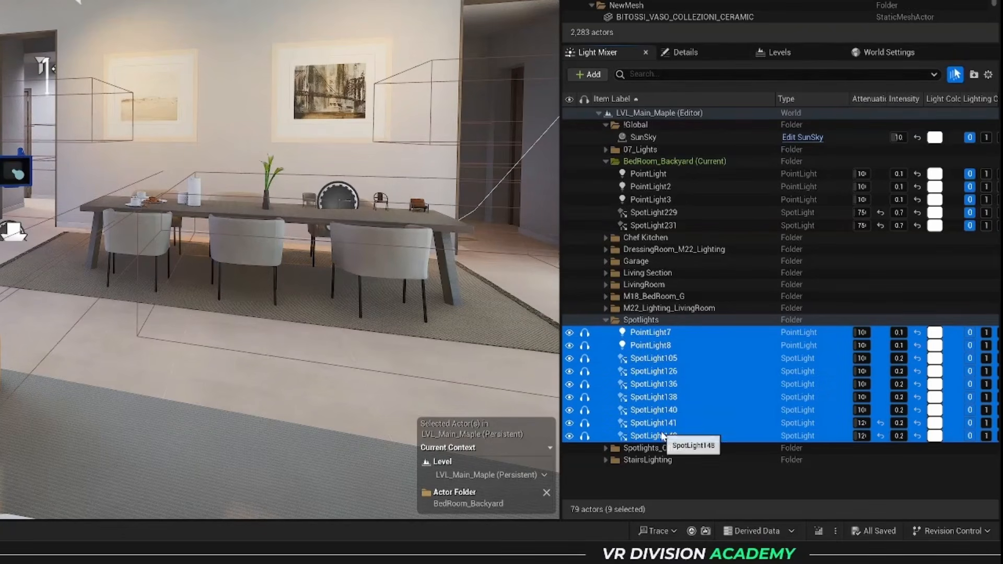
{"action": "key", "text": "Delete"}
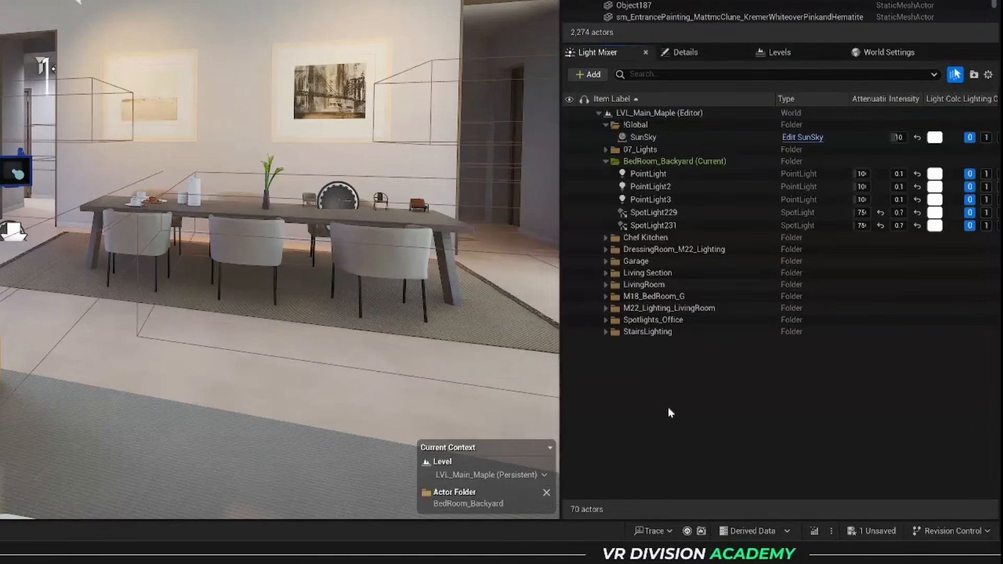
{"action": "key", "text": "ctrl+z"}
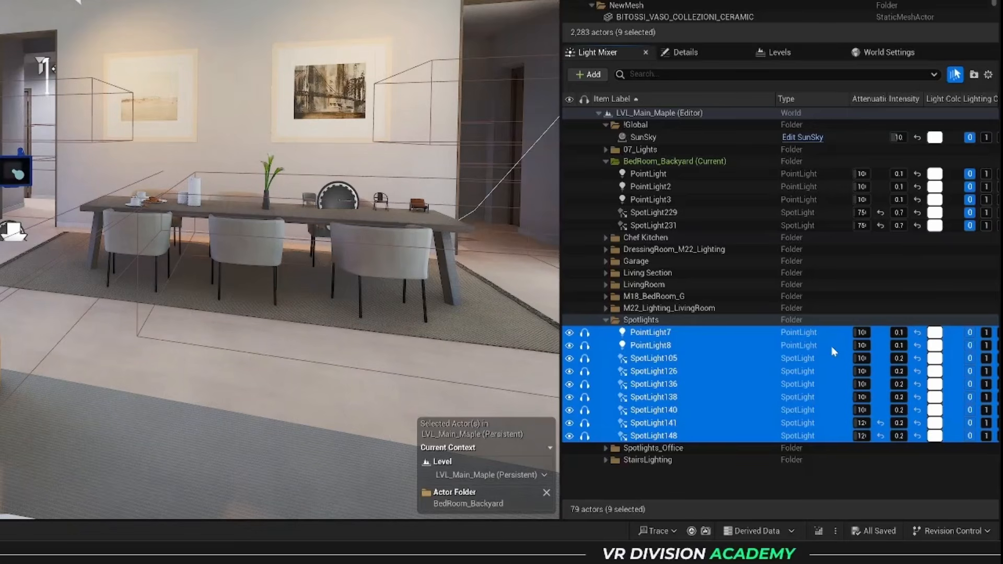
- Set the intensity of all nine selected lights in the Spotlights folder to 0.1, and check which properties Details offers for them
{"action": "left_click", "coordinate": [899, 337]}
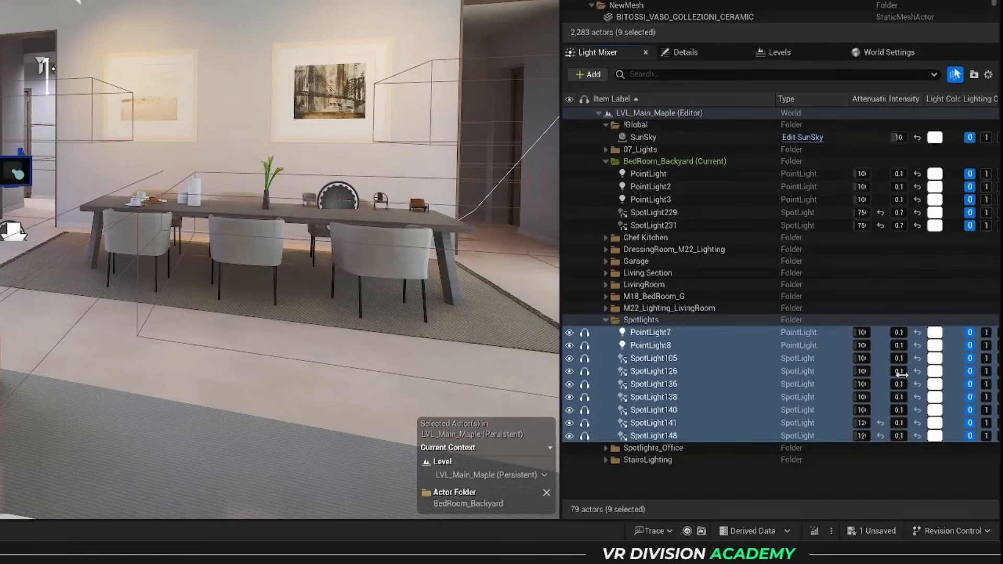
{"action": "left_click", "coordinate": [690, 54]}
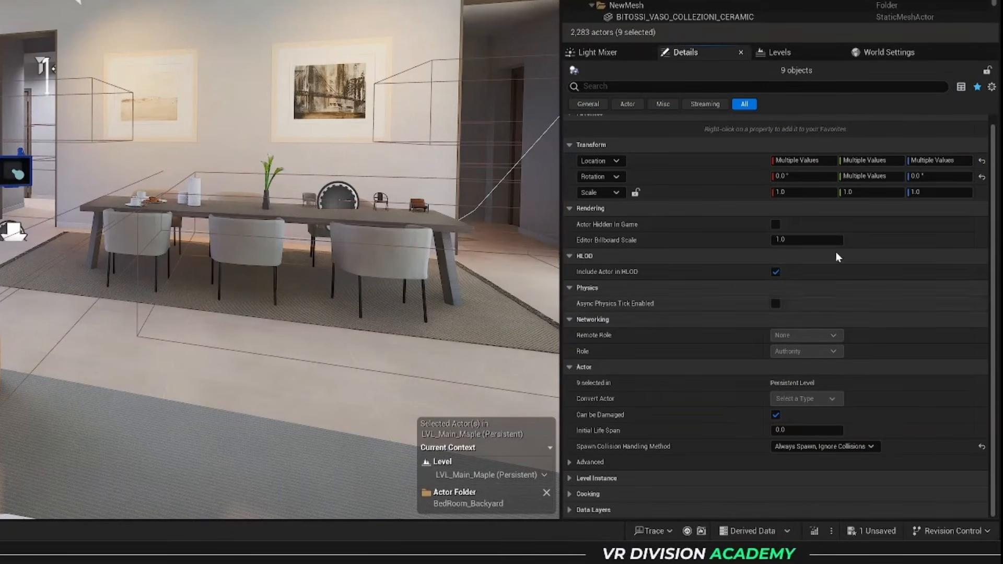
{"action": "scroll", "coordinate": [734, 311], "scroll_direction": "up", "scroll_amount": 1}
{"action": "left_click", "coordinate": [598, 52]}
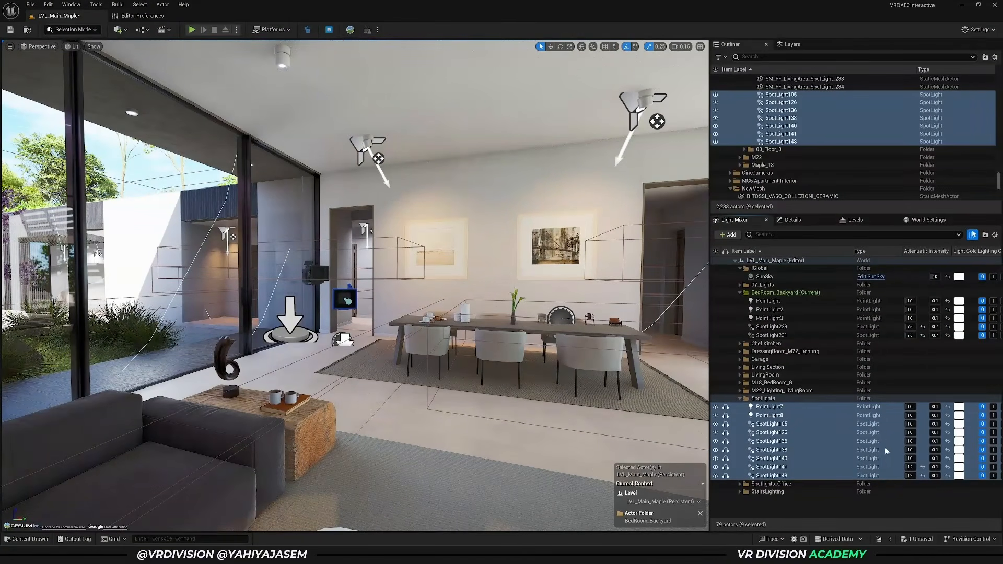
{"action": "left_click", "coordinate": [800, 220]}
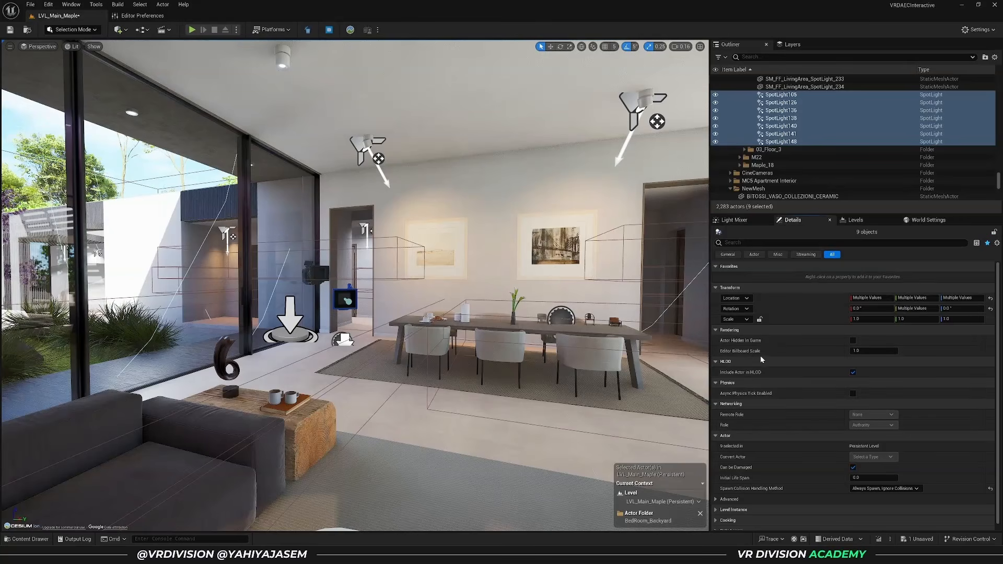
{"action": "left_click", "coordinate": [738, 222]}
- Select only the spotlights from SpotLight105 to SpotLight148, and examine their shared light properties in Details
{"action": "left_click", "coordinate": [766, 424]}
{"action": "left_click", "coordinate": [775, 475], "text": "shift"}
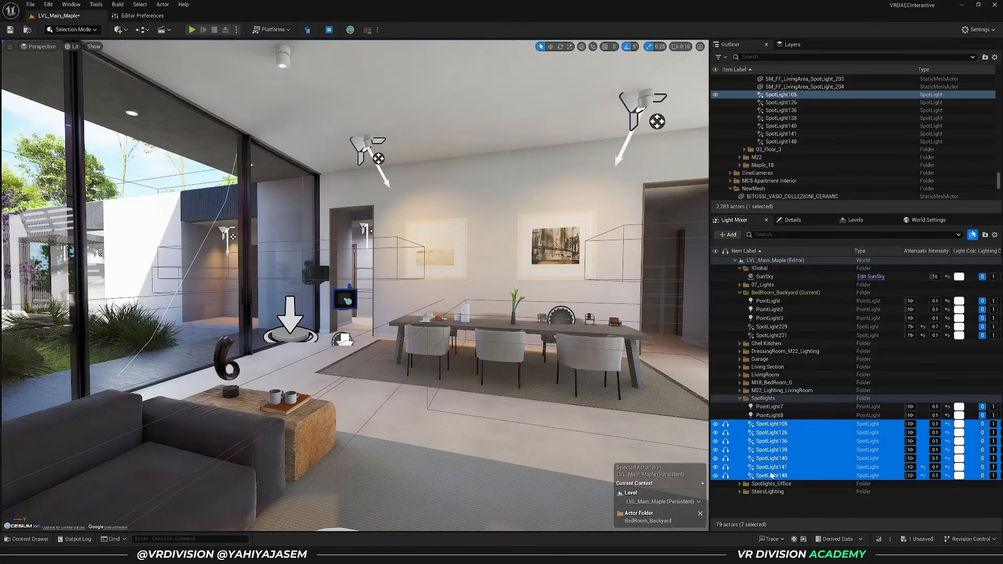
{"action": "left_click", "coordinate": [791, 221]}
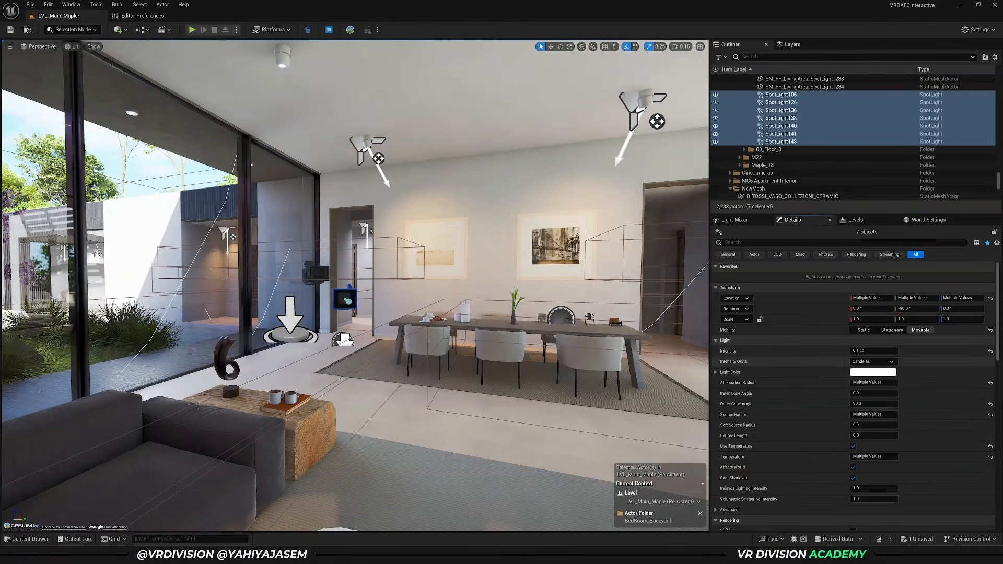
{"action": "left_click", "coordinate": [734, 220]}
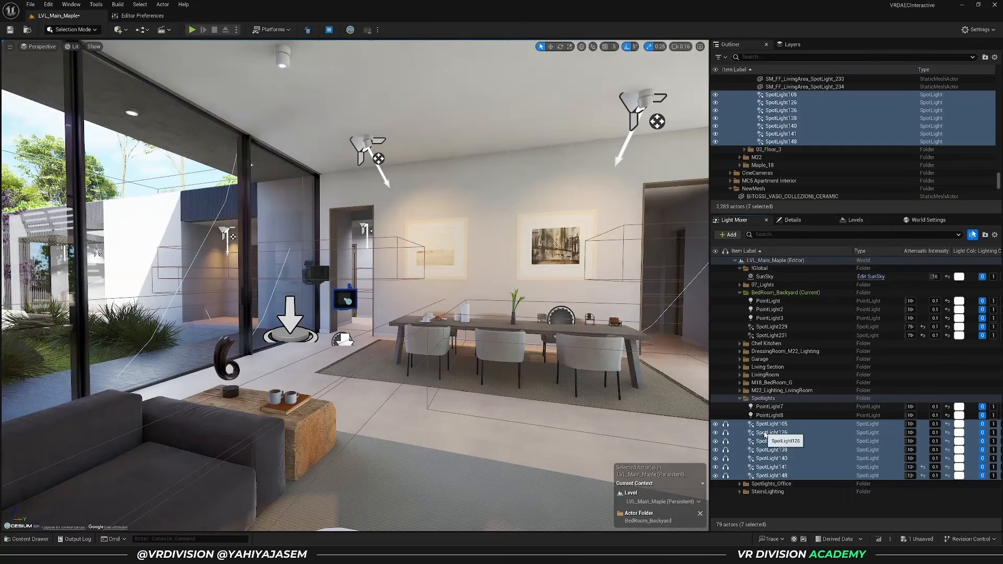
- Select SpotLight126 together with PointLight8, and examine which properties Details offers for the mixed light types
{"action": "left_click", "coordinate": [766, 433]}
{"action": "left_click", "coordinate": [768, 416], "text": "ctrl"}
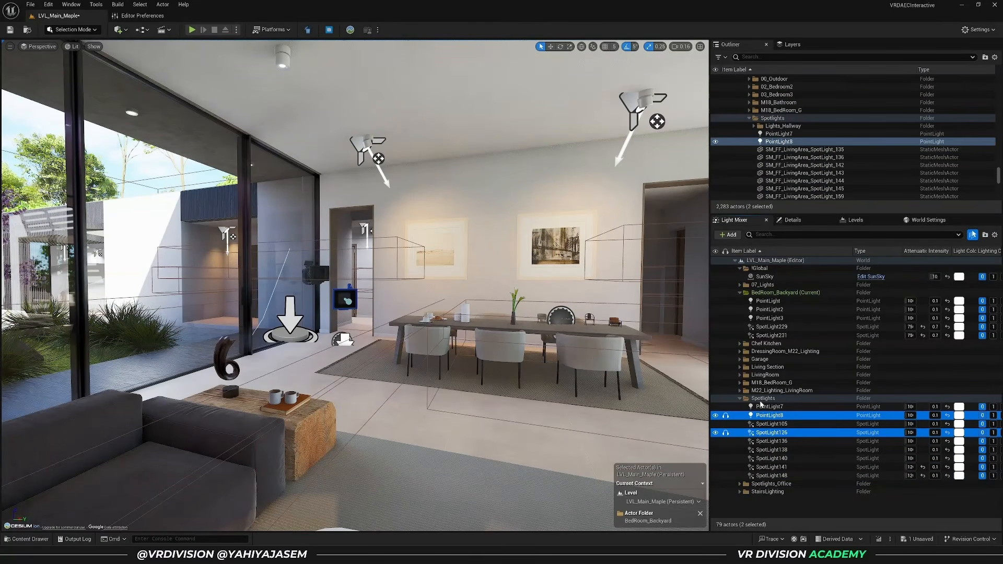
{"action": "left_click", "coordinate": [794, 220]}
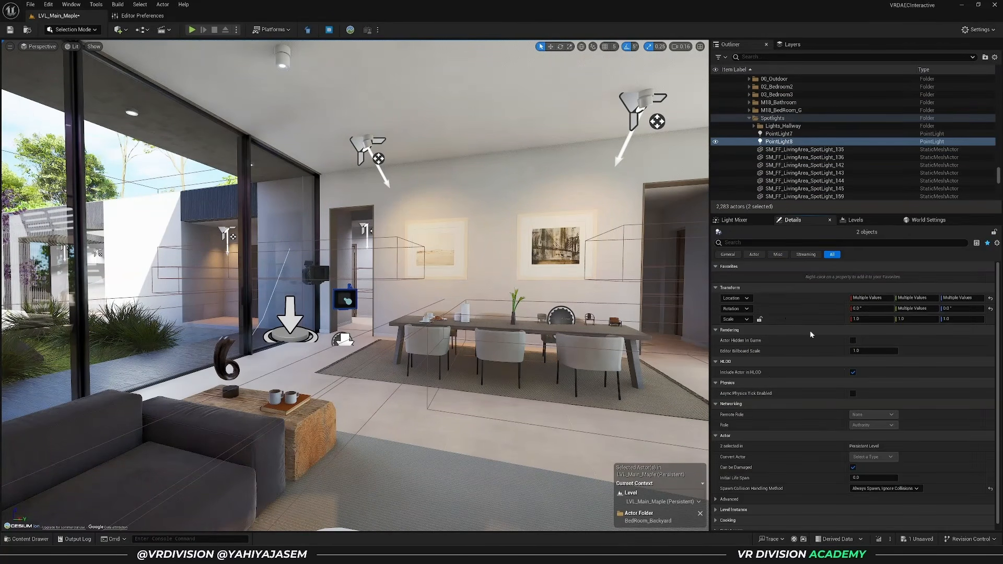
{"action": "left_click", "coordinate": [734, 222]}
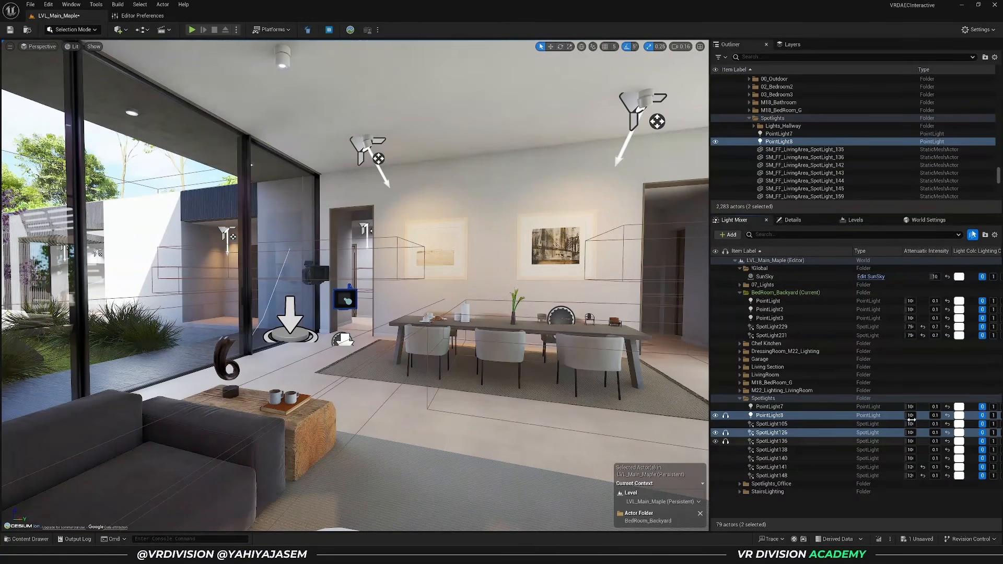
- Solo the SunSky to view the room with only that light, and solo the LivingRoom folder's lights
{"action": "left_click", "coordinate": [779, 292]}
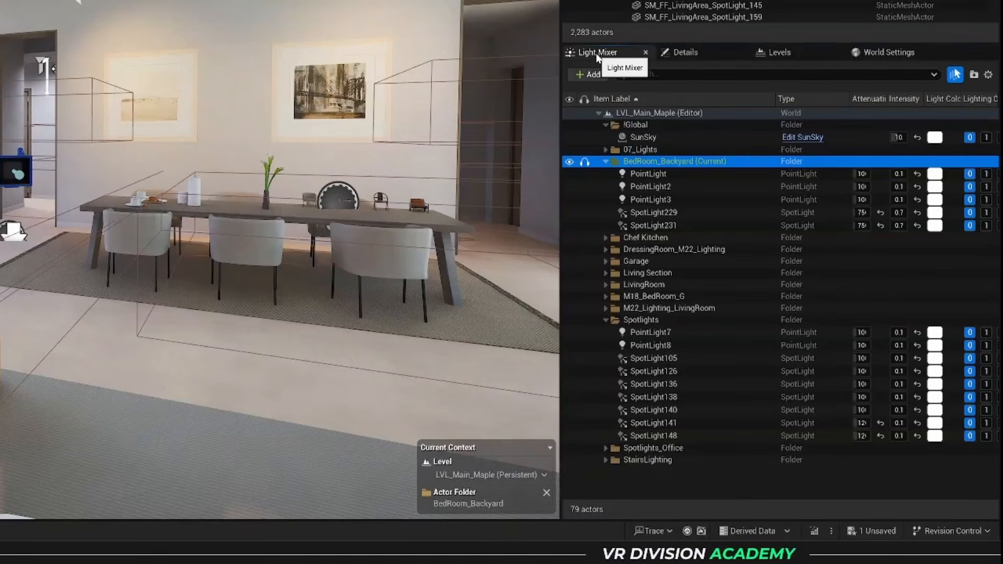
{"action": "left_click", "coordinate": [630, 140]}
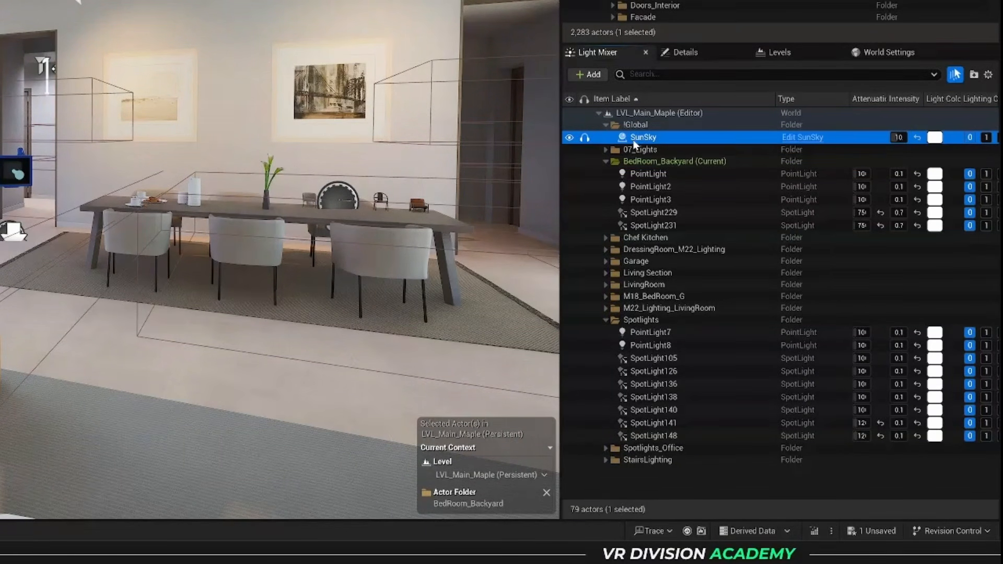
{"action": "left_click", "coordinate": [585, 139]}
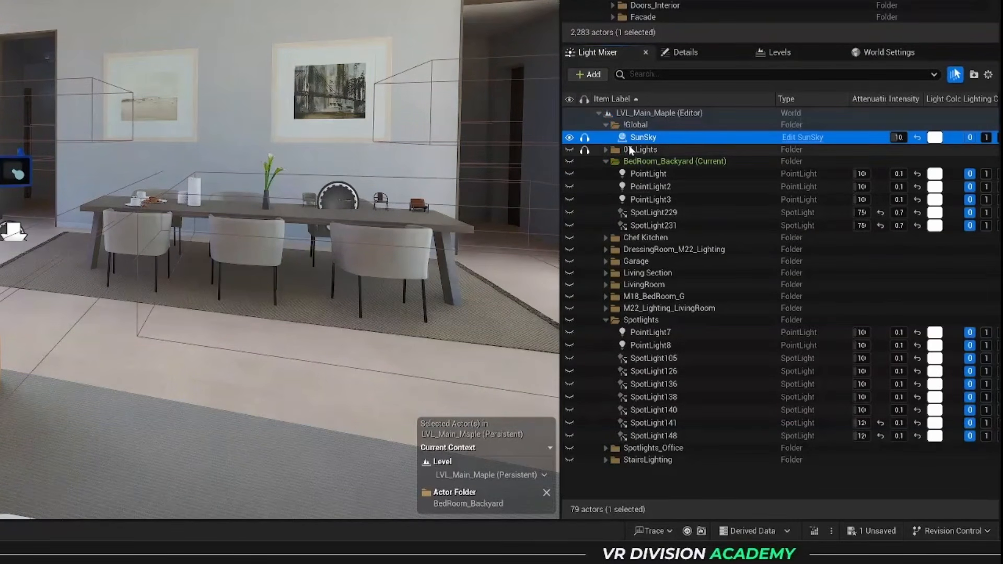
{"action": "right_click_drag", "start_coordinate": [428, 230], "coordinate": [470, 227]}
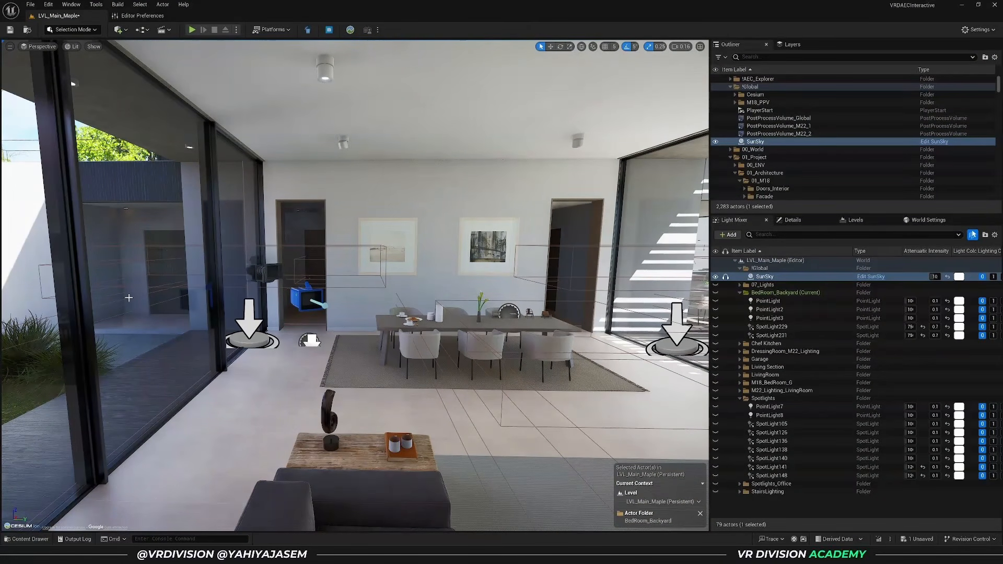
{"action": "left_click", "coordinate": [726, 375]}
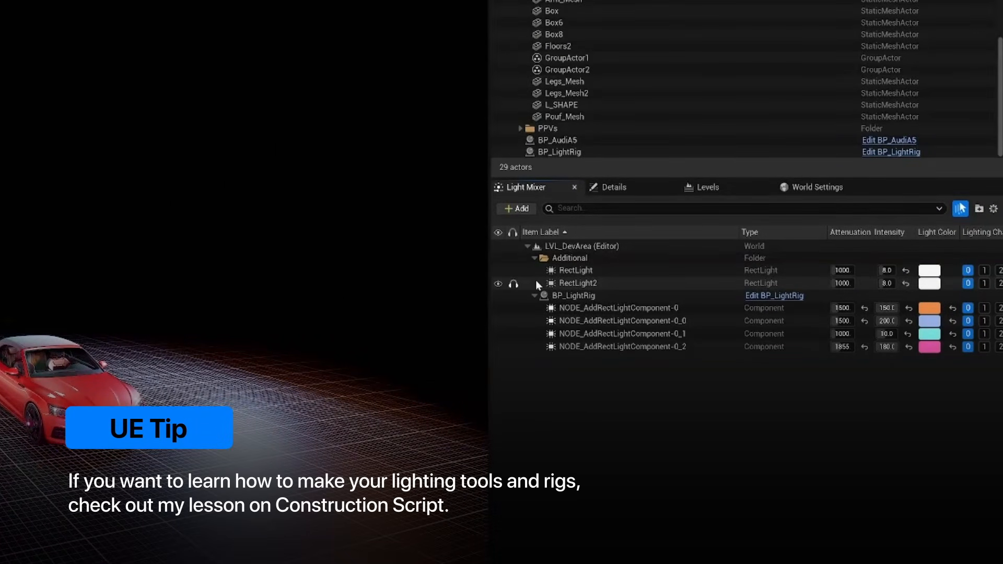
- Turn the Additional folder's solo on and off again, and solo the BP_LightRig lights instead
{"action": "left_click", "coordinate": [513, 259]}
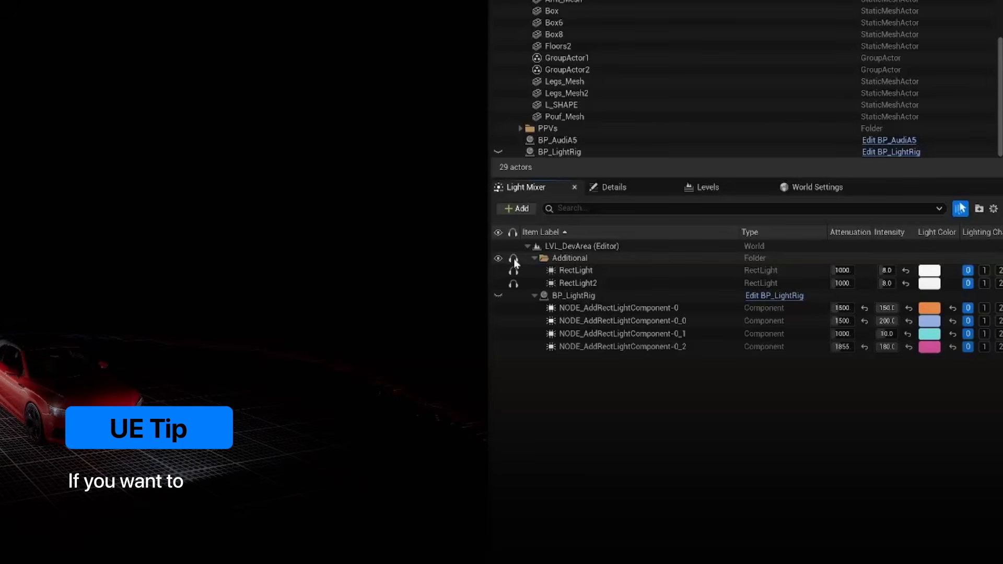
{"action": "left_click", "coordinate": [513, 259]}
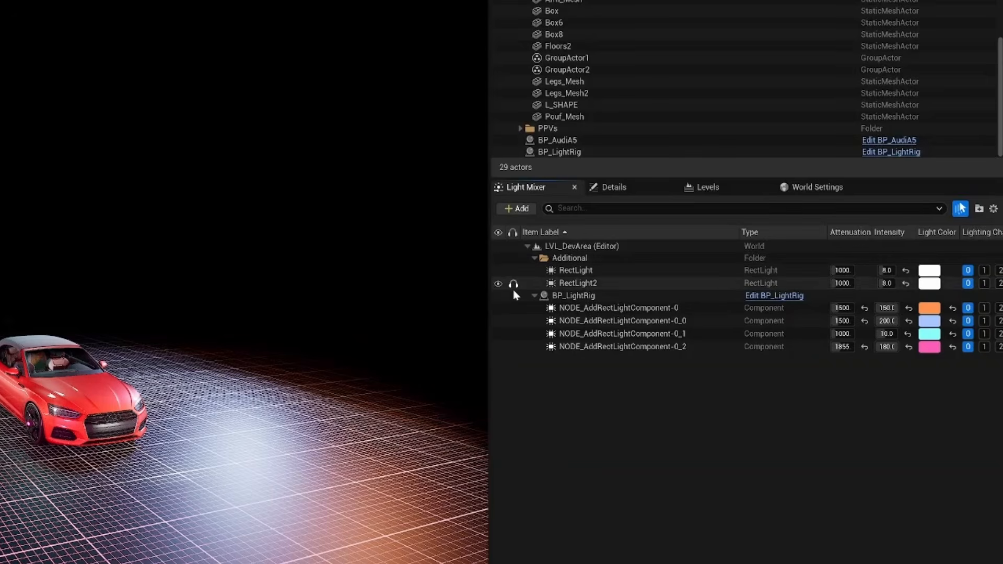
{"action": "left_click", "coordinate": [513, 297]}
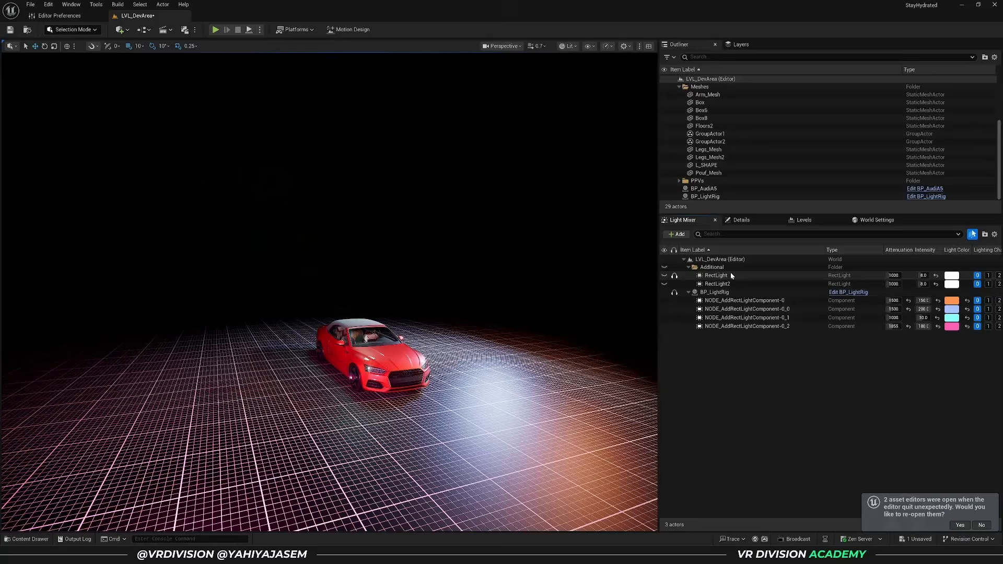
- Set the intensity of RectLight and RectLight2 together to 20
{"action": "left_click", "coordinate": [731, 276]}
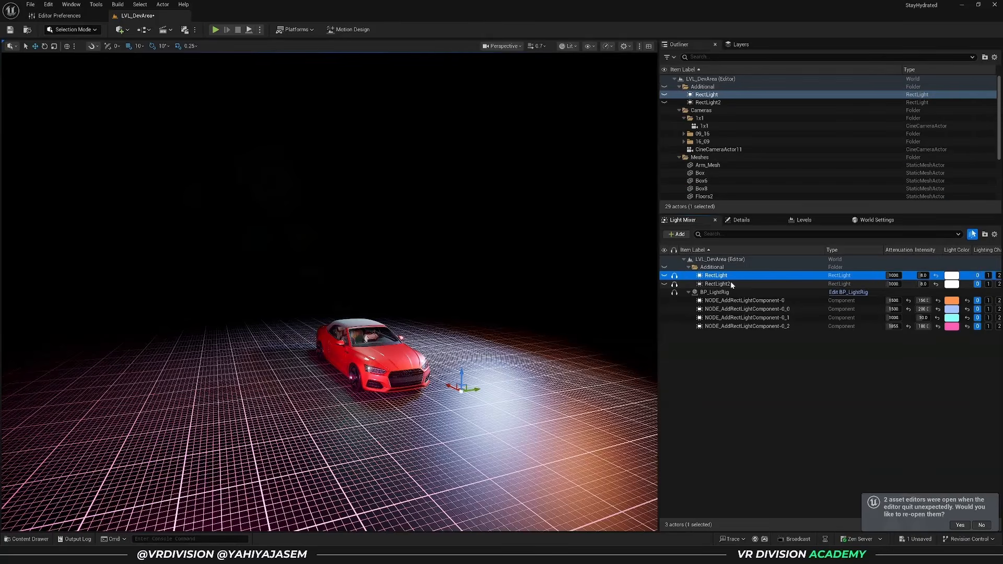
{"action": "left_click", "coordinate": [731, 282], "text": "shift"}
{"action": "left_click_drag", "start_coordinate": [925, 275], "coordinate": [930, 275]}
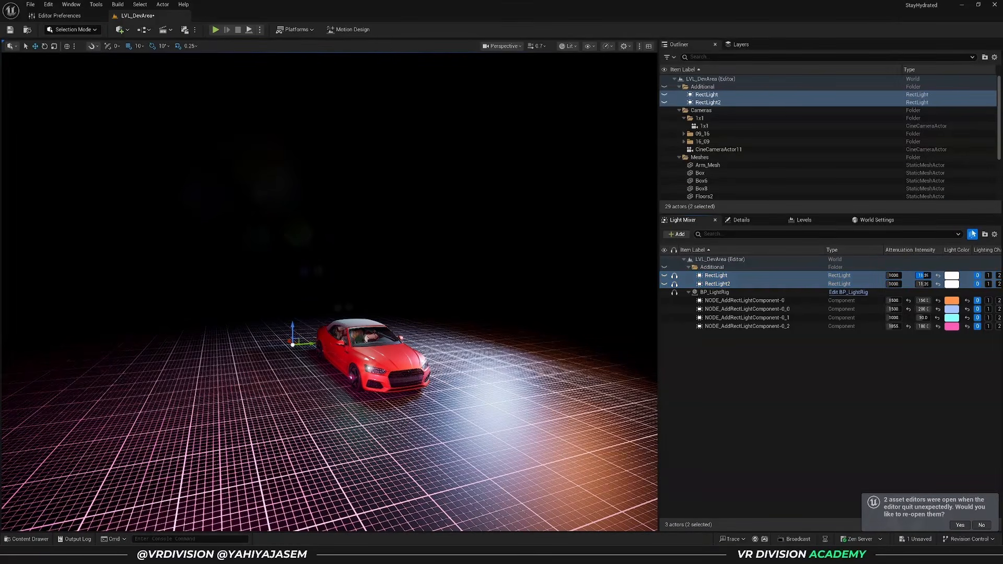
{"action": "left_click", "coordinate": [951, 276]}
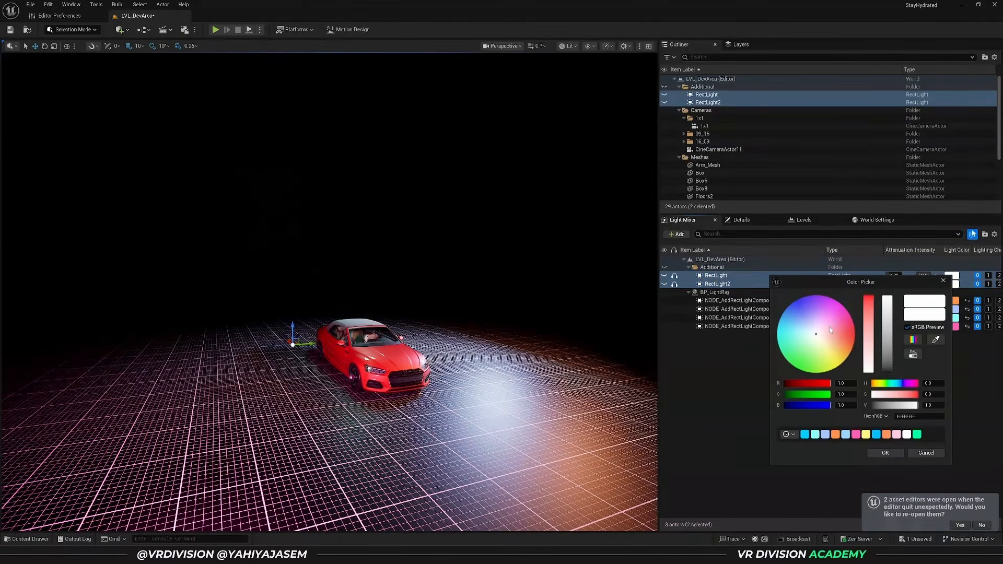
{"action": "left_click", "coordinate": [897, 434]}
{"action": "left_click", "coordinate": [916, 453]}
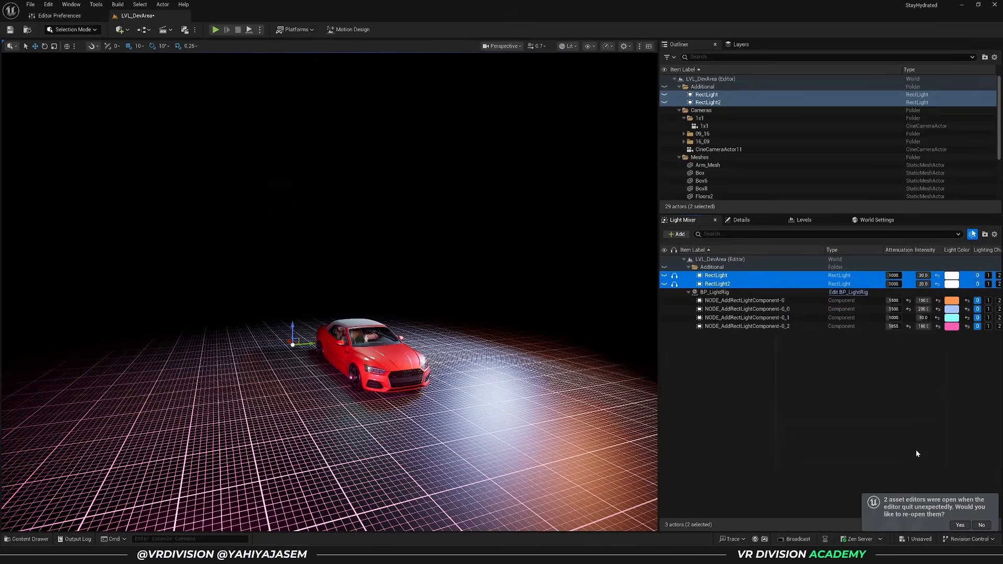
{"action": "key", "text": "Escape"}
- Widen the Light Mixer and add the Temperature column to its light list
{"action": "left_click_drag", "start_coordinate": [660, 340], "coordinate": [564, 340]}
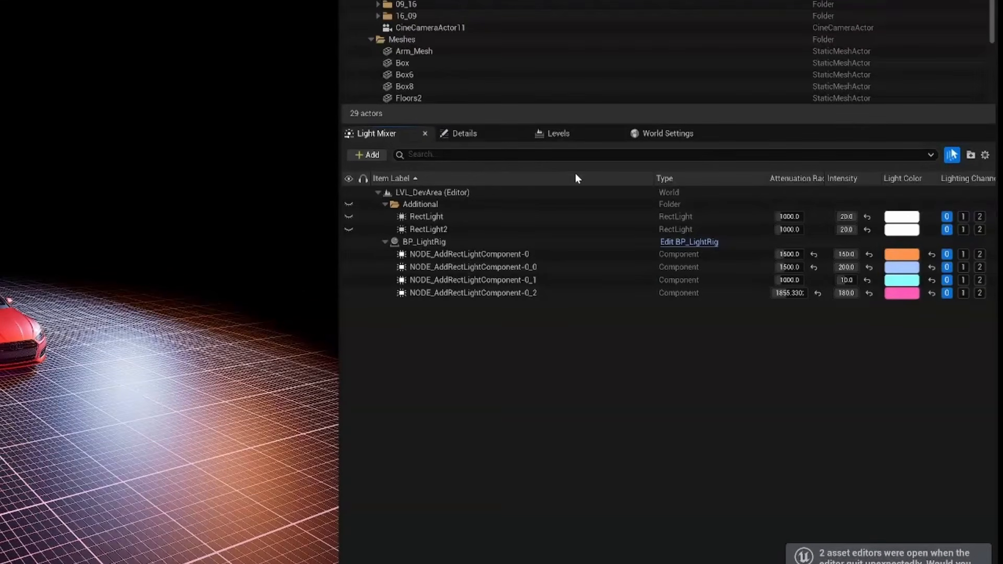
{"action": "right_click", "coordinate": [589, 178]}
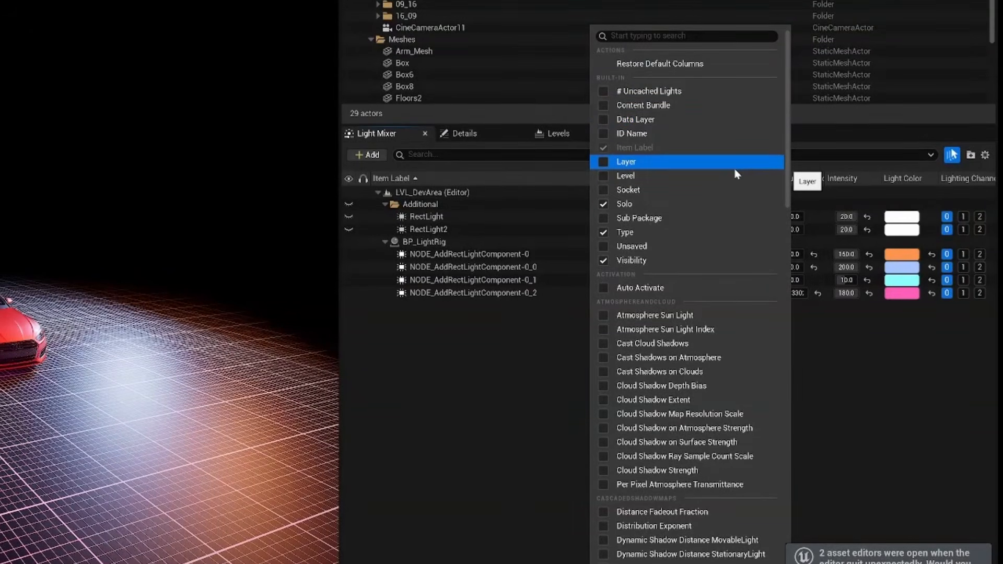
{"action": "scroll", "coordinate": [731, 174], "scroll_direction": "down", "scroll_amount": 4}
{"action": "scroll", "coordinate": [718, 177], "scroll_direction": "up", "scroll_amount": 4}
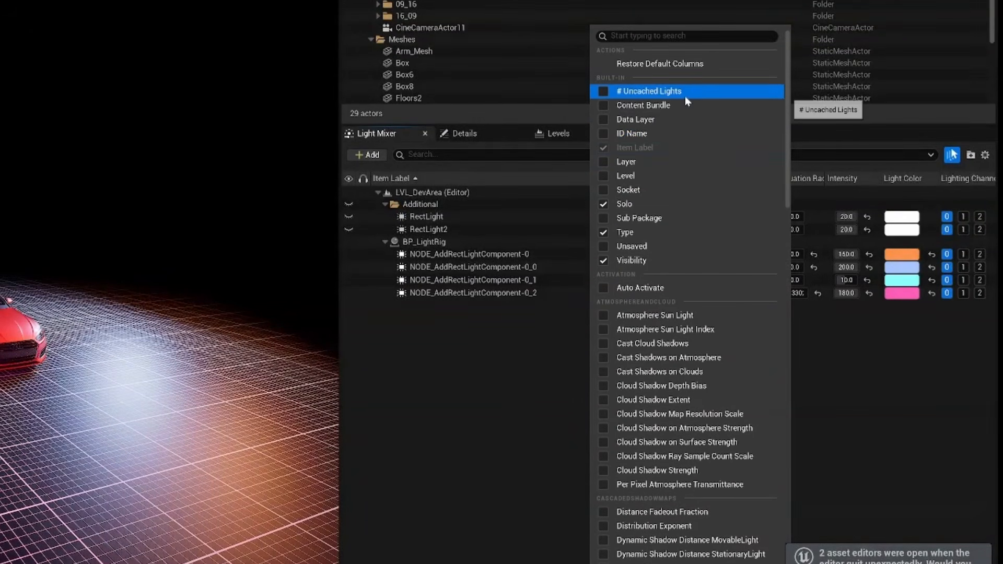
{"action": "scroll", "coordinate": [697, 124], "scroll_direction": "down", "scroll_amount": 7}
{"action": "scroll", "coordinate": [700, 143], "scroll_direction": "down", "scroll_amount": 15}
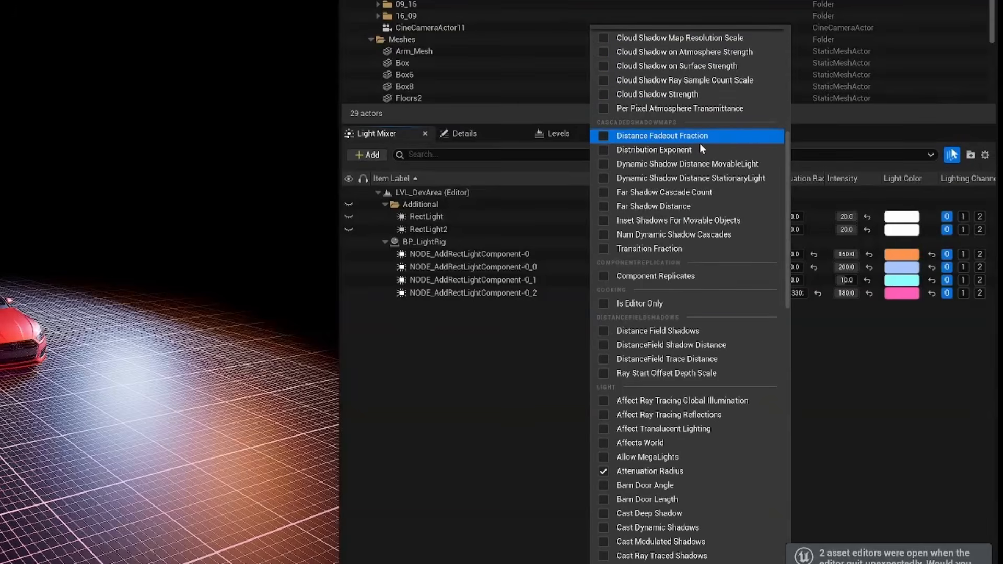
{"action": "left_click", "coordinate": [656, 506]}
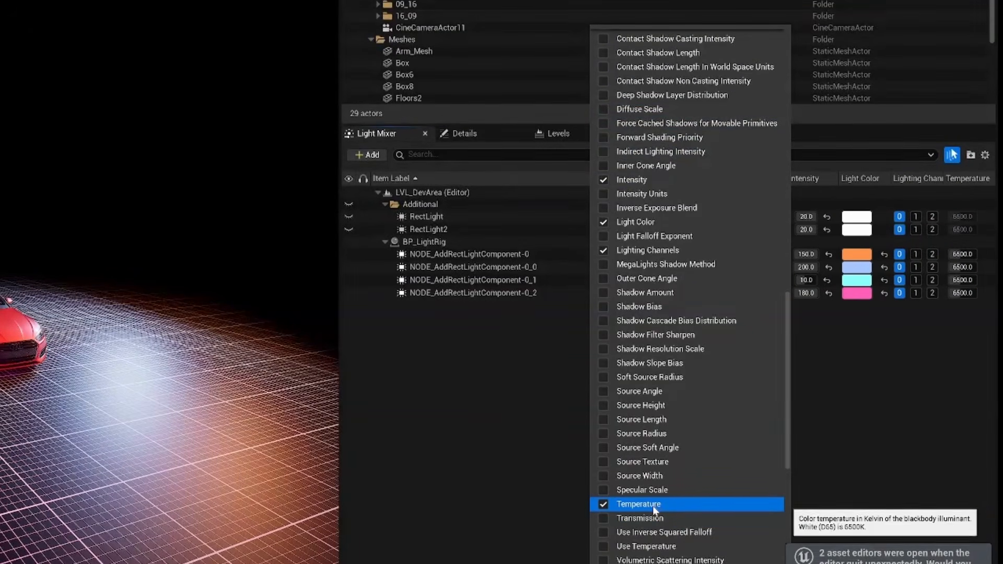
{"action": "left_click", "coordinate": [563, 443]}
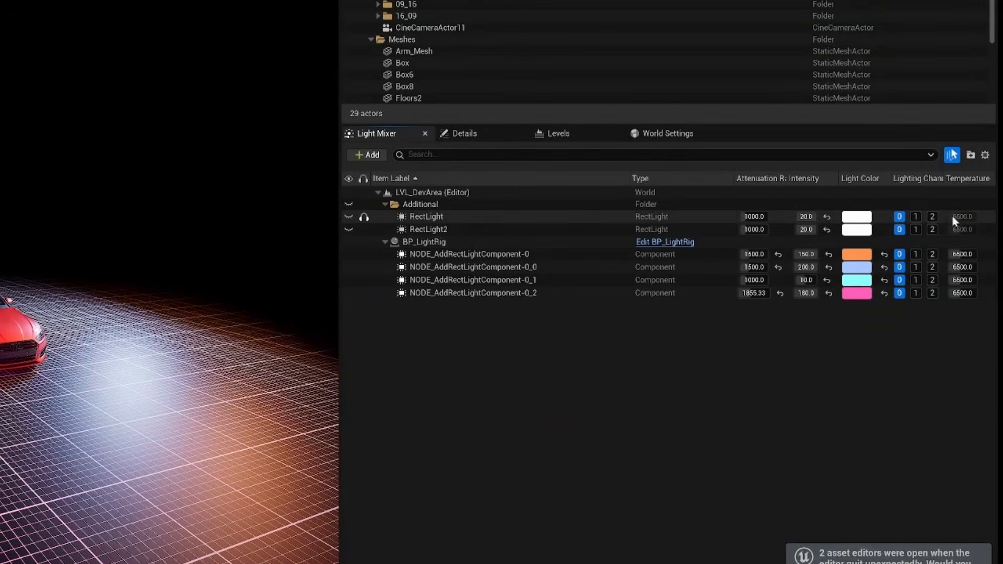
- Add the Use Temperature column to the light list and enable it for RectLight and RectLight2 together
{"action": "left_click", "coordinate": [488, 226]}
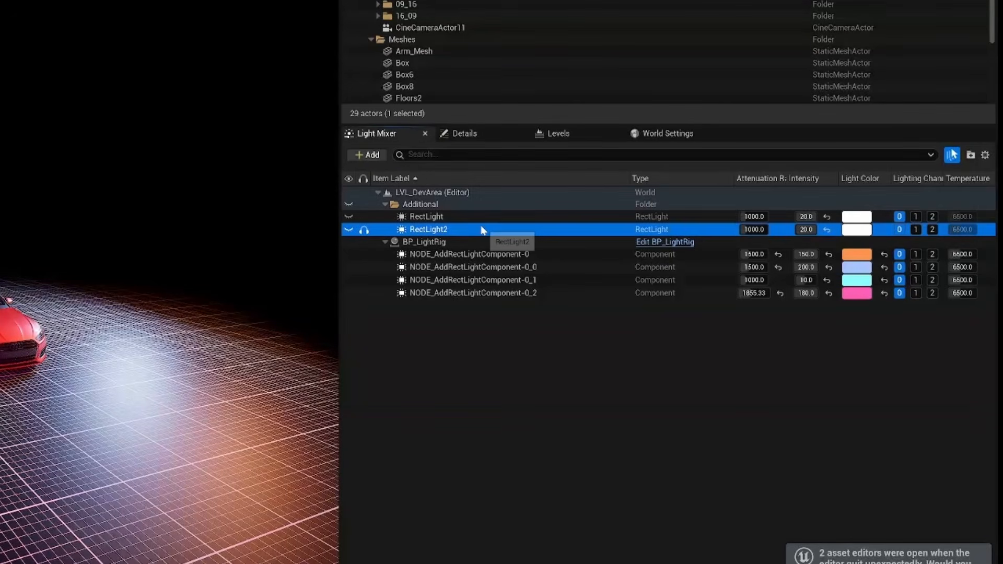
{"action": "left_click", "coordinate": [886, 218], "text": "ctrl"}
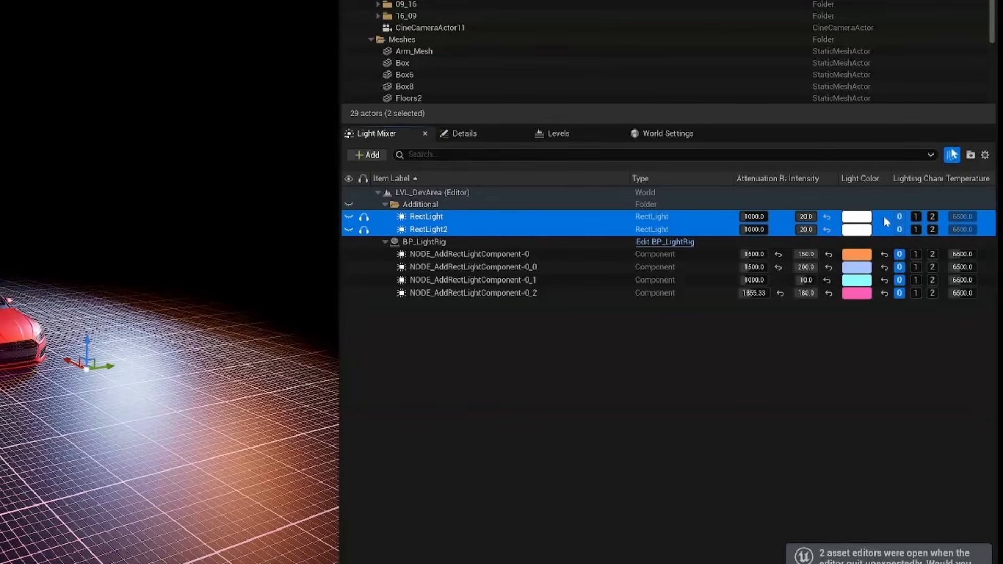
{"action": "right_click", "coordinate": [509, 181]}
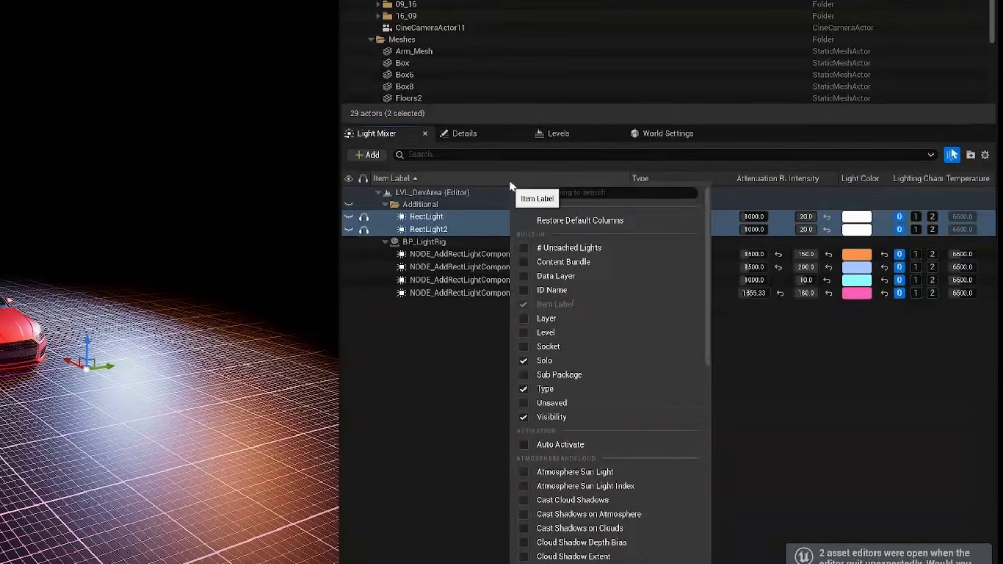
{"action": "scroll", "coordinate": [597, 366], "scroll_direction": "down", "scroll_amount": 3}
{"action": "scroll", "coordinate": [595, 413], "scroll_direction": "up", "scroll_amount": 3}
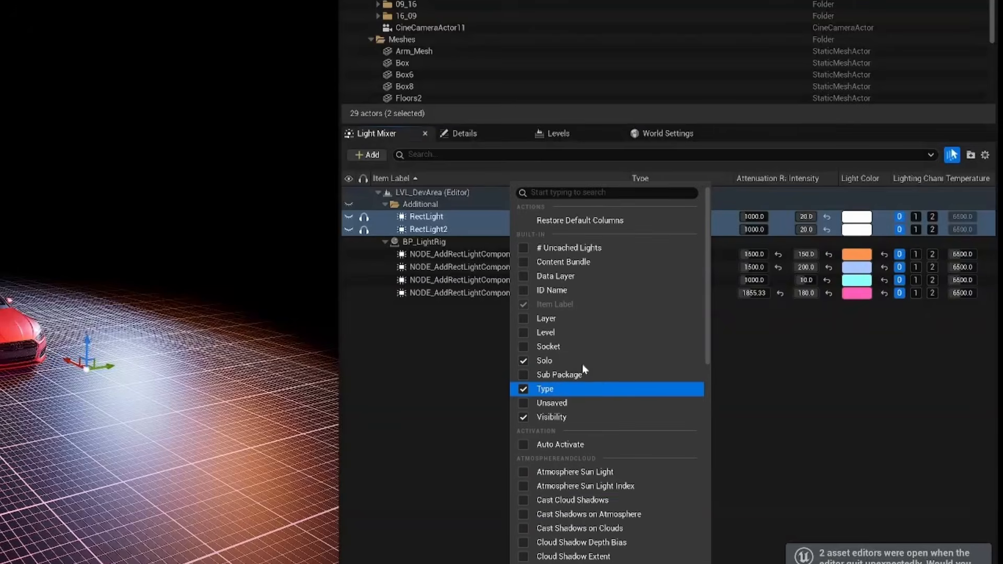
{"action": "type", "text": "use"}
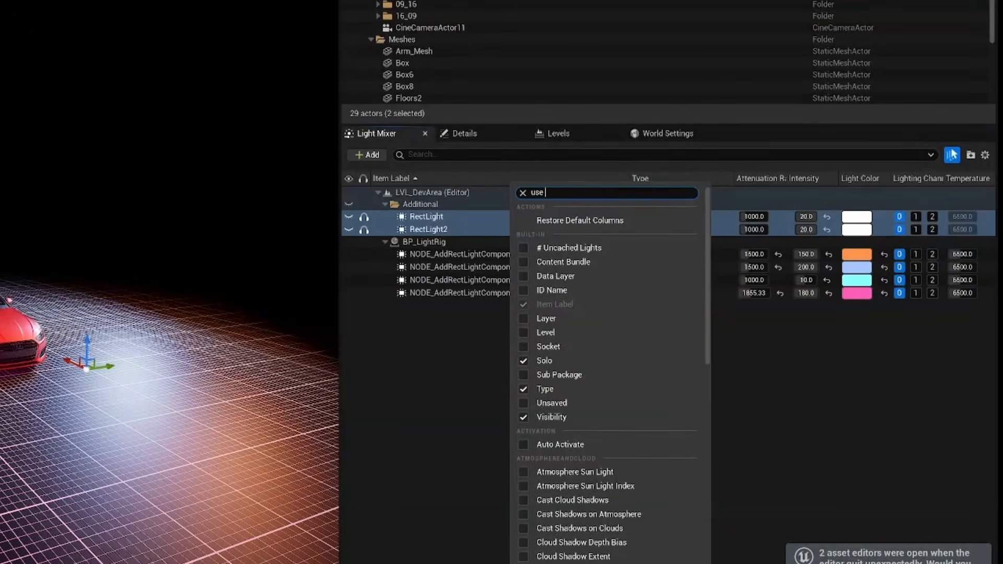
{"action": "type", "text": " te"}
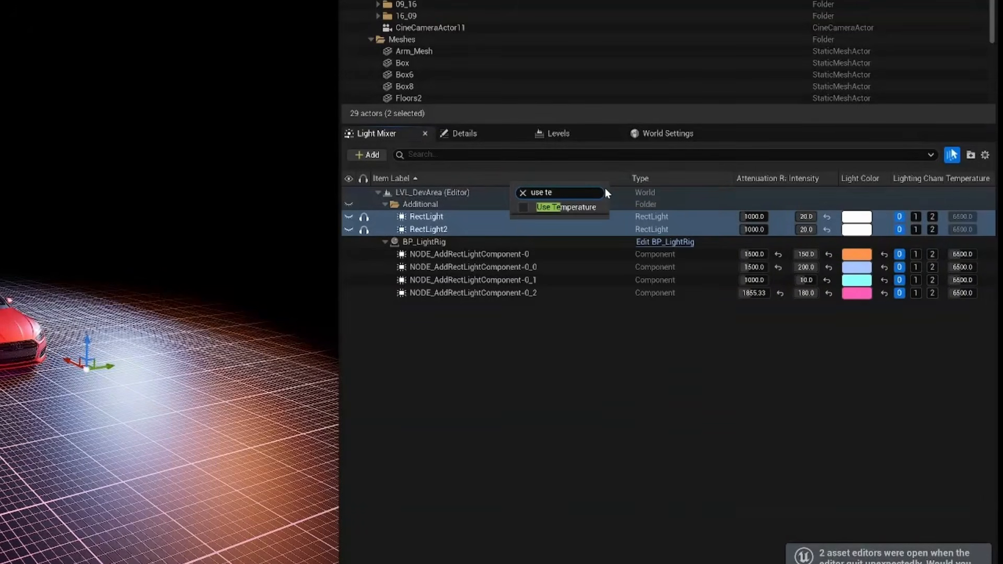
{"action": "left_click", "coordinate": [559, 208]}
{"action": "left_click", "coordinate": [964, 217]}
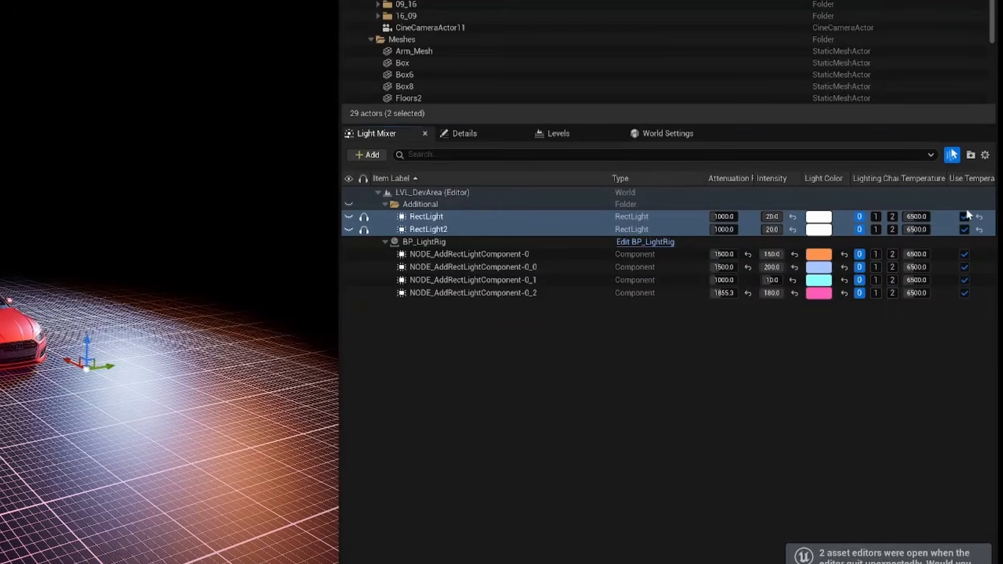
- Set the temperature of both rect lights to 1700 and their intensity to 400, and solo the Additional folder
{"action": "left_click_drag", "start_coordinate": [916, 215], "coordinate": [883, 215]}
{"action": "type", "text": "400"}
{"action": "key", "text": "Return"}
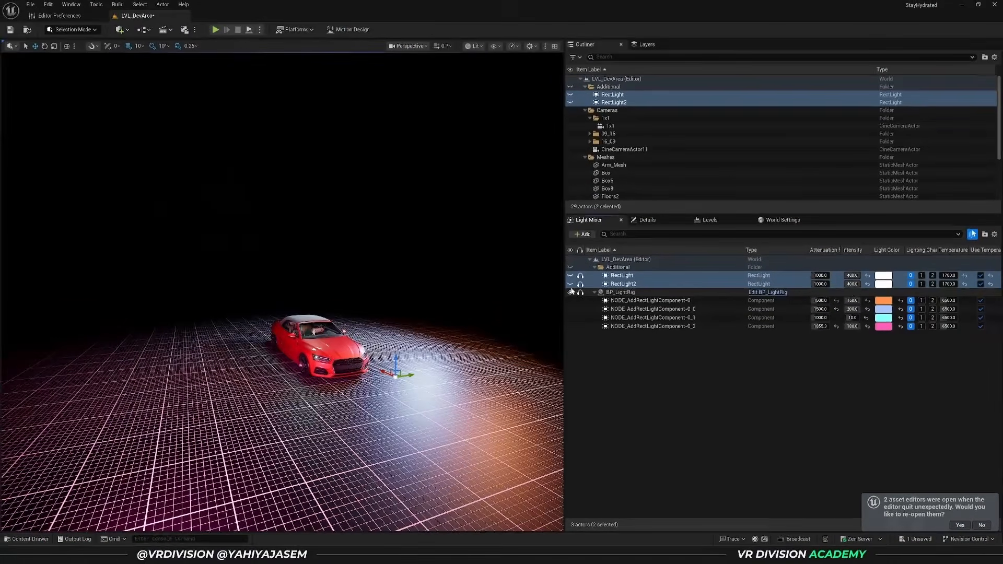
{"action": "left_click", "coordinate": [579, 268]}
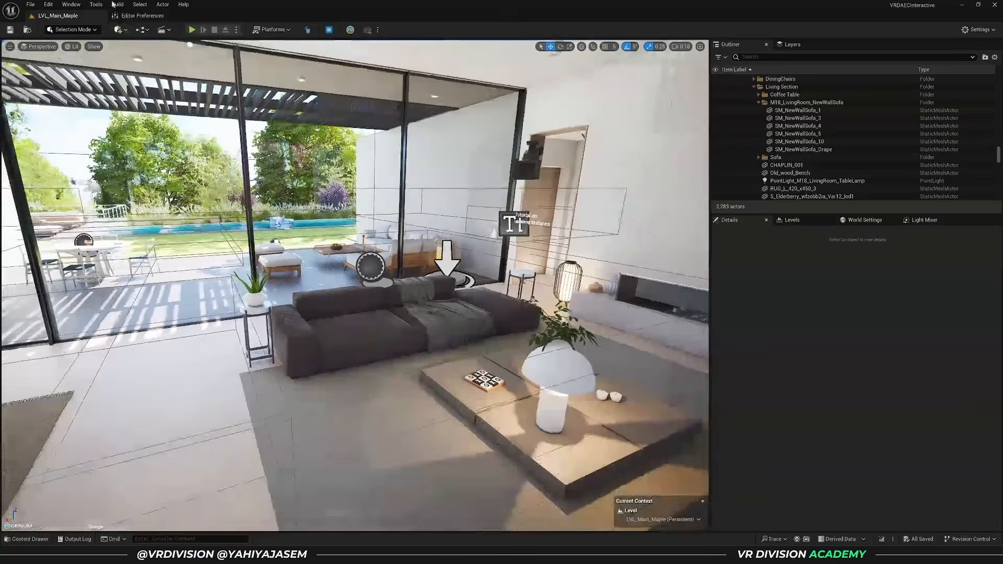
- Add a point light to the LVL_Main_Maple living room and filter its details for "channel"
{"action": "left_click", "coordinate": [119, 30]}
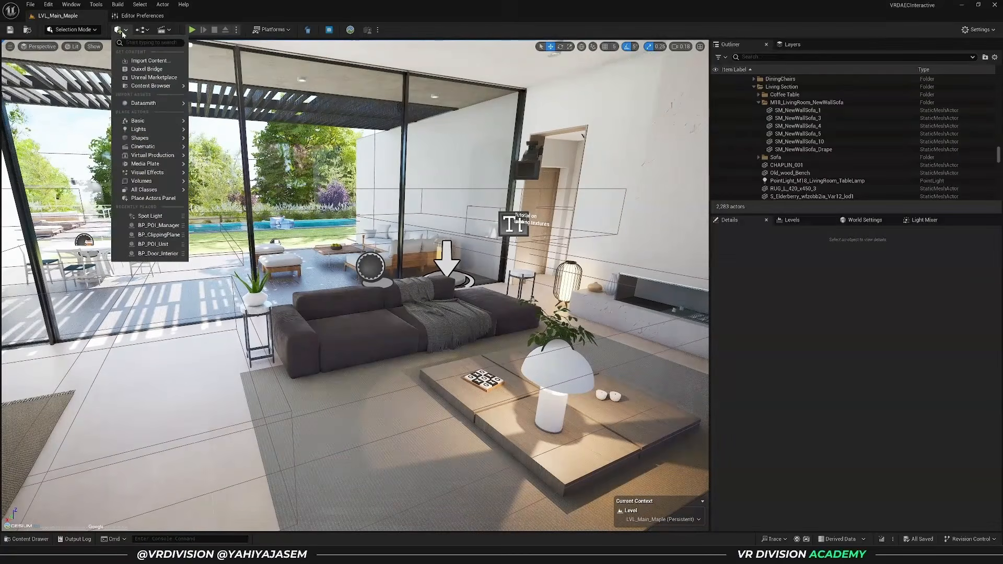
{"action": "mouse_move", "coordinate": [146, 122]}
{"action": "left_click", "coordinate": [219, 132]}
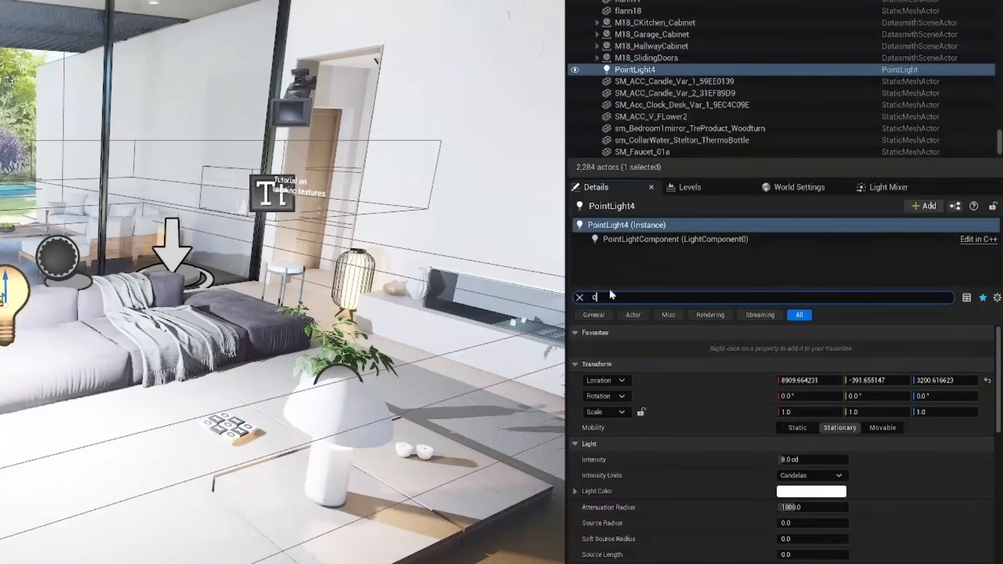
{"action": "type", "text": "channel"}
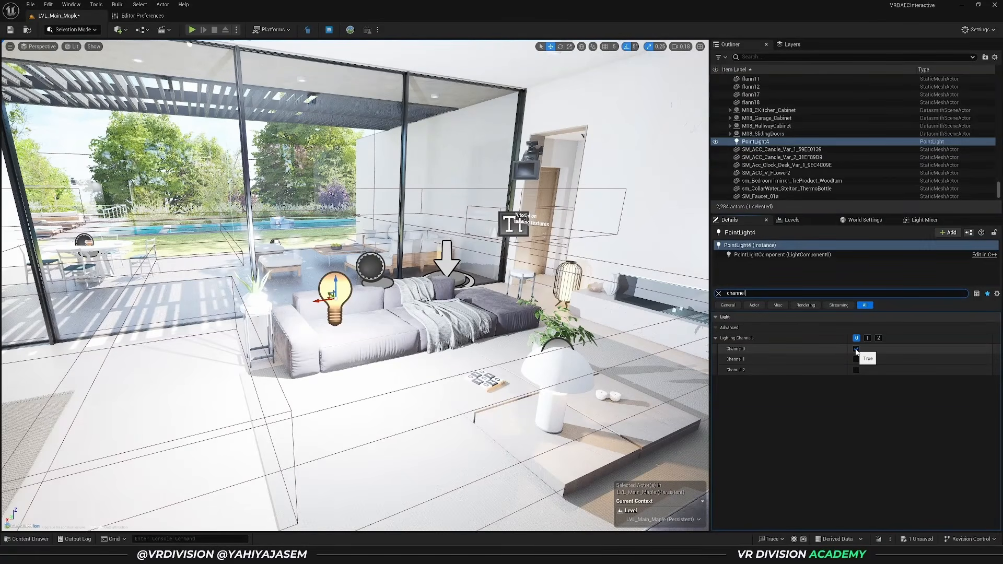
- Inspect the lighting channels of the sofa piece SM_NewWallSofa_1, and turn off channel 0 on the new point light
{"action": "left_click", "coordinate": [393, 337]}
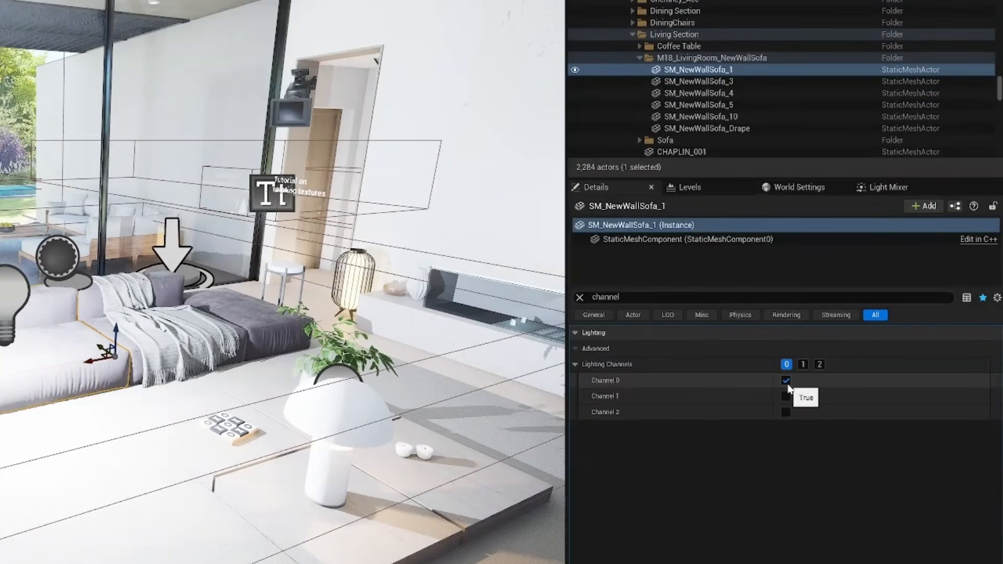
{"action": "left_click", "coordinate": [12, 297]}
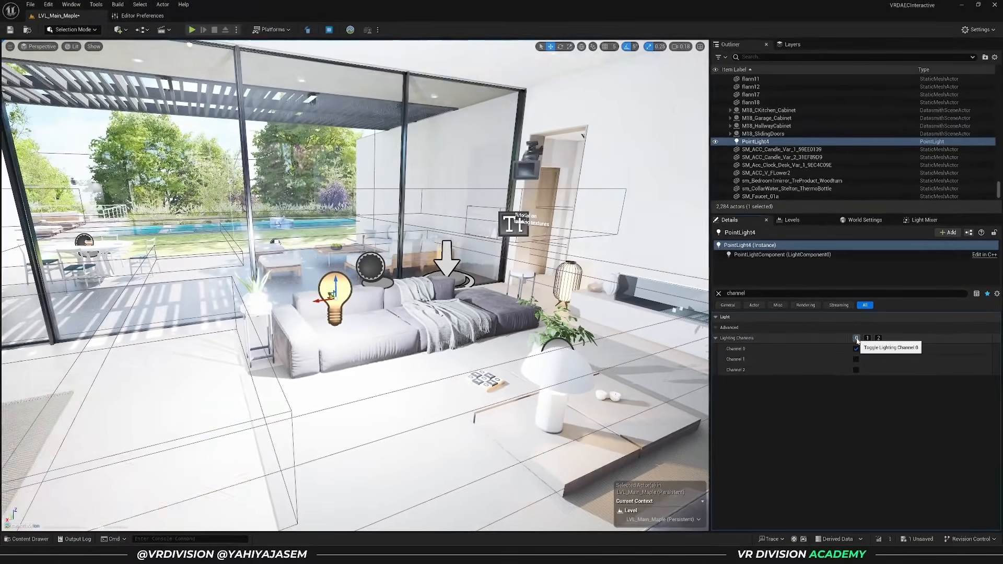
{"action": "left_click", "coordinate": [857, 338]}
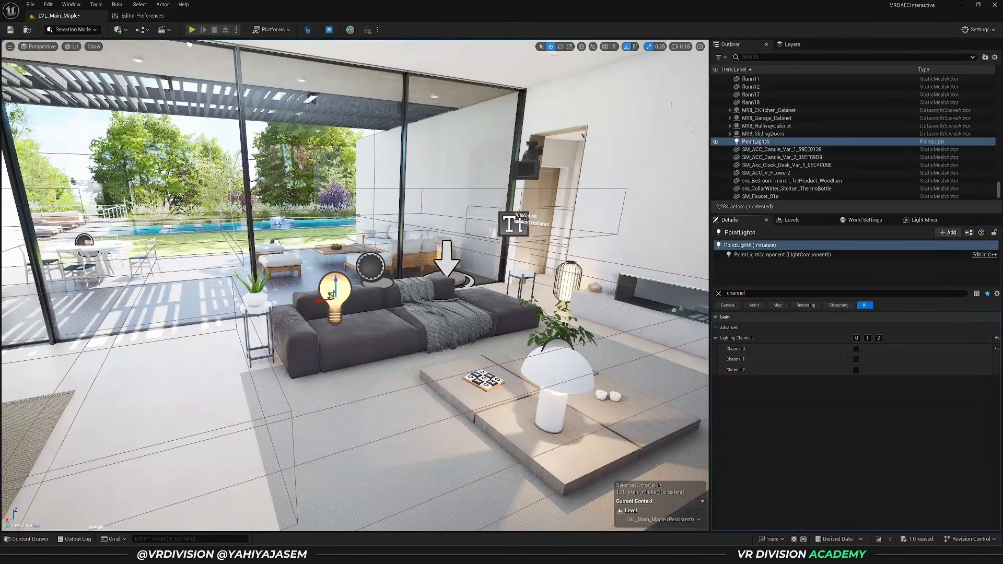
- Select the sofa pieces SM_NewWallSofa_3 and SM_NewWallSofa_1 together
{"action": "left_click", "coordinate": [312, 354]}
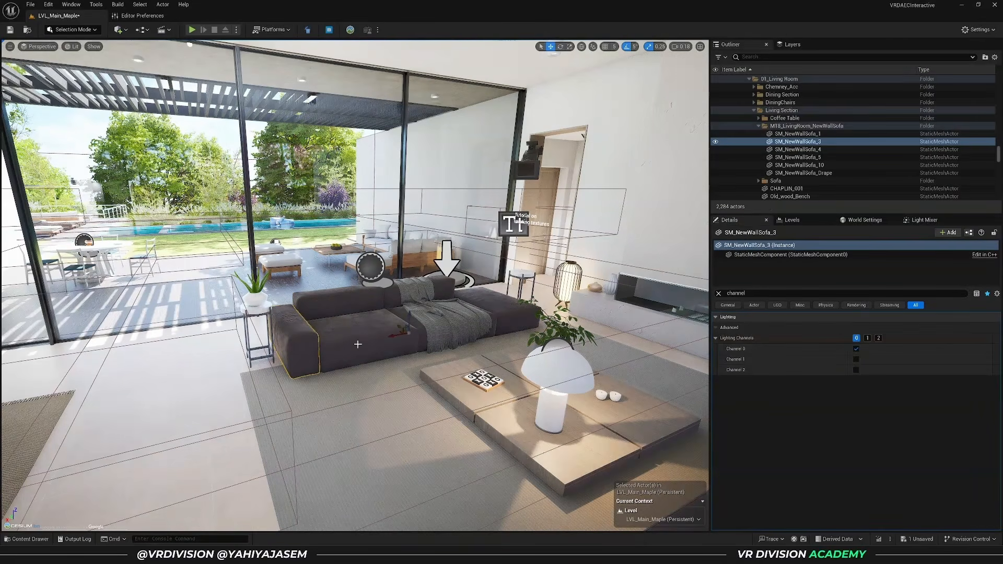
{"action": "left_click", "coordinate": [797, 133]}
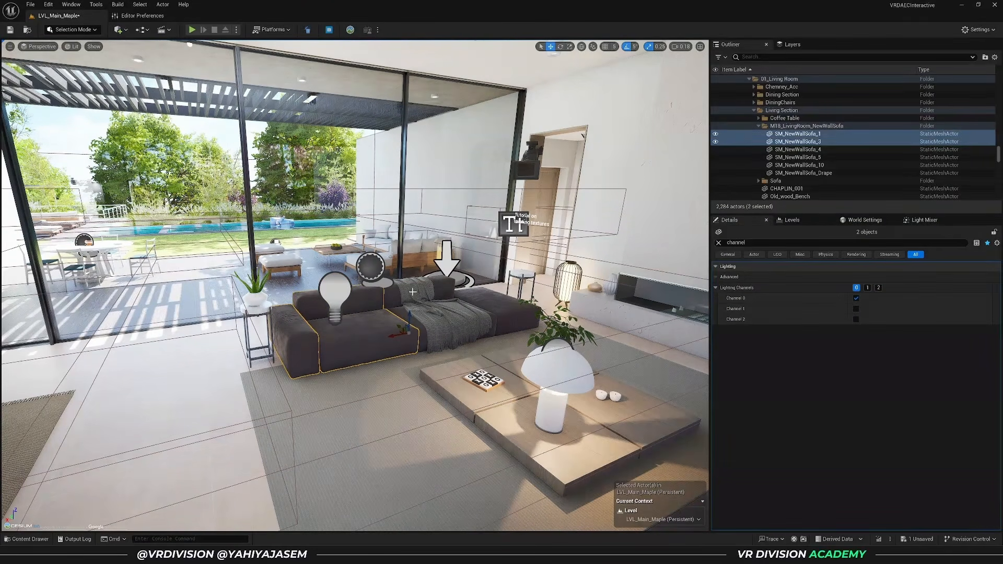
- Extend the sofa selection down to the drape piece and assign PointLight4 to lighting channel 1
{"action": "left_click", "coordinate": [806, 173], "text": "shift"}
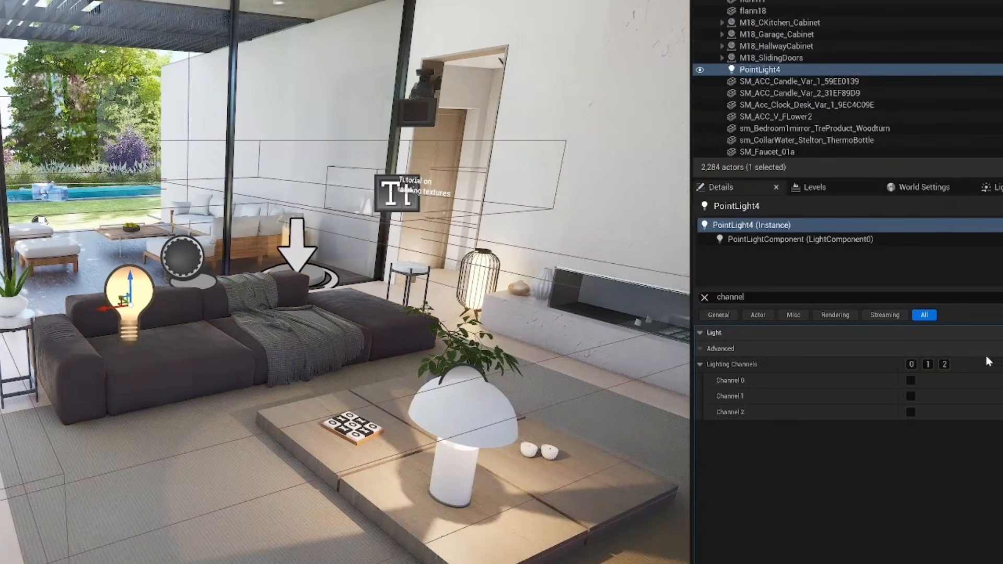
{"action": "left_click", "coordinate": [928, 364]}
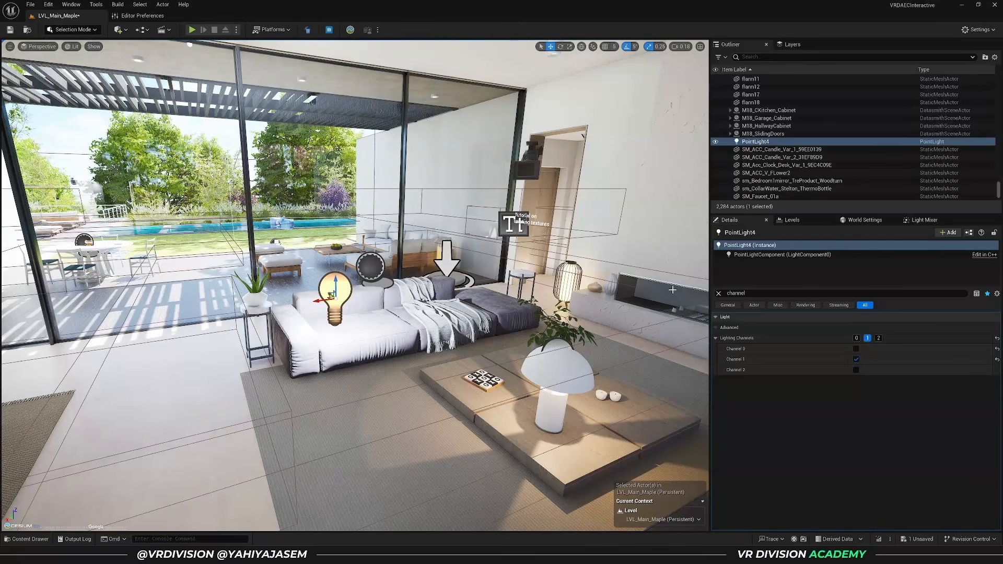
- Clear the property filter and set PointLight4's intensity to 0.5 cd
{"action": "left_click", "coordinate": [718, 294]}
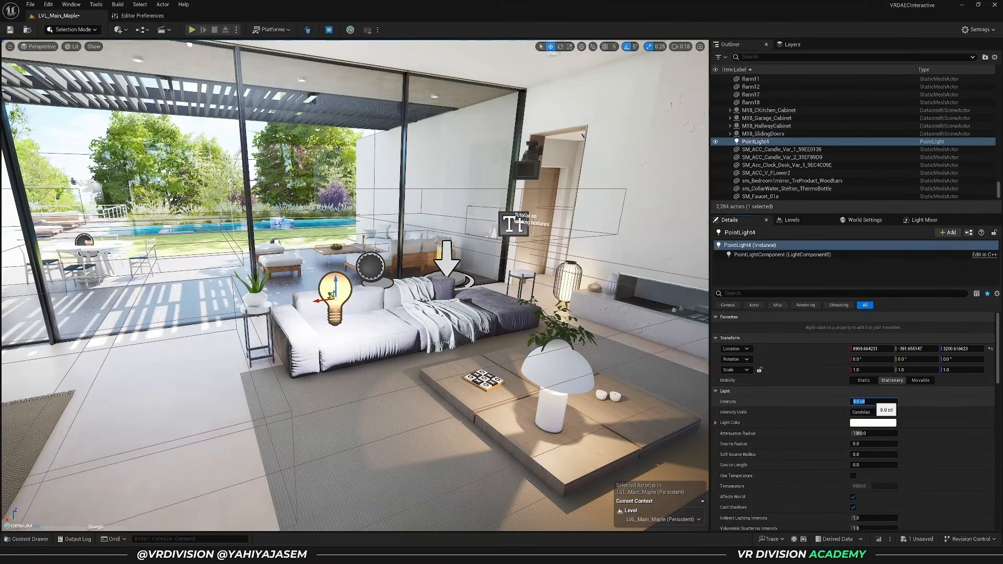
{"action": "left_click", "coordinate": [871, 402]}
{"action": "type", "text": ".5"}
{"action": "key", "text": "Return"}
- Move PointLight4 horizontally away from its spot above the sofa and hide the editor icons to check the lighting
{"action": "right_click_drag", "start_coordinate": [366, 314], "coordinate": [355, 361]}
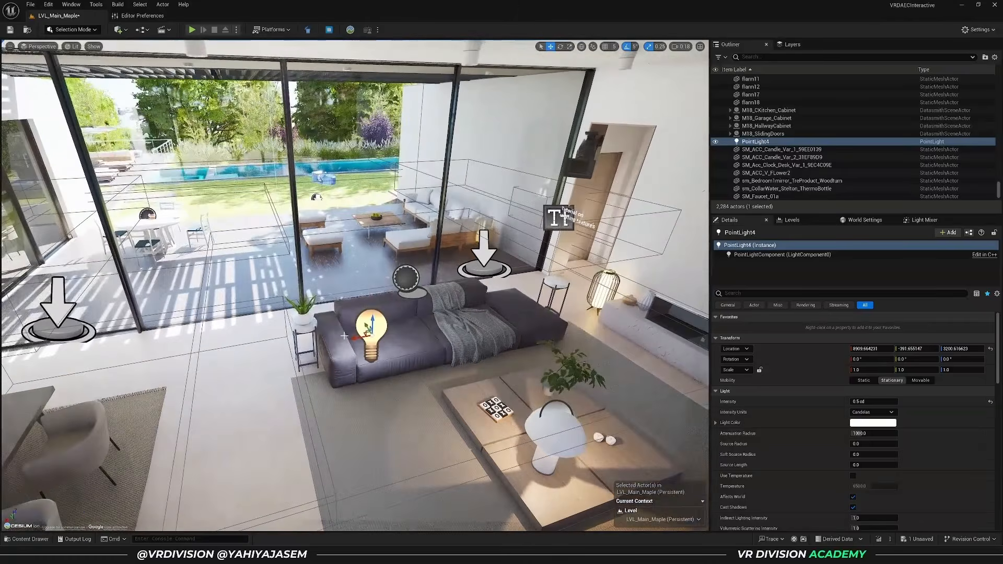
{"action": "left_click_drag", "start_coordinate": [368, 333], "coordinate": [501, 373]}
{"action": "key", "text": "g"}
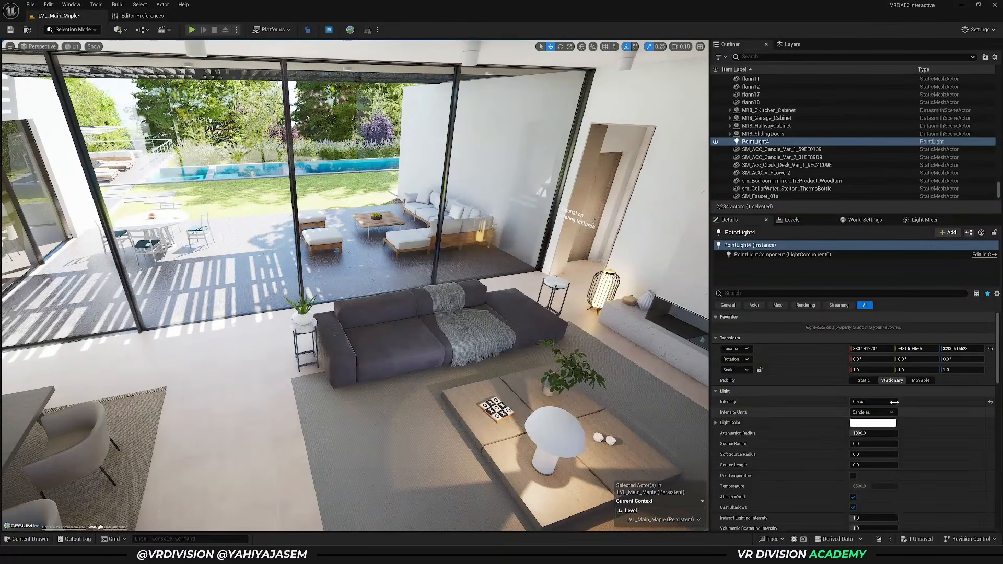
{"action": "key", "text": "Escape"}
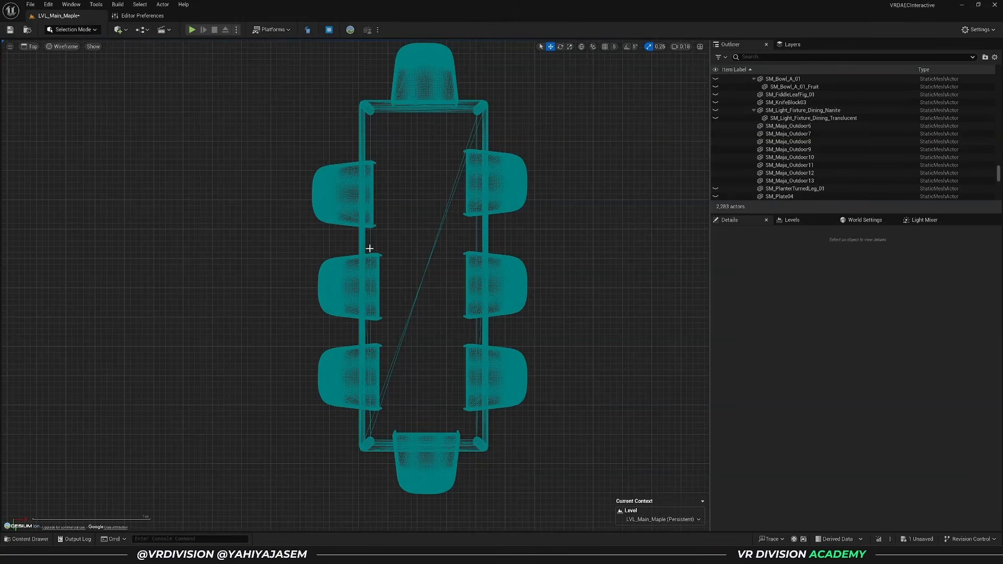
- Try rotating the upper chair on the dining table's left side in the top view, and undo the rotation
{"action": "left_click", "coordinate": [334, 211]}
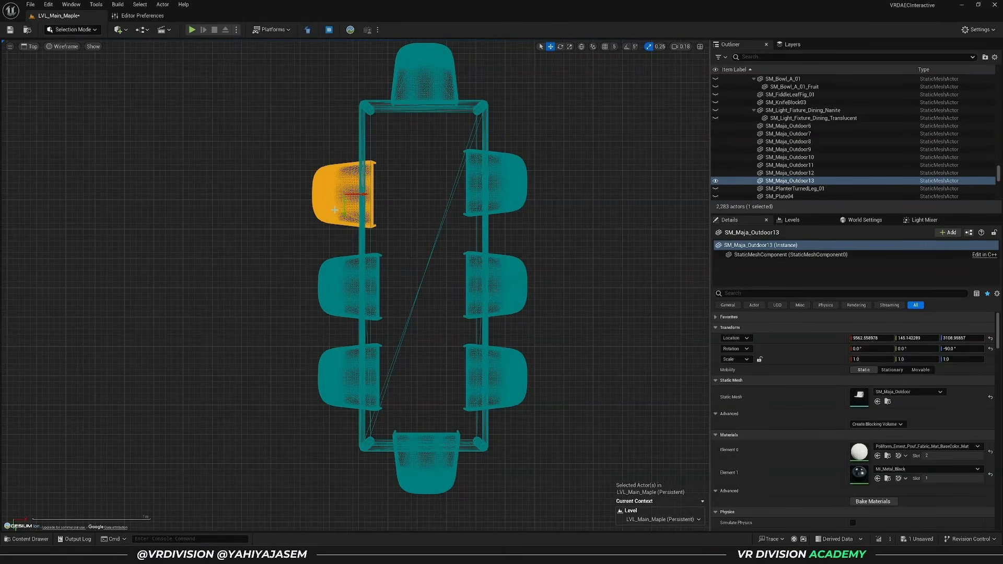
{"action": "key", "text": "e"}
{"action": "left_click_drag", "start_coordinate": [327, 209], "coordinate": [335, 214]}
{"action": "key", "text": "ctrl+z"}
{"action": "key", "text": "w"}
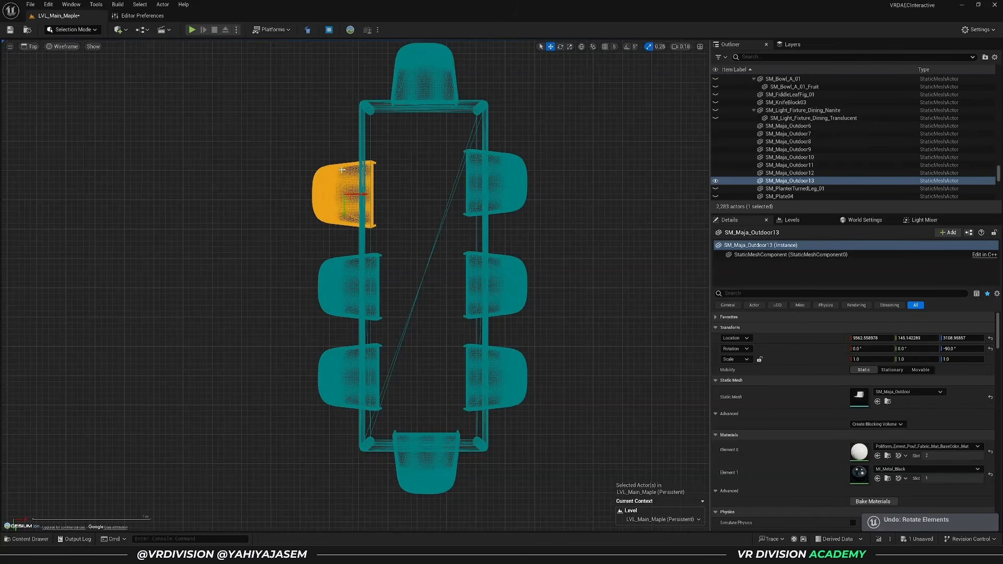
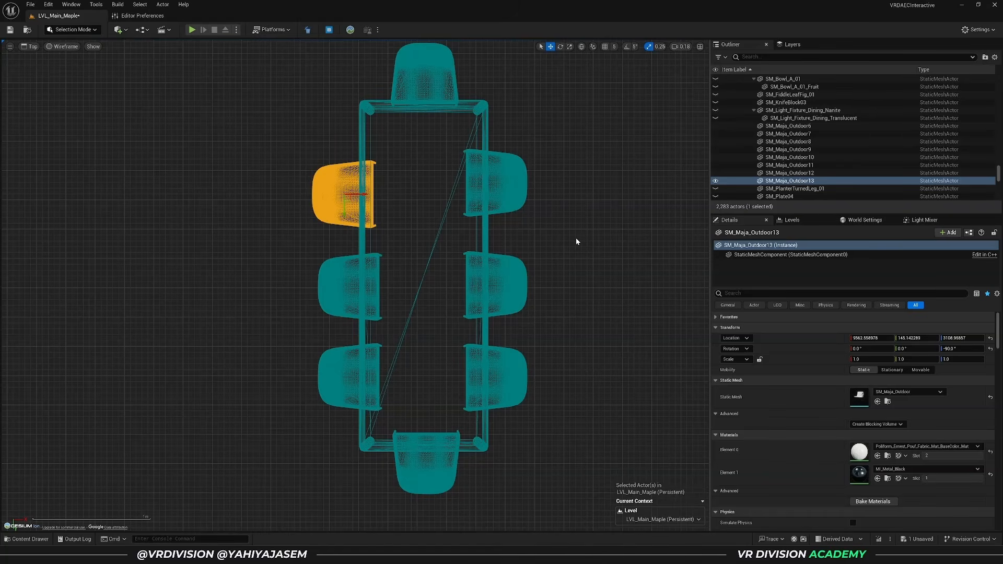
- Rotate the middle and lower chairs on the dining table's left side slightly away from square
{"action": "left_click", "coordinate": [372, 282]}
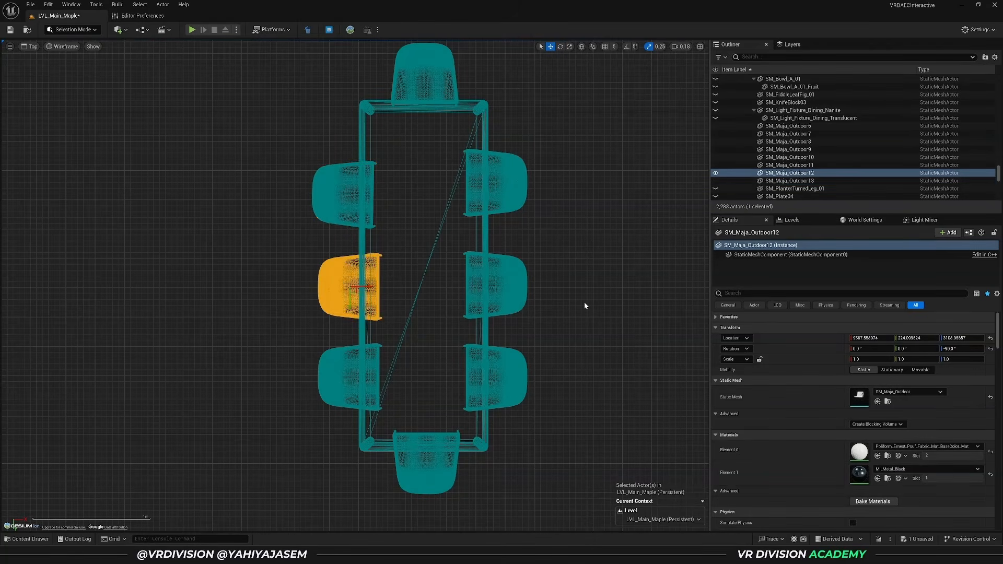
{"action": "mouse_move", "coordinate": [585, 302]}
{"action": "right_mouse_down", "text": "ctrl"}
{"action": "mouse_move", "coordinate": [570, 304]}
{"action": "mouse_move", "coordinate": [598, 315]}
{"action": "right_mouse_up", "text": "ctrl"}
{"action": "left_click", "coordinate": [322, 385]}
{"action": "left_click", "coordinate": [597, 315]}
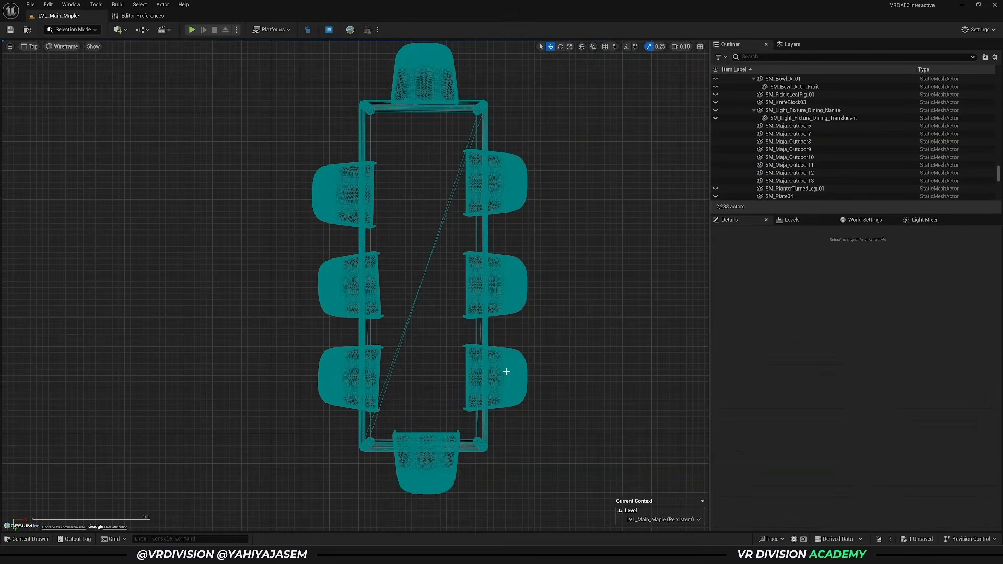
- Rotate the three chairs on the dining table's right side slightly, each by a different small angle
{"action": "left_click", "coordinate": [506, 372]}
{"action": "left_click", "coordinate": [523, 292]}
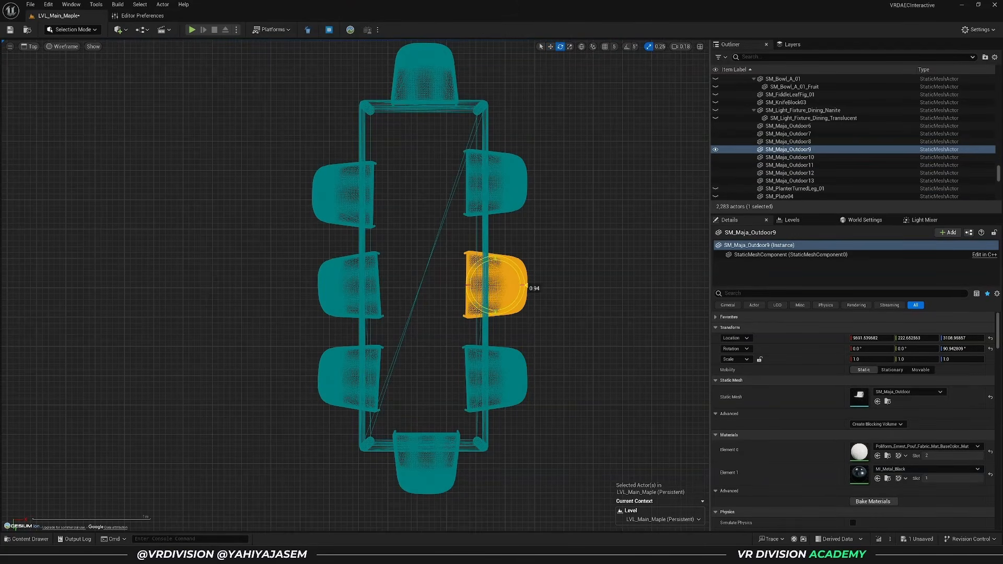
{"action": "left_click", "coordinate": [523, 194]}
{"action": "right_click_drag", "start_coordinate": [522, 195], "coordinate": [516, 195], "text": "ctrl"}
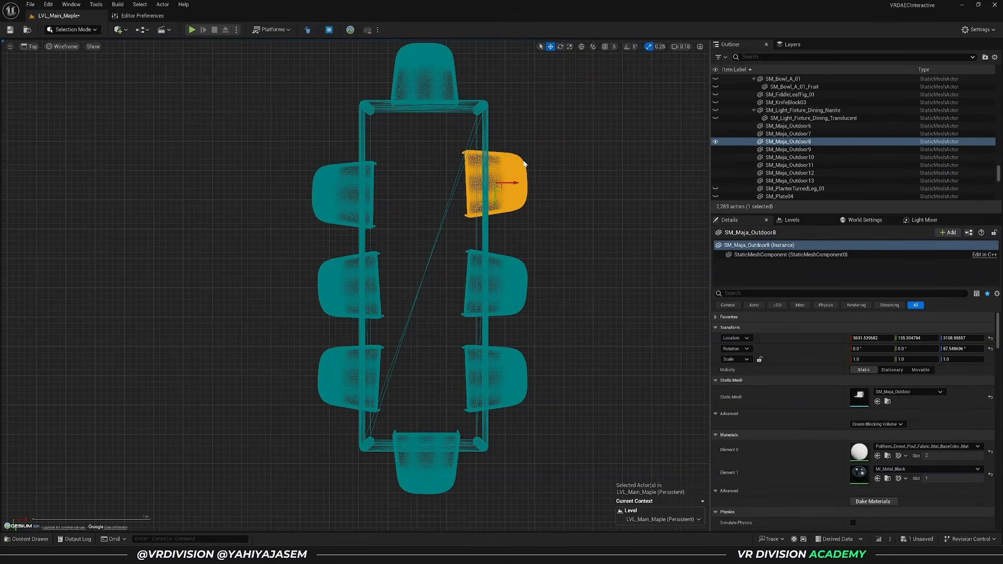
- Rotate the chairs at both ends of the dining table by a few degrees
{"action": "left_click", "coordinate": [443, 79]}
{"action": "right_click_drag", "start_coordinate": [497, 101], "coordinate": [506, 102], "text": "ctrl"}
{"action": "left_click", "coordinate": [426, 463]}
{"action": "right_click_drag", "start_coordinate": [595, 454], "coordinate": [602, 454], "text": "ctrl"}
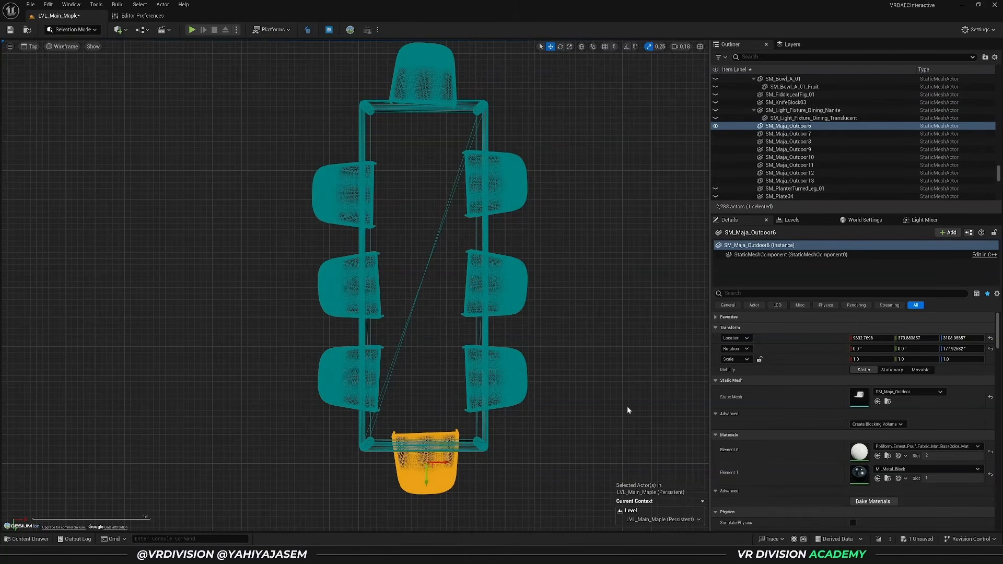
- Nudge the left-side chairs and the lower-right chair slightly to vary their spacing from the dining table, undoing any accidental table move
{"action": "left_click", "coordinate": [337, 181]}
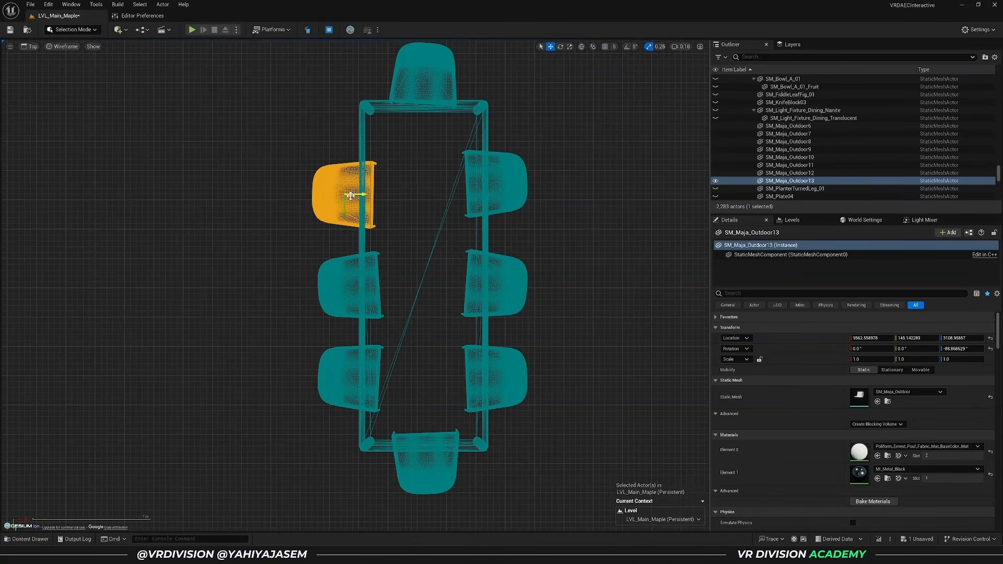
{"action": "left_click_drag", "start_coordinate": [358, 195], "coordinate": [362, 195]}
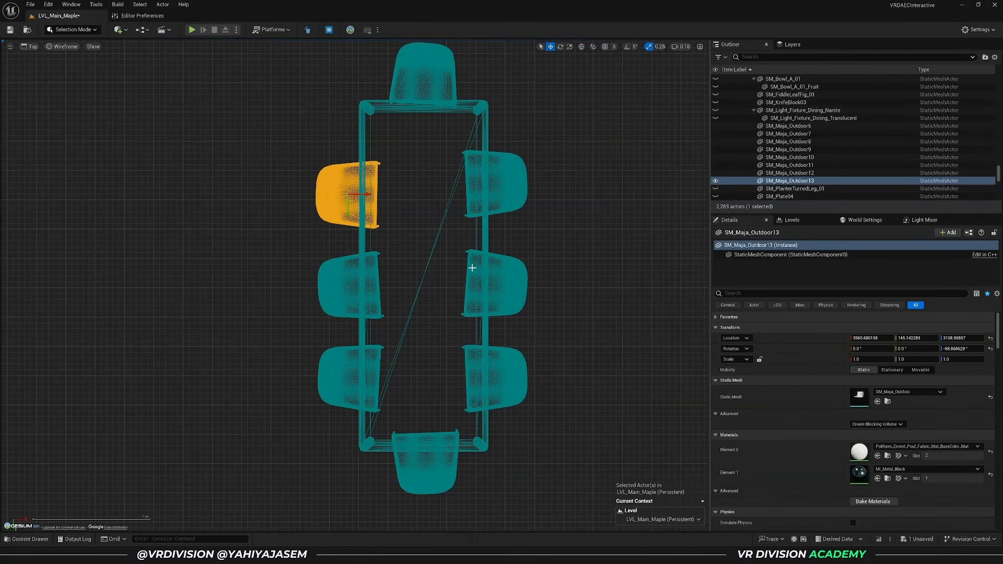
{"action": "left_click", "coordinate": [340, 286]}
{"action": "left_click", "coordinate": [378, 372]}
{"action": "left_click", "coordinate": [429, 409]}
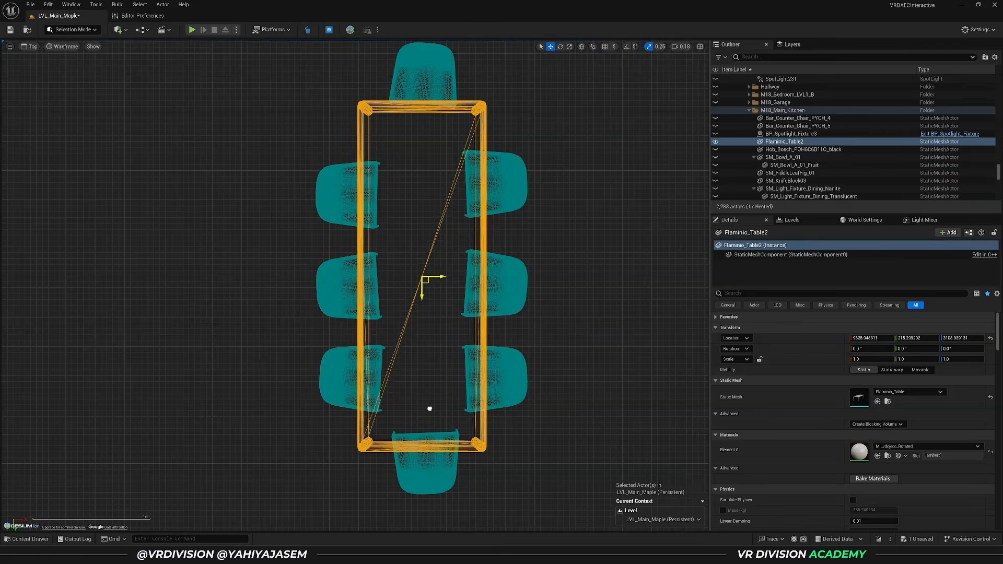
{"action": "key", "text": "ctrl+z"}
{"action": "left_click", "coordinate": [502, 380]}
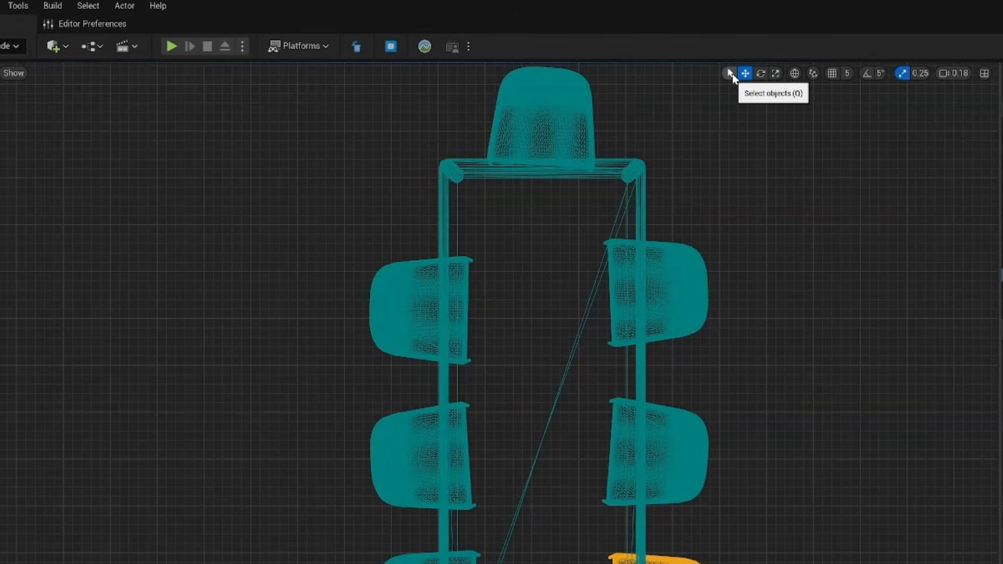
- Activate the Select objects tool and rotate the middle chair on the dining table's right side to about 92°
{"action": "left_click", "coordinate": [731, 77]}
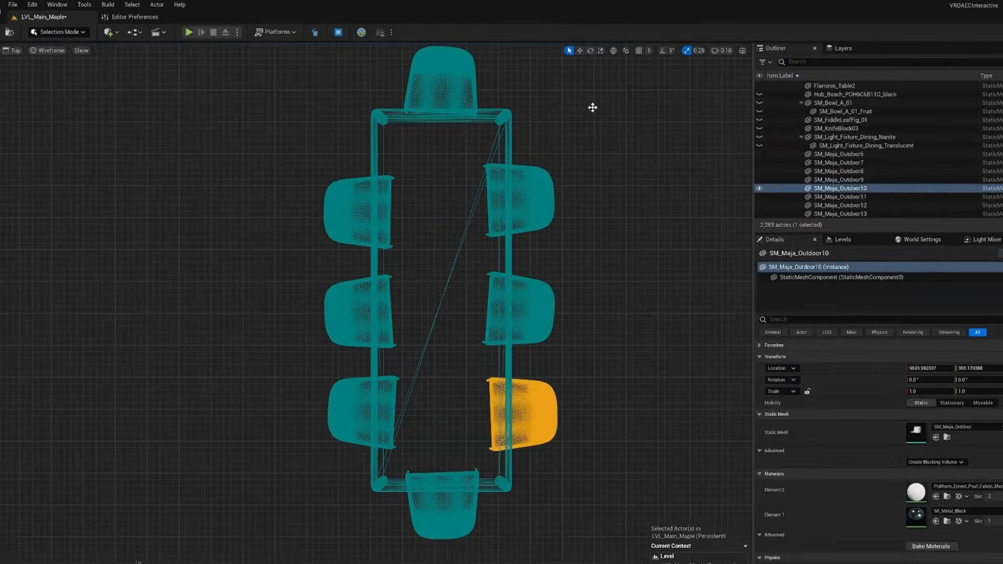
{"action": "left_click_drag", "start_coordinate": [561, 100], "coordinate": [250, 460]}
{"action": "left_click_drag", "start_coordinate": [548, 126], "coordinate": [313, 458]}
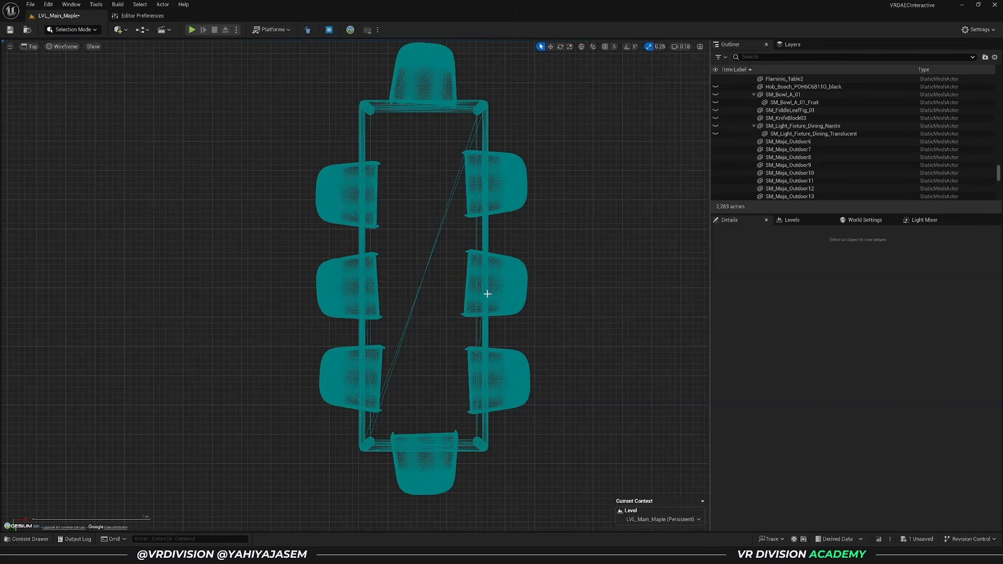
{"action": "left_click", "coordinate": [486, 293]}
{"action": "key", "text": "e"}
{"action": "left_click_drag", "start_coordinate": [524, 283], "coordinate": [522, 296]}
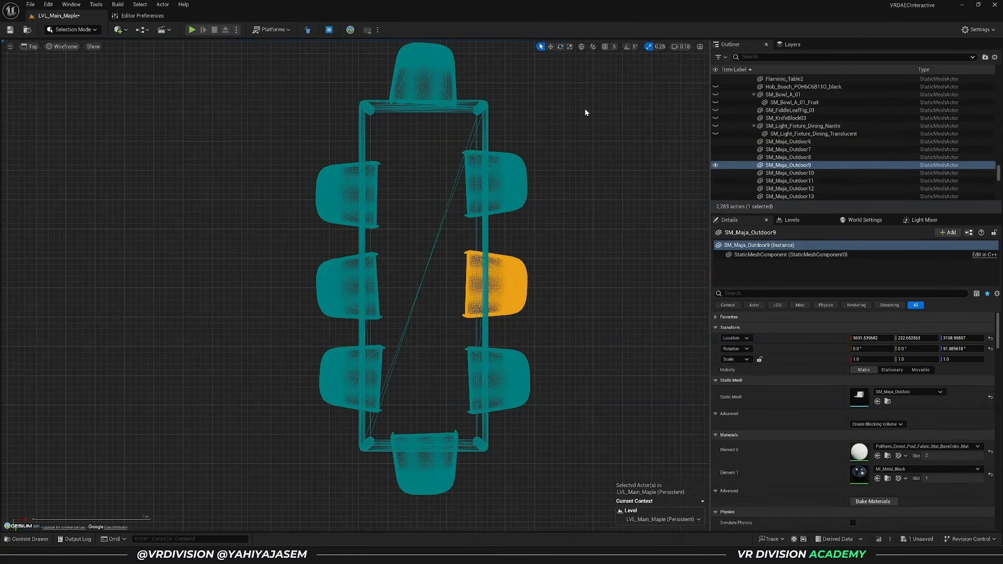
{"action": "left_click_drag", "start_coordinate": [586, 112], "coordinate": [254, 492]}
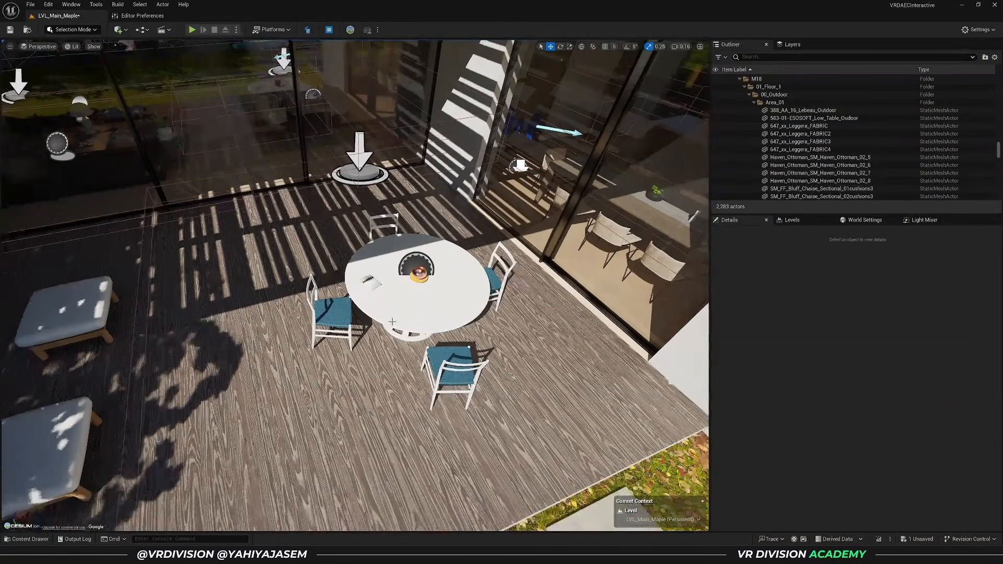
- Place the 533-xx_Doron outdoor armchair on the terrace beside the round dining table
{"action": "key", "text": "ctrl+space"}
{"action": "left_click_drag", "start_coordinate": [254, 228], "coordinate": [230, 308]}
- Select all four blue-seated chairs around the round terrace table together
{"action": "left_click", "coordinate": [345, 311]}
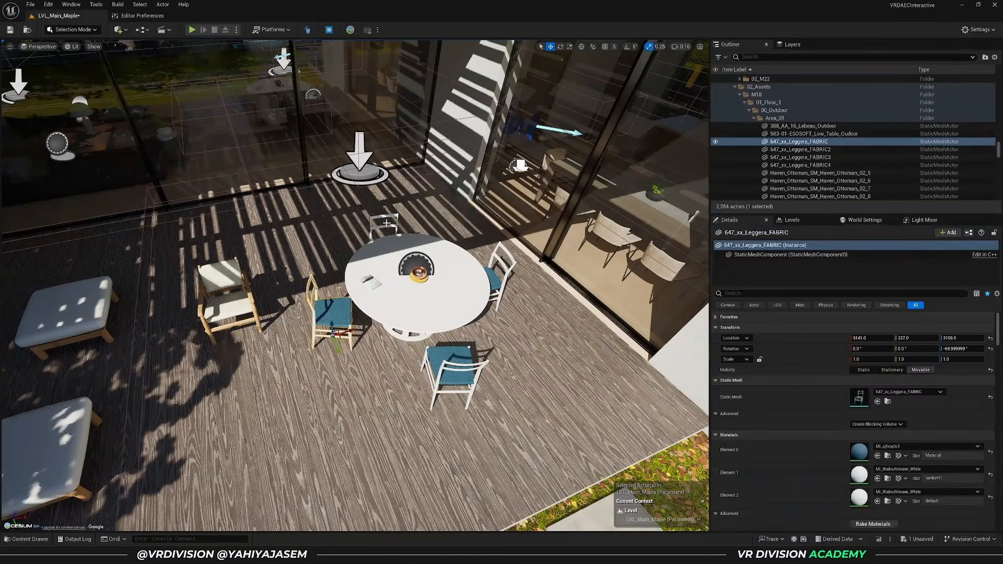
{"action": "left_click", "coordinate": [390, 215]}
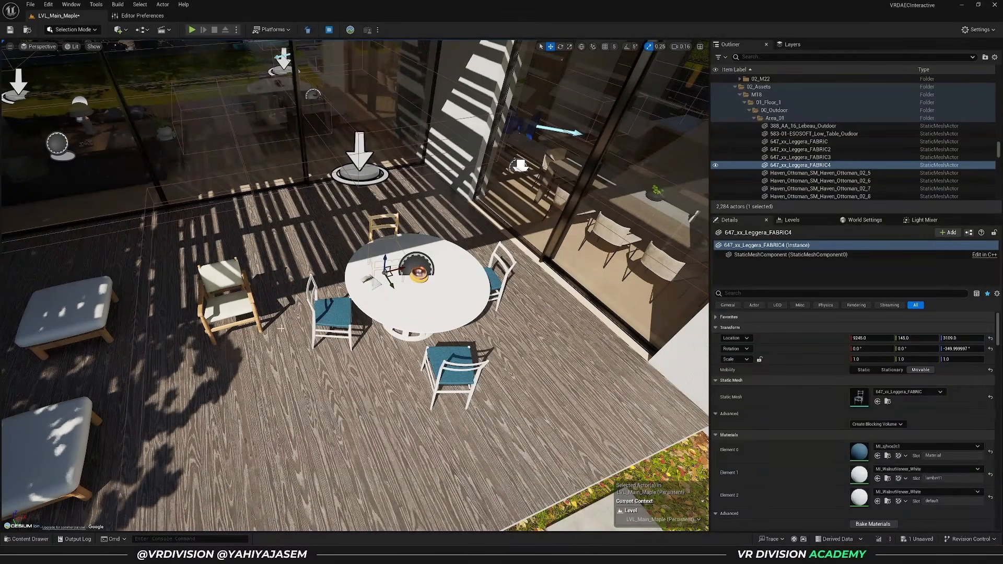
{"action": "left_click", "coordinate": [340, 318]}
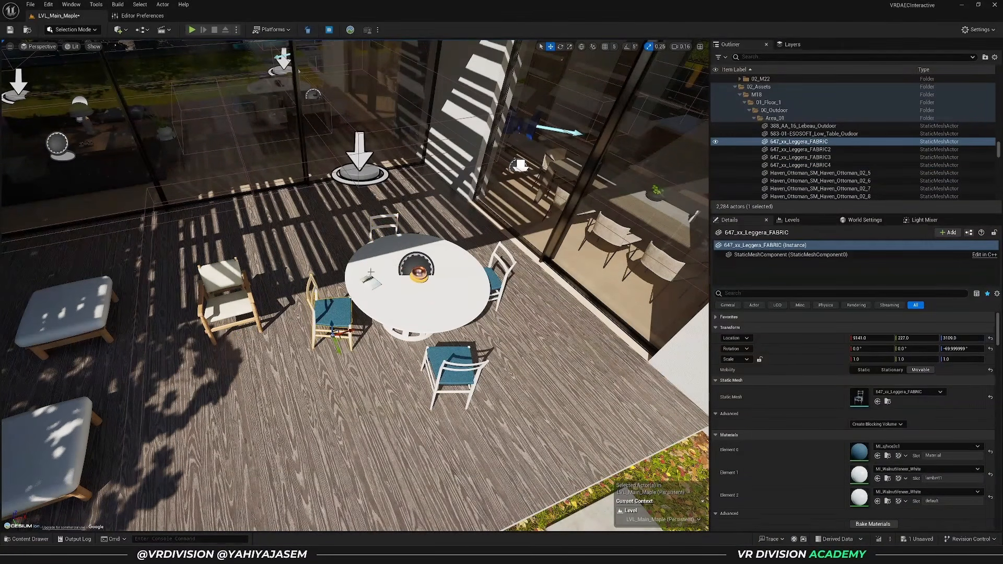
{"action": "left_click", "coordinate": [382, 226], "text": "ctrl"}
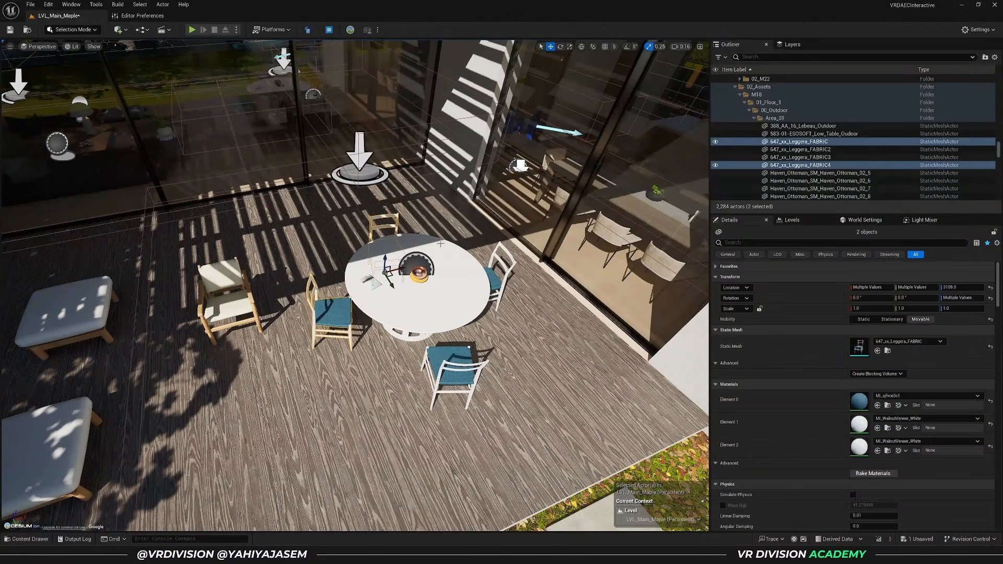
{"action": "left_click", "coordinate": [497, 283], "text": "ctrl"}
{"action": "left_click", "coordinate": [456, 358], "text": "ctrl"}
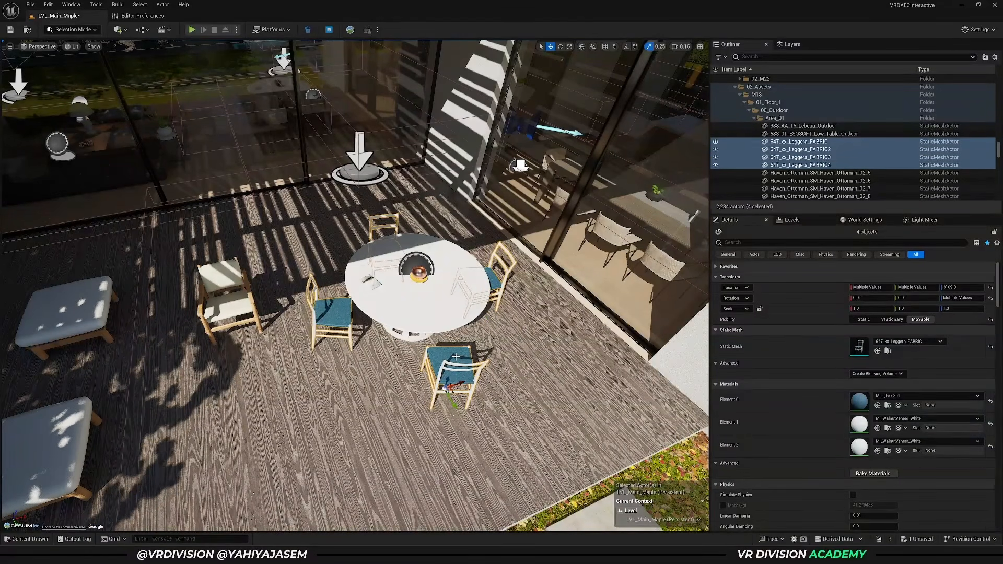
- Choose the 533-xx_Doron mesh in the project content and replace the four selected terrace chairs with it
{"action": "key", "text": "ctrl+space"}
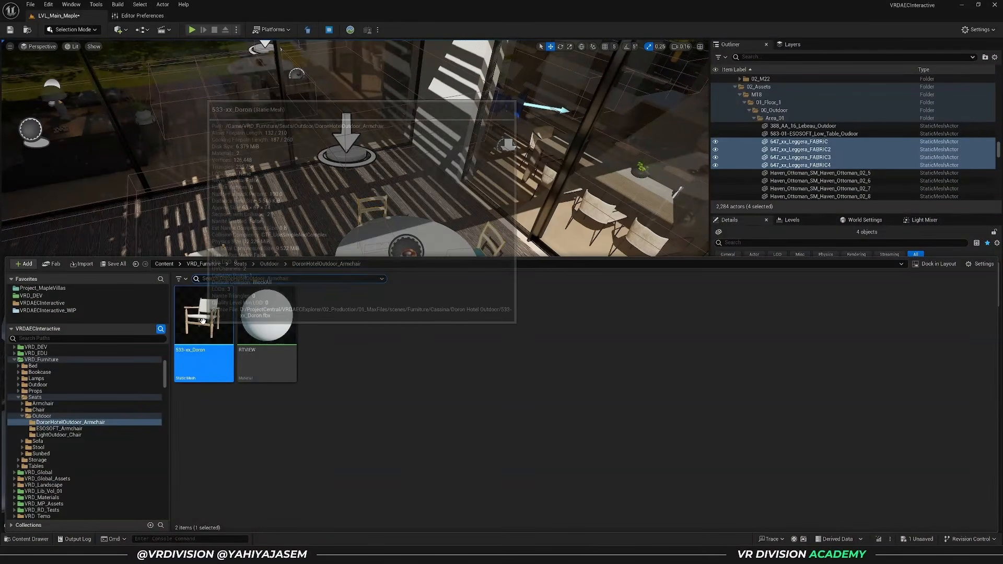
{"action": "right_click_drag", "start_coordinate": [238, 209], "coordinate": [236, 215]}
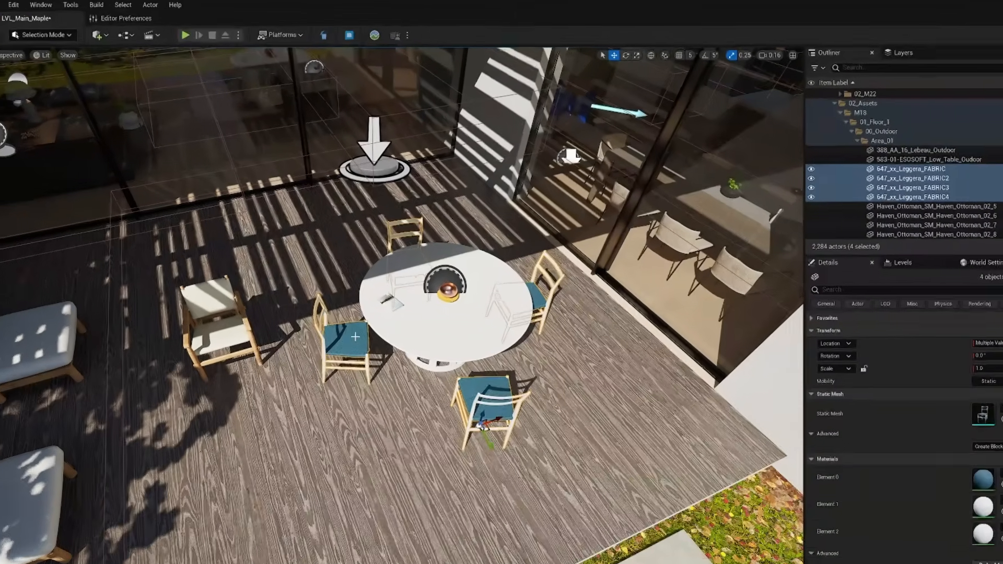
{"action": "right_click", "coordinate": [356, 337]}
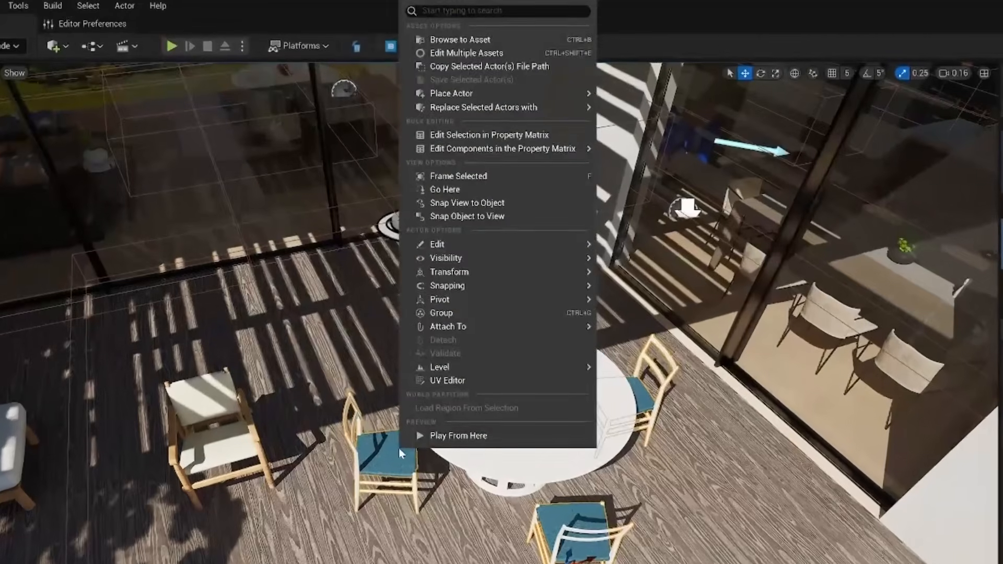
{"action": "mouse_move", "coordinate": [393, 82]}
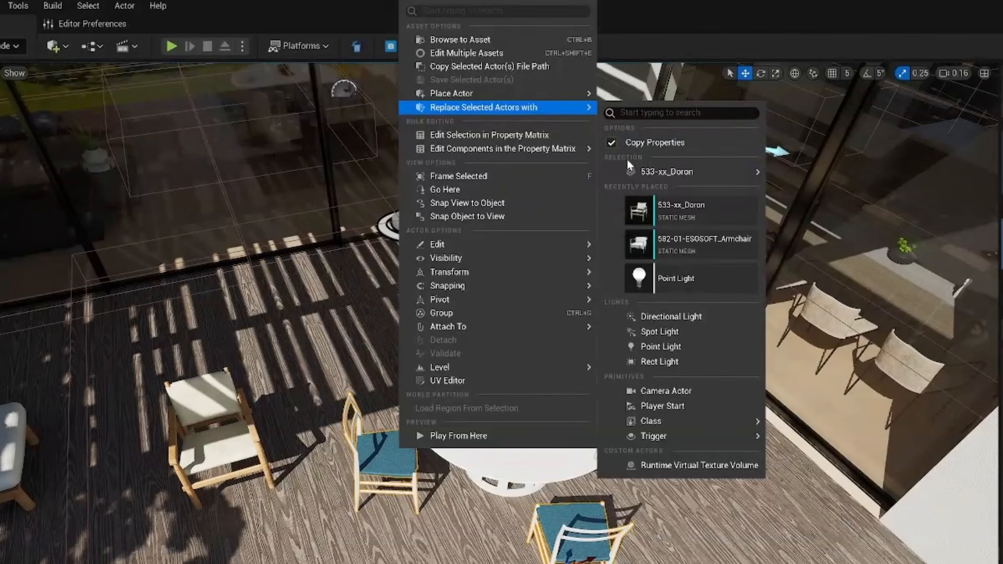
{"action": "mouse_move", "coordinate": [699, 170]}
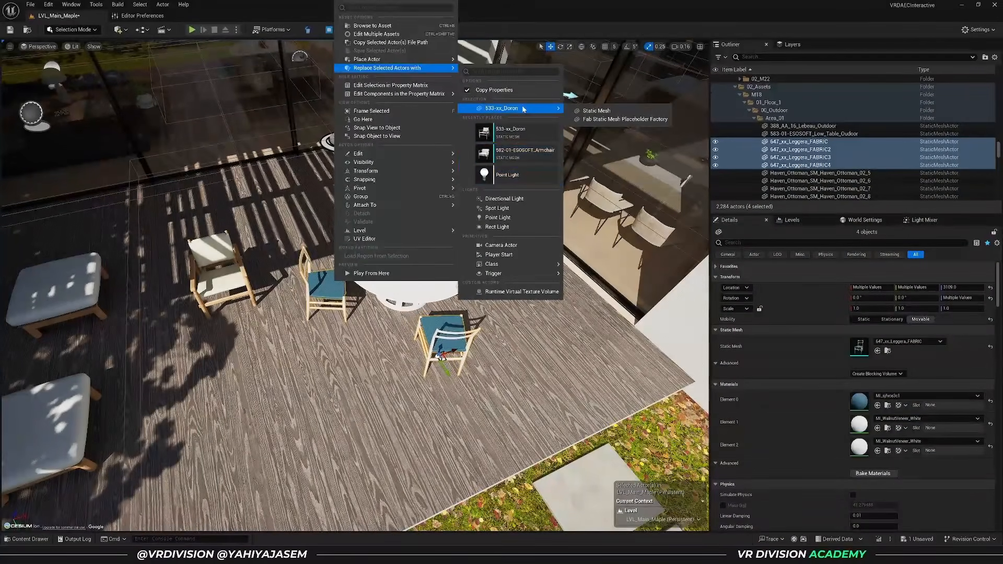
{"action": "left_click", "coordinate": [523, 109]}
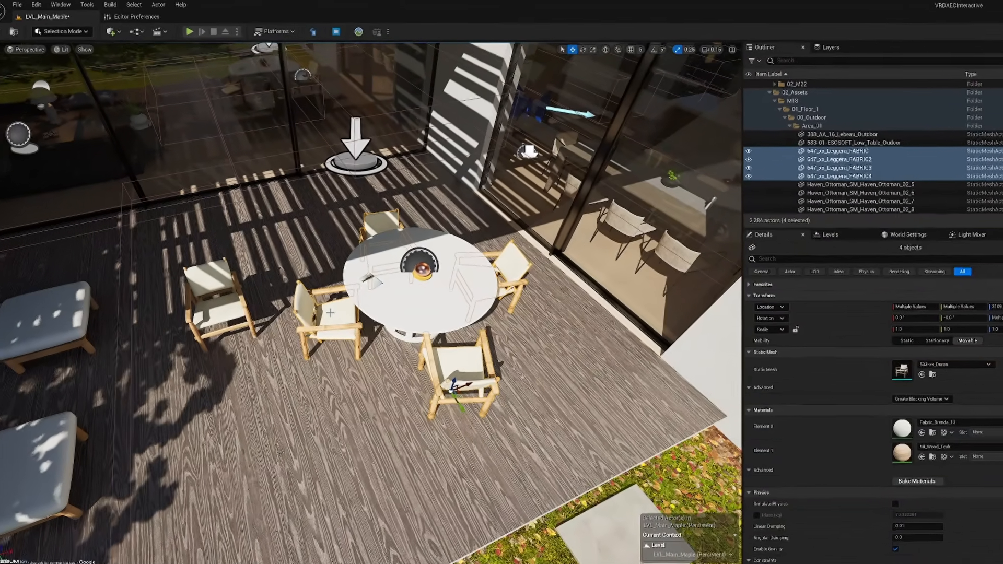
{"action": "right_click", "coordinate": [324, 291]}
{"action": "mouse_move", "coordinate": [392, 68]}
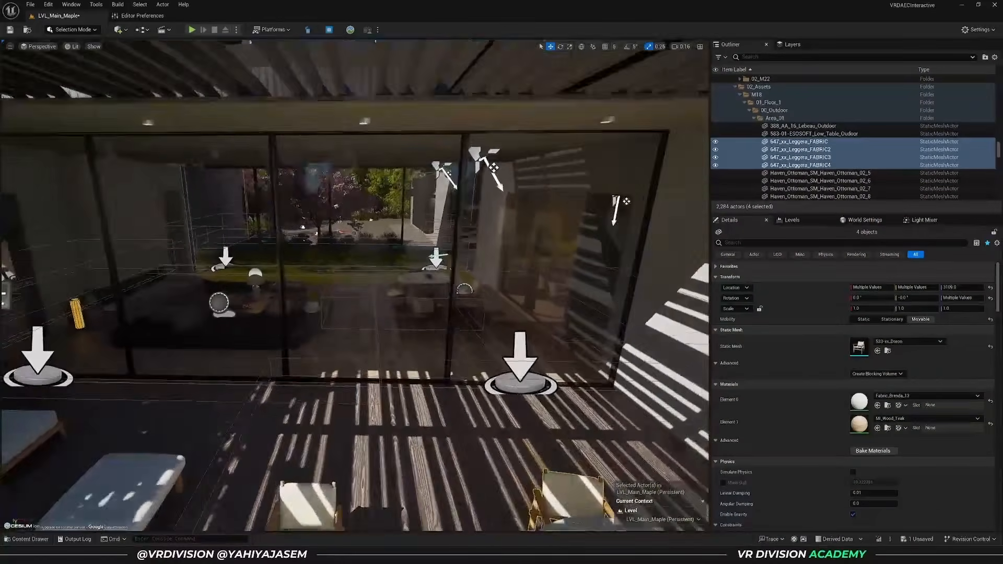
- Clear the selection and bring the ceiling spotlights inside the house into view
{"action": "key", "text": "w"}
{"action": "scroll", "coordinate": [355, 286], "scroll_direction": "up", "scroll_amount": 1}
{"action": "right_click_drag", "start_coordinate": [355, 286], "coordinate": [465, 268]}
{"action": "key", "text": "s"}
{"action": "right_click_drag", "start_coordinate": [311, 270], "coordinate": [272, 226]}
{"action": "key", "text": "Escape"}
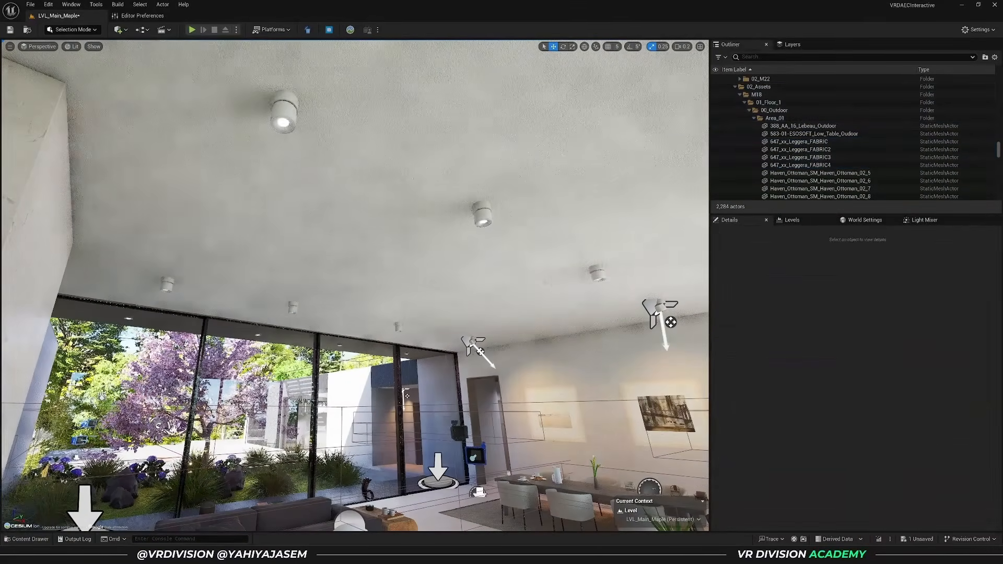
- Select the six living-room ceiling fixtures Tiny-2 to Tiny-7 and duplicate them slightly below the originals
{"action": "left_click", "coordinate": [598, 275]}
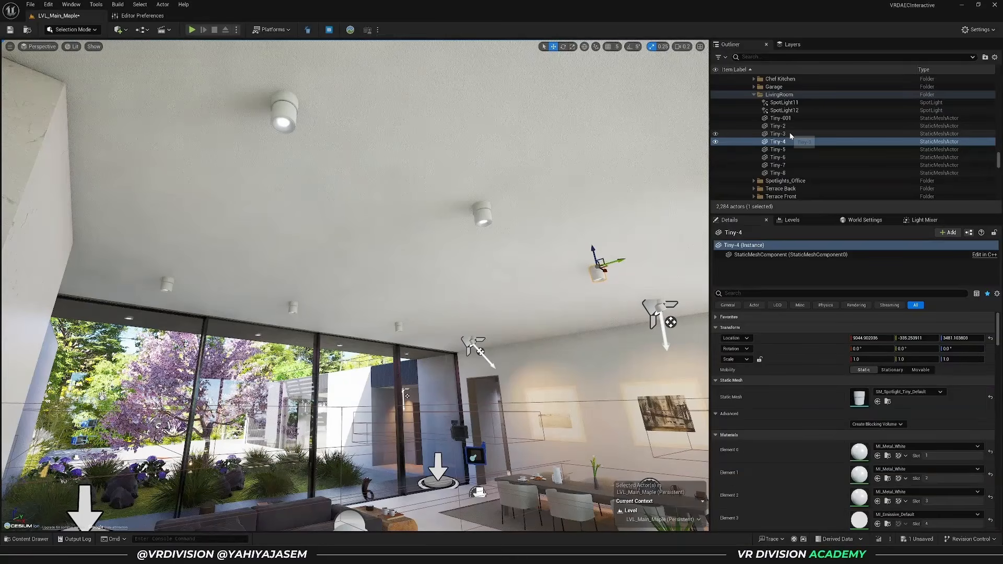
{"action": "left_click", "coordinate": [786, 127]}
{"action": "left_click", "coordinate": [783, 166], "text": "shift"}
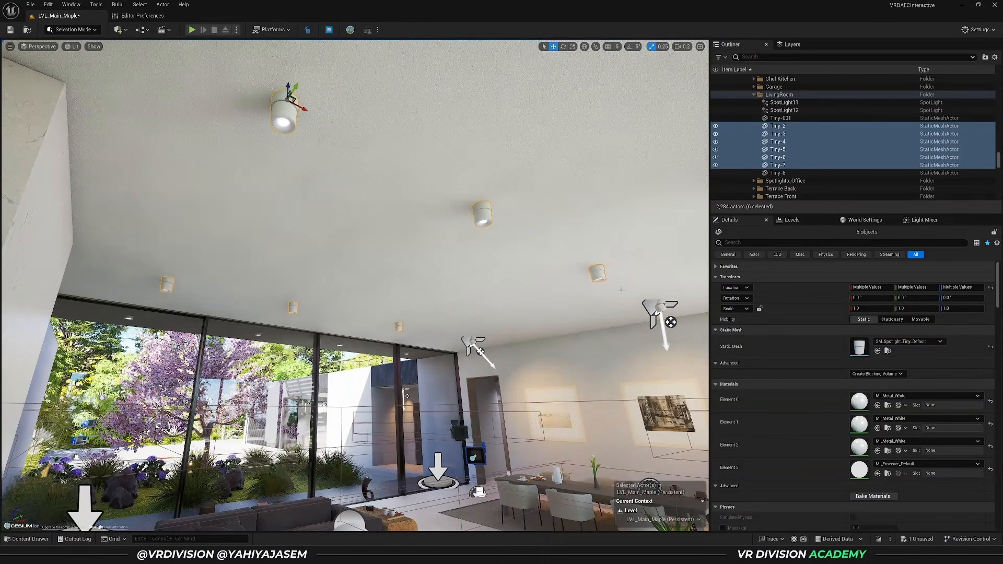
{"action": "left_click_drag", "start_coordinate": [287, 84], "coordinate": [393, 148], "text": "alt"}
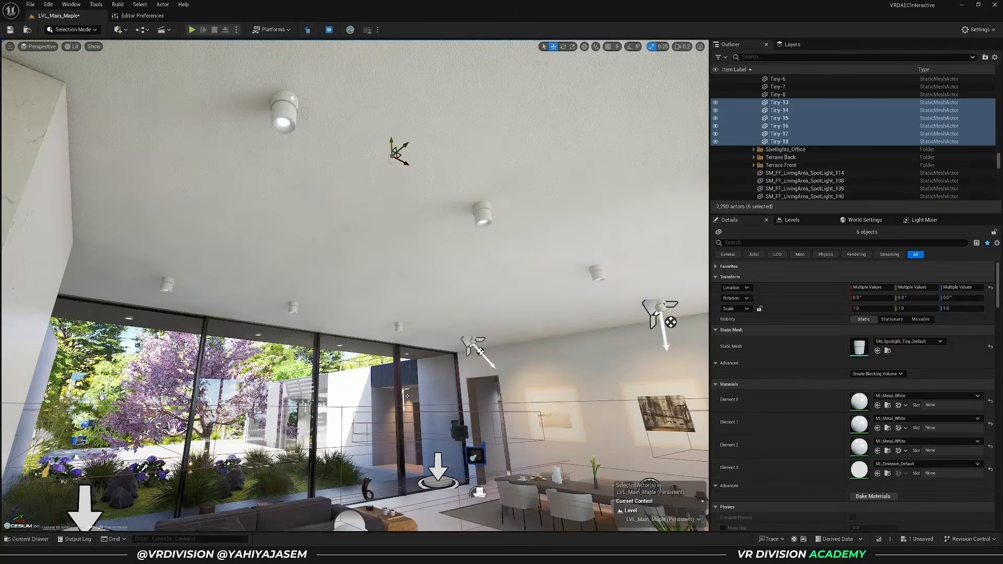
{"action": "left_click_drag", "start_coordinate": [217, 247], "coordinate": [223, 290], "text": "alt"}
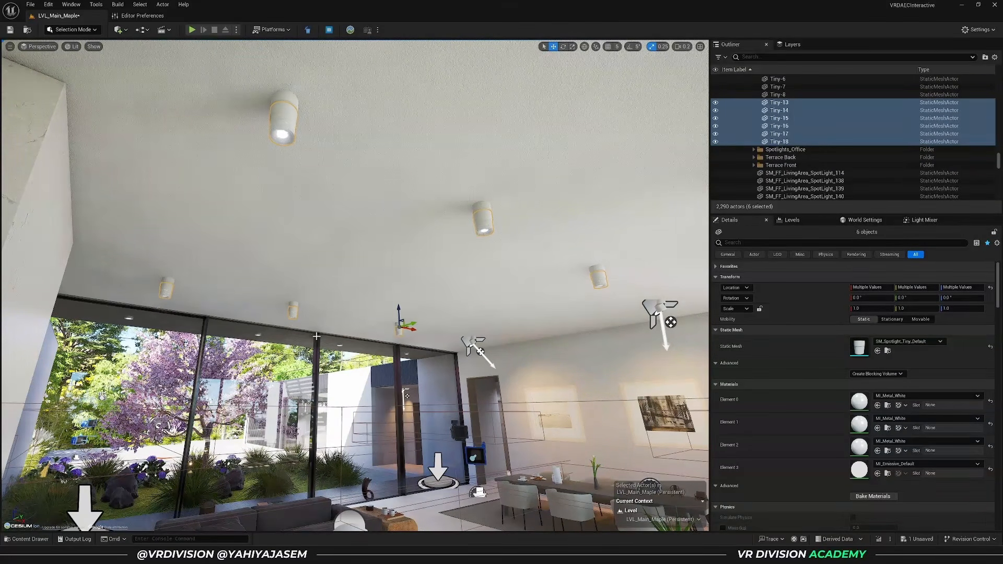
- Replace the six selected fixture copies with Spot Light actors
{"action": "right_click", "coordinate": [478, 230]}
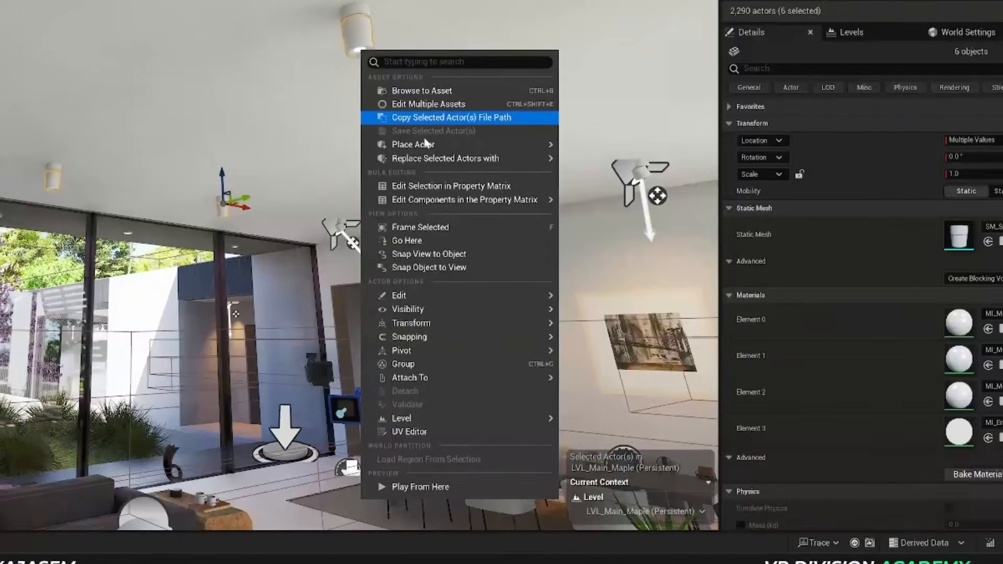
{"action": "mouse_move", "coordinate": [518, 300]}
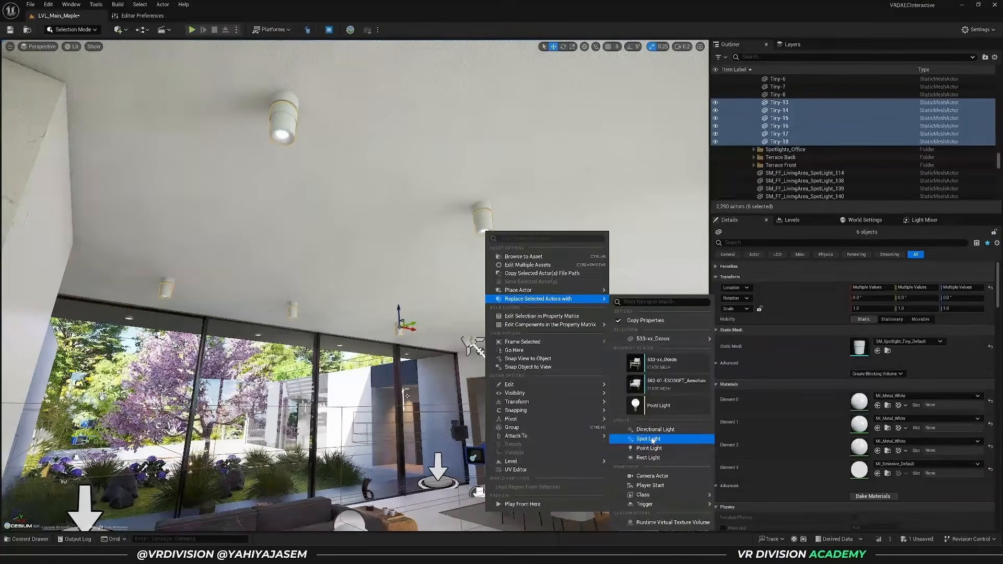
{"action": "left_click", "coordinate": [622, 383]}
{"action": "right_click_drag", "start_coordinate": [470, 314], "coordinate": [472, 332]}
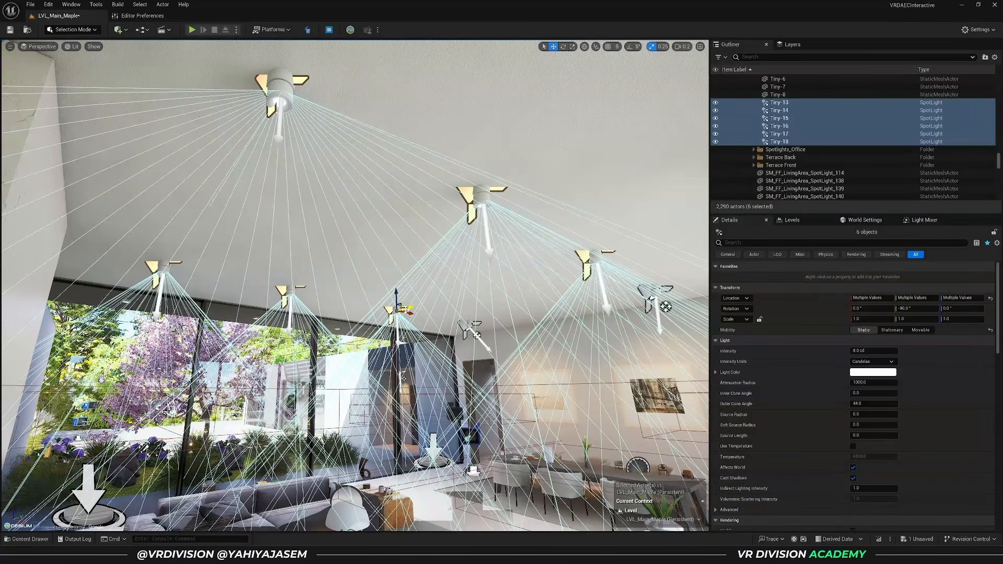
- Lower the six new spotlights together so they sit just beneath their ceiling fixtures
{"action": "key", "text": "w"}
{"action": "right_click_drag", "start_coordinate": [272, 83], "coordinate": [465, 59]}
{"action": "key", "text": "w"}
{"action": "right_click_drag", "start_coordinate": [455, 263], "coordinate": [105, 263]}
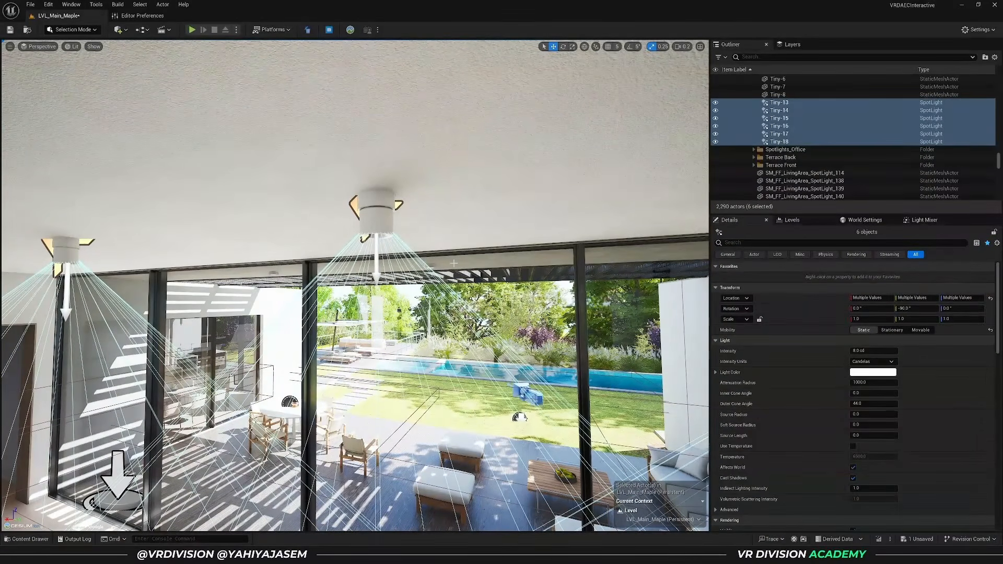
{"action": "left_click", "coordinate": [354, 210], "text": "ctrl"}
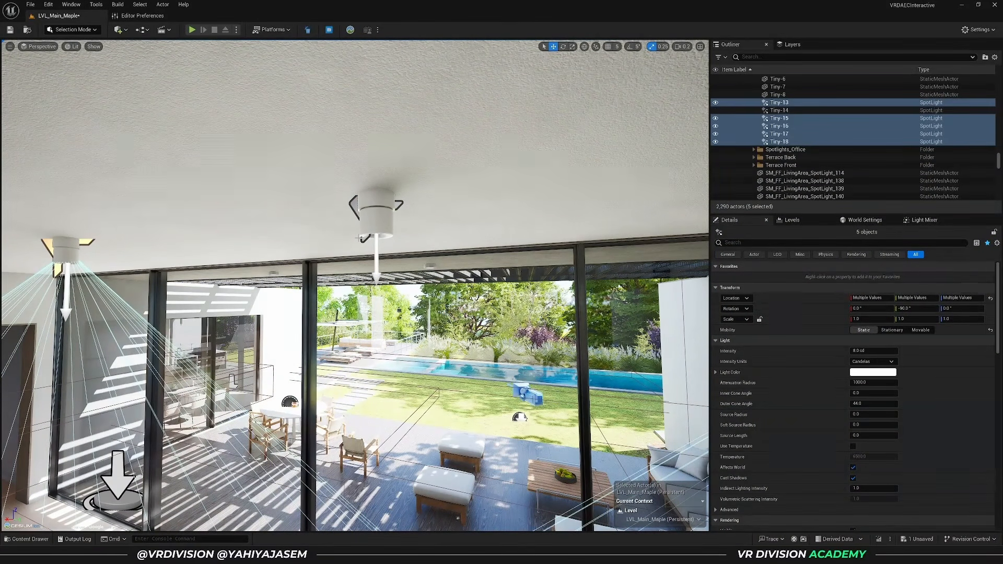
{"action": "left_click", "coordinate": [357, 208], "text": "ctrl"}
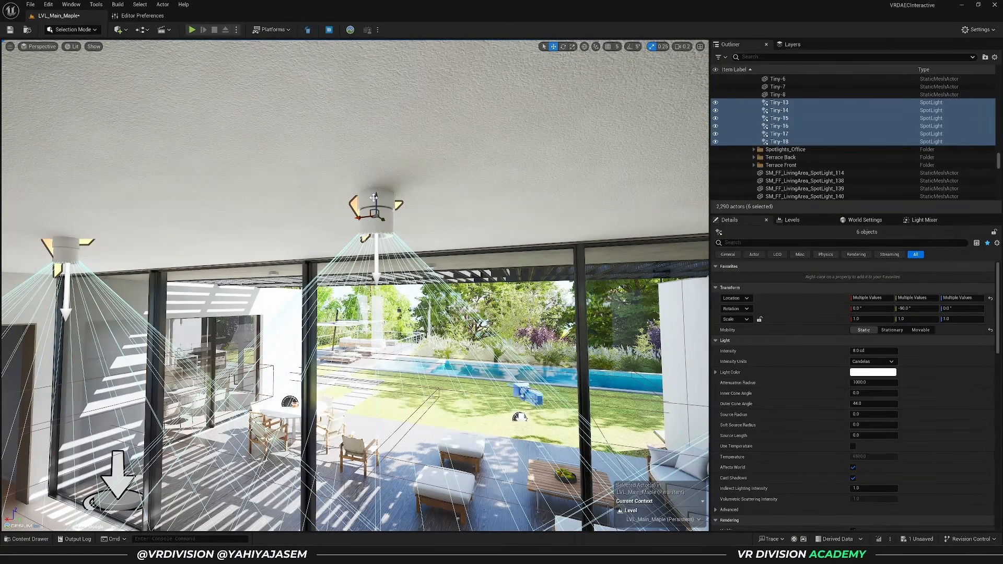
{"action": "left_click_drag", "start_coordinate": [376, 200], "coordinate": [375, 231]}
{"action": "mouse_move", "coordinate": [375, 231]}
{"action": "right_mouse_down"}
{"action": "mouse_move", "coordinate": [377, 256]}
{"action": "mouse_move", "coordinate": [324, 253]}
{"action": "mouse_move", "coordinate": [313, 238]}
{"action": "mouse_move", "coordinate": [363, 235]}
{"action": "right_mouse_up"}
- Check the existing wall spotlight's settings and set the intensity of spotlights Tiny-13 to Tiny-18 to 1.0 cd
{"action": "right_click", "coordinate": [421, 212]}
{"action": "left_click", "coordinate": [346, 243]}
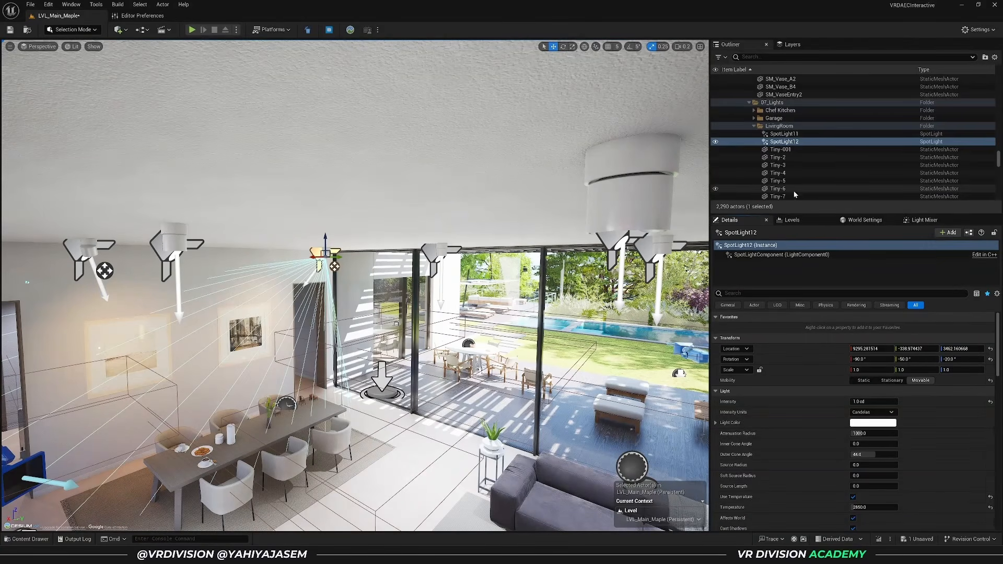
{"action": "scroll", "coordinate": [791, 178], "scroll_direction": "down", "scroll_amount": 3}
{"action": "left_click", "coordinate": [779, 124]}
{"action": "left_click", "coordinate": [779, 164], "text": "shift"}
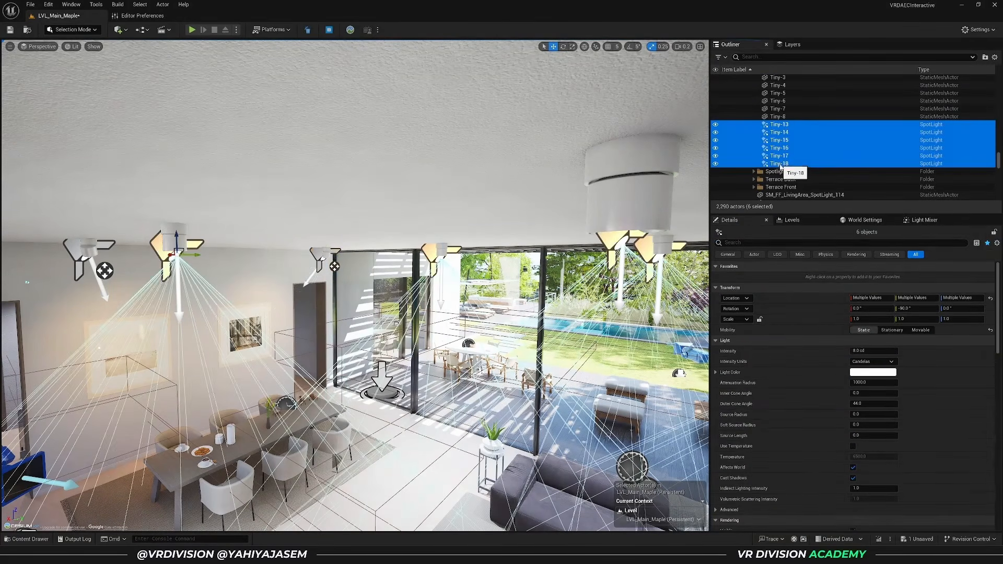
{"action": "left_click", "coordinate": [786, 351], "text": "shift"}
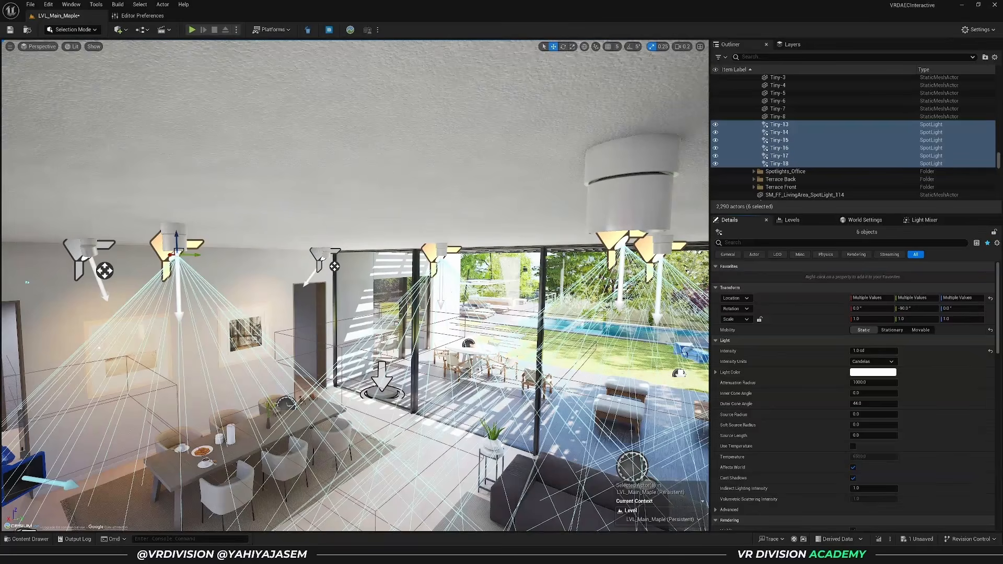
- Enable Use Temperature on spotlights Tiny-13 to Tiny-18 and set it to 2850, matching the existing wall spotlight
{"action": "left_click", "coordinate": [330, 257]}
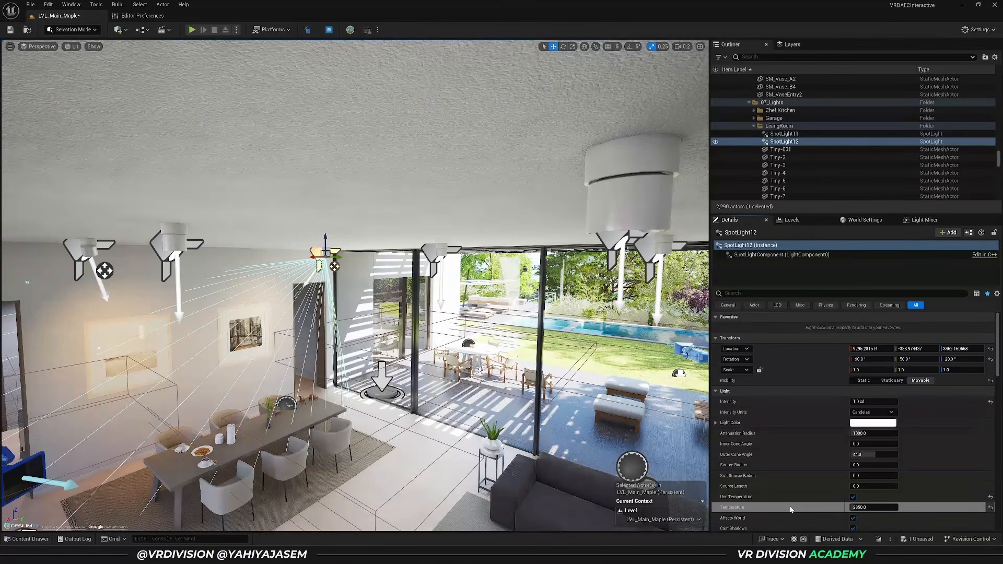
{"action": "scroll", "coordinate": [807, 174], "scroll_direction": "down", "scroll_amount": 5}
{"action": "left_click", "coordinate": [776, 112]}
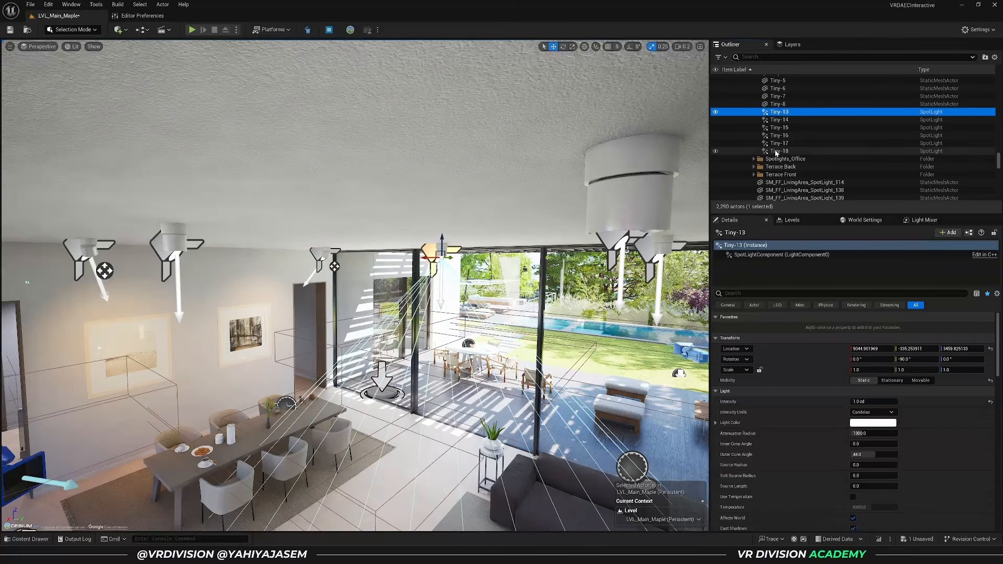
{"action": "left_click", "coordinate": [779, 151], "text": "shift"}
{"action": "left_click", "coordinate": [775, 116]}
{"action": "left_click", "coordinate": [779, 151], "text": "shift"}
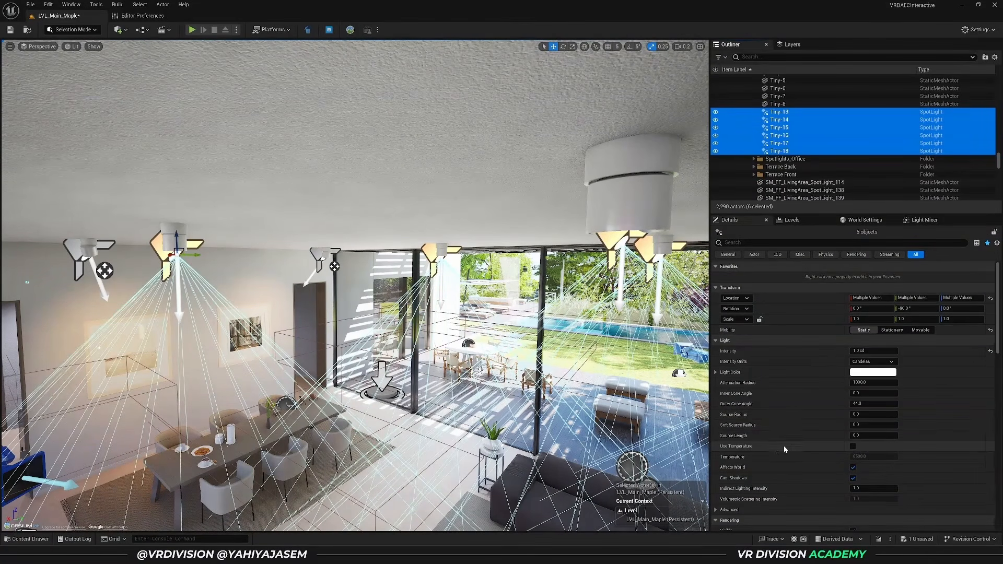
{"action": "left_click", "coordinate": [856, 446]}
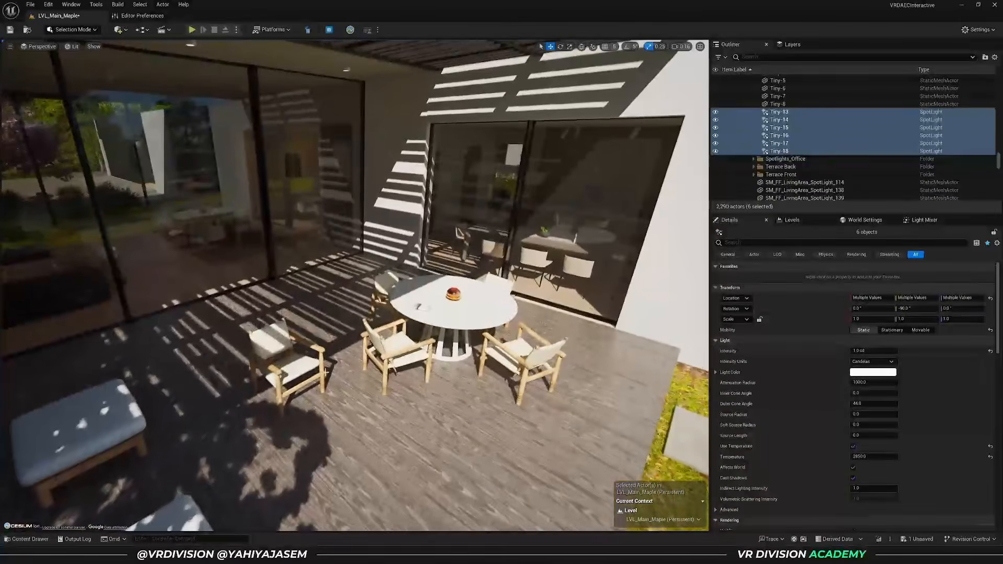
- Remove the spare armchair standing apart from the round terrace table and choose the 647_xx_Leggera_FABRIC mesh in the project content
{"action": "left_click", "coordinate": [393, 348]}
{"action": "key", "text": "Escape"}
{"action": "left_click", "coordinate": [393, 348]}
{"action": "key", "text": "ctrl+b"}
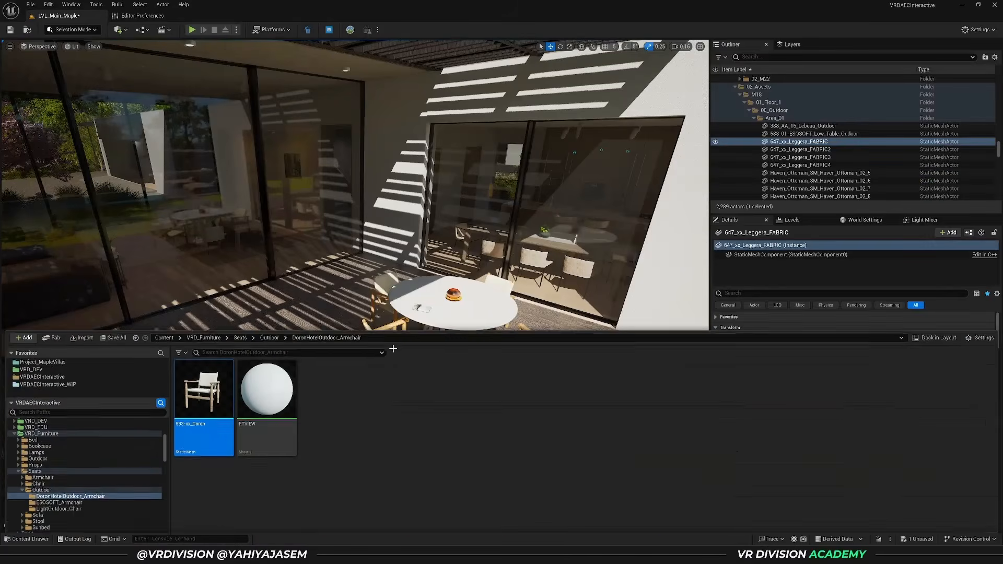
{"action": "left_click", "coordinate": [81, 435]}
{"action": "left_click", "coordinate": [204, 324]}
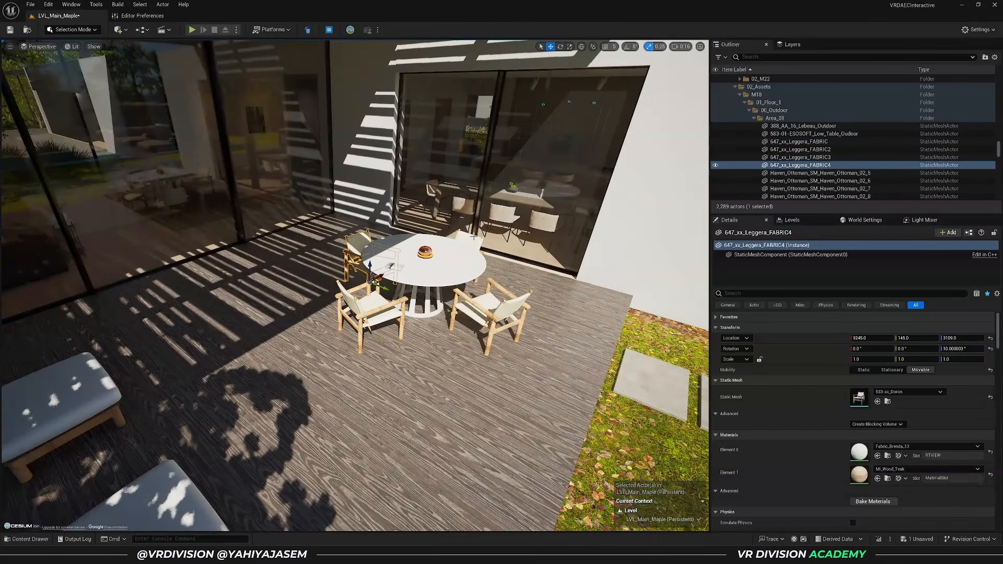
- Select all four armchairs around the round terrace table and replace them with the 647_xx_Leggera_FABRIC static mesh
{"action": "left_click", "coordinate": [474, 237], "text": "ctrl"}
{"action": "left_click", "coordinate": [487, 309], "text": "ctrl"}
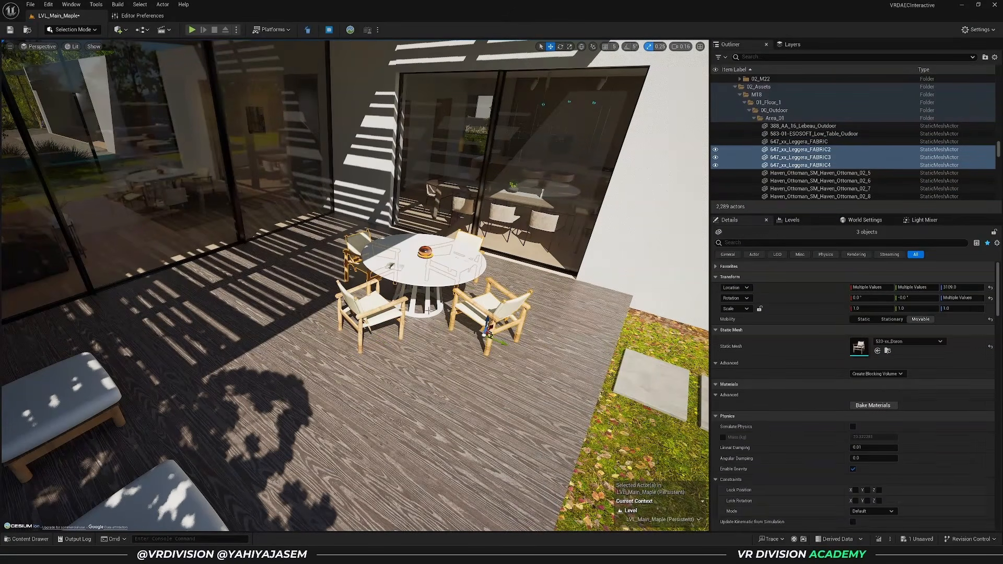
{"action": "left_click", "coordinate": [376, 308], "text": "ctrl"}
{"action": "right_click", "coordinate": [376, 308]}
{"action": "mouse_move", "coordinate": [450, 96]}
{"action": "mouse_move", "coordinate": [586, 136]}
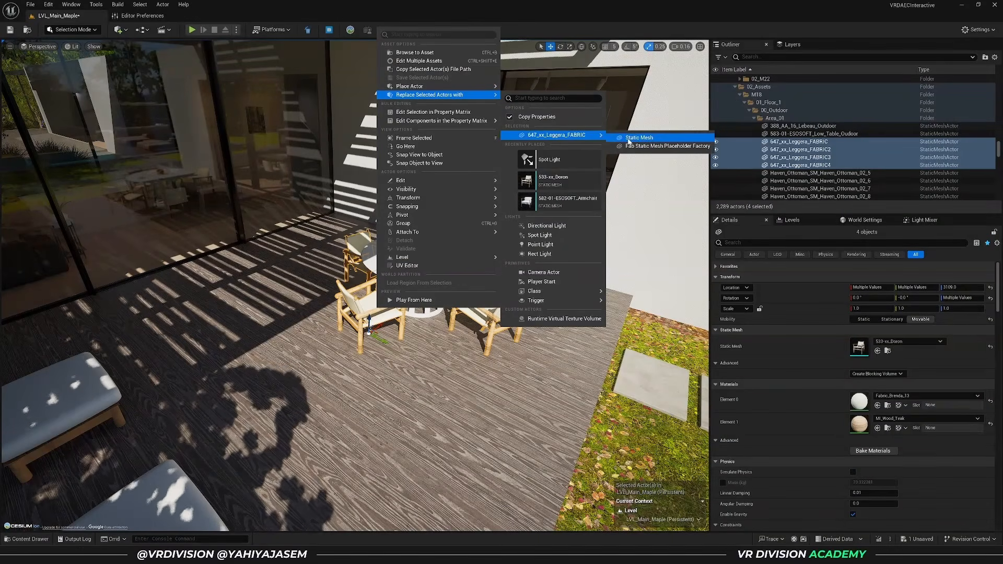
{"action": "left_click", "coordinate": [640, 139]}
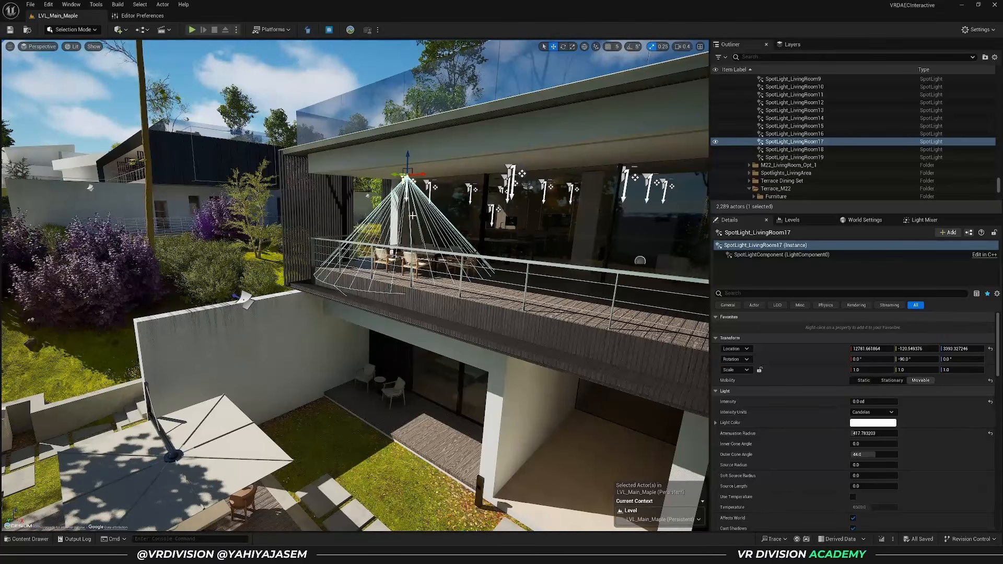
- Select every spotlight in the level, based on the selected light above the upper terrace dining table
{"action": "mouse_move", "coordinate": [419, 231]}
{"action": "right_mouse_down"}
{"action": "mouse_move", "coordinate": [426, 215]}
{"action": "mouse_move", "coordinate": [405, 228]}
{"action": "right_mouse_up"}
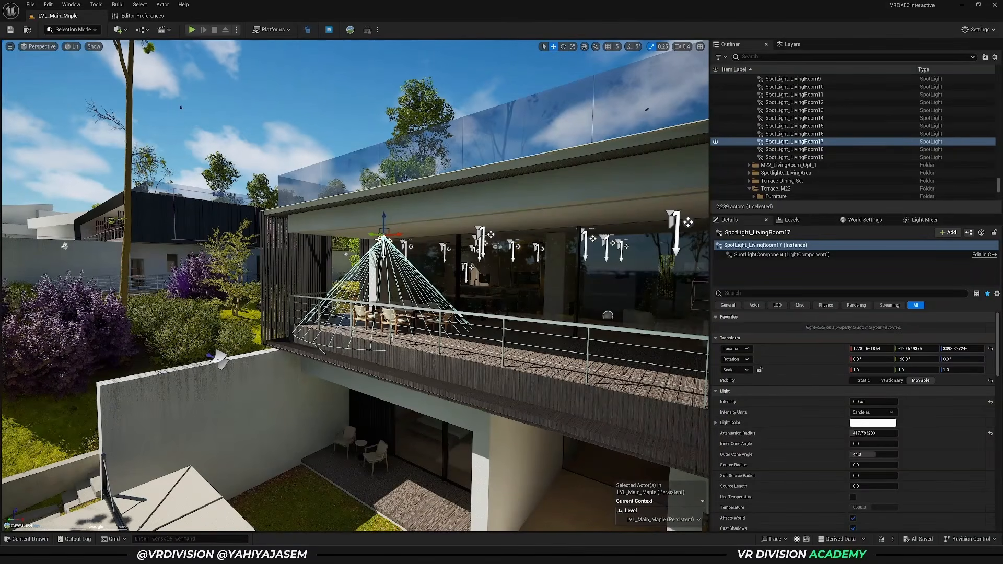
{"action": "key", "text": "w"}
{"action": "mouse_move", "coordinate": [378, 242]}
{"action": "right_mouse_down"}
{"action": "mouse_move", "coordinate": [385, 238]}
{"action": "mouse_move", "coordinate": [383, 252]}
{"action": "right_mouse_up"}
{"action": "scroll", "coordinate": [380, 246], "scroll_direction": "down", "scroll_amount": 1}
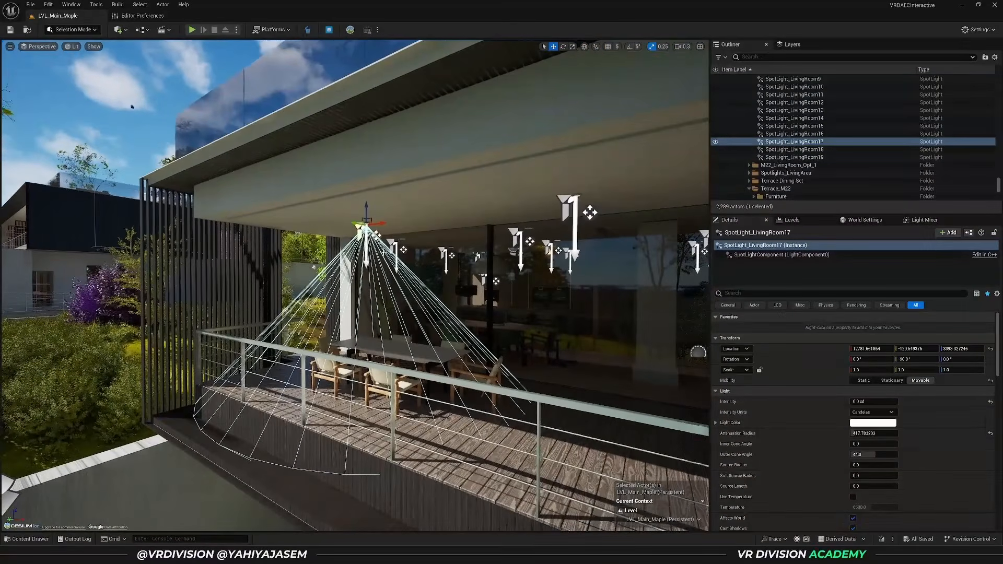
{"action": "right_click_drag", "start_coordinate": [368, 175], "coordinate": [367, 175]}
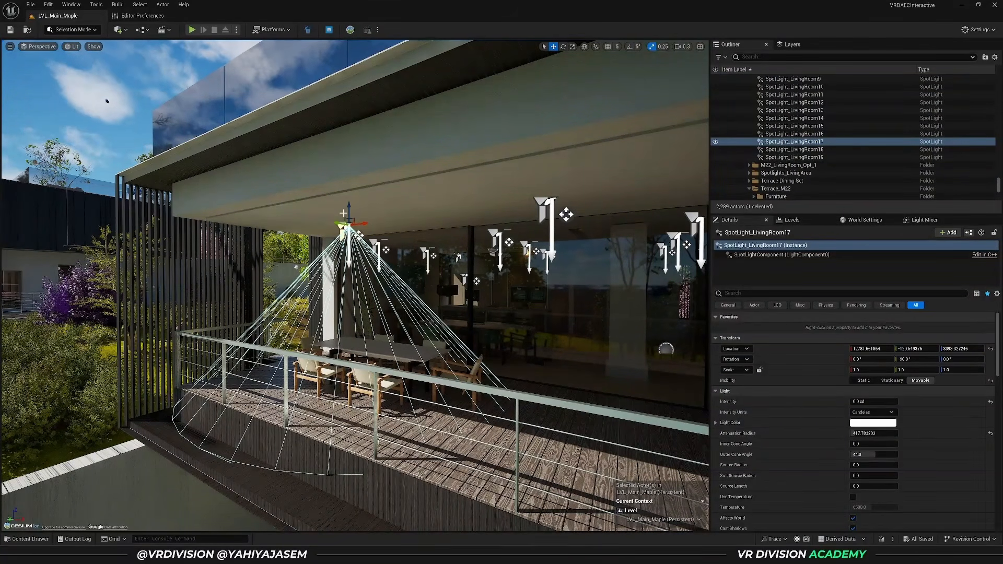
{"action": "left_click", "coordinate": [140, 4]}
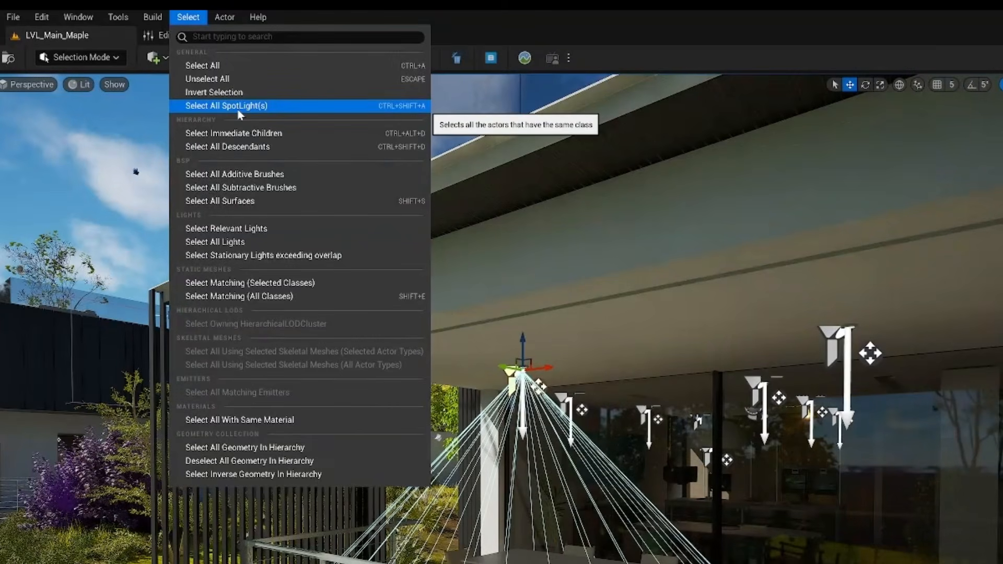
{"action": "left_click", "coordinate": [402, 107]}
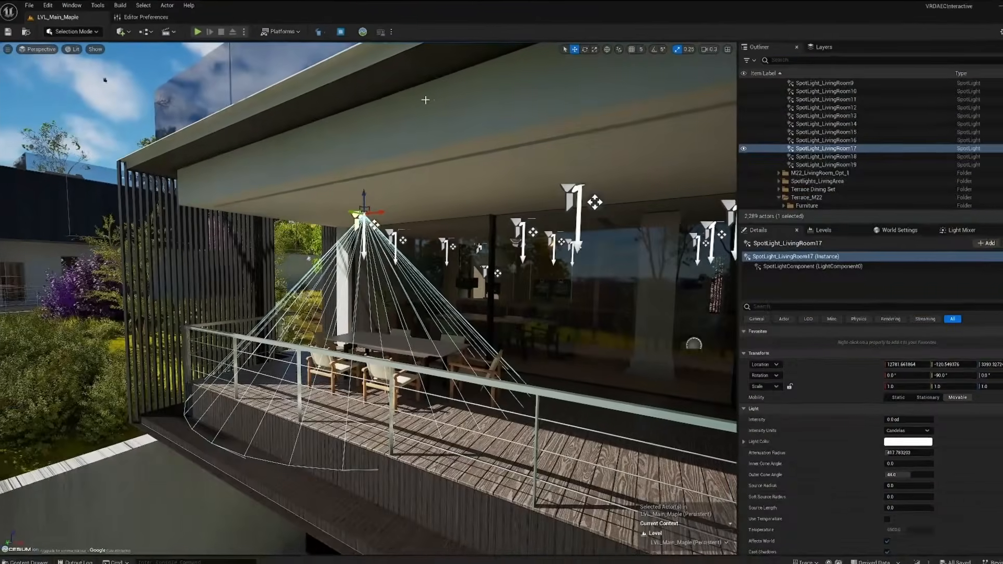
- Hide everything except the selected spotlights and box-select the separate cluster of living-room spotlights
{"action": "key", "text": "shift+h"}
{"action": "key", "text": "f"}
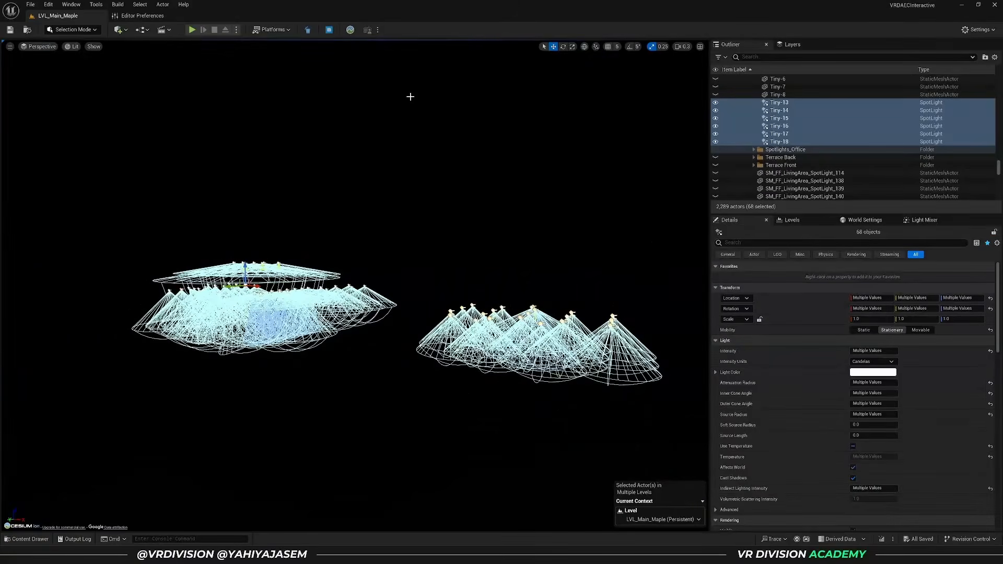
{"action": "left_click", "coordinate": [450, 161]}
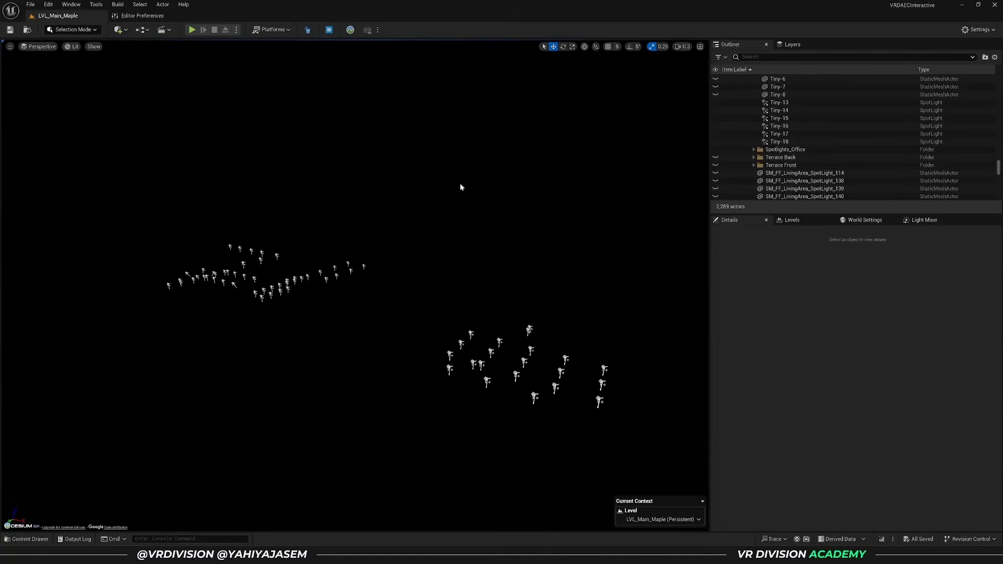
{"action": "right_click_drag", "start_coordinate": [454, 198], "coordinate": [463, 202]}
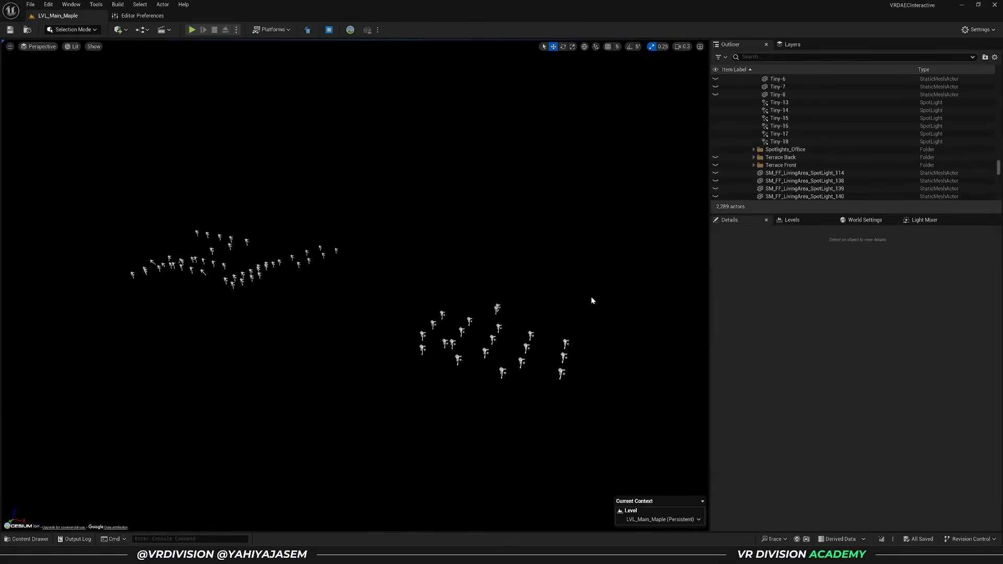
{"action": "left_click_drag", "start_coordinate": [601, 275], "coordinate": [387, 452], "text": "ctrl+alt"}
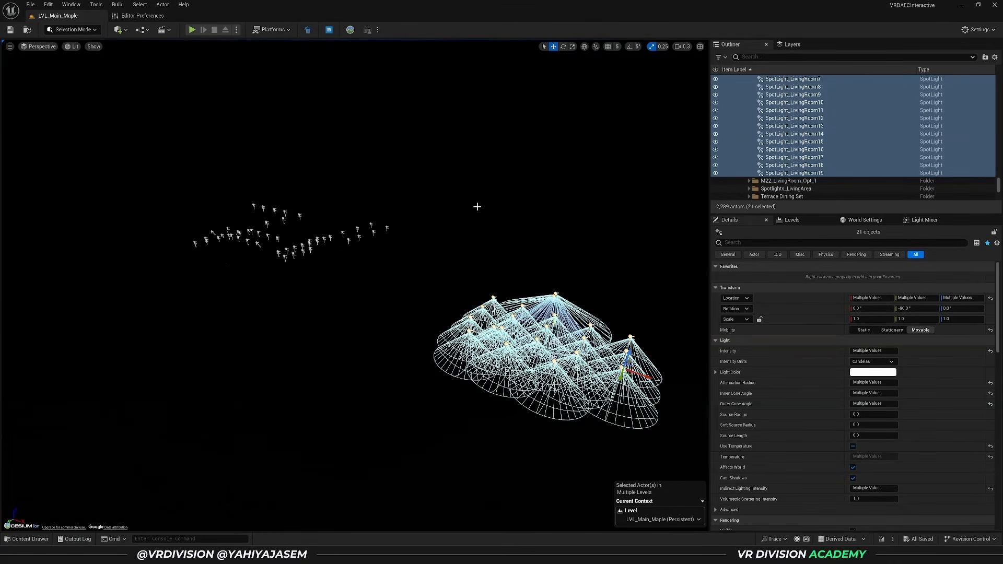
- Show all hidden actors again and add the four poolside sun loungers to the spotlight selection
{"action": "key", "text": "ctrl+h"}
{"action": "key", "text": "w"}
{"action": "mouse_move", "coordinate": [477, 206]}
{"action": "right_mouse_down"}
{"action": "mouse_move", "coordinate": [493, 213]}
{"action": "mouse_move", "coordinate": [492, 231]}
{"action": "mouse_move", "coordinate": [490, 221]}
{"action": "right_mouse_up"}
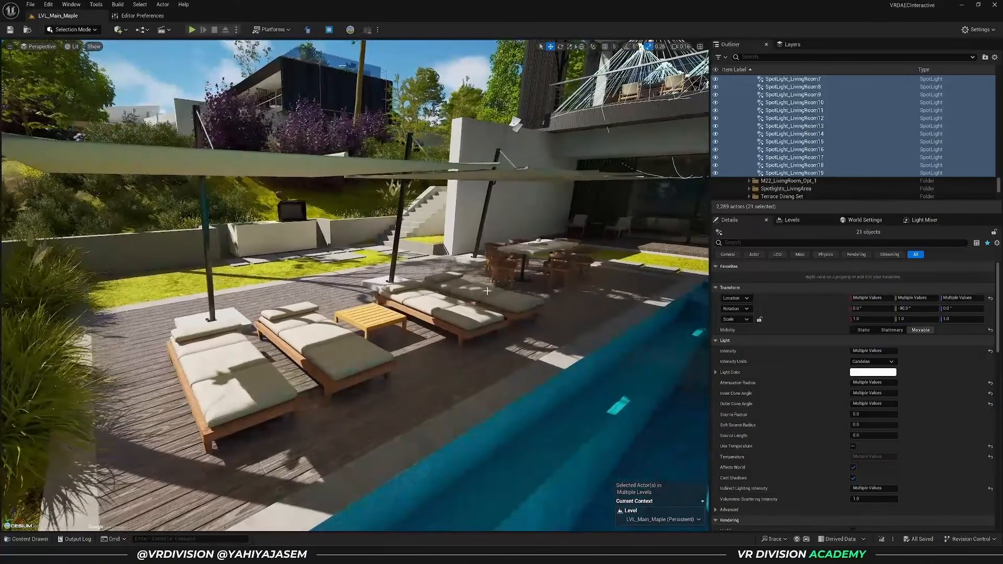
{"action": "left_click", "coordinate": [488, 297], "text": "ctrl"}
{"action": "left_click", "coordinate": [445, 309], "text": "ctrl"}
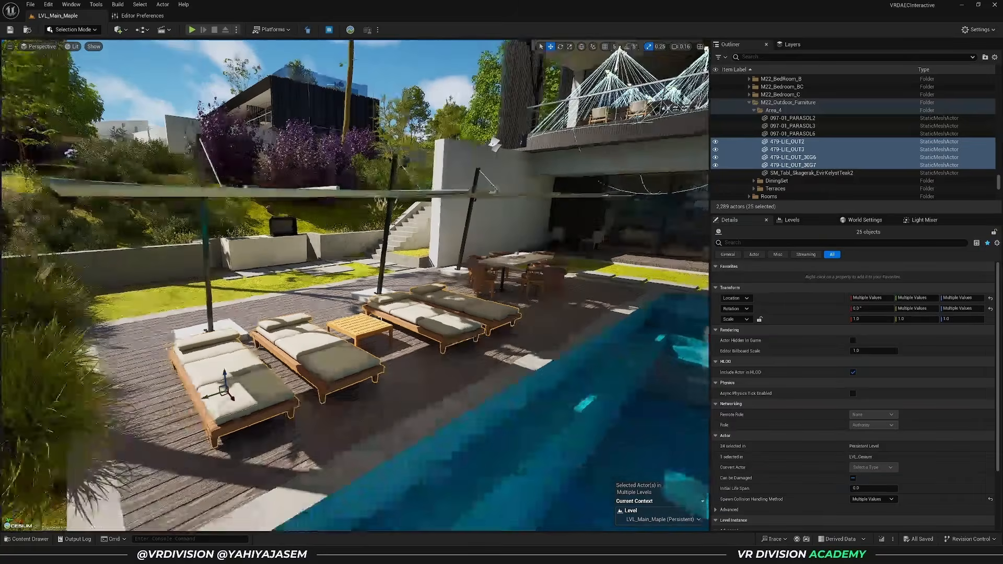
- Hide everything except the selected loungers and spotlights, select one lounger and display the scene in wireframe
{"action": "key", "text": "shift+h"}
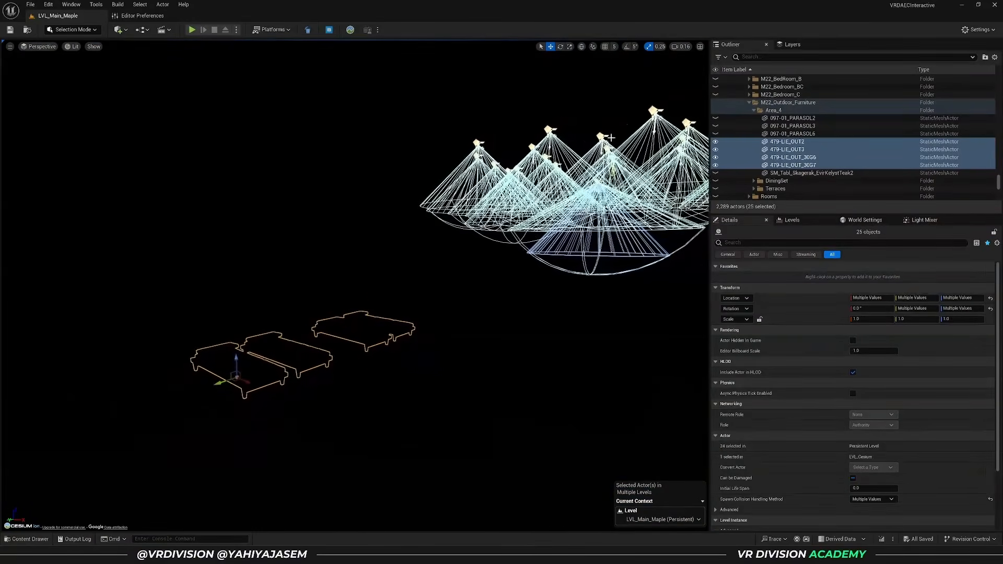
{"action": "left_click", "coordinate": [326, 287]}
{"action": "key", "text": "alt+2"}
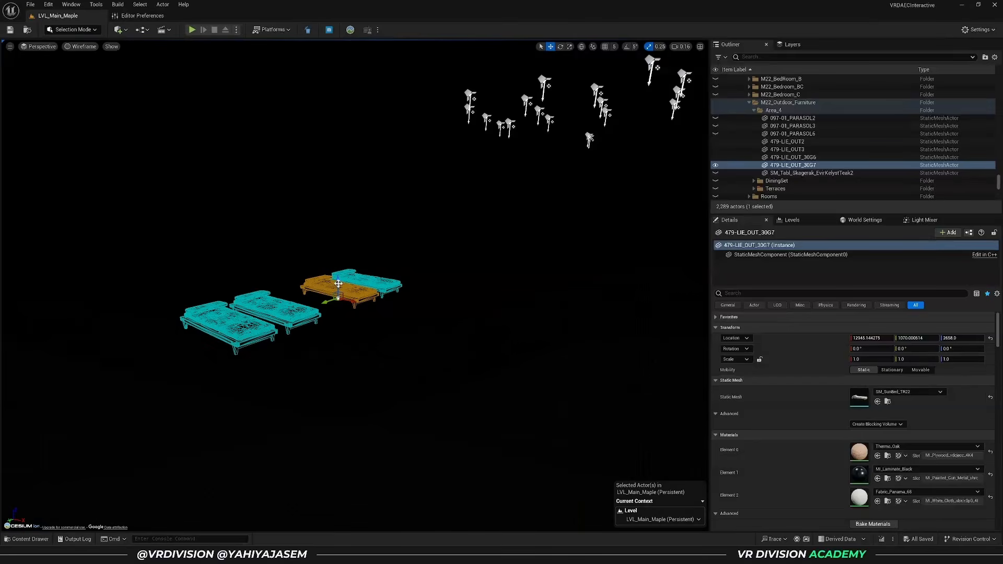
- Select all sun loungers matching the selected one, then show the hidden actors again in lit shading
{"action": "right_click_drag", "start_coordinate": [340, 284], "coordinate": [381, 275]}
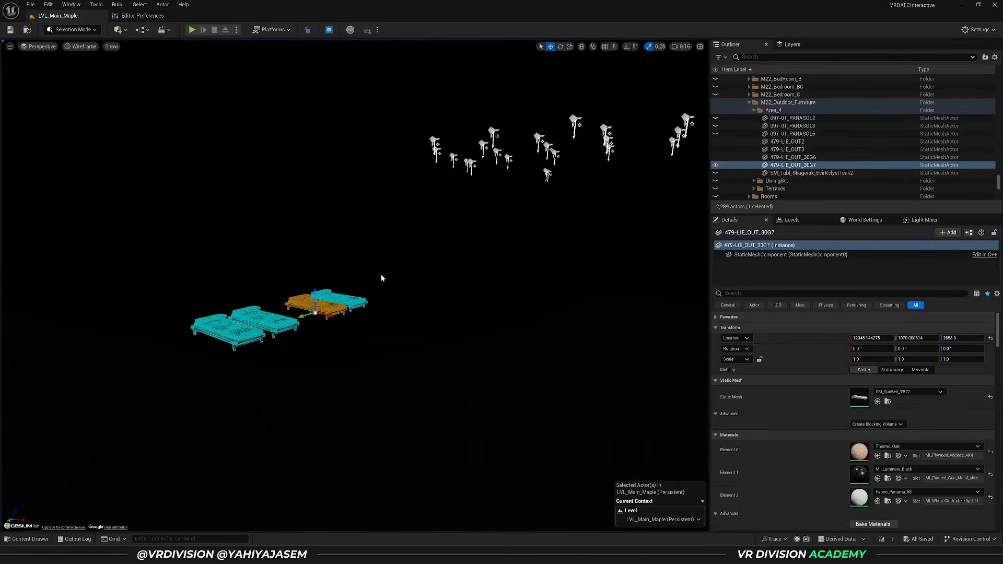
{"action": "key", "text": "shift+e"}
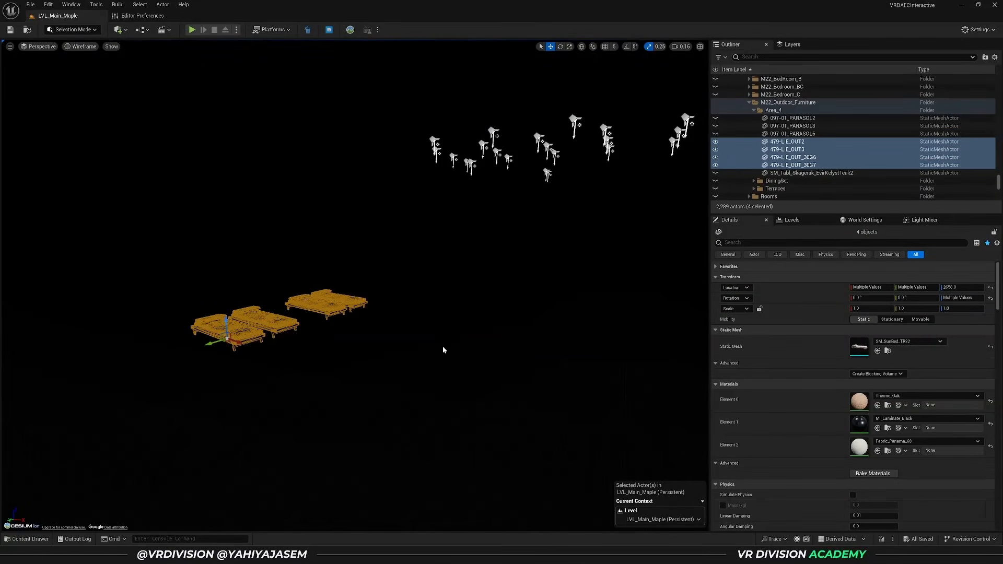
{"action": "key", "text": "ctrl+h"}
{"action": "key", "text": "alt+4"}
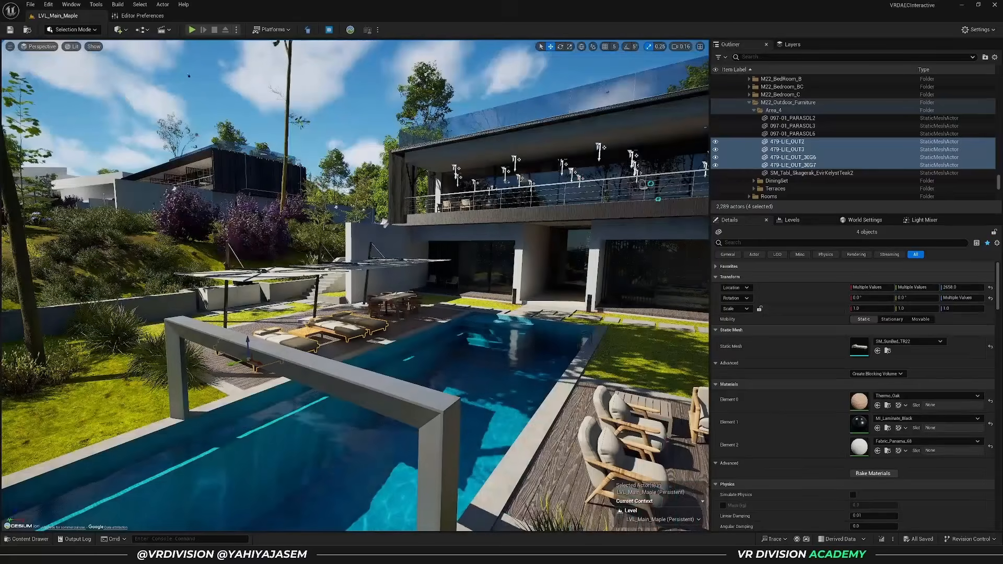
{"action": "right_click_drag", "start_coordinate": [427, 336], "coordinate": [427, 336]}
{"action": "key", "text": "d"}
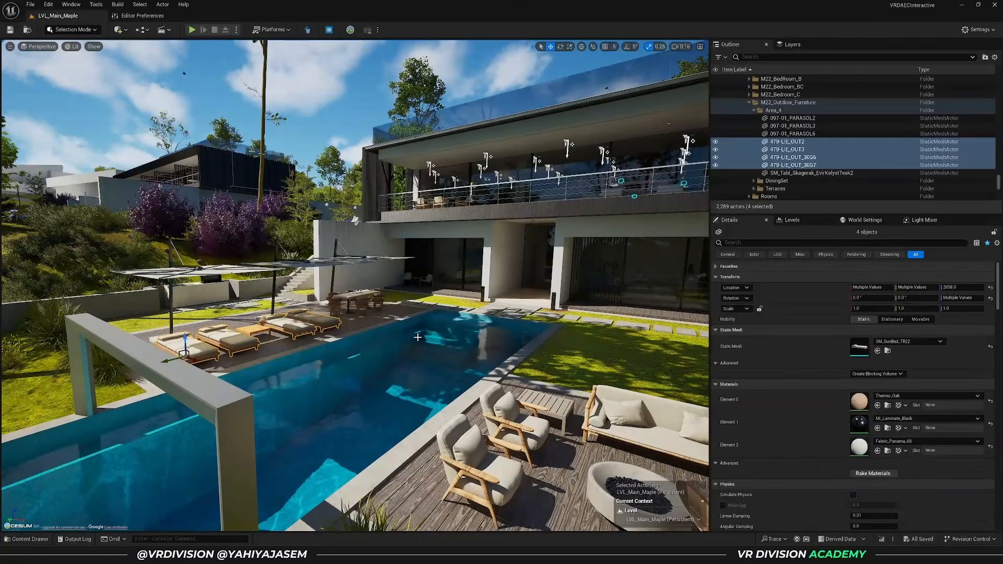
- Select the sun lounger nearest the outdoor dining table and review the selection commands available for it
{"action": "left_click", "coordinate": [301, 311]}
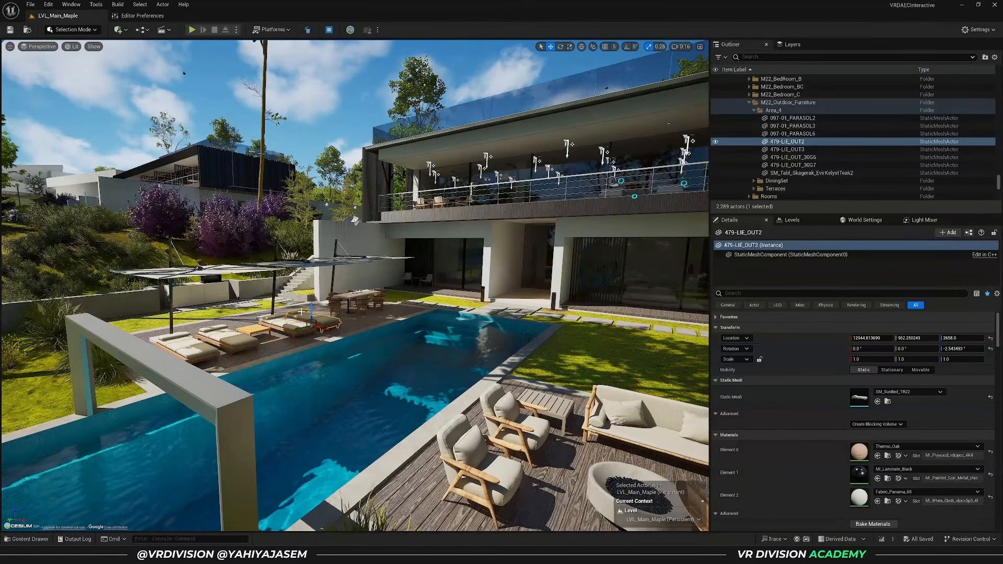
{"action": "left_click", "coordinate": [162, 5]}
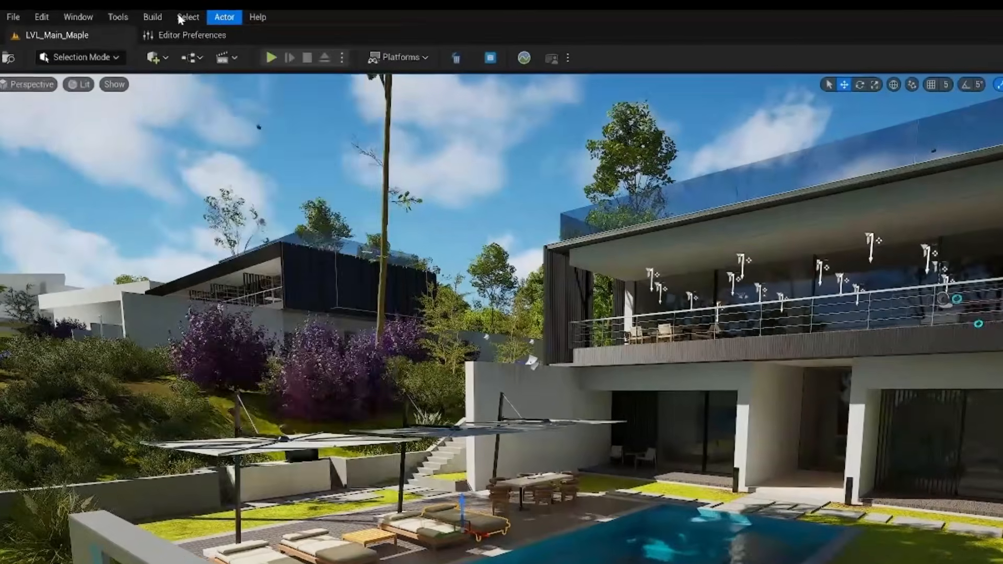
{"action": "left_click", "coordinate": [179, 18]}
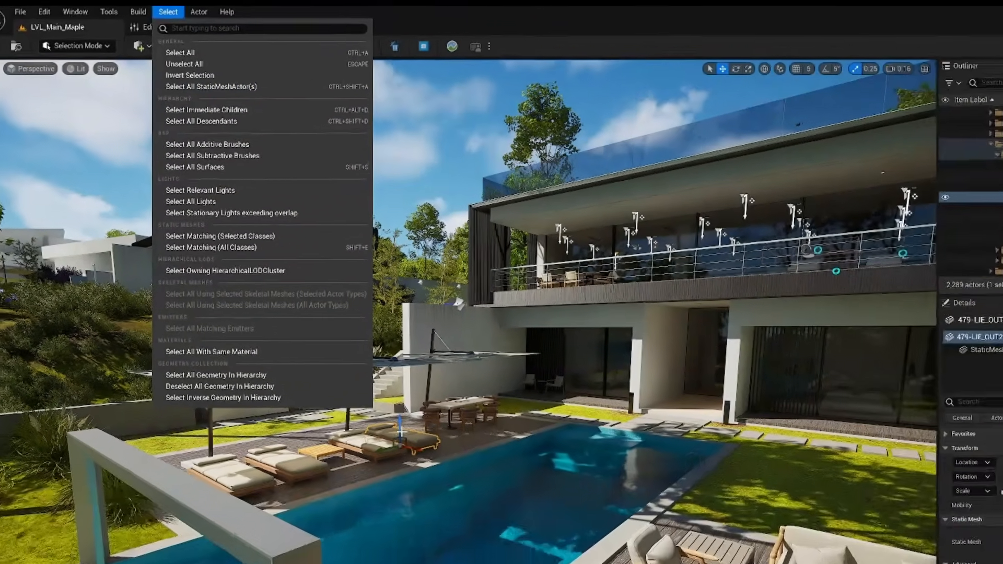
{"action": "right_click_drag", "start_coordinate": [493, 525], "coordinate": [496, 538]}
{"action": "right_click_drag", "start_coordinate": [293, 219], "coordinate": [293, 229]}
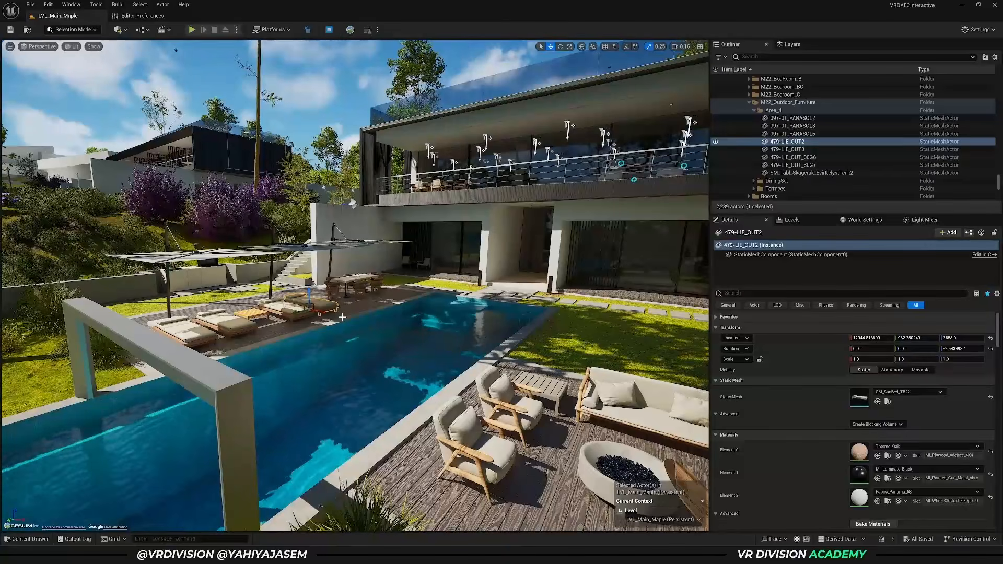
{"action": "key", "text": "ctrl+shift+a"}
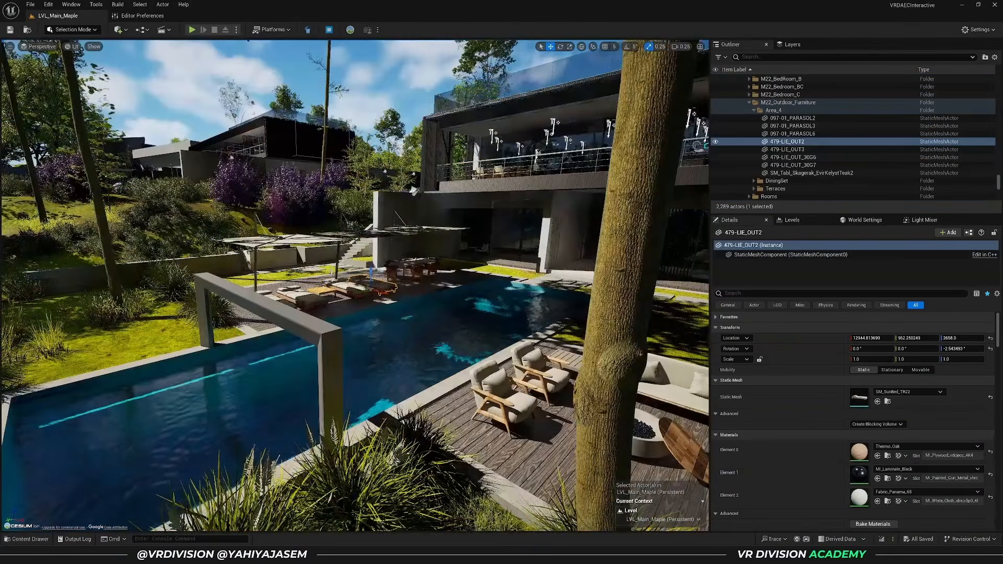
- Select every actor in the level that matches one of the poolside sun loungers and inspect the matches across the level
{"action": "key", "text": "w"}
{"action": "right_click_drag", "start_coordinate": [365, 292], "coordinate": [332, 325]}
{"action": "left_click", "coordinate": [331, 325]}
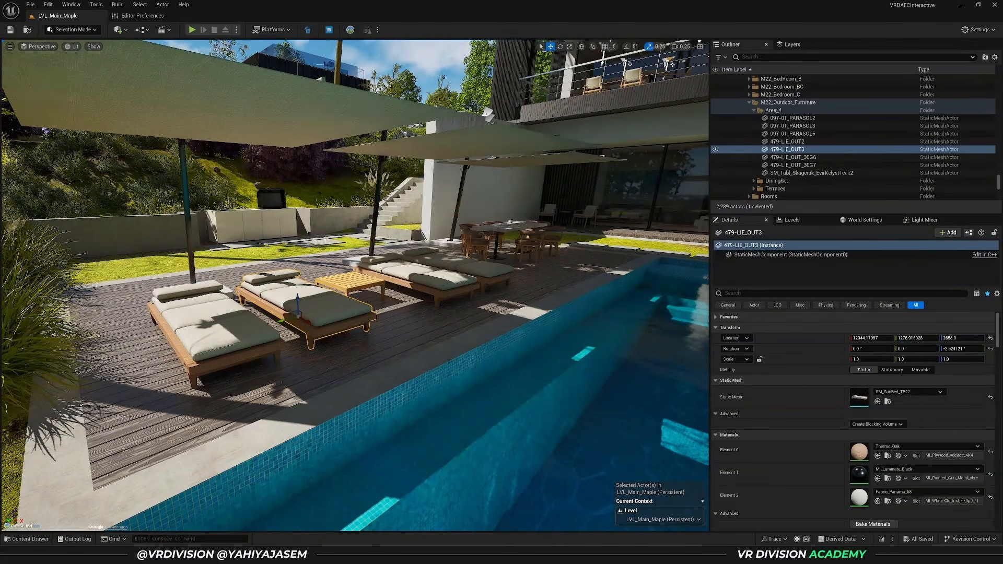
{"action": "left_click", "coordinate": [422, 277]}
{"action": "left_click", "coordinate": [483, 268]}
{"action": "left_click", "coordinate": [230, 330]}
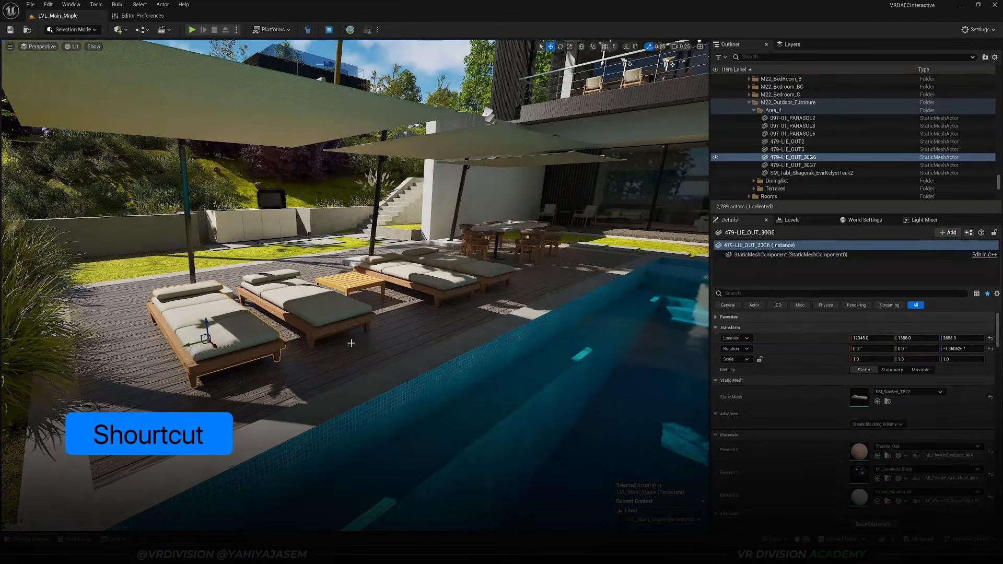
{"action": "key", "text": "shift+e"}
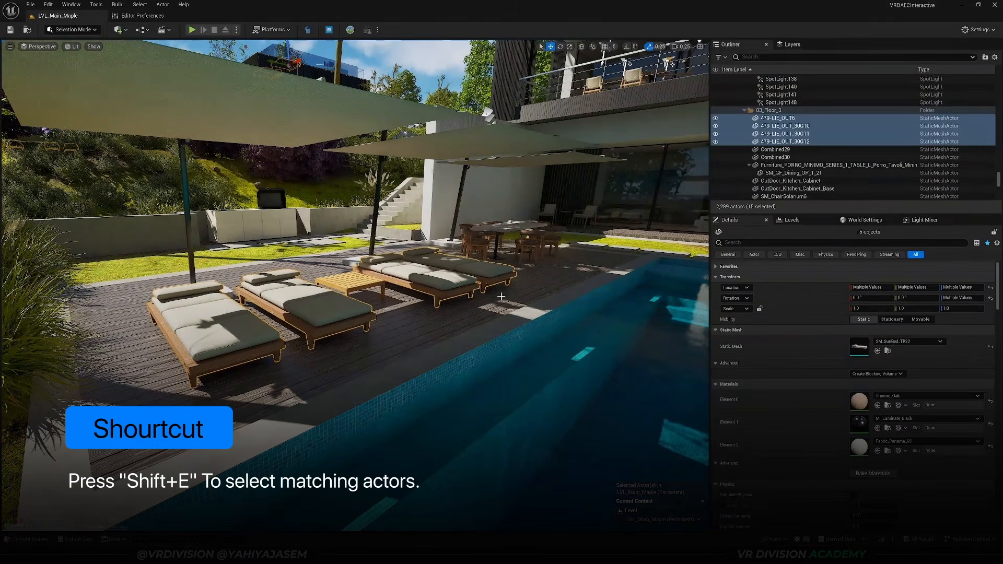
{"action": "key", "text": "s"}
{"action": "right_click_drag", "start_coordinate": [501, 297], "coordinate": [425, 335]}
{"action": "scroll", "coordinate": [501, 297], "scroll_direction": "up", "scroll_amount": 1}
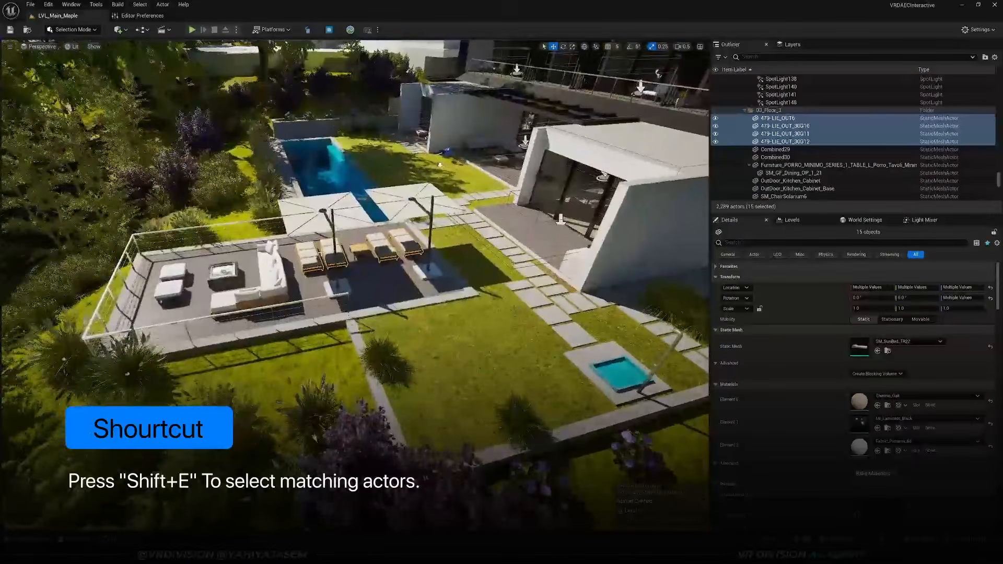
- Select one blue-seated chair at the terrace's round dining table and extend the selection to all matching chairs
{"action": "left_click", "coordinate": [336, 255]}
{"action": "key", "text": "w"}
{"action": "right_click_drag", "start_coordinate": [336, 255], "coordinate": [426, 288]}
{"action": "scroll", "coordinate": [336, 255], "scroll_direction": "down", "scroll_amount": 1}
{"action": "left_click", "coordinate": [337, 254]}
{"action": "left_click", "coordinate": [357, 265]}
{"action": "key", "text": "shift+e"}
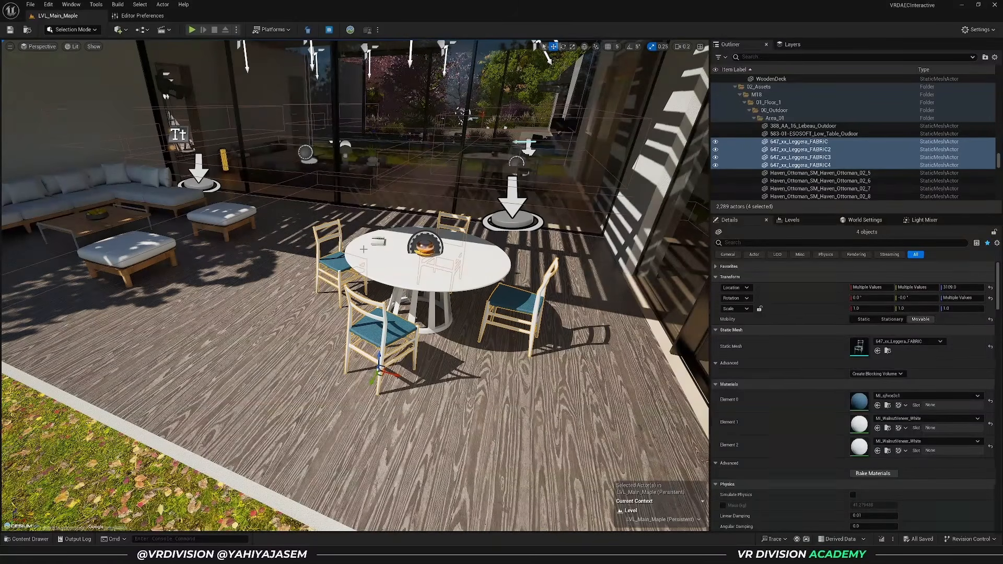
{"action": "key", "text": "s"}
{"action": "right_click_drag", "start_coordinate": [522, 267], "coordinate": [605, 244]}
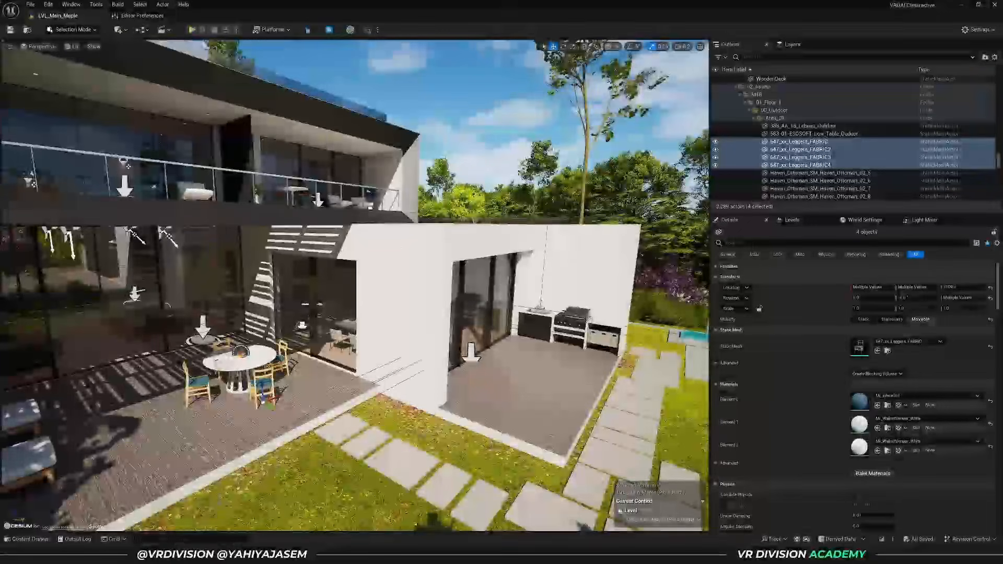
- Select every actor with the same material as the white wall beside the dining terrace
{"action": "left_click", "coordinate": [410, 282]}
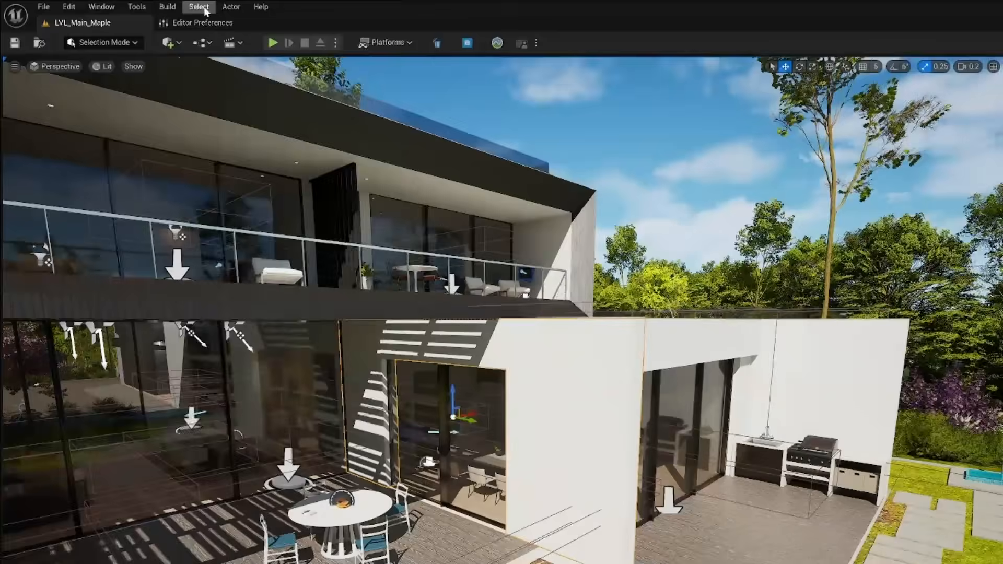
{"action": "left_click", "coordinate": [203, 6]}
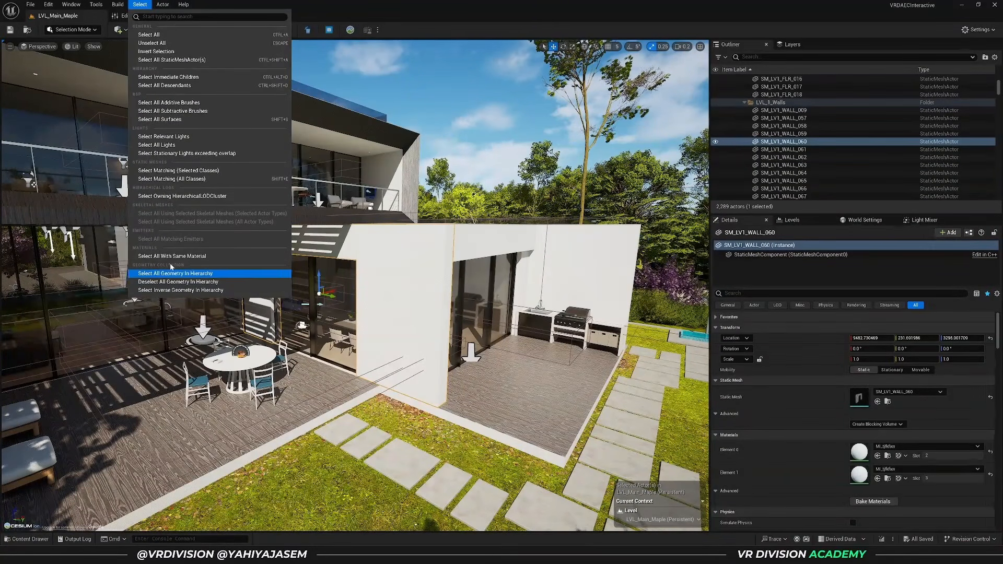
{"action": "left_click", "coordinate": [153, 256]}
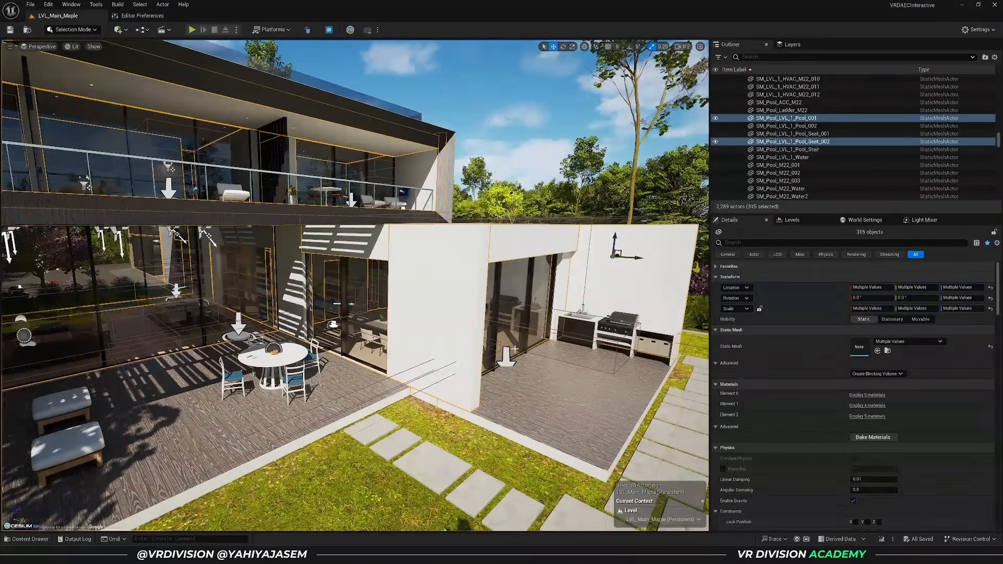
- Hide everything except the same-material selection and list all materials used on Element 0
{"action": "key", "text": "shift+h"}
{"action": "key", "text": "f"}
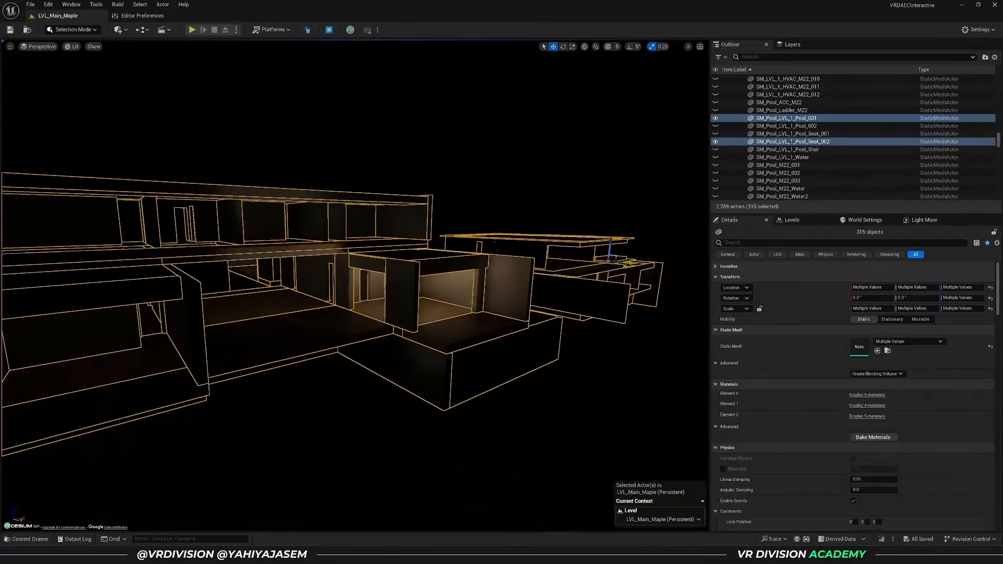
{"action": "left_click", "coordinate": [857, 396]}
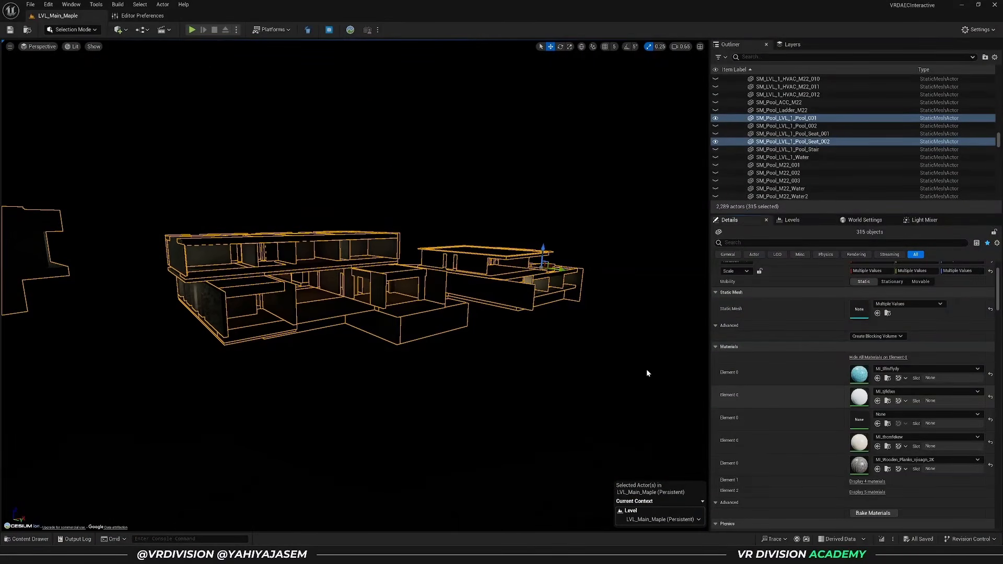
{"action": "key", "text": "w"}
{"action": "right_click_drag", "start_coordinate": [540, 309], "coordinate": [540, 310]}
- Show all hidden actors again and clear the selection
{"action": "key", "text": "ctrl+h"}
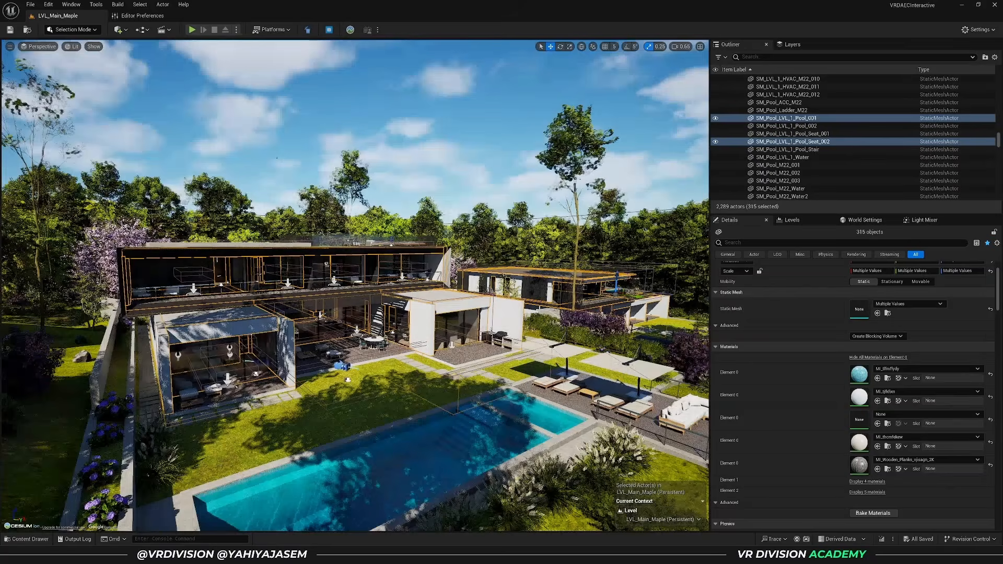
{"action": "key", "text": "Escape"}
- Assign the Alt+M keyboard shortcut to Select All With Same Material in the Editor Preferences
{"action": "left_click", "coordinate": [140, 4]}
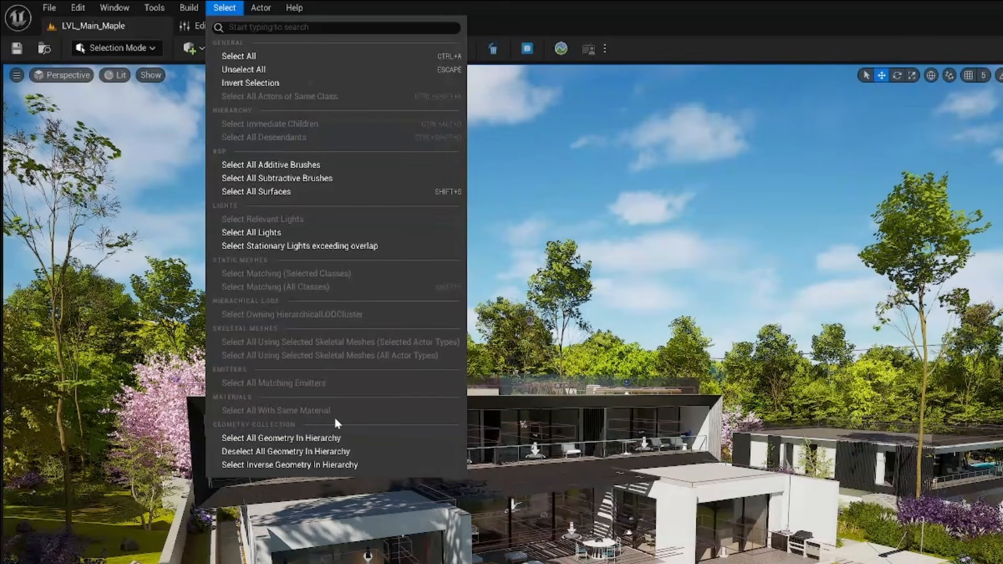
{"action": "left_click", "coordinate": [179, 35]}
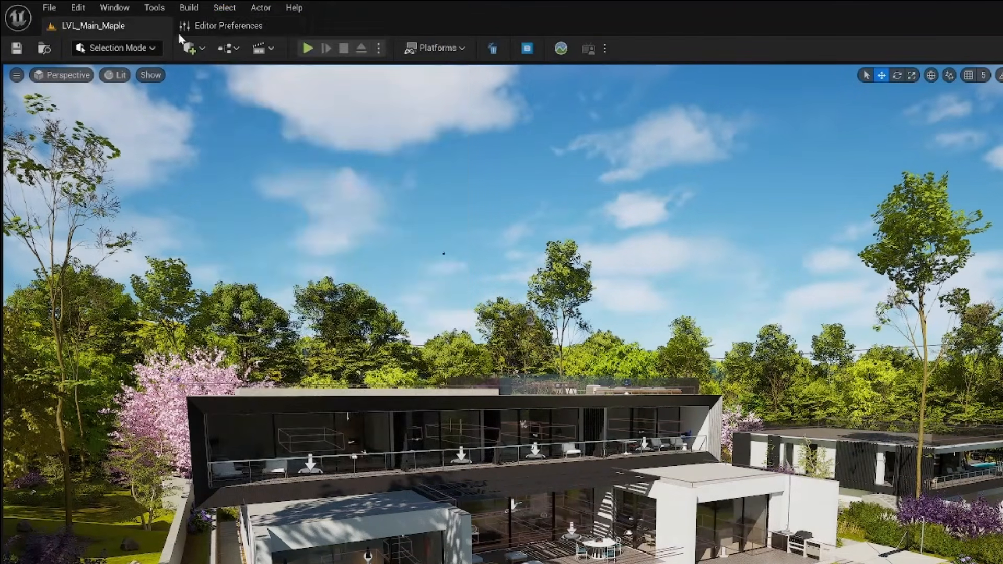
{"action": "left_click", "coordinate": [184, 30]}
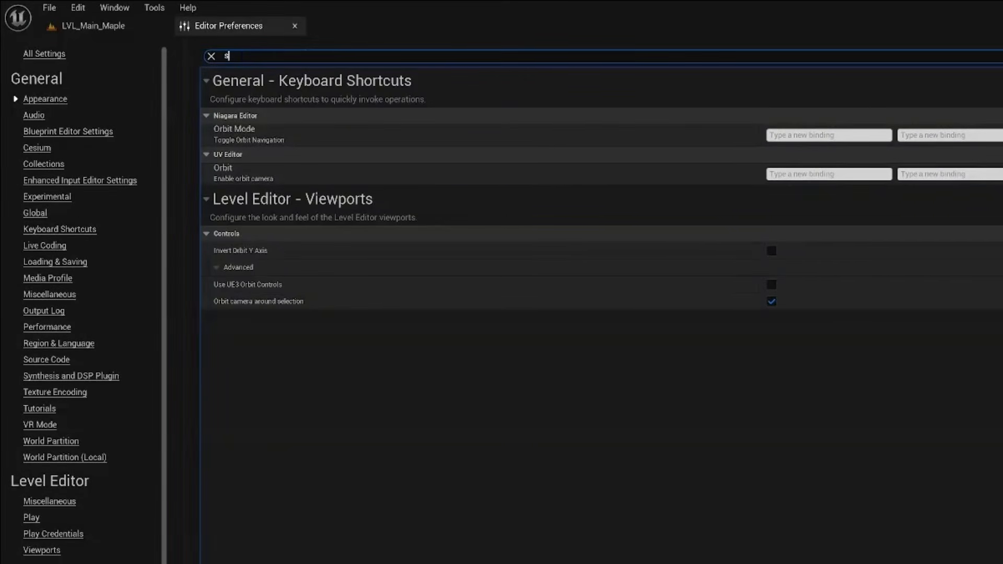
{"action": "type", "text": "select all with"}
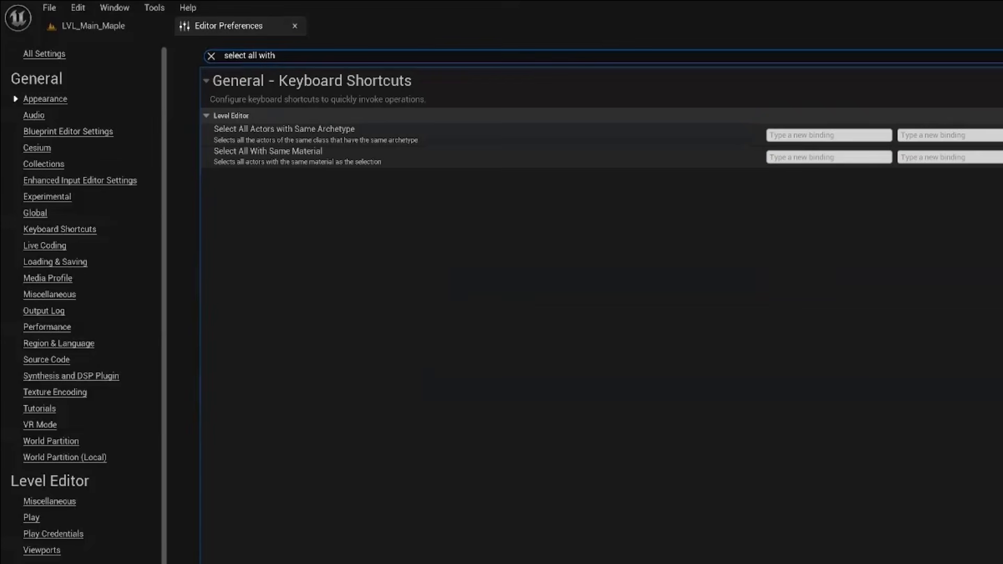
{"action": "left_click", "coordinate": [829, 157]}
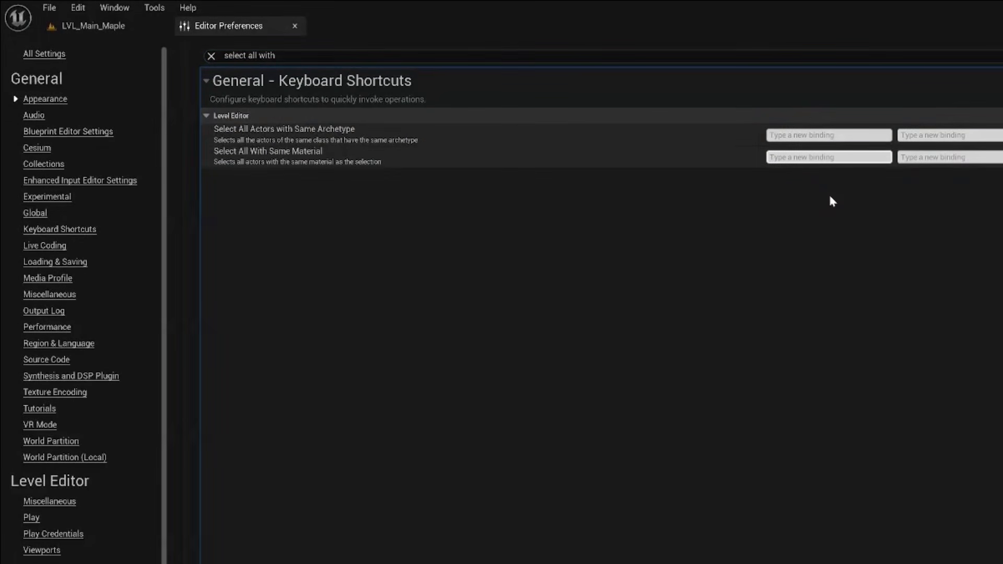
{"action": "key", "text": "alt+m"}
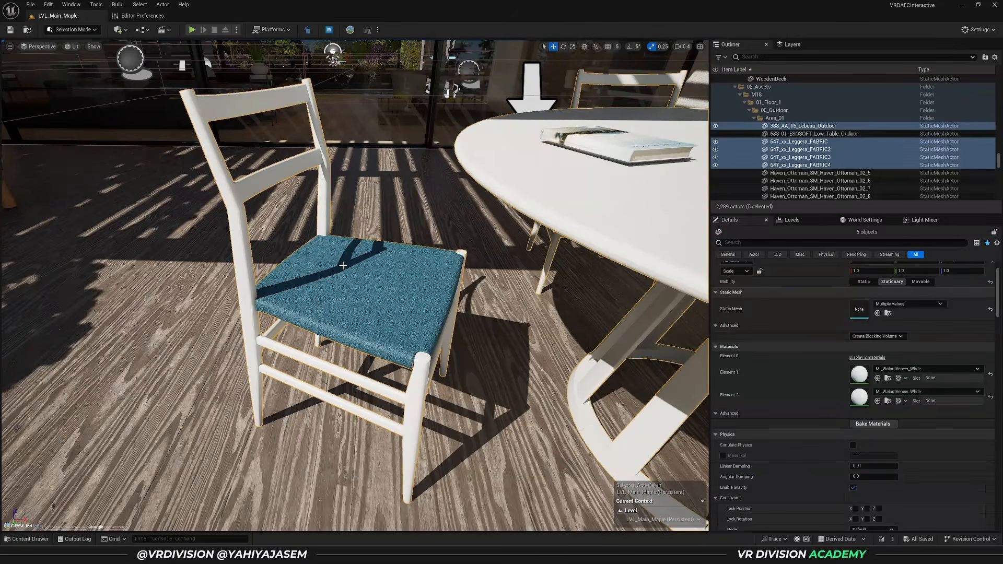
- Examine the materials of the terrace's round dining table and one of its chairs
{"action": "key", "text": "f"}
{"action": "left_click_drag", "start_coordinate": [345, 254], "coordinate": [368, 199], "text": "alt"}
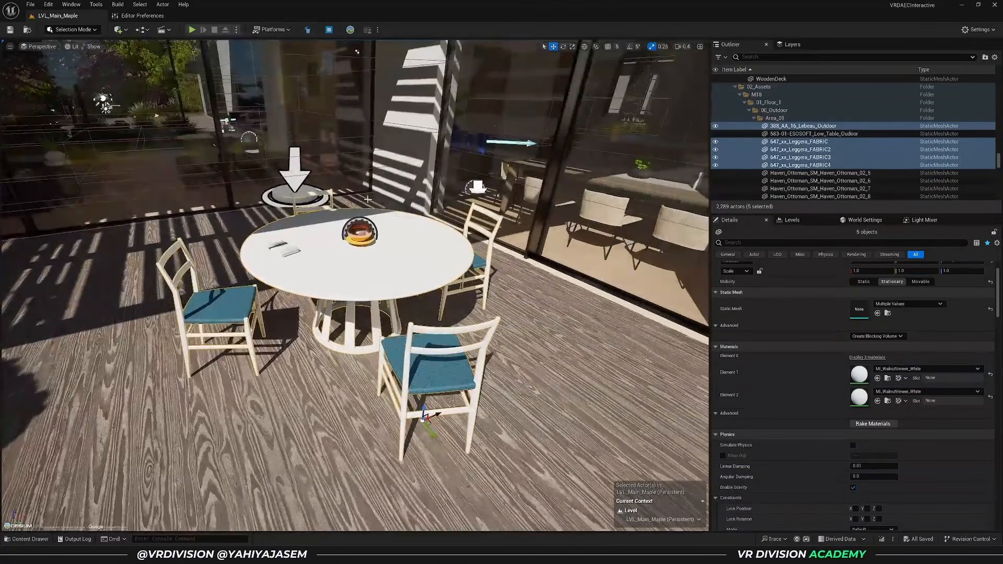
{"action": "left_click", "coordinate": [379, 254]}
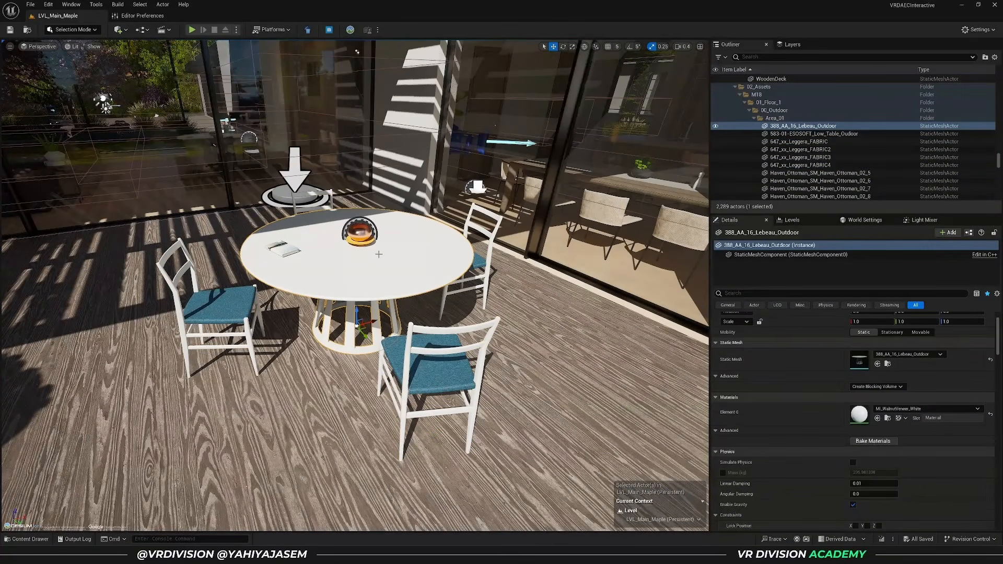
{"action": "left_click", "coordinate": [474, 237]}
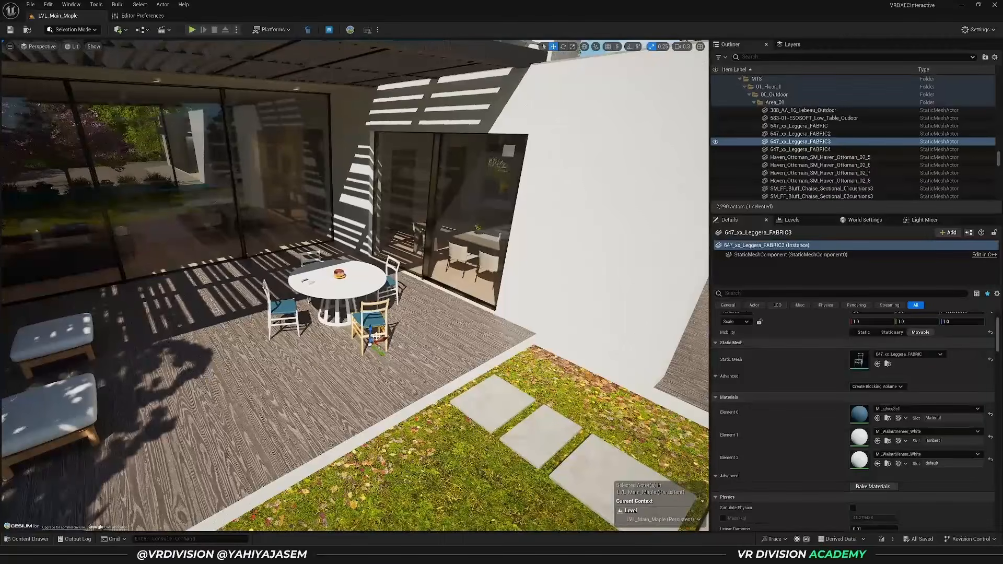
- Duplicate the dining chair on the terrace deck and move the copy with the camera following it
{"action": "left_click_drag", "start_coordinate": [384, 340], "coordinate": [411, 317], "text": "alt"}
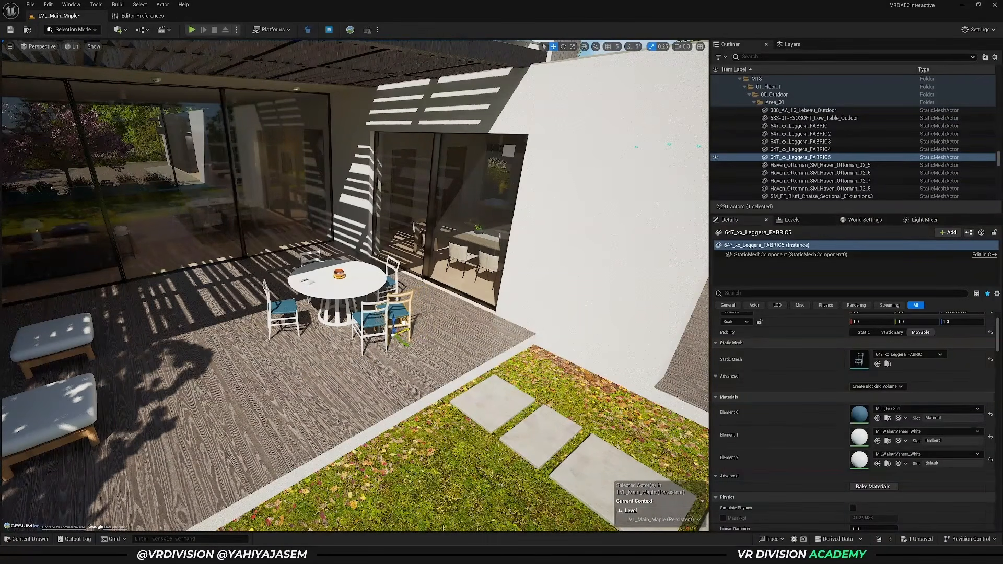
{"action": "left_click_drag", "start_coordinate": [468, 312], "coordinate": [705, 319], "text": "shift"}
{"action": "left_click_drag", "start_coordinate": [376, 347], "coordinate": [220, 377], "text": "alt"}
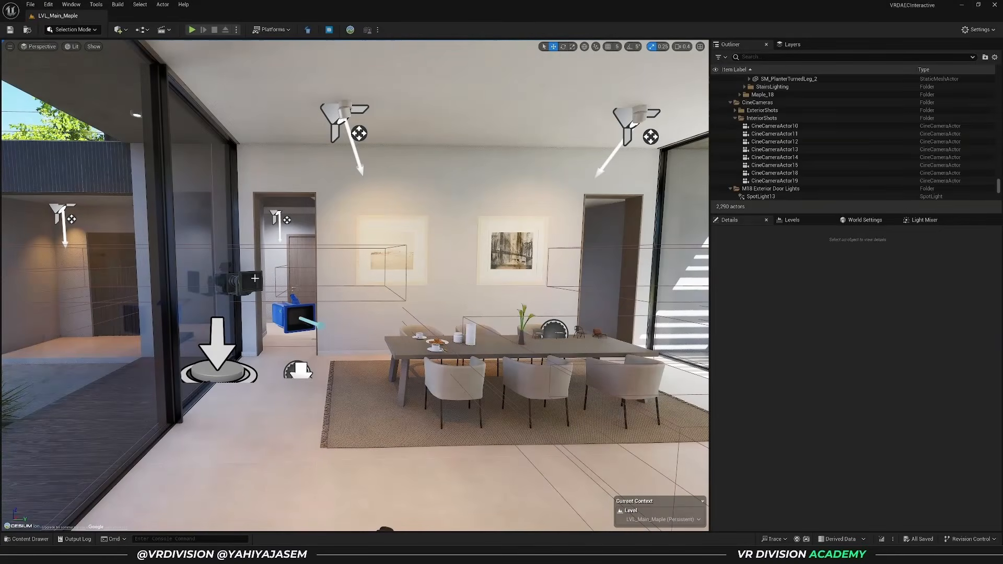
- Select CineCameraActor12, CineCameraActor14 and CineCameraActor11 together to preview their interior shots
{"action": "left_click", "coordinate": [255, 278]}
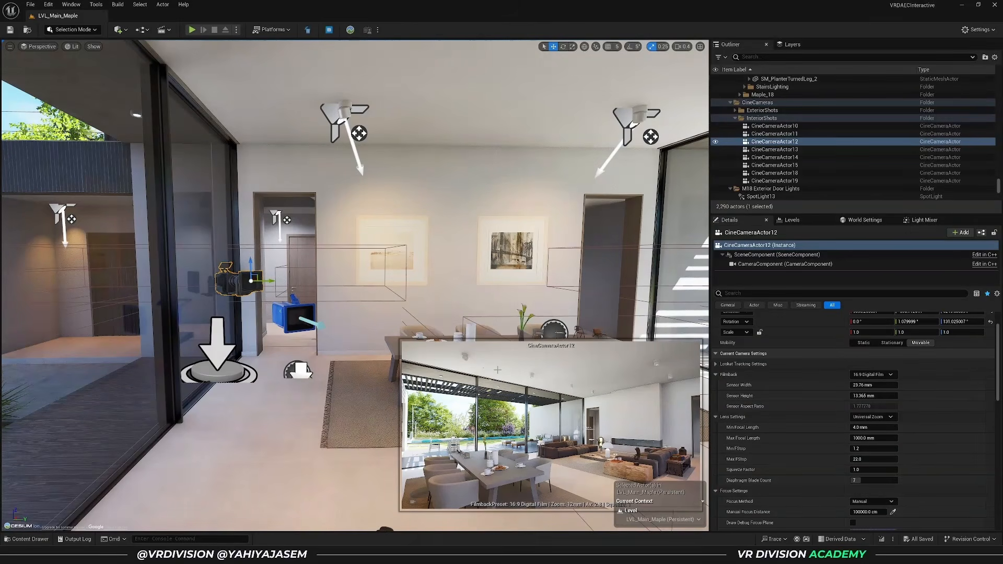
{"action": "mouse_move", "coordinate": [498, 370]}
{"action": "right_mouse_down"}
{"action": "mouse_move", "coordinate": [606, 368]}
{"action": "mouse_move", "coordinate": [497, 370]}
{"action": "right_mouse_up"}
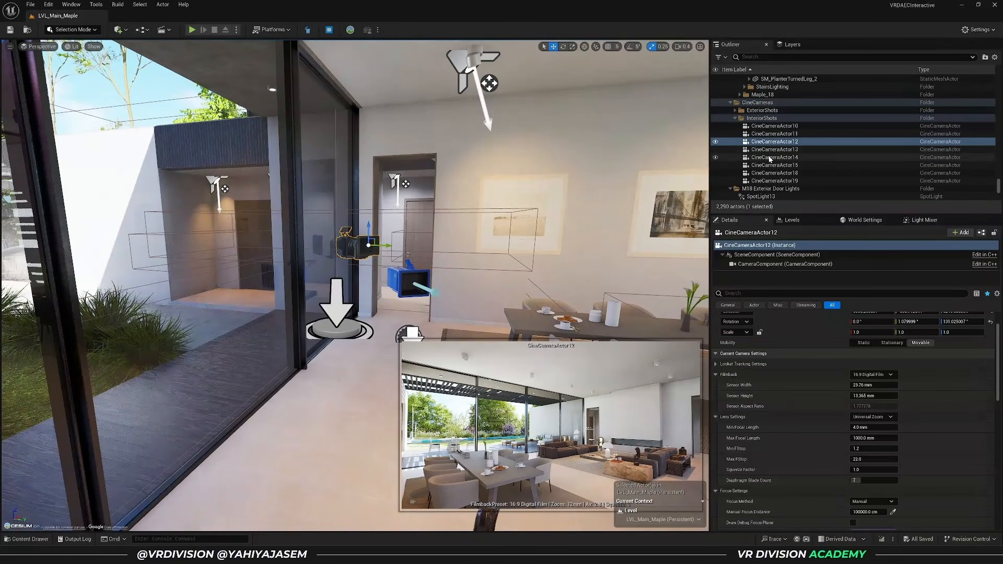
{"action": "left_click", "coordinate": [769, 158], "text": "ctrl"}
{"action": "left_click", "coordinate": [770, 135], "text": "ctrl"}
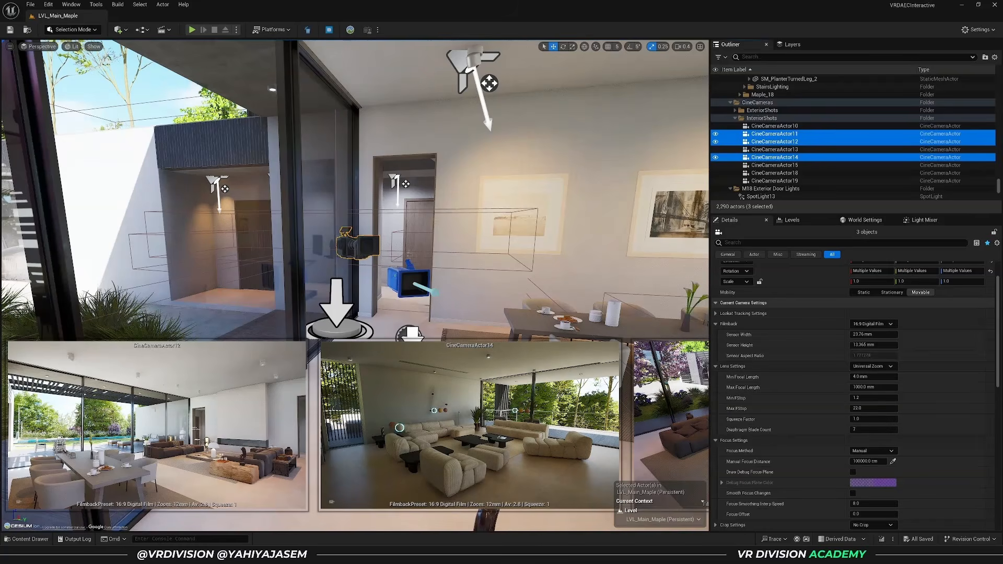
- Open the Editor Preferences, search them for "camera pr" and place the window clear of the camera previews
{"action": "left_click", "coordinate": [48, 5]}
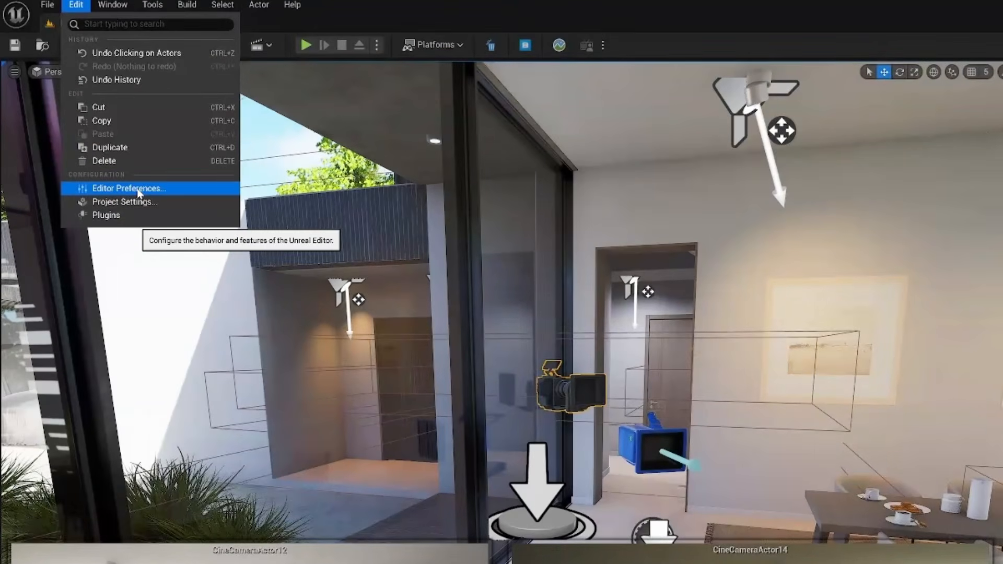
{"action": "left_click", "coordinate": [131, 189]}
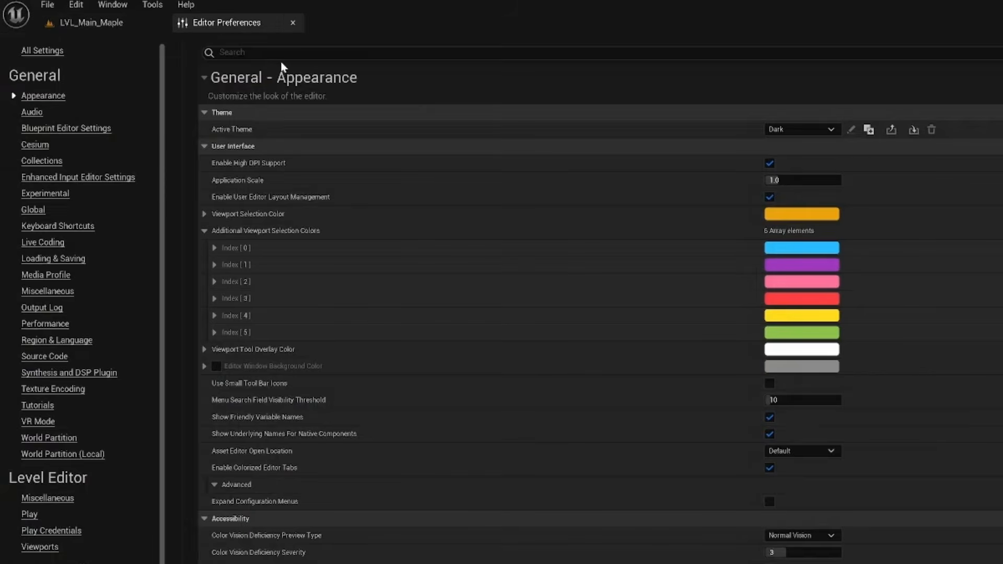
{"action": "left_click", "coordinate": [282, 52]}
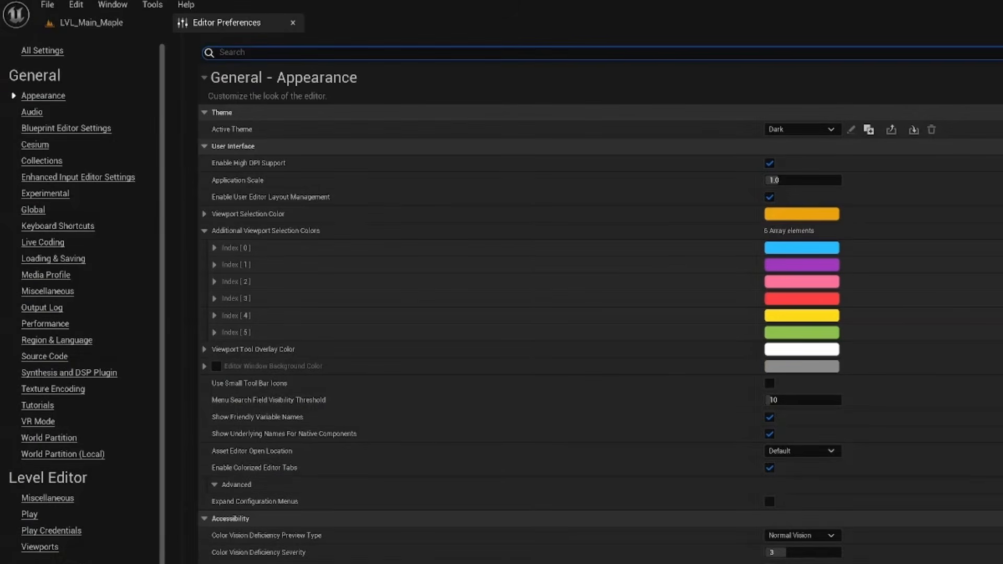
{"action": "type", "text": "camera pr"}
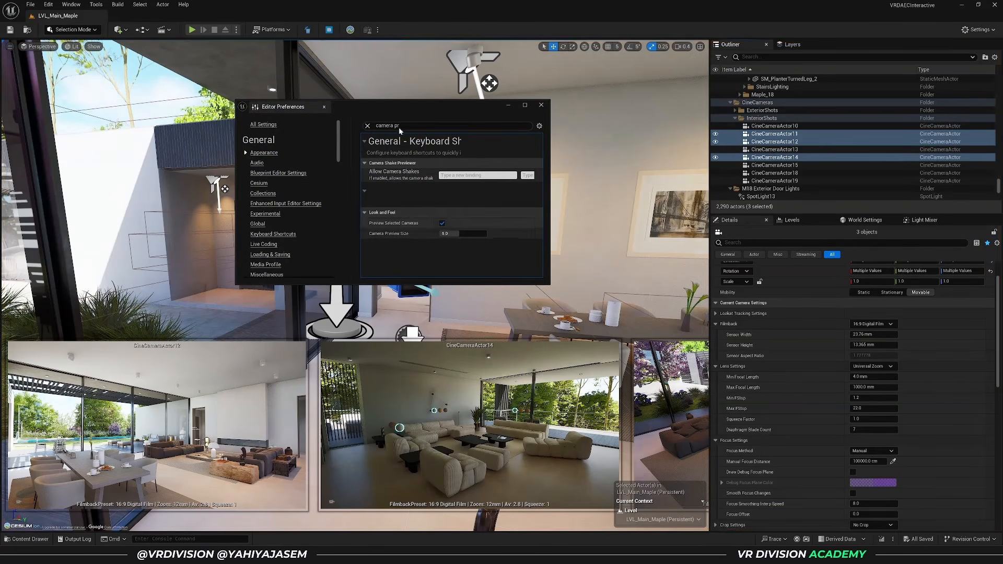
{"action": "left_click_drag", "start_coordinate": [393, 109], "coordinate": [296, 74]}
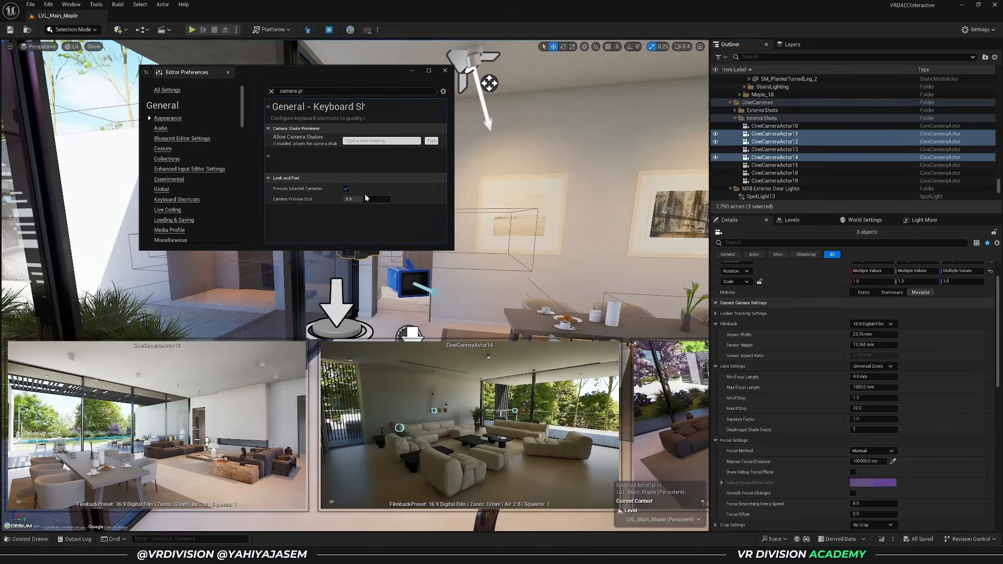
- Try Camera Preview Size values of 2, 1, 5 and 3 on the selected cameras' previews
{"action": "left_click", "coordinate": [364, 200]}
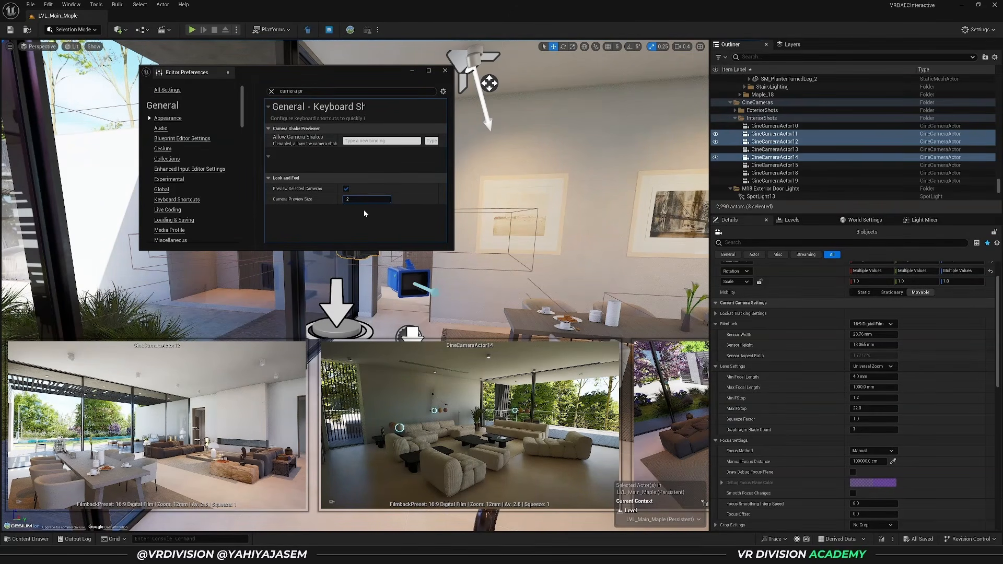
{"action": "key", "text": "Return"}
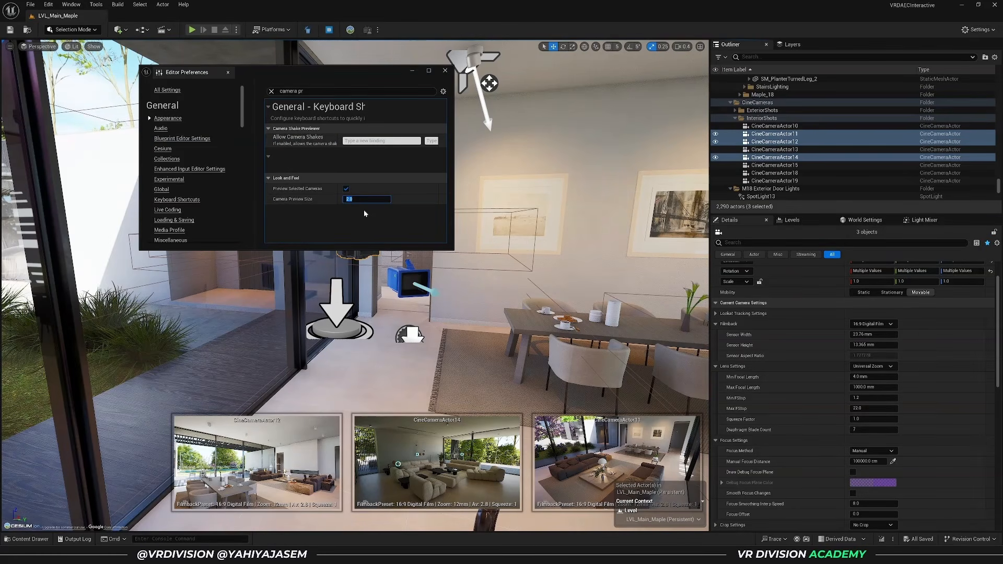
{"action": "key", "text": "Return"}
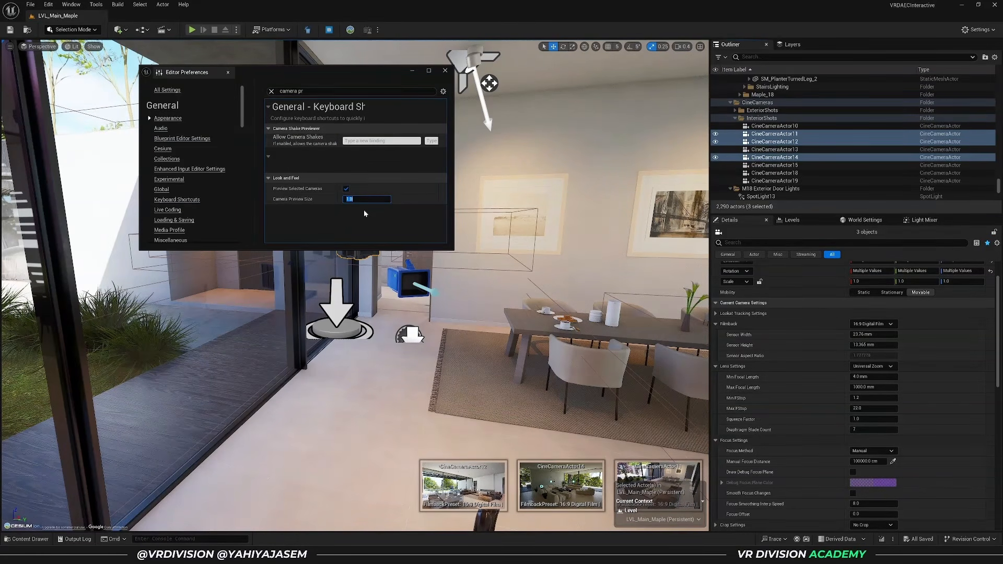
{"action": "type", "text": "5"}
{"action": "key", "text": "Return"}
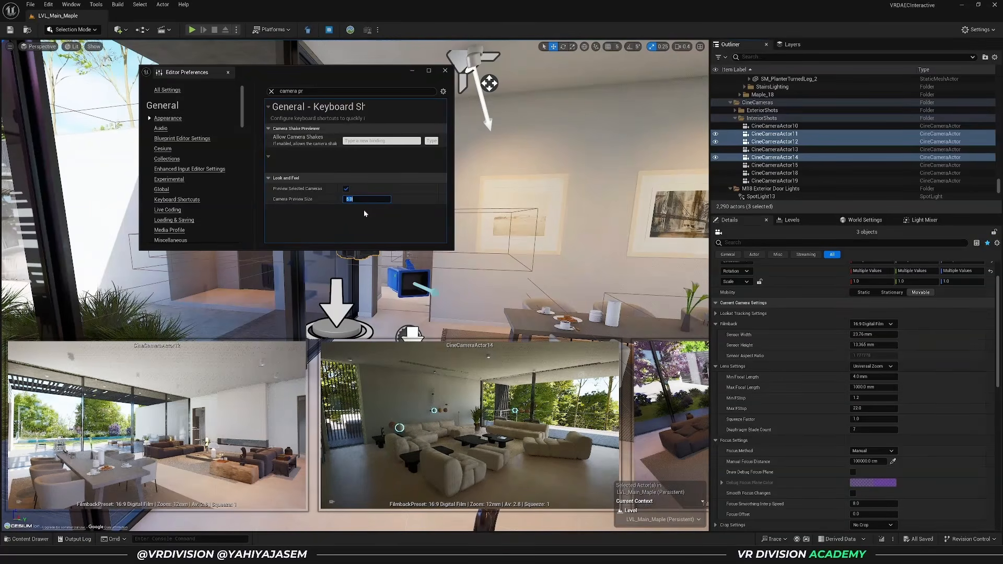
{"action": "type", "text": "6"}
{"action": "key", "text": "BackSpace"}
{"action": "type", "text": "2"}
{"action": "key", "text": "Return"}
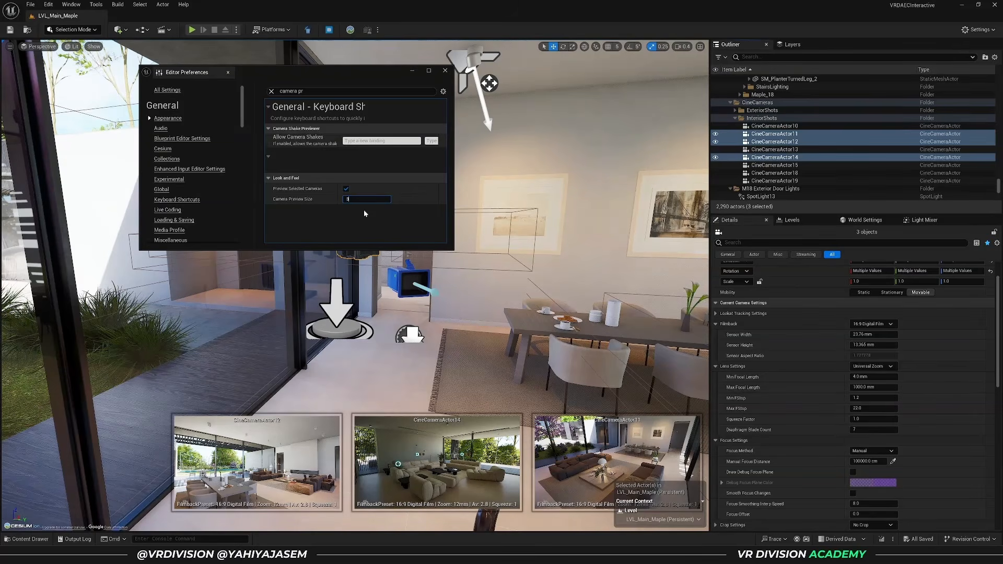
{"action": "key", "text": "Return"}
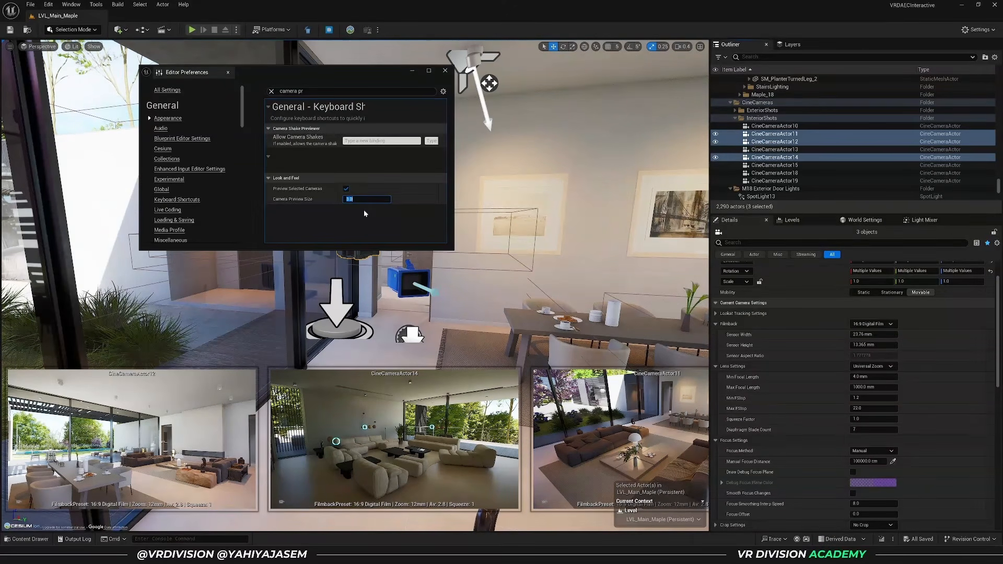
- Set the Camera Preview Size to 2.5
{"action": "type", "text": "2.5"}
{"action": "key", "text": "Return"}
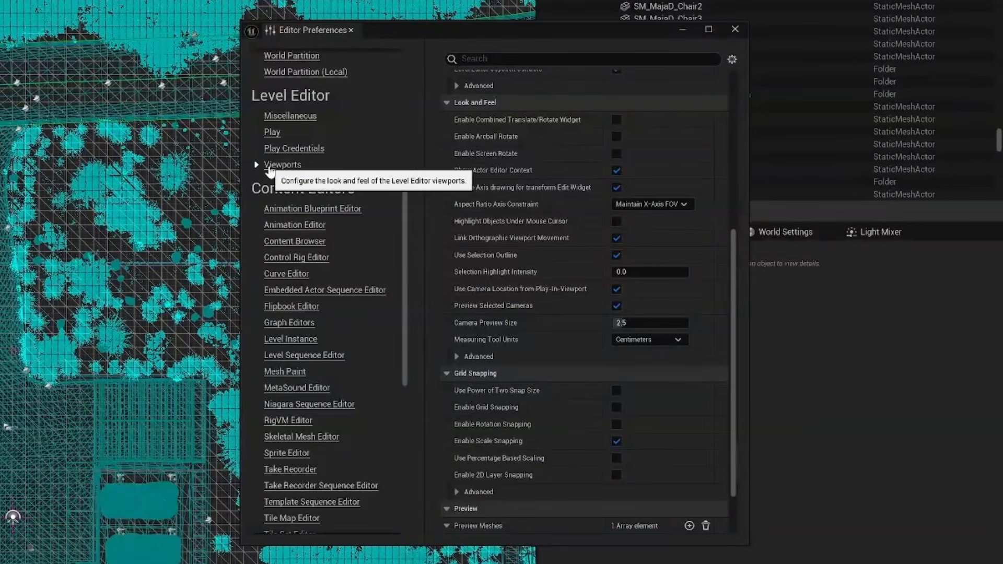
- Review the Measuring Tool Units options in the Level Editor viewport preferences and measure the landscape grid's upper edge in the top view
{"action": "scroll", "coordinate": [527, 249], "scroll_direction": "up", "scroll_amount": 5}
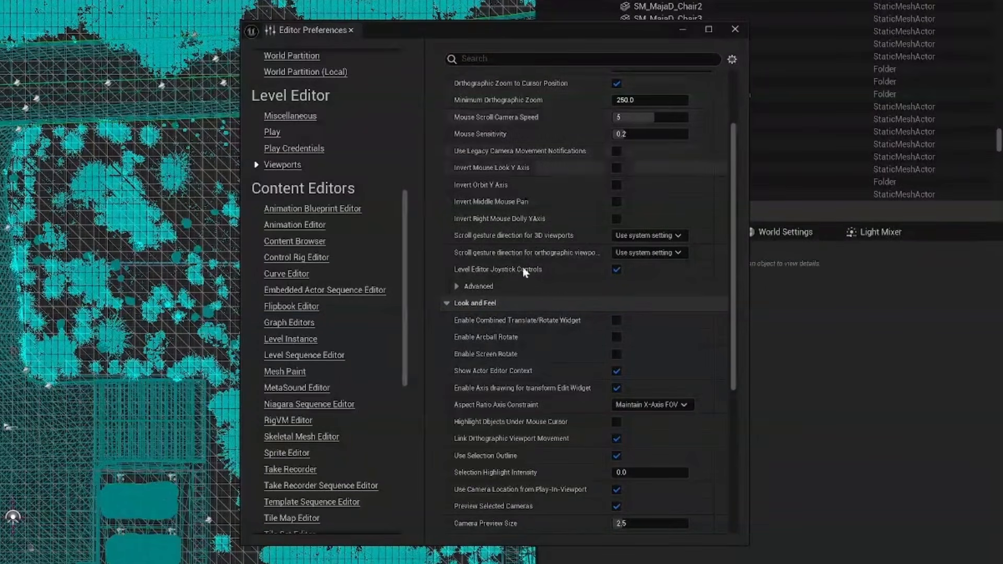
{"action": "scroll", "coordinate": [531, 334], "scroll_direction": "down", "scroll_amount": 3}
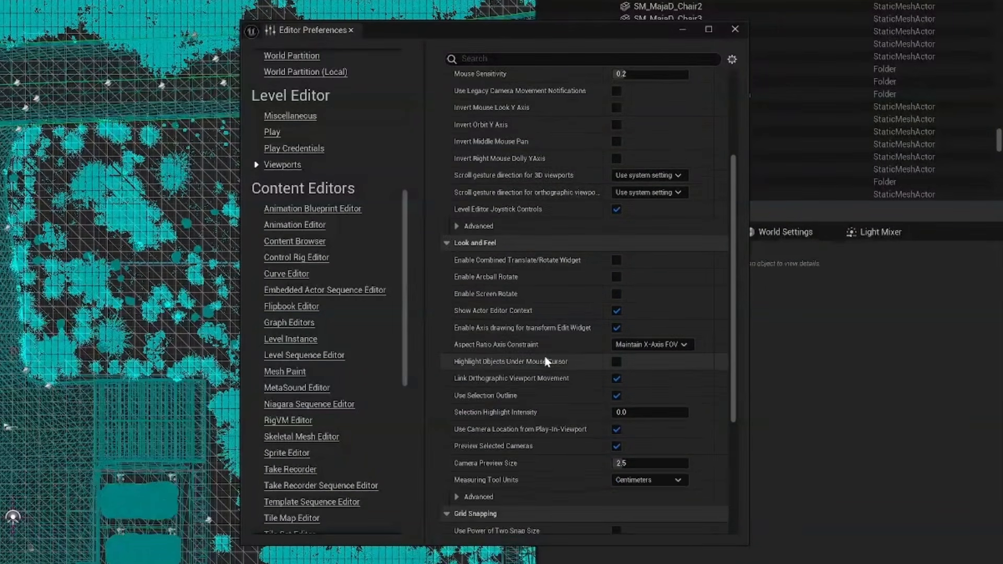
{"action": "scroll", "coordinate": [544, 347], "scroll_direction": "down", "scroll_amount": 2}
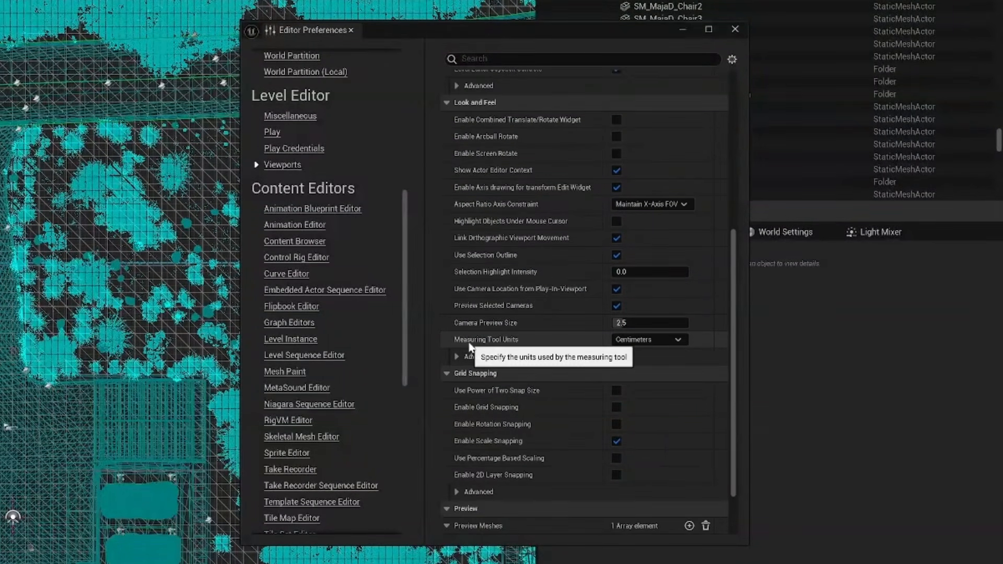
{"action": "left_click", "coordinate": [630, 341]}
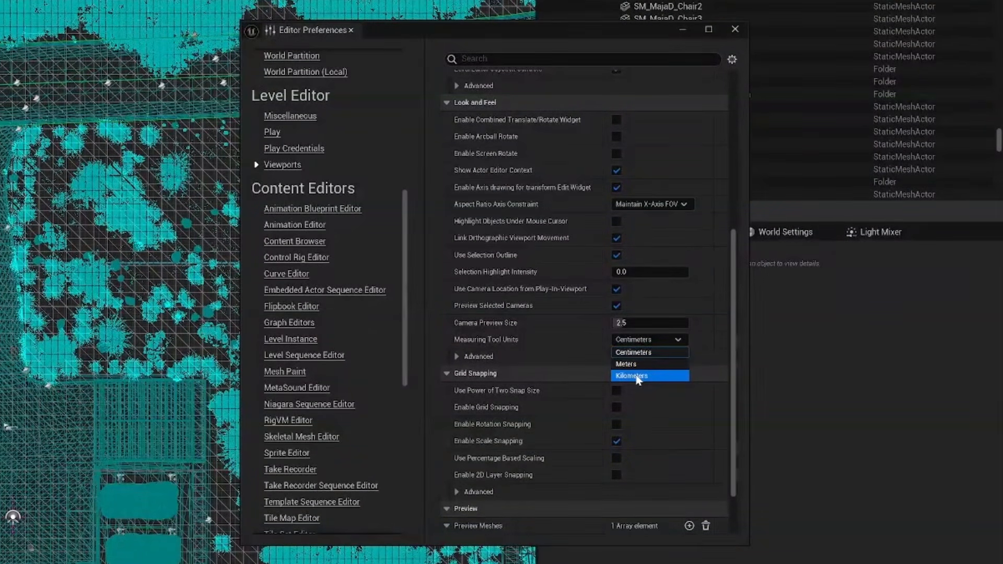
{"action": "scroll", "coordinate": [107, 319], "scroll_direction": "down", "scroll_amount": 10}
{"action": "right_click_drag", "start_coordinate": [428, 263], "coordinate": [278, 306]}
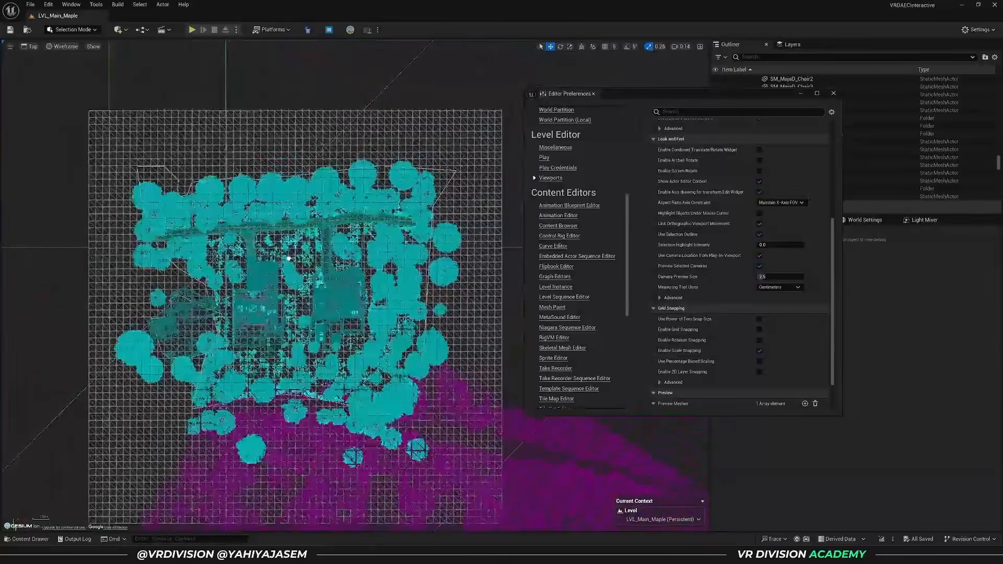
{"action": "middle_click_drag", "start_coordinate": [80, 159], "coordinate": [490, 160]}
{"action": "middle_click_drag", "start_coordinate": [930, 291], "coordinate": [934, 280]}
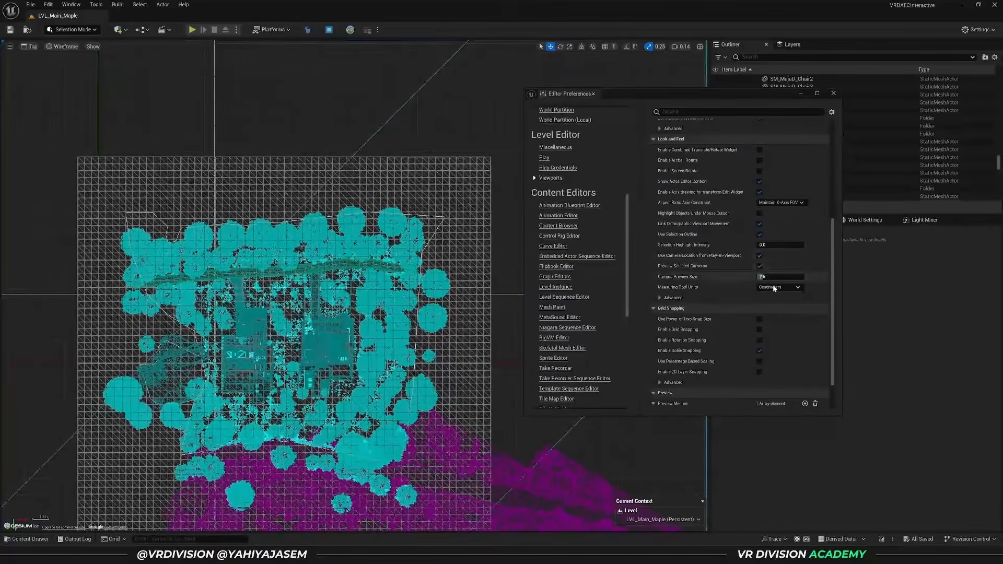
- Set the Measuring Tool Units to Kilometers and measure along the landscape grid's upper edge
{"action": "left_click", "coordinate": [774, 288]}
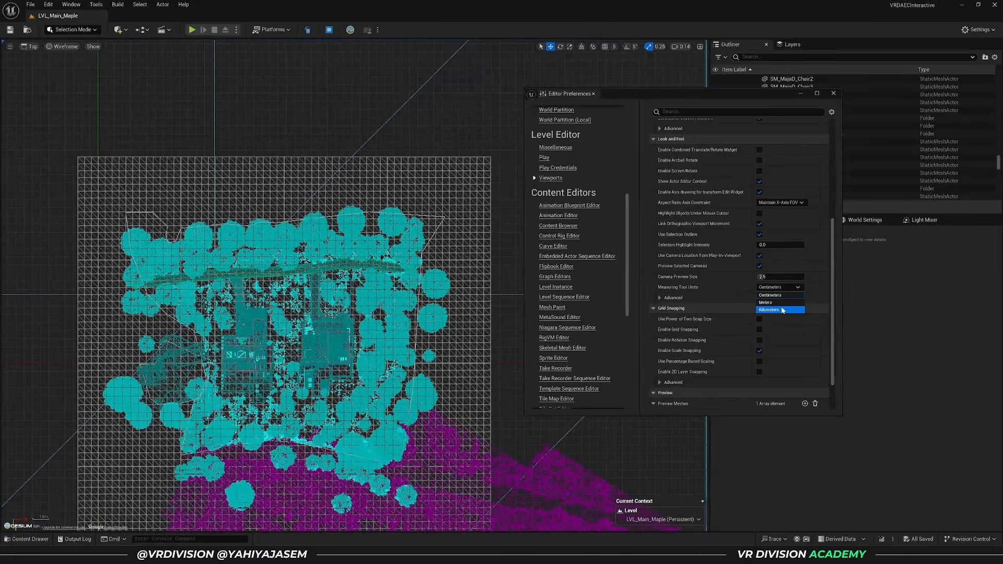
{"action": "left_click", "coordinate": [779, 309]}
{"action": "middle_click_drag", "start_coordinate": [283, 151], "coordinate": [492, 154]}
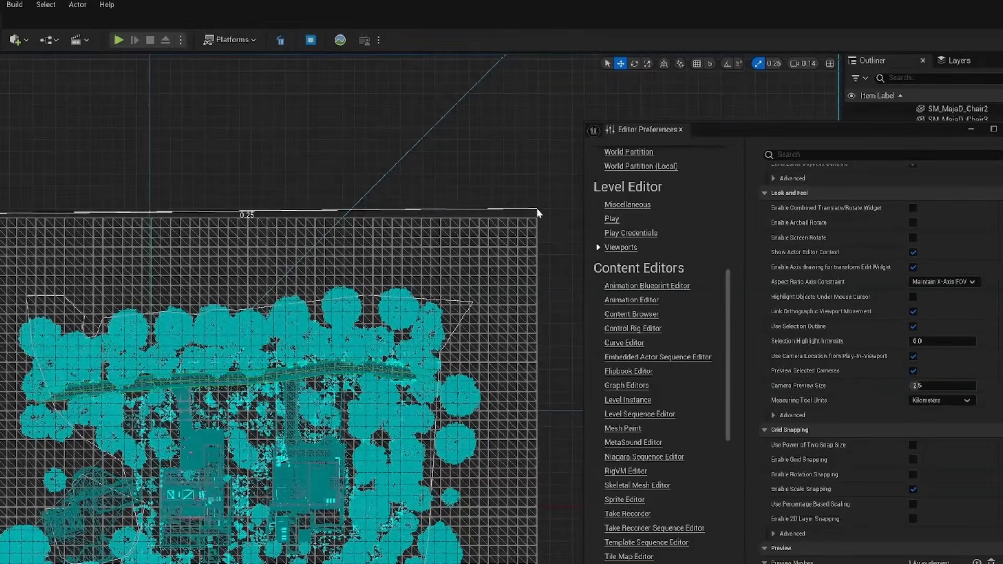
- Set the Measuring Tool Units to Meters and measure the landscape grid's upper edge and one side of the building
{"action": "left_click", "coordinate": [942, 400]}
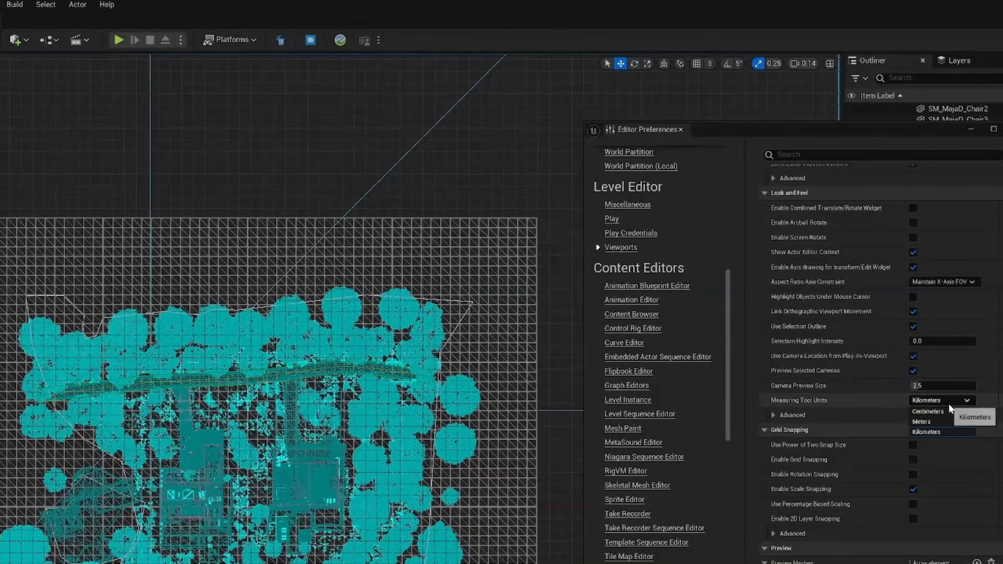
{"action": "left_click", "coordinate": [932, 418]}
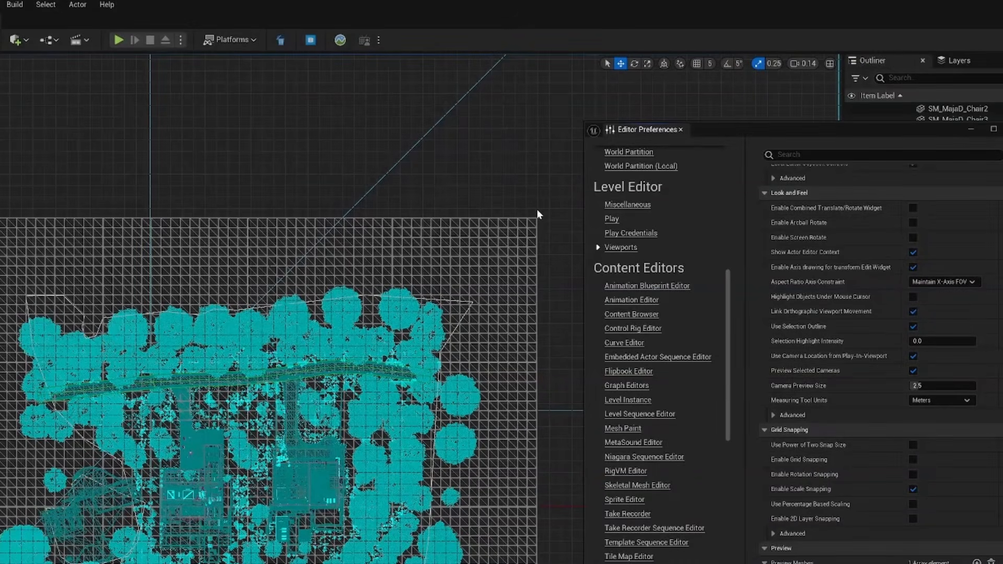
{"action": "middle_click_drag", "start_coordinate": [537, 209], "coordinate": [1, 210]}
{"action": "scroll", "coordinate": [340, 455], "scroll_direction": "up", "scroll_amount": 5}
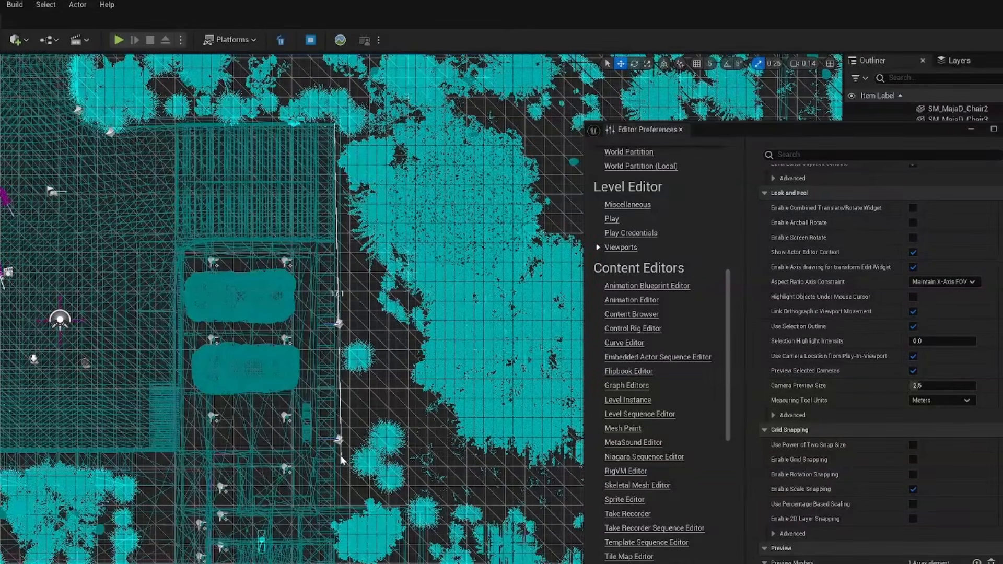
{"action": "left_click", "coordinate": [940, 400]}
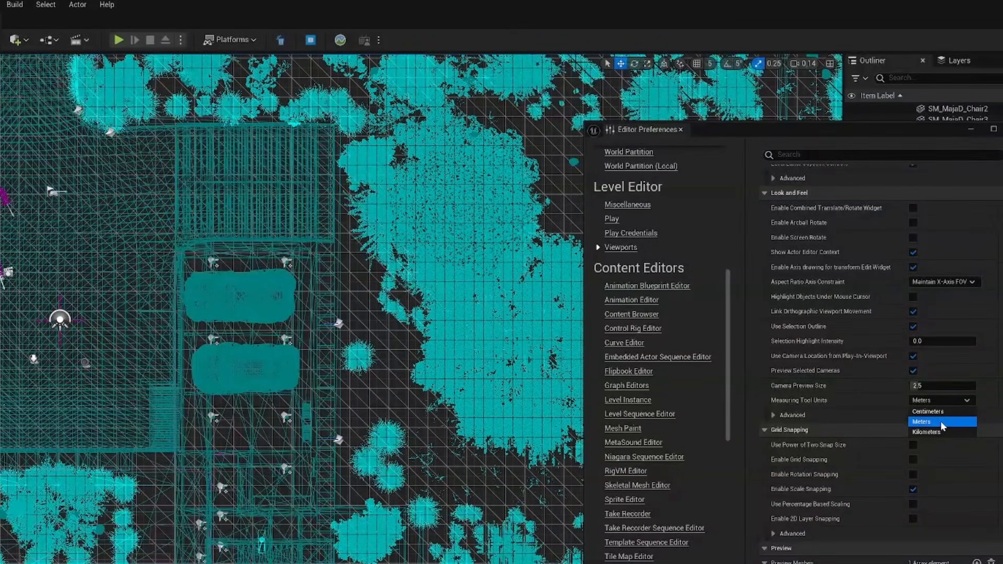
{"action": "left_click", "coordinate": [941, 421]}
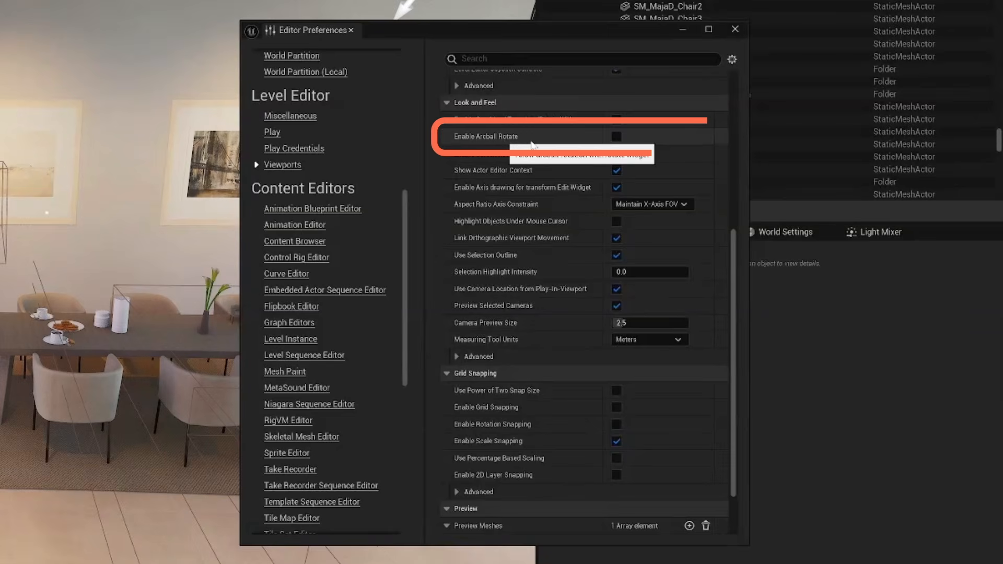
- Enable Arcball Rotate and activate the Rotate tool on the dining chair, switching the option off and on again to compare
{"action": "left_click", "coordinate": [617, 137]}
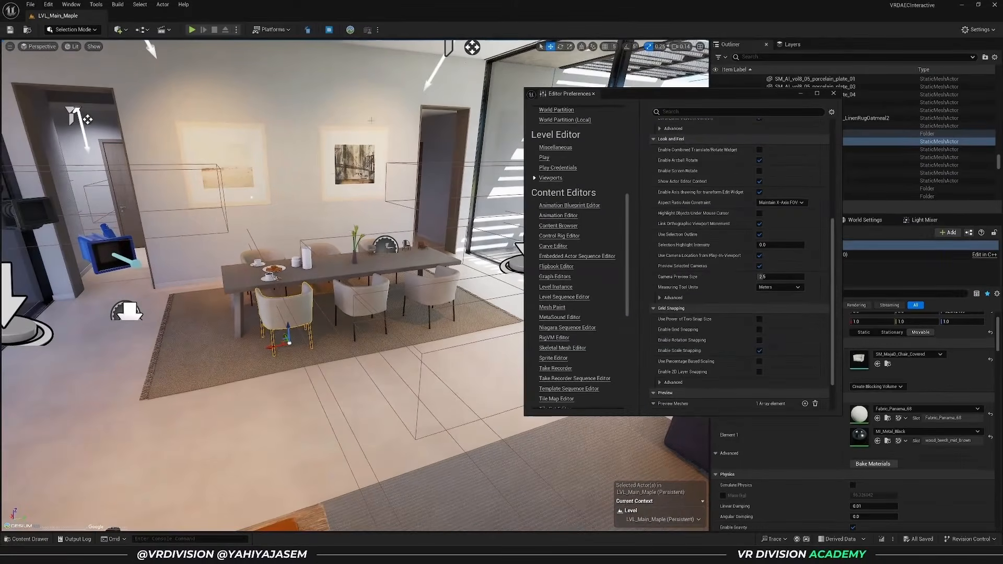
{"action": "left_click", "coordinate": [560, 47]}
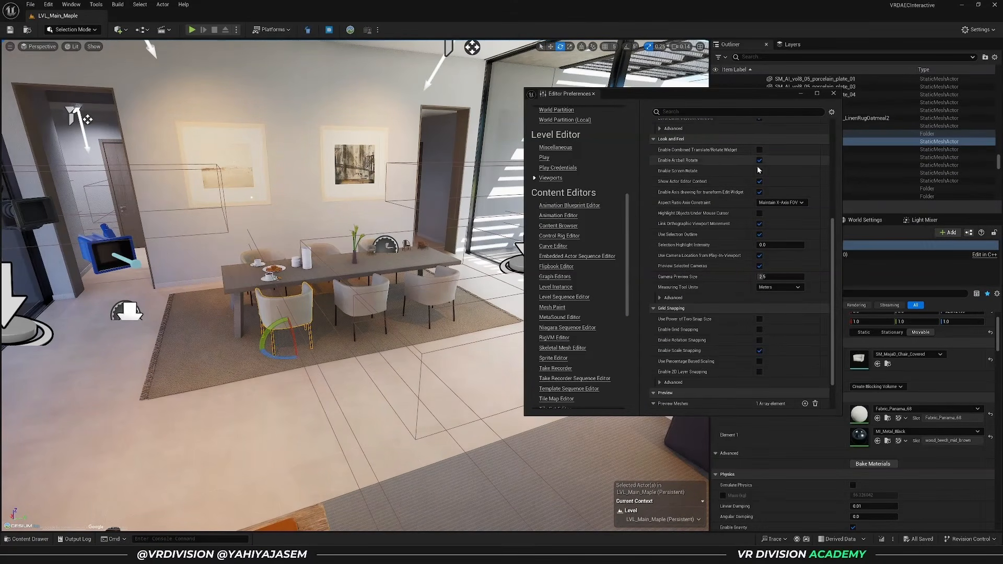
{"action": "left_click", "coordinate": [759, 161]}
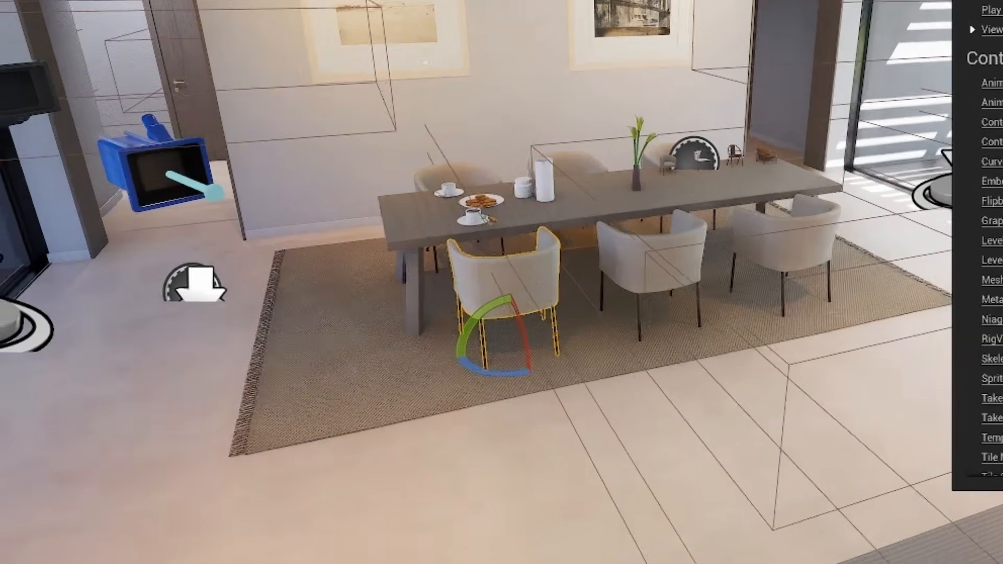
{"action": "key", "text": "f"}
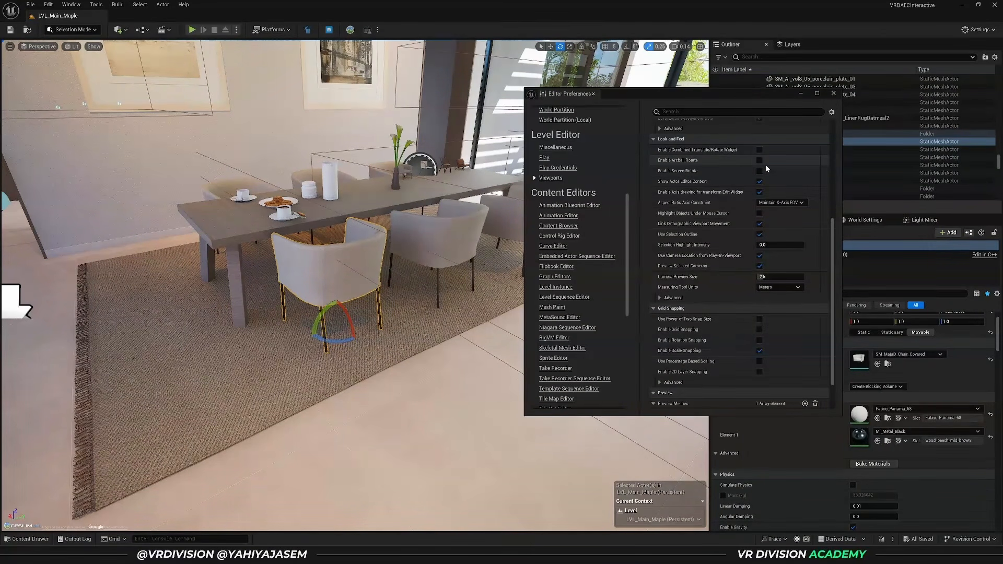
{"action": "mouse_move", "coordinate": [418, 293]}
{"action": "right_mouse_down"}
{"action": "mouse_move", "coordinate": [251, 298]}
{"action": "mouse_move", "coordinate": [173, 285]}
{"action": "mouse_move", "coordinate": [418, 293]}
{"action": "right_mouse_up"}
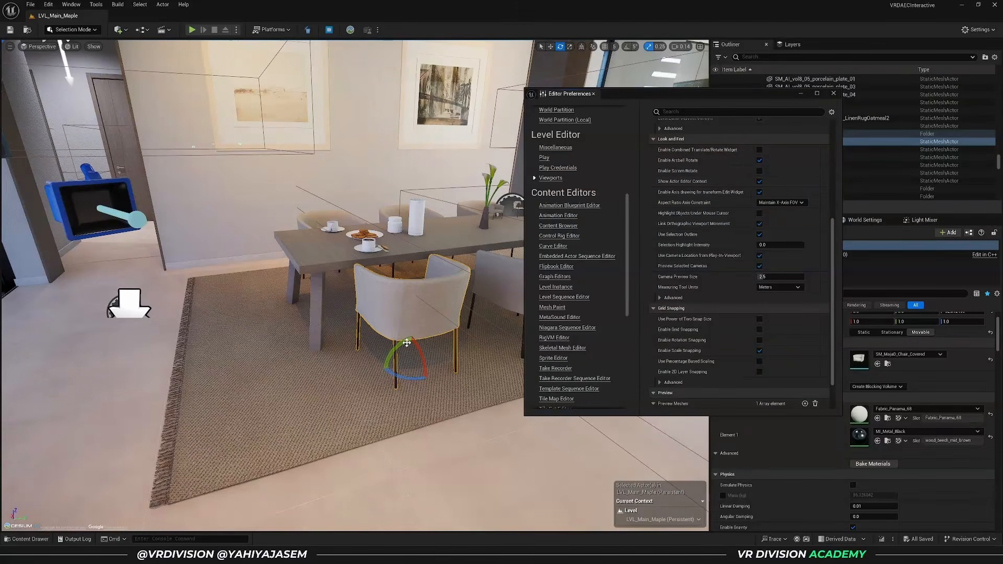
- Try free arcball rotation on the dining chair twice, undoing each rotation
{"action": "left_click_drag", "start_coordinate": [405, 359], "coordinate": [424, 306]}
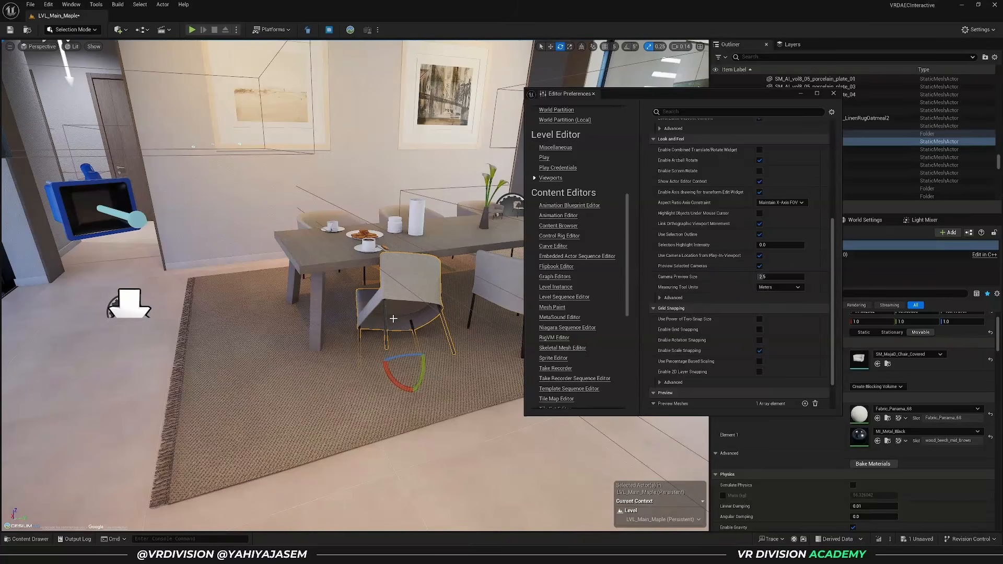
{"action": "key", "text": "ctrl+z"}
{"action": "left_click_drag", "start_coordinate": [404, 368], "coordinate": [431, 354]}
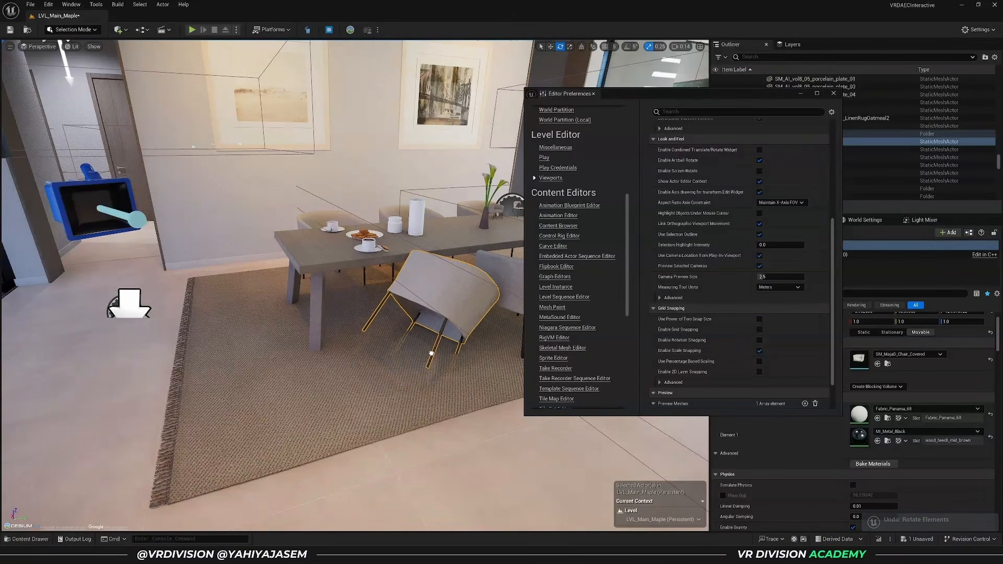
{"action": "key", "text": "ctrl+z"}
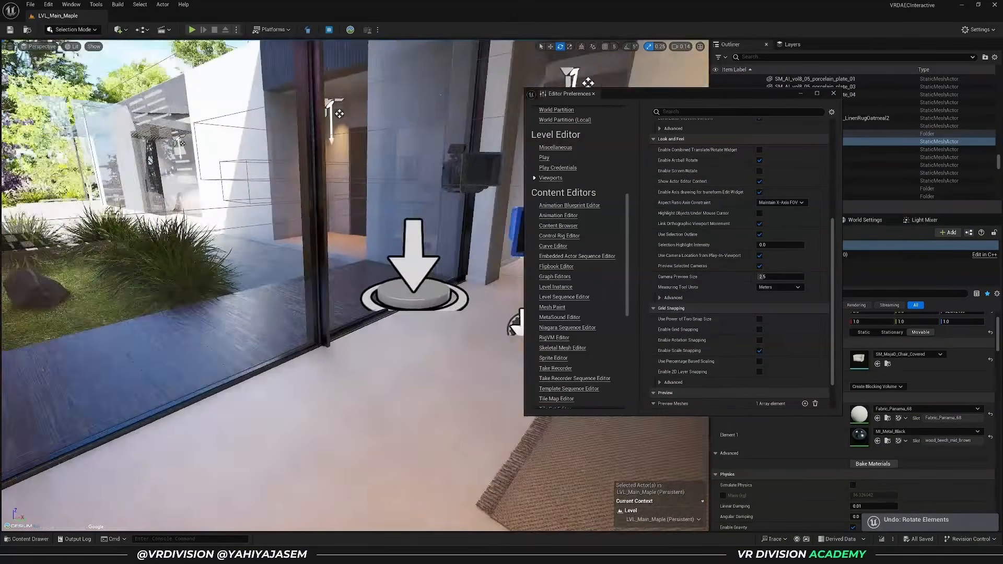
- Switch to Foliage mode in the garden, select the nearest rock and rotate it freely with the arcball
{"action": "key", "text": "w"}
{"action": "right_click_drag", "start_coordinate": [276, 280], "coordinate": [182, 291]}
{"action": "scroll", "coordinate": [276, 281], "scroll_direction": "up", "scroll_amount": 1}
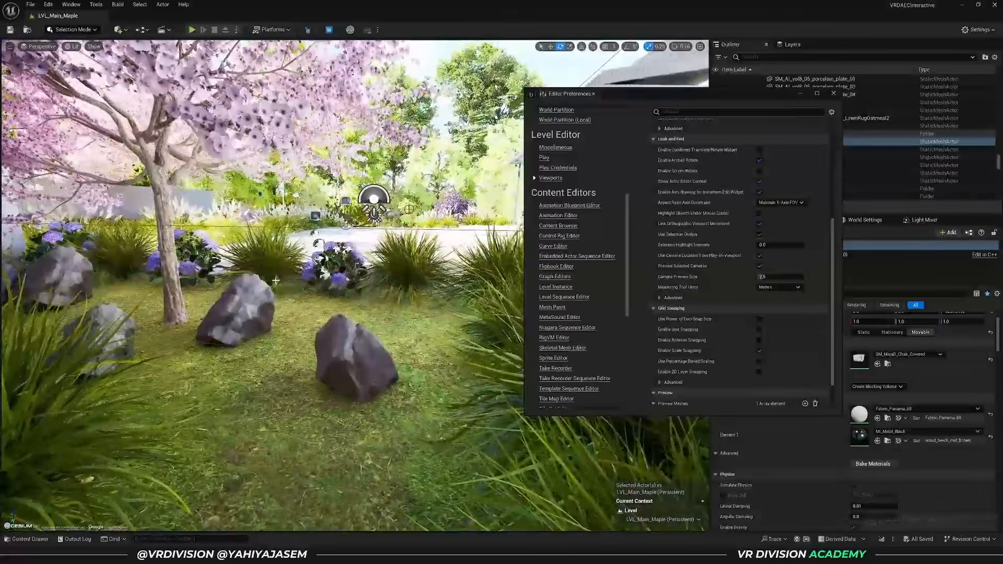
{"action": "key", "text": "shift+3"}
{"action": "left_click", "coordinate": [435, 326]}
{"action": "right_click_drag", "start_coordinate": [435, 326], "coordinate": [462, 336]}
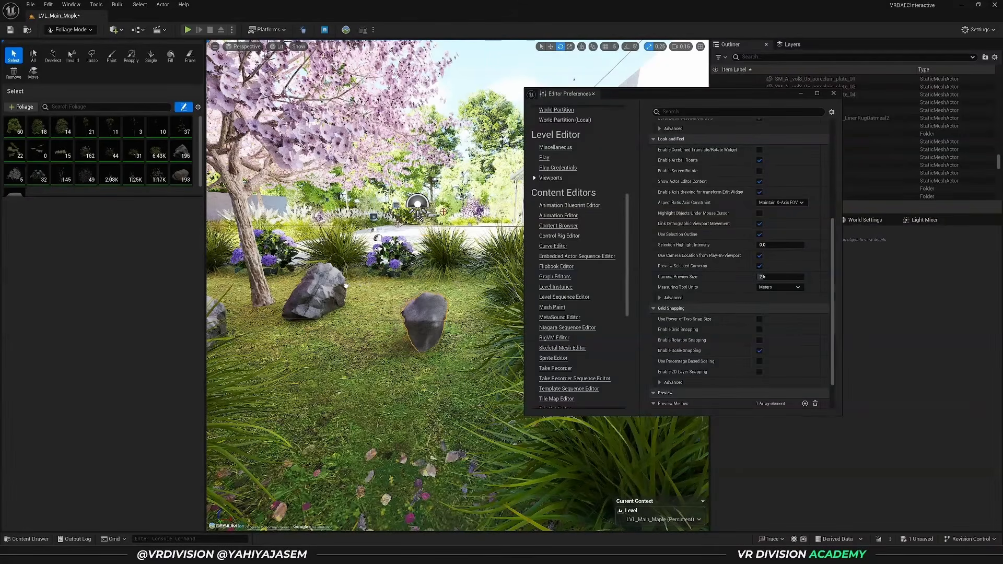
- Rotate the selected garden rock further with the arcball and rotation handles until it sits in a different orientation
{"action": "left_click_drag", "start_coordinate": [345, 286], "coordinate": [443, 338]}
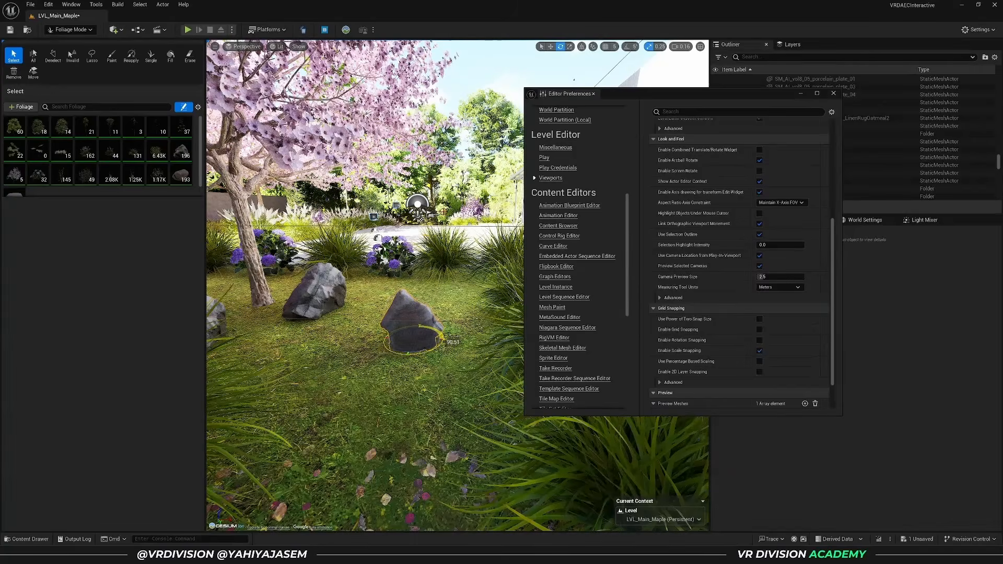
{"action": "left_click_drag", "start_coordinate": [443, 340], "coordinate": [443, 342]}
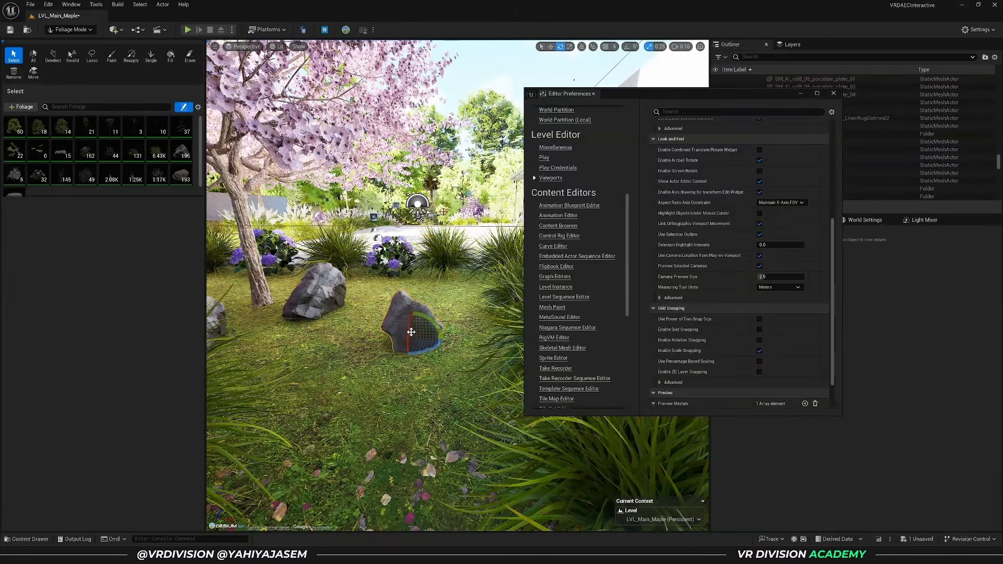
{"action": "left_click_drag", "start_coordinate": [365, 329], "coordinate": [424, 330]}
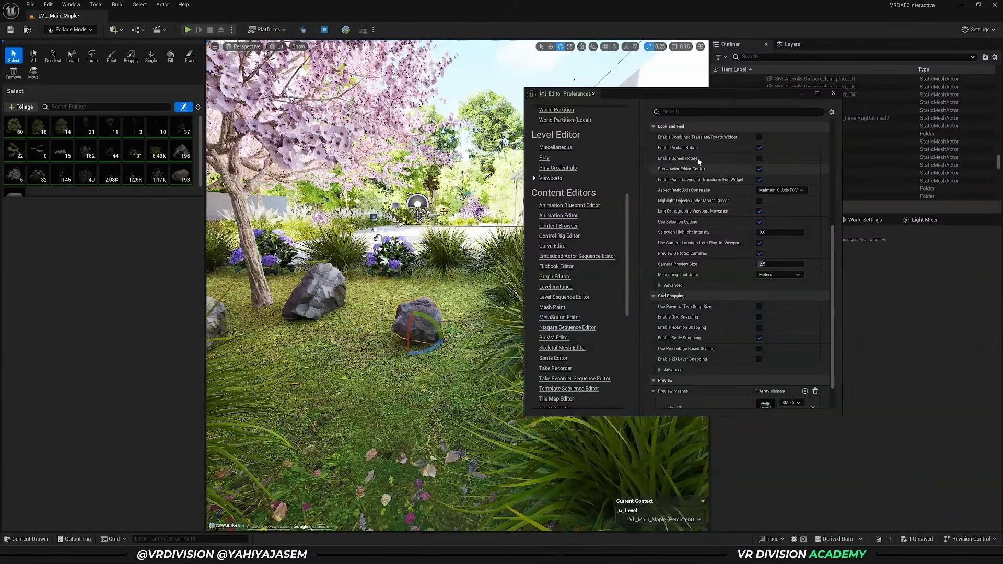
- Turn off Enable Arcball Rotate under Look and Feel and review the neighbouring viewport preferences
{"action": "left_click", "coordinate": [759, 148]}
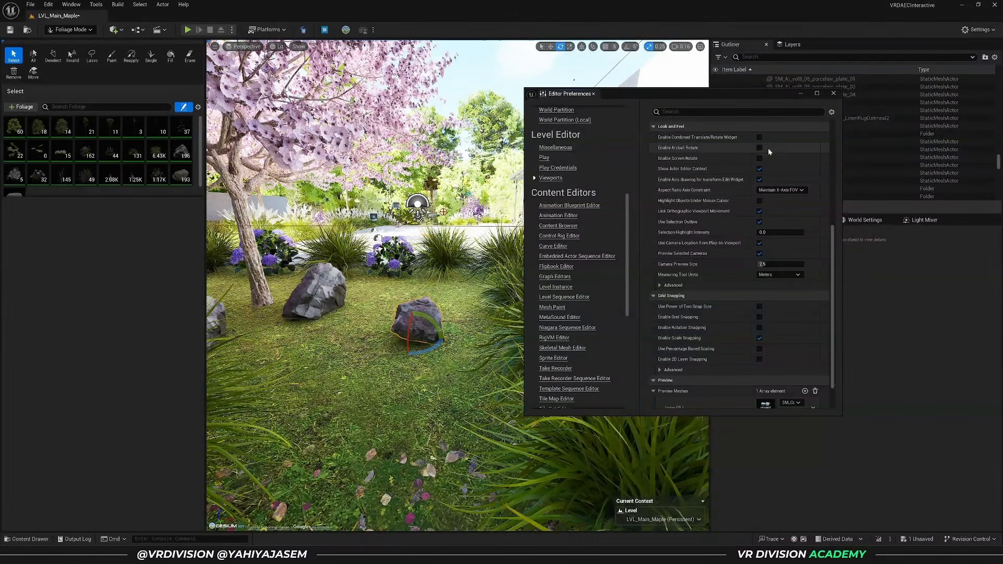
{"action": "scroll", "coordinate": [778, 178], "scroll_direction": "up", "scroll_amount": 5}
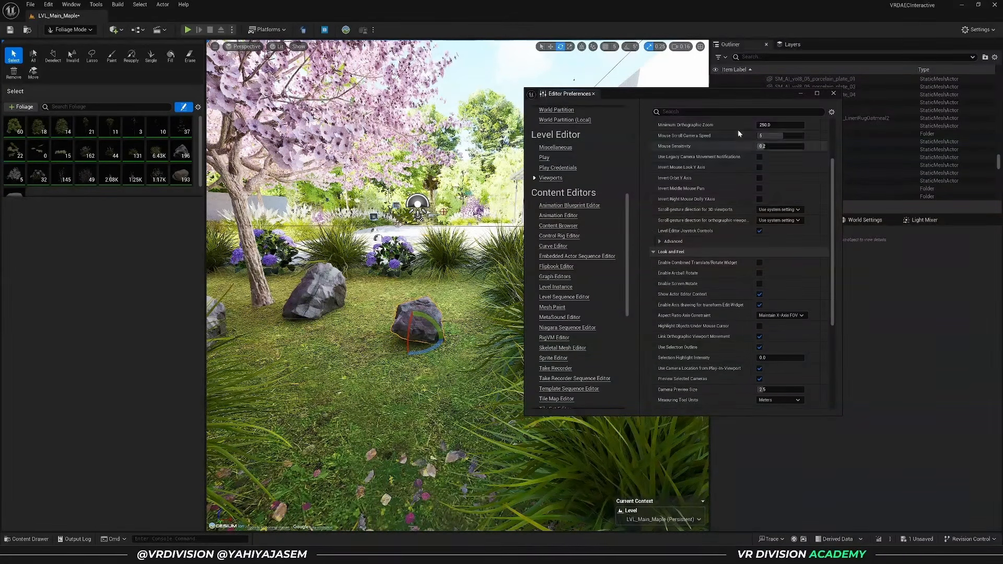
{"action": "scroll", "coordinate": [752, 212], "scroll_direction": "down", "scroll_amount": 1}
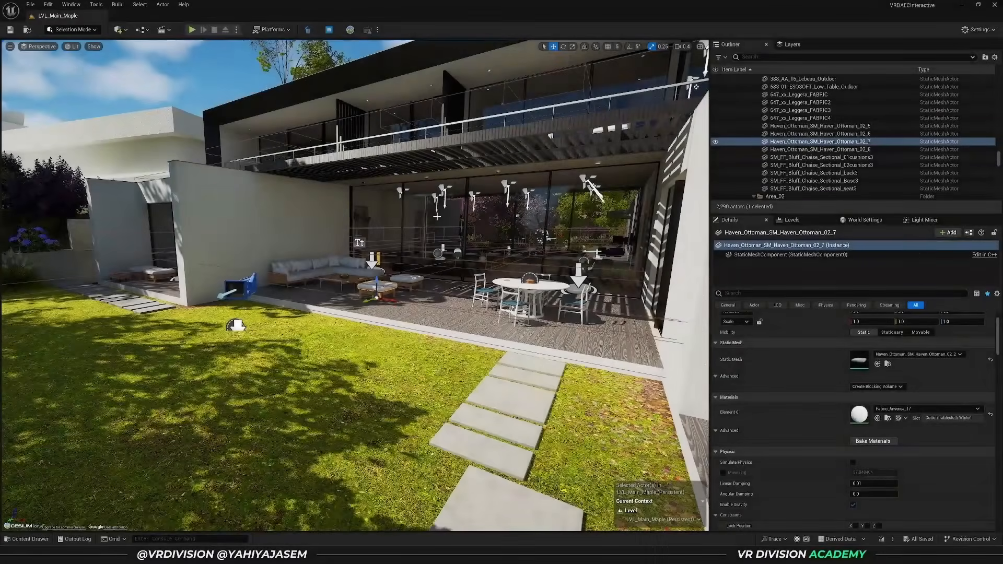
- Open the Content Drawer in the StayHydrated project and add the VRD_DEV folder to Favorites
{"action": "key", "text": "ctrl+space"}
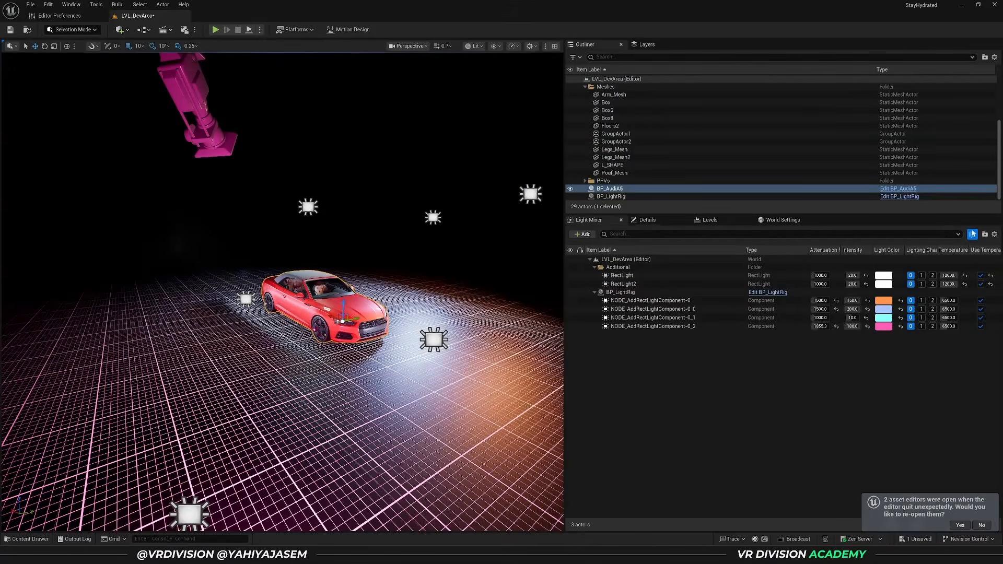
{"action": "key", "text": "ctrl+space"}
{"action": "scroll", "coordinate": [49, 397], "scroll_direction": "down", "scroll_amount": 10}
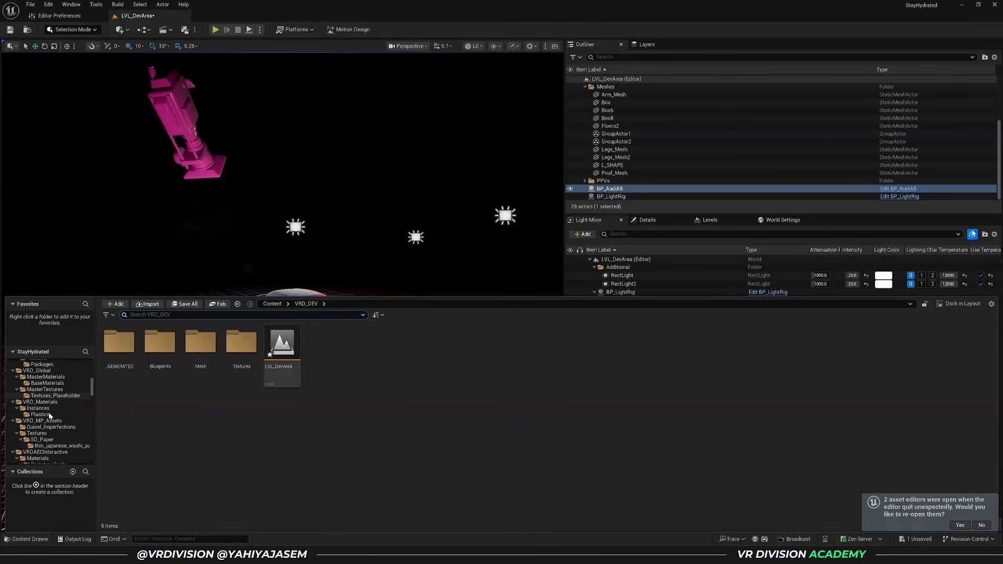
{"action": "scroll", "coordinate": [49, 418], "scroll_direction": "up", "scroll_amount": 5}
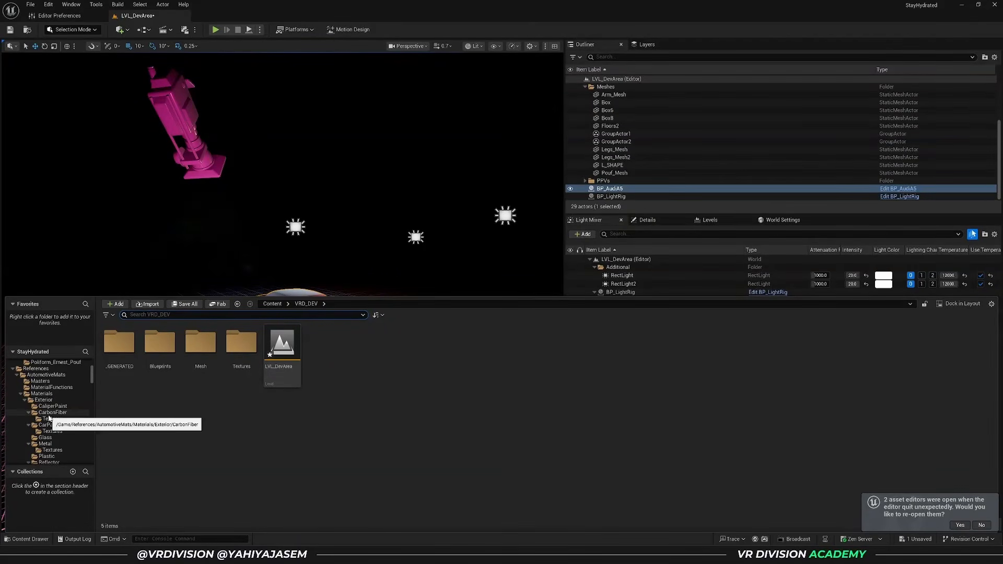
{"action": "scroll", "coordinate": [50, 418], "scroll_direction": "up", "scroll_amount": 2}
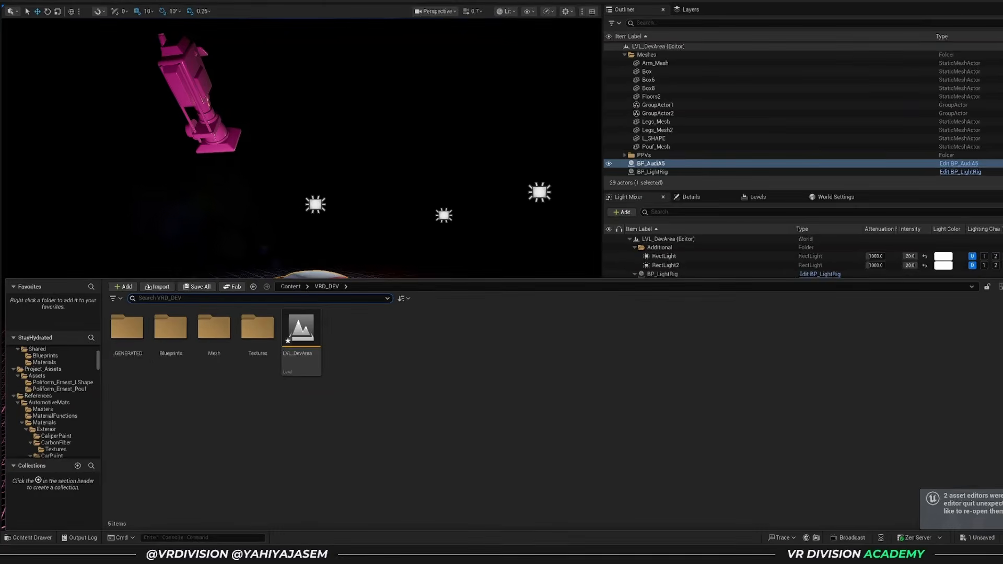
{"action": "left_click", "coordinate": [27, 29]}
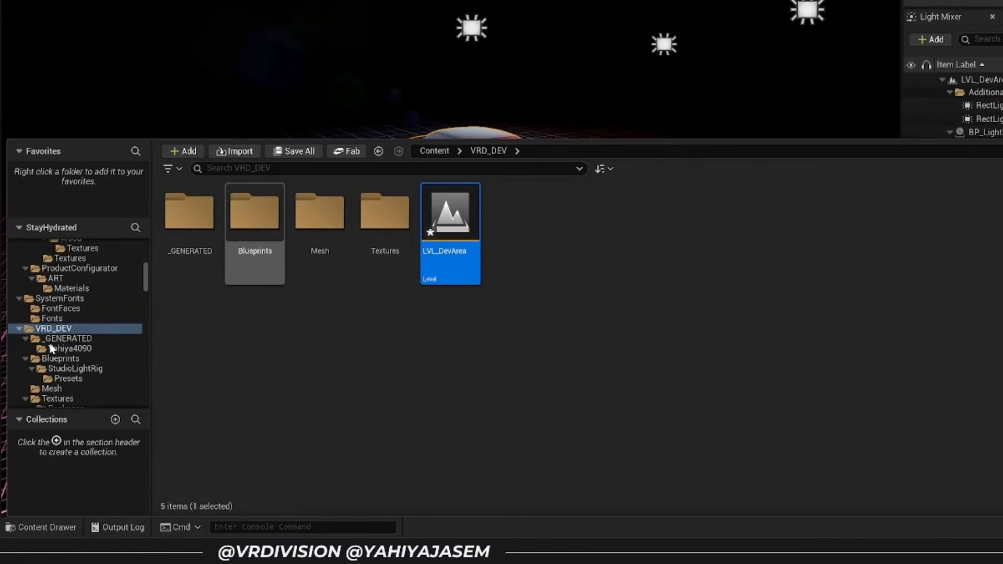
{"action": "right_click", "coordinate": [47, 330]}
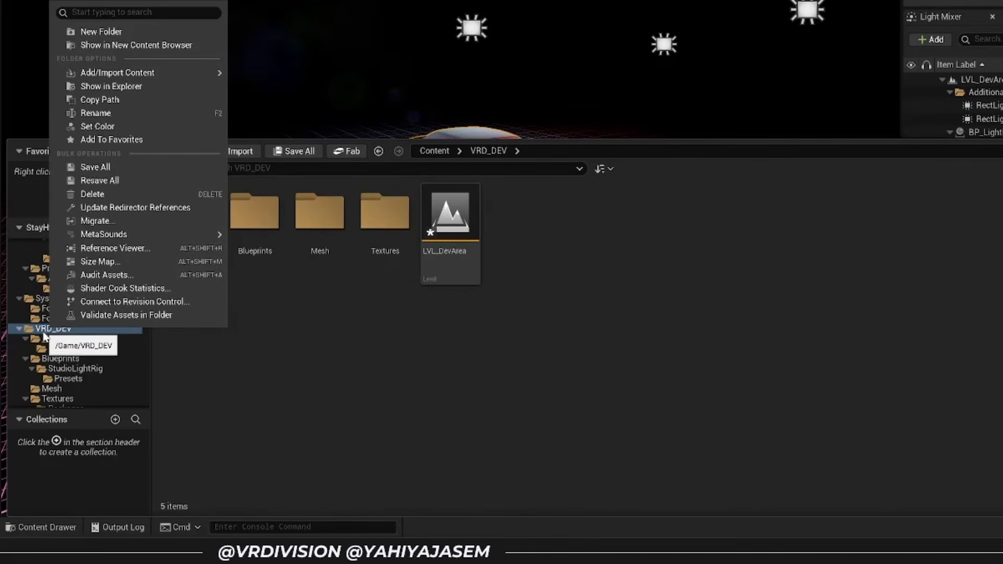
{"action": "left_click", "coordinate": [107, 141]}
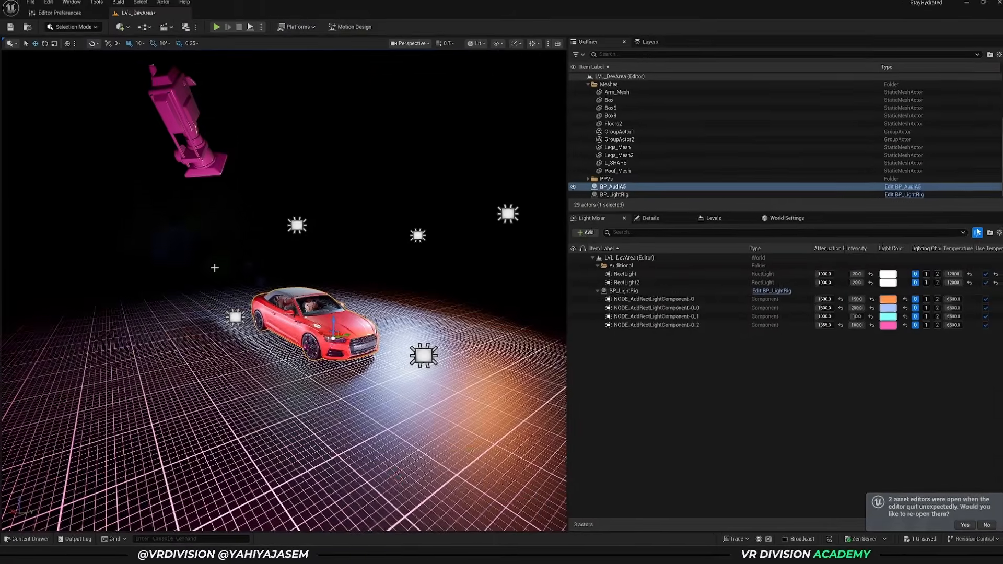
- Browse to ProductConfigurator's ART/Materials folder in the Content Drawer and return to VRD_DEV through its favorite
{"action": "right_click_drag", "start_coordinate": [214, 268], "coordinate": [216, 300]}
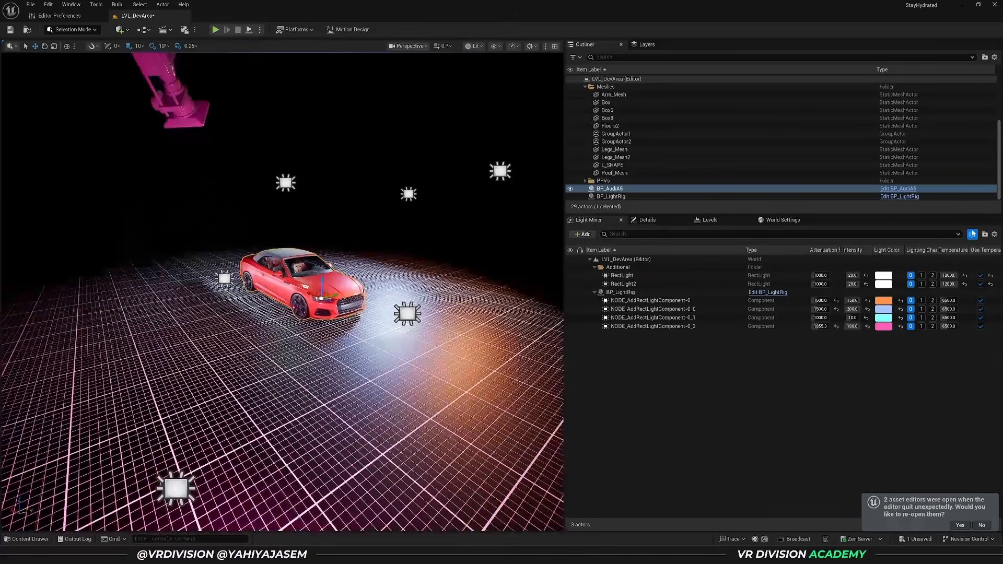
{"action": "key", "text": "Escape"}
{"action": "key", "text": "ctrl+space"}
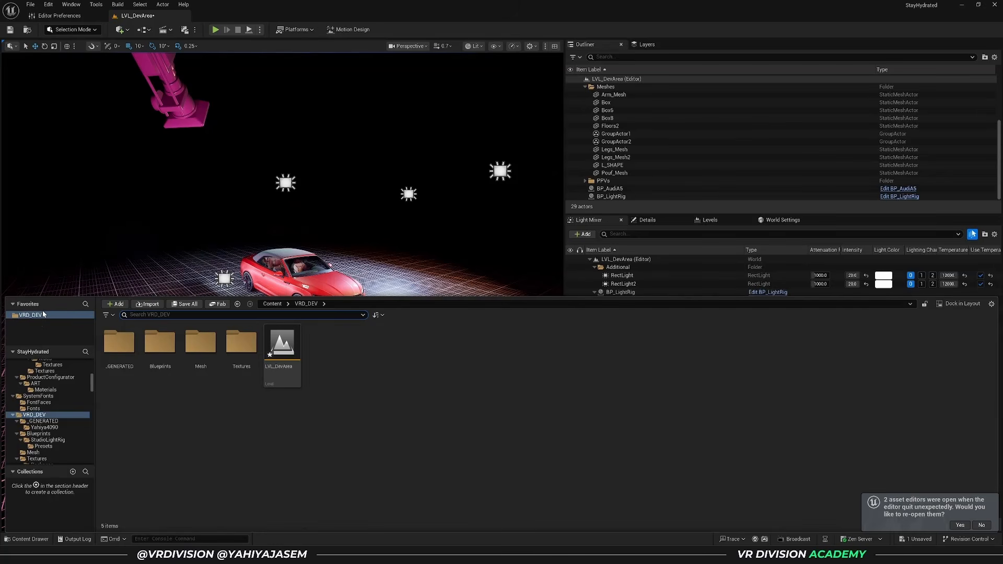
{"action": "left_click", "coordinate": [59, 389]}
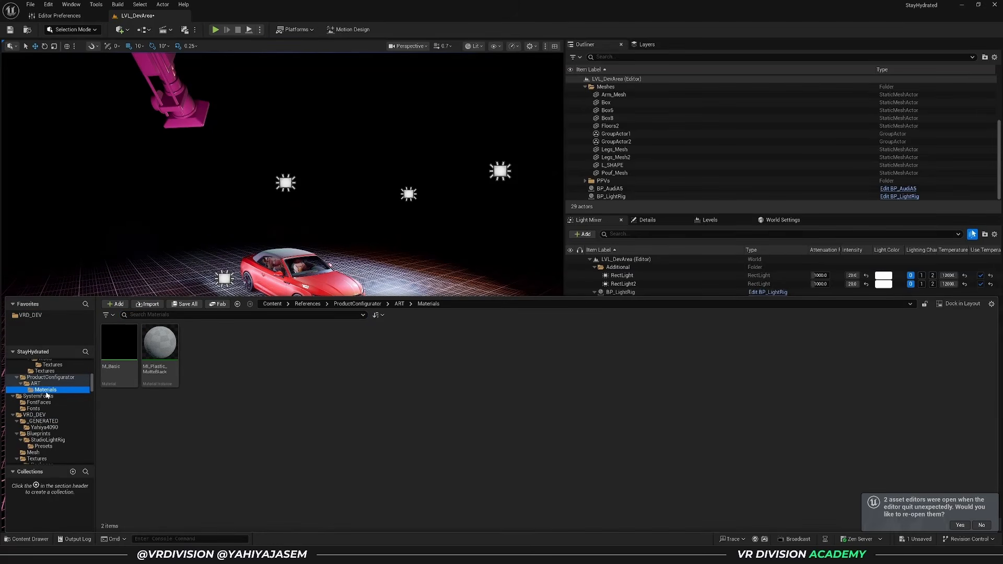
{"action": "left_click", "coordinate": [31, 315]}
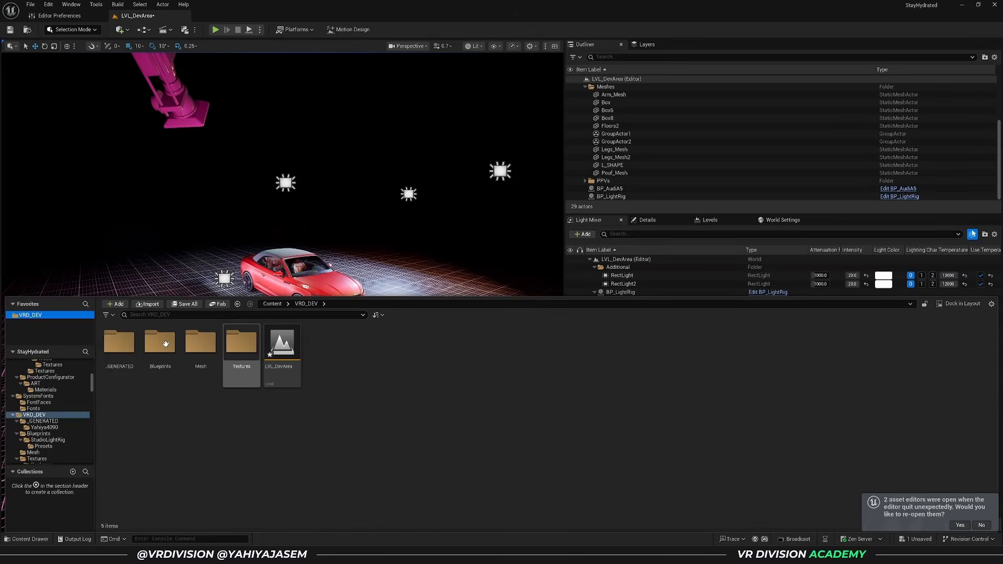
- Set the VRD_DEV folder's color to a reddish orange with RGB 0.807, 0.131, 0.057
{"action": "left_click", "coordinate": [50, 416]}
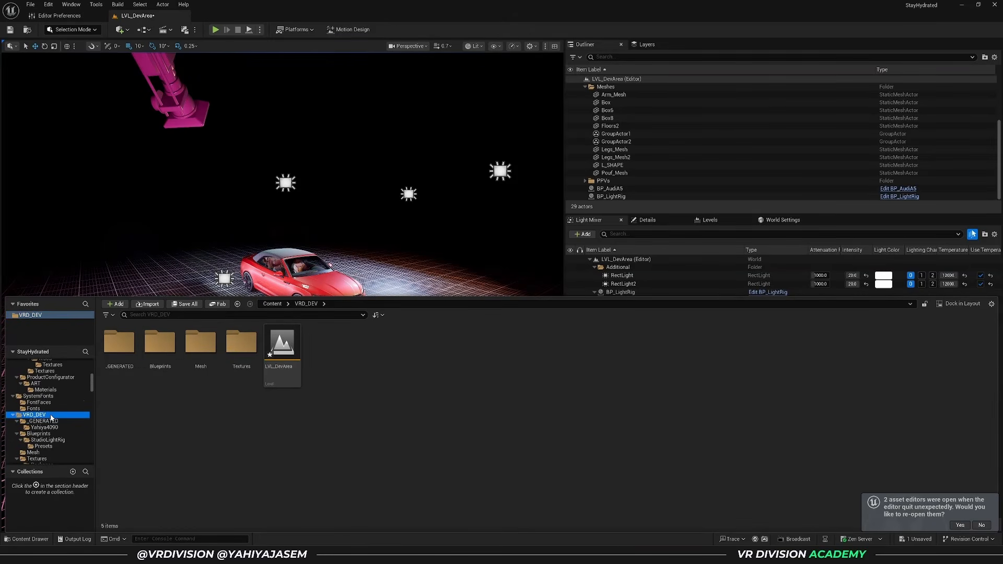
{"action": "right_click", "coordinate": [50, 417]}
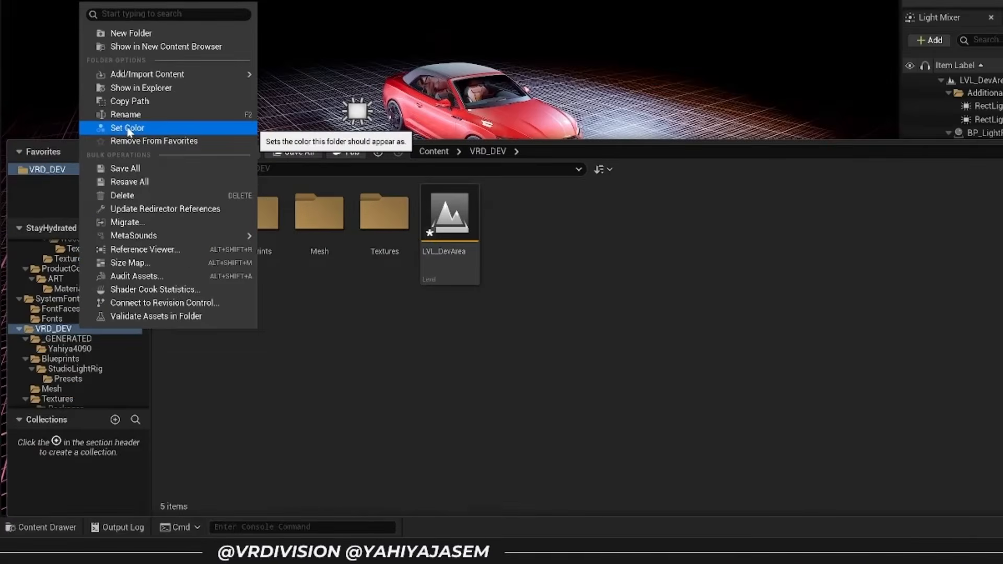
{"action": "left_click", "coordinate": [80, 289]}
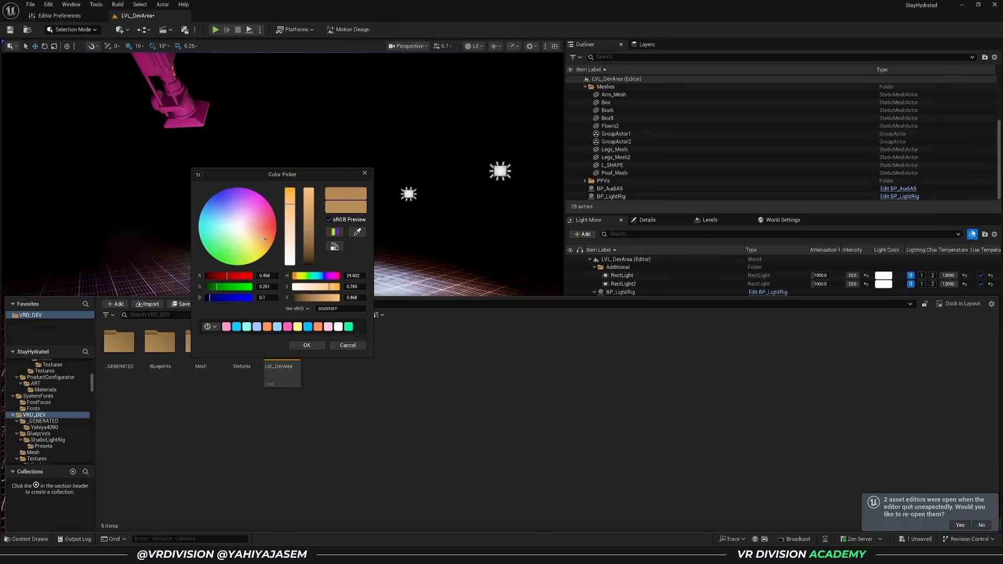
{"action": "mouse_move", "coordinate": [266, 257]}
{"action": "left_mouse_down"}
{"action": "mouse_move", "coordinate": [308, 209]}
{"action": "mouse_move", "coordinate": [308, 189]}
{"action": "mouse_move", "coordinate": [308, 264]}
{"action": "mouse_move", "coordinate": [314, 205]}
{"action": "left_mouse_up"}
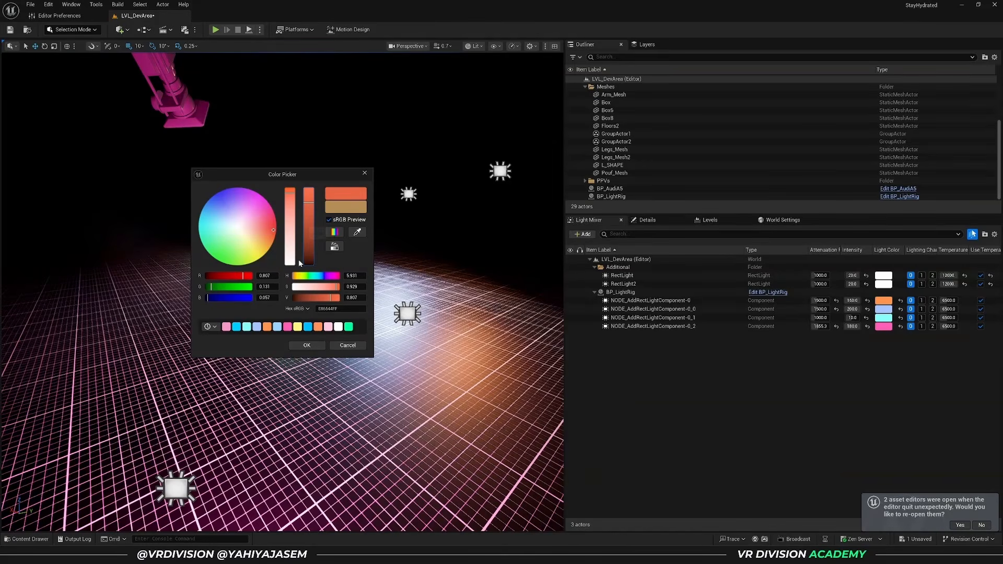
{"action": "left_click", "coordinate": [305, 346]}
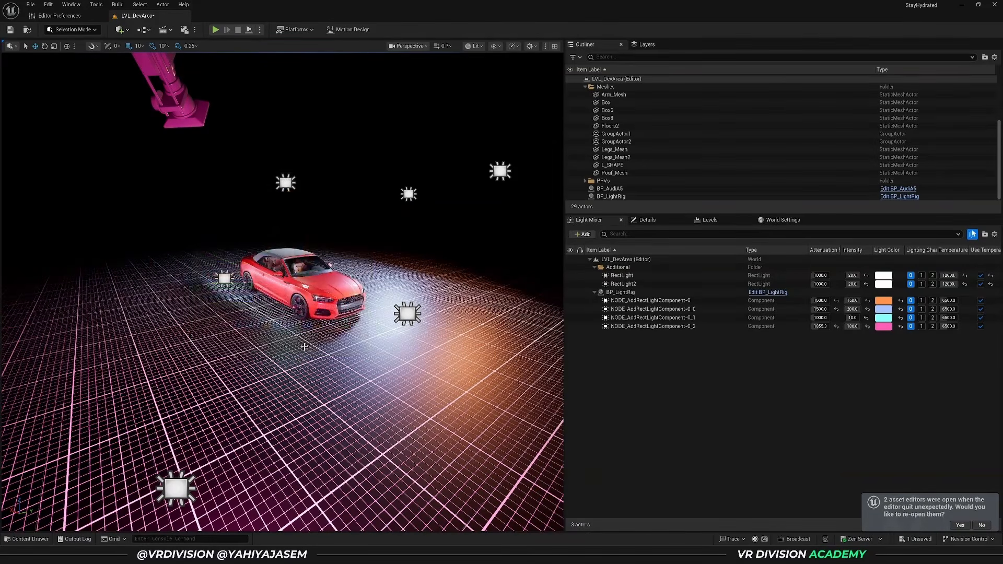
- Collapse all subfolders of the Content tree in the Content Drawer and open the VRDAECInteractive folder
{"action": "left_click", "coordinate": [35, 540]}
{"action": "left_click", "coordinate": [57, 427]}
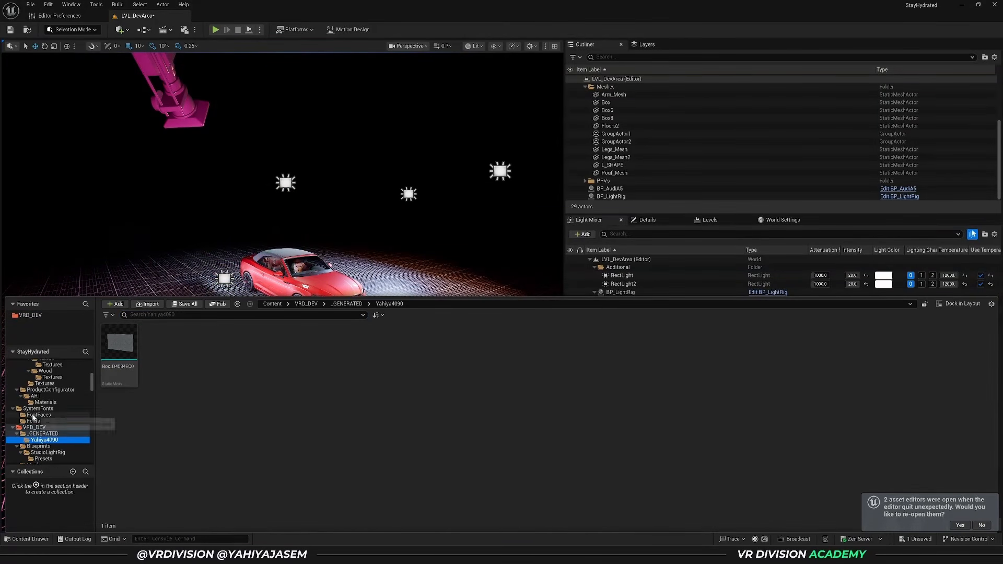
{"action": "scroll", "coordinate": [32, 416], "scroll_direction": "up", "scroll_amount": 10}
{"action": "left_click", "coordinate": [9, 365], "text": "shift"}
{"action": "left_click", "coordinate": [9, 364]}
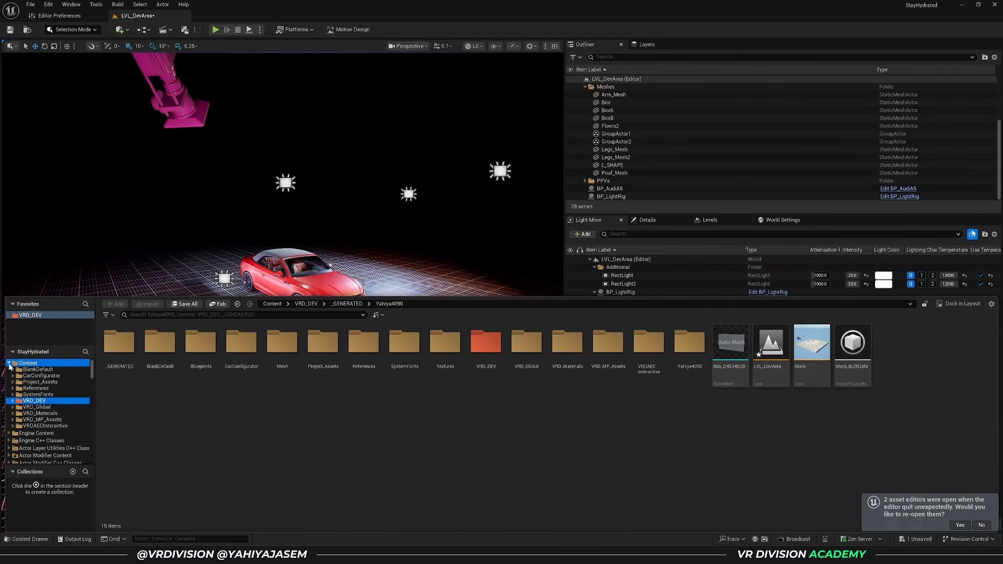
{"action": "left_click", "coordinate": [41, 426]}
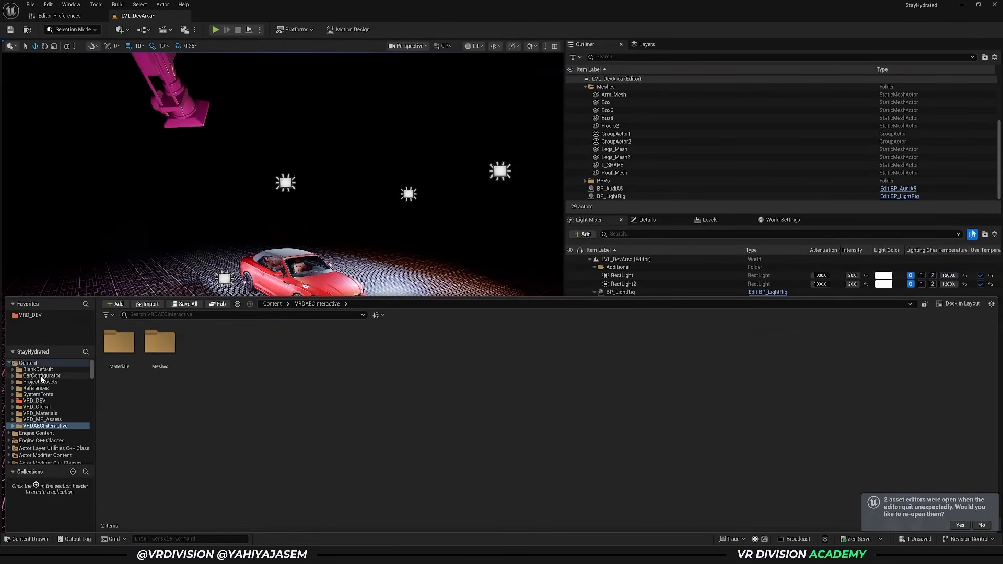
- Set the Project_Assets folder's color to pure red (FF0000FF) and bring up its color options again in the reopened Content Drawer
{"action": "right_click", "coordinate": [46, 385]}
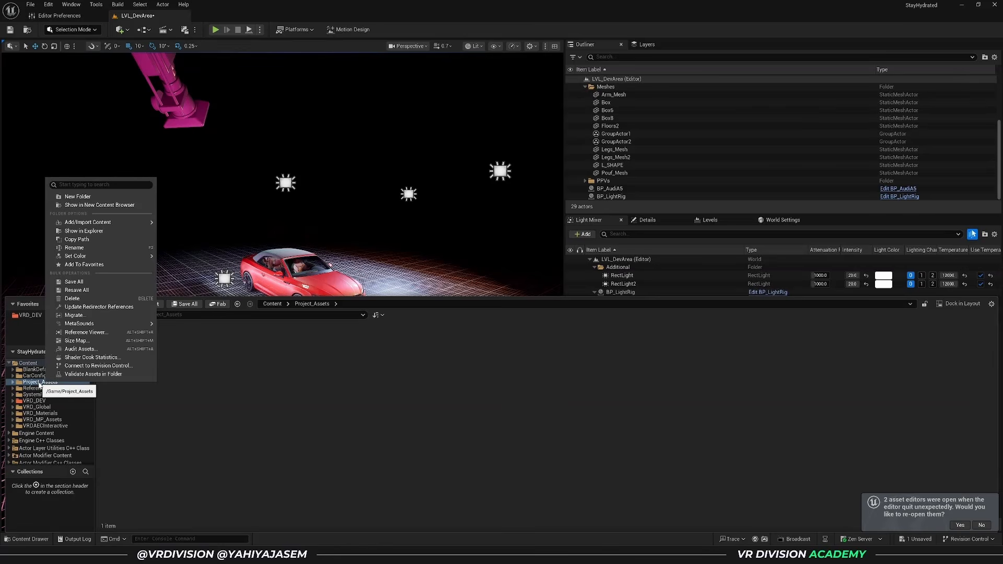
{"action": "mouse_move", "coordinate": [111, 256]}
{"action": "left_click", "coordinate": [171, 260]}
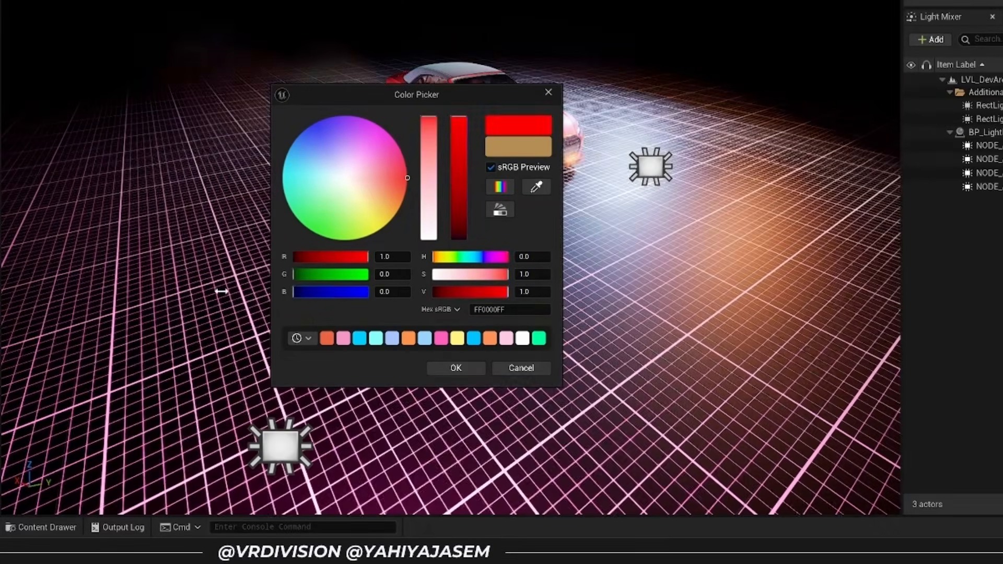
{"action": "left_click", "coordinate": [456, 367]}
{"action": "left_click", "coordinate": [42, 527]}
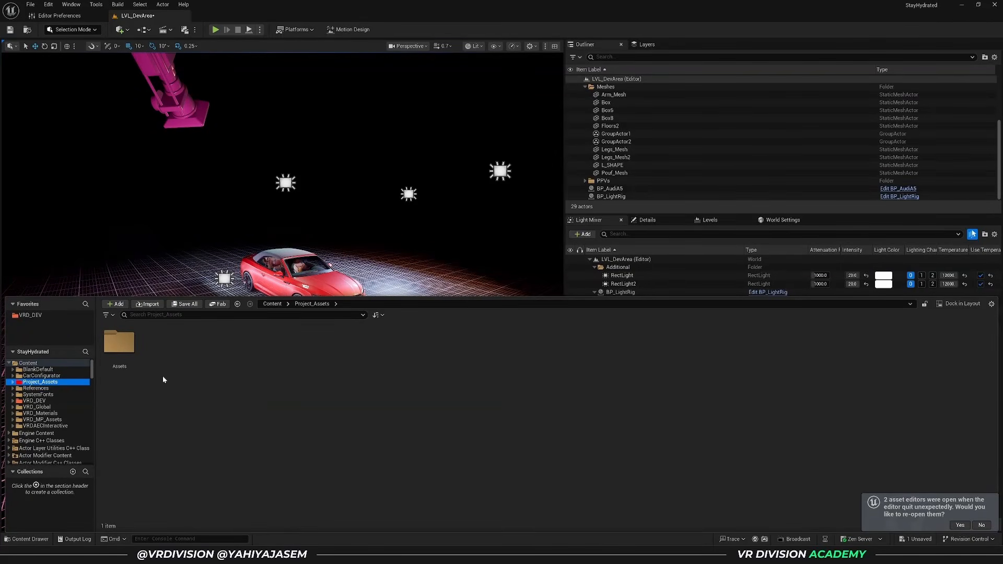
{"action": "right_click", "coordinate": [52, 382]}
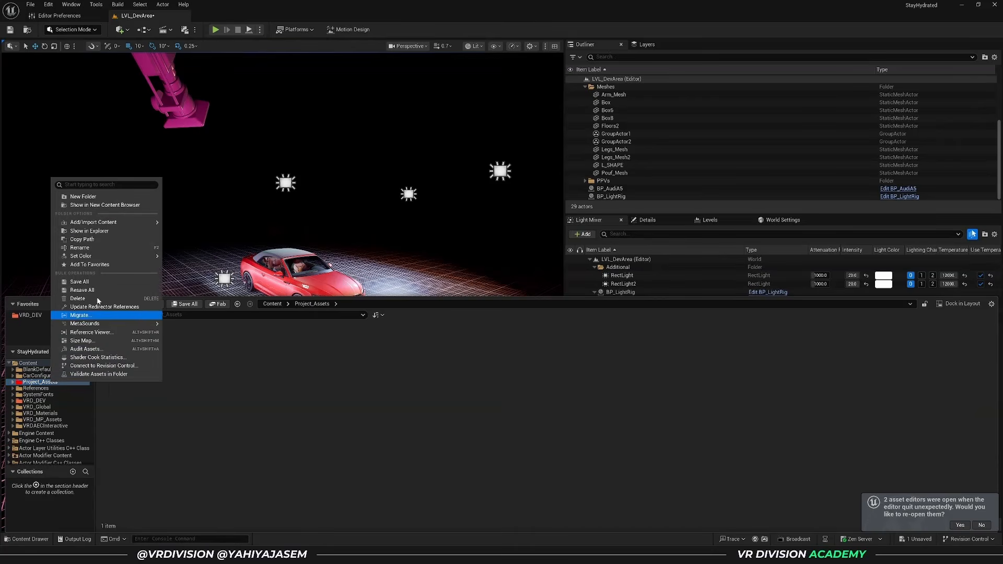
{"action": "mouse_move", "coordinate": [128, 256]}
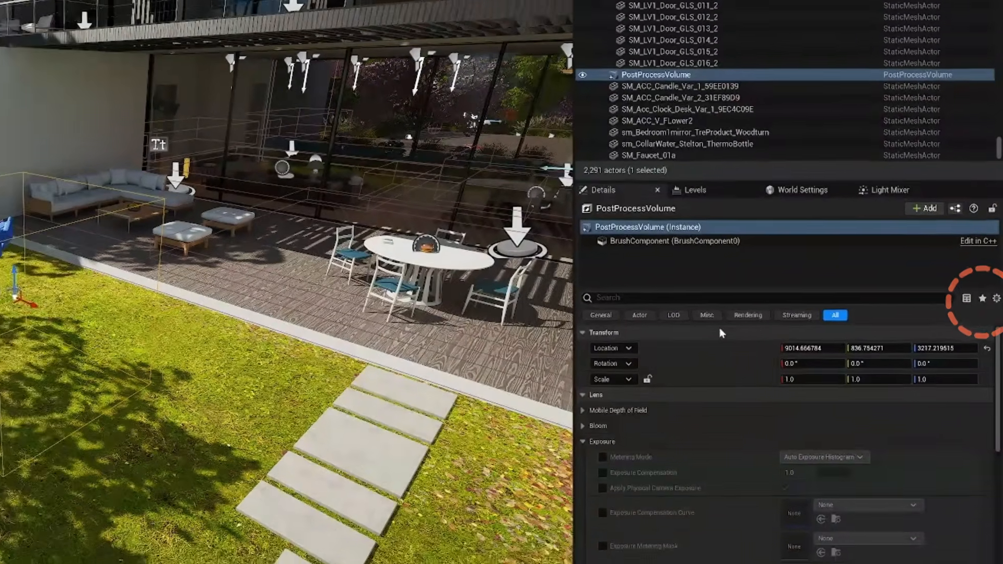
- In the Maple villa level, collapse the PostProcessVolume's detail categories, including Transform, Lens and Brush Settings
{"action": "left_click", "coordinate": [580, 337]}
{"action": "left_click", "coordinate": [736, 327]}
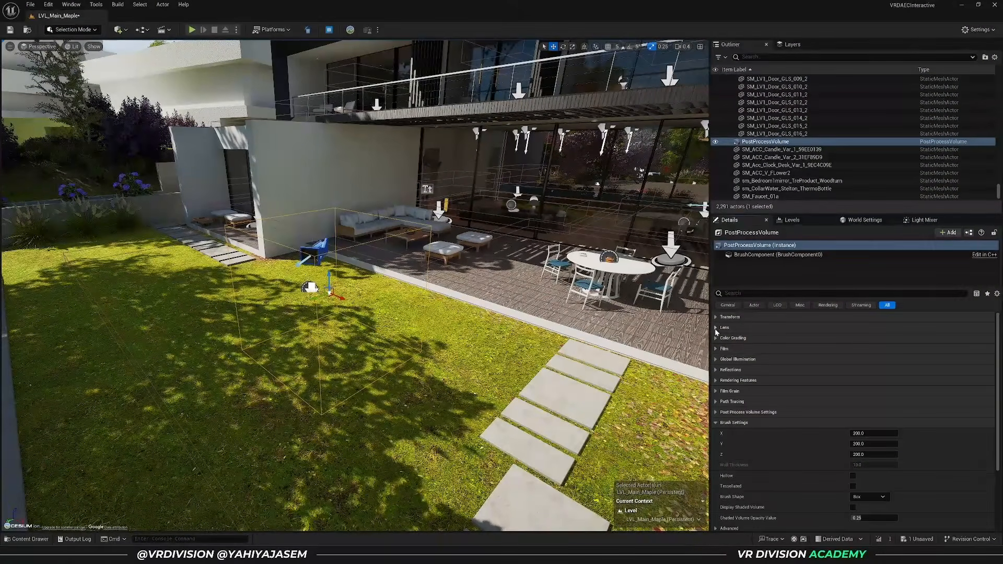
{"action": "left_click", "coordinate": [728, 424]}
{"action": "left_click", "coordinate": [728, 431]}
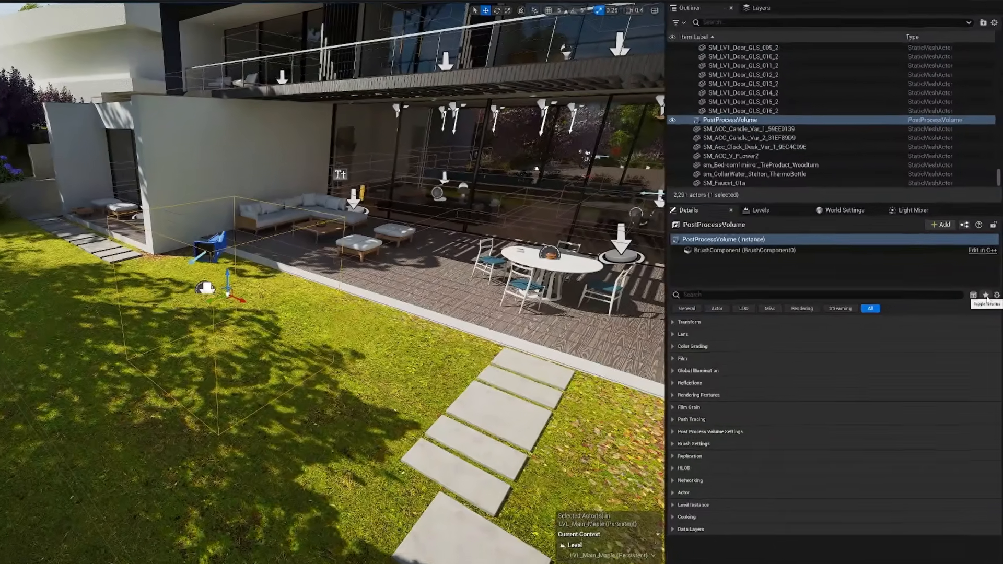
- Turn on the favorites section in the PostProcessVolume's details and expand Post Process Volume Settings to locate Infinite Extent (Unbound)
{"action": "left_click", "coordinate": [987, 294]}
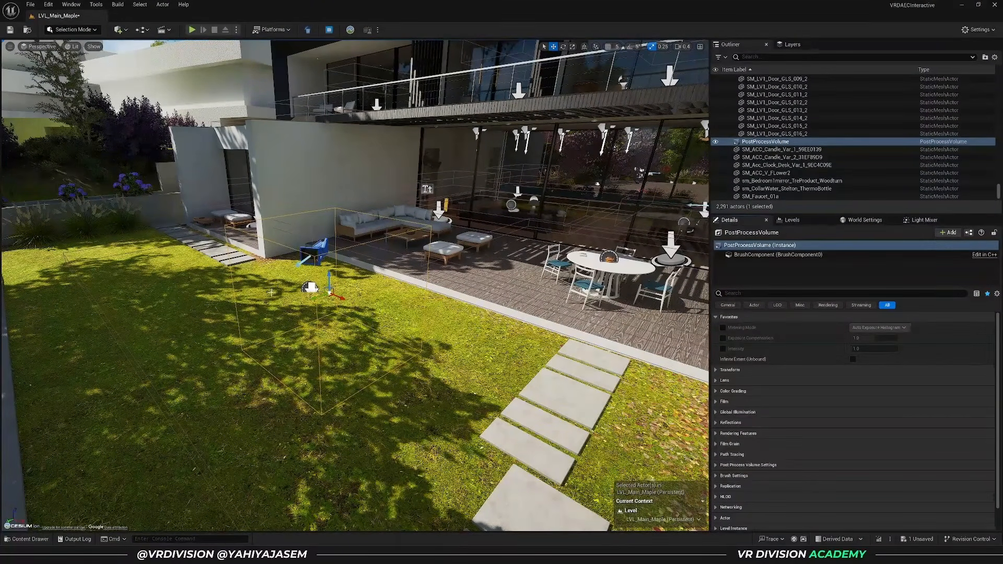
{"action": "scroll", "coordinate": [793, 429], "scroll_direction": "down", "scroll_amount": 2}
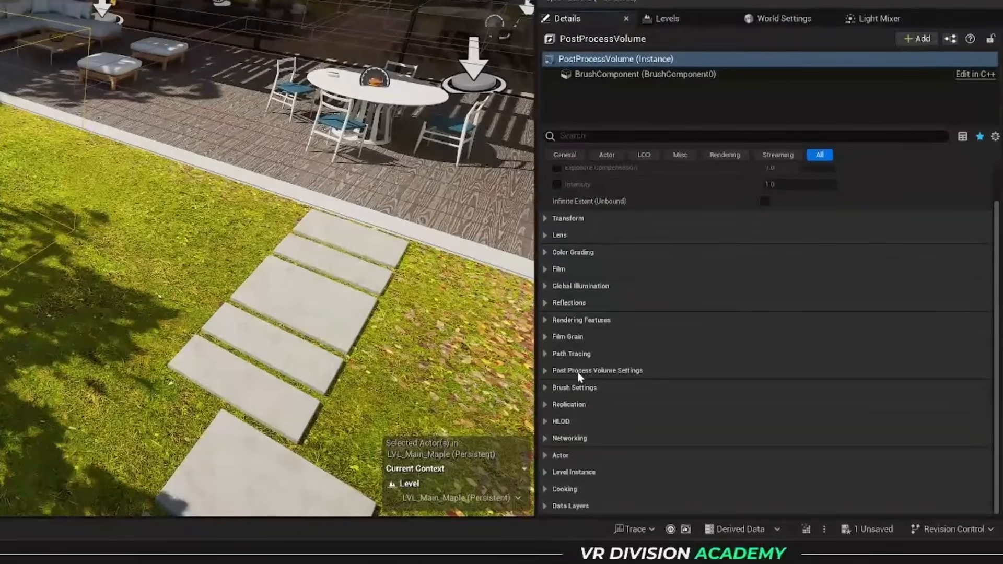
{"action": "left_click", "coordinate": [642, 400]}
{"action": "scroll", "coordinate": [645, 403], "scroll_direction": "down", "scroll_amount": 3}
{"action": "mouse_move", "coordinate": [578, 399]}
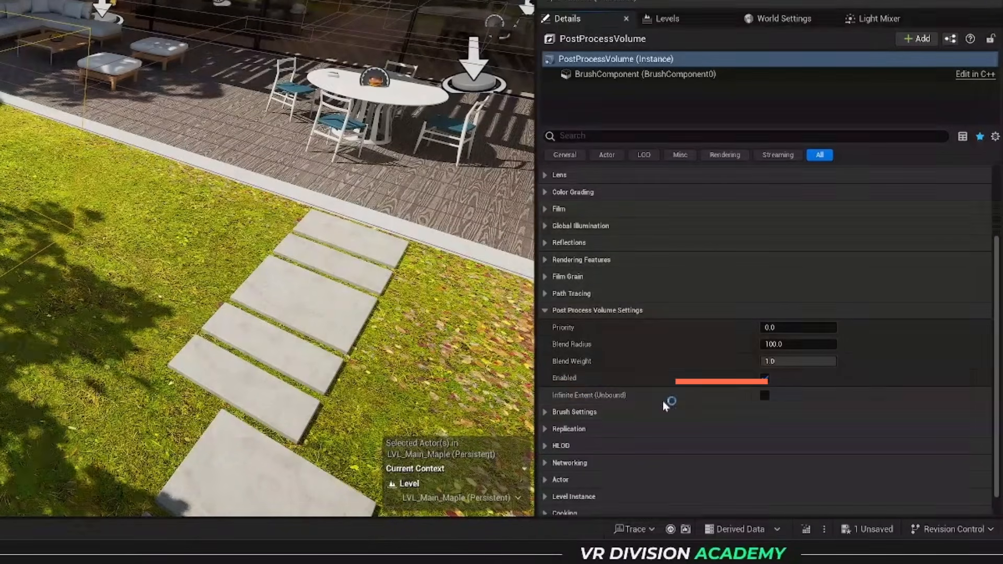
- Enable Infinite Extent (Unbound) on the PostProcessVolume and bring up that property's context options
{"action": "left_click", "coordinate": [765, 396]}
{"action": "scroll", "coordinate": [621, 381], "scroll_direction": "up", "scroll_amount": 2}
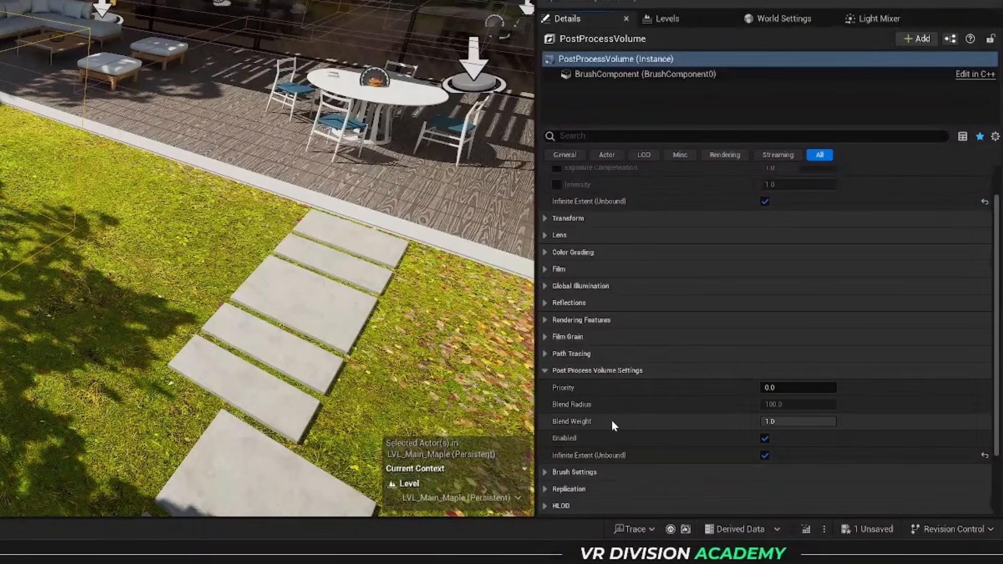
{"action": "right_click", "coordinate": [650, 453]}
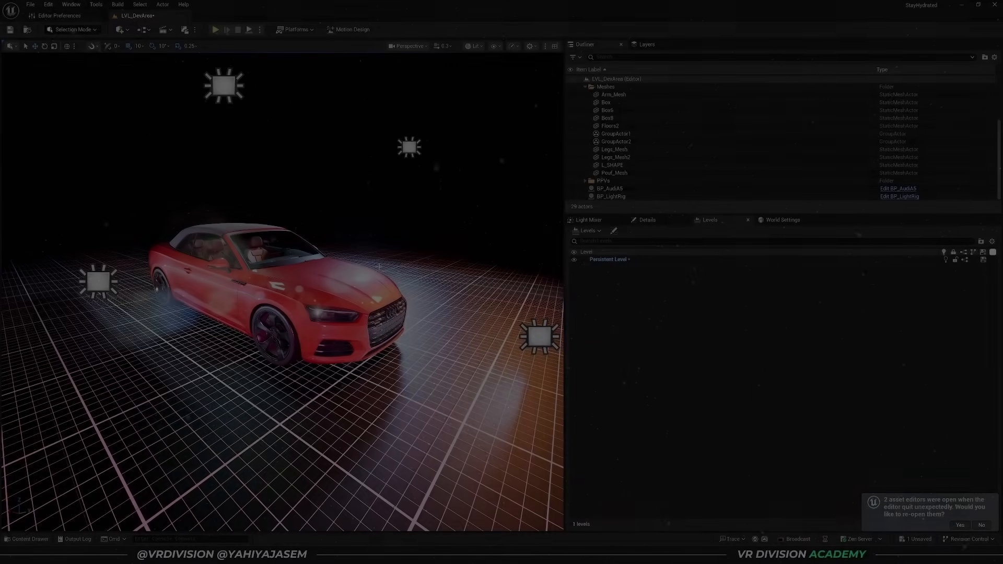
- In the LVL_DevArea level, move in close to the car's wheel and run the console command r.SetNearClipPlane 1
{"action": "key", "text": "w"}
{"action": "mouse_move", "coordinate": [379, 267]}
{"action": "right_mouse_down"}
{"action": "mouse_move", "coordinate": [365, 281]}
{"action": "mouse_move", "coordinate": [372, 286]}
{"action": "right_mouse_up"}
{"action": "scroll", "coordinate": [369, 287], "scroll_direction": "down", "scroll_amount": 2}
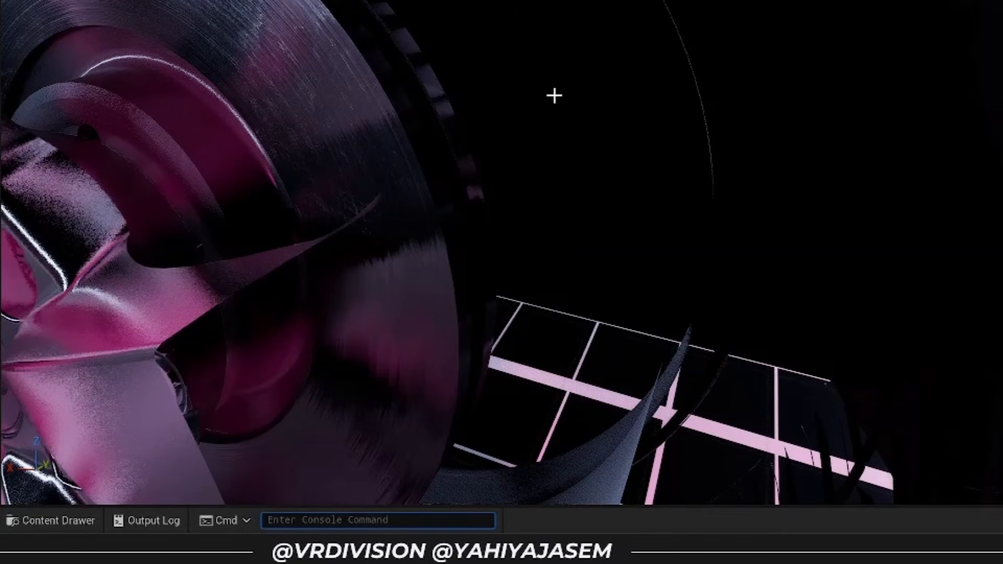
{"action": "type", "text": "set near"}
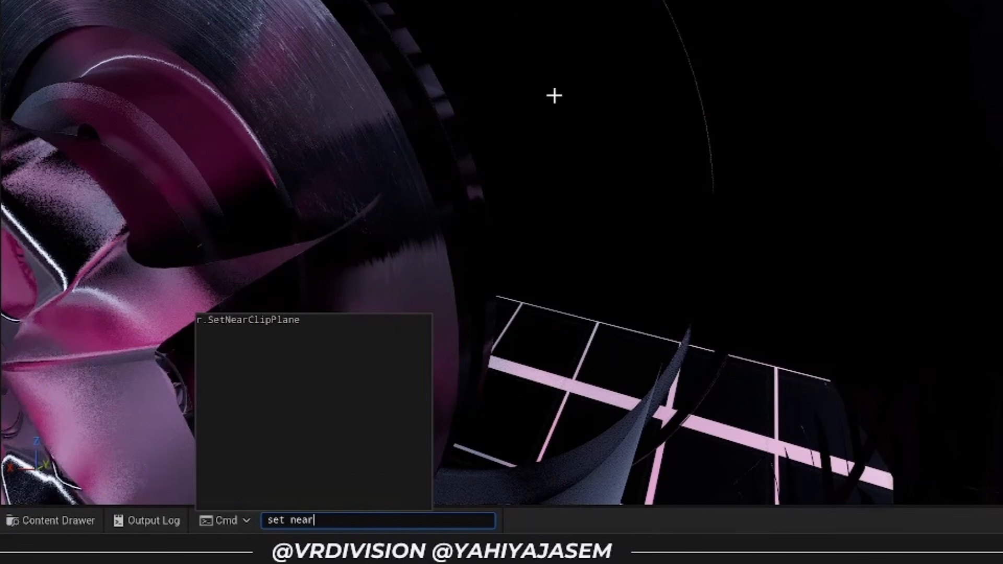
{"action": "key", "text": "Down"}
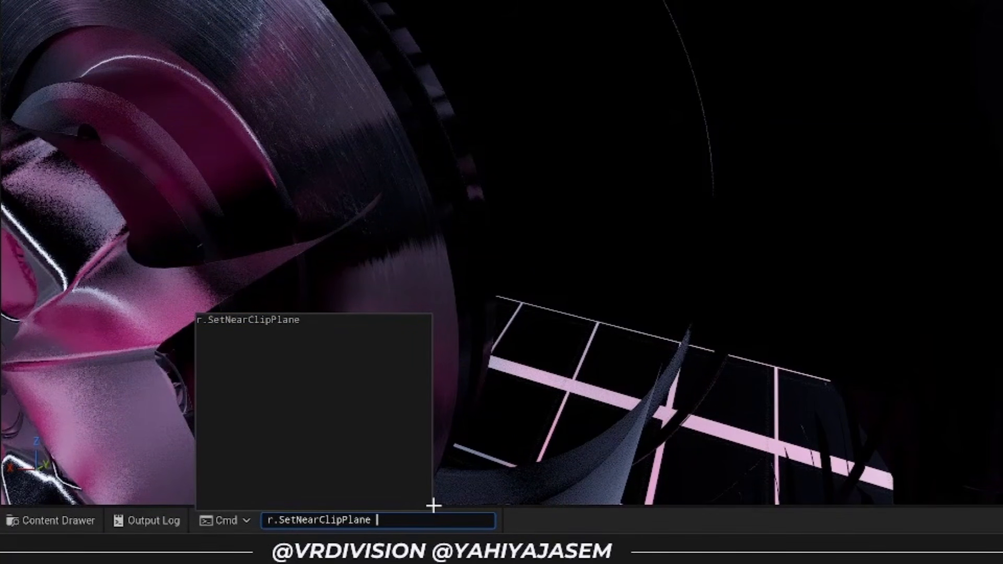
{"action": "type", "text": "1"}
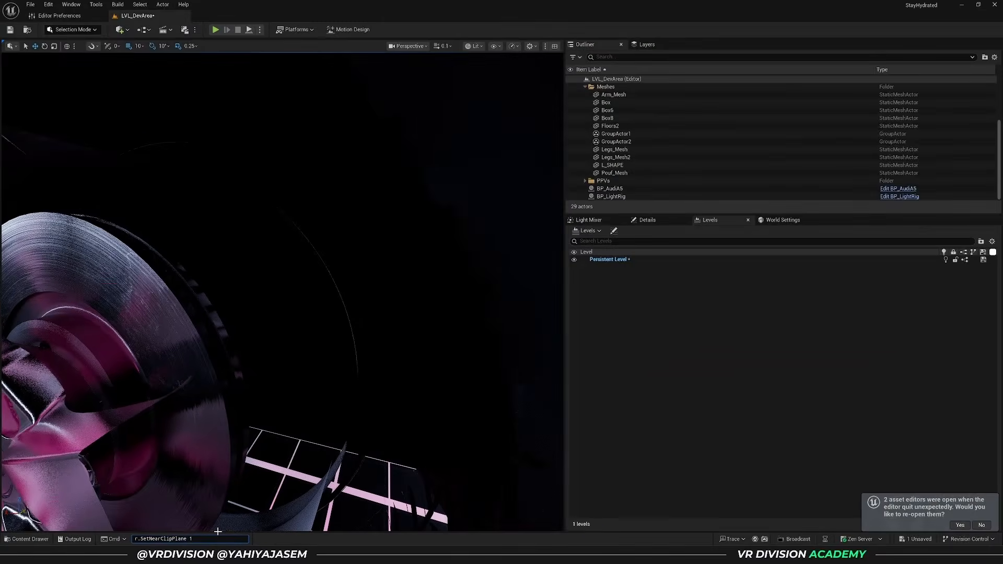
{"action": "key", "text": "Return"}
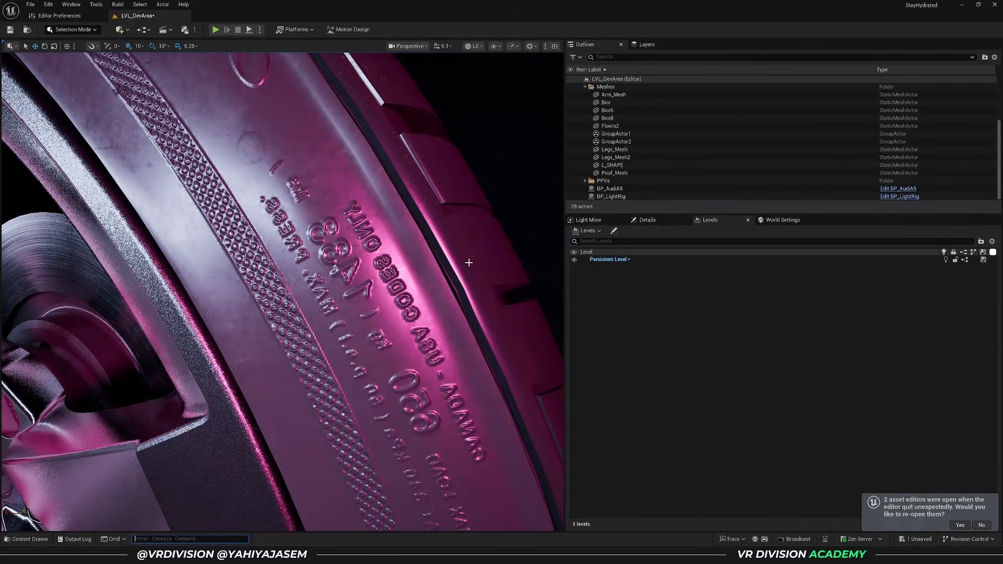
- Inspect the tyre lettering up close, and run r.SetNearClipPlane 10 by reusing the previous console command
{"action": "right_click_drag", "start_coordinate": [469, 263], "coordinate": [473, 277]}
{"action": "key", "text": "w"}
{"action": "key", "text": "w"}
{"action": "key", "text": "s"}
{"action": "key", "text": "grave"}
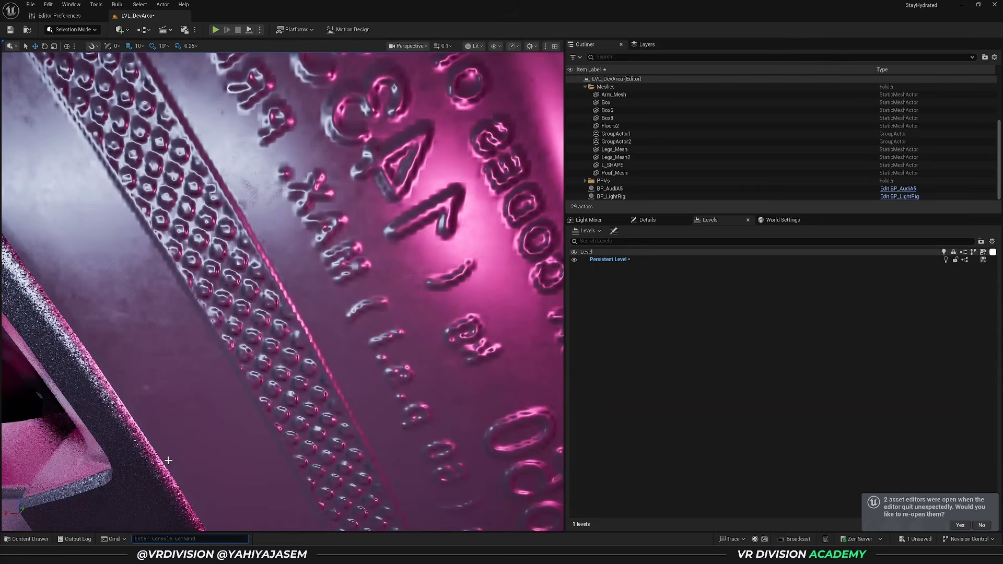
{"action": "key", "text": "Up"}
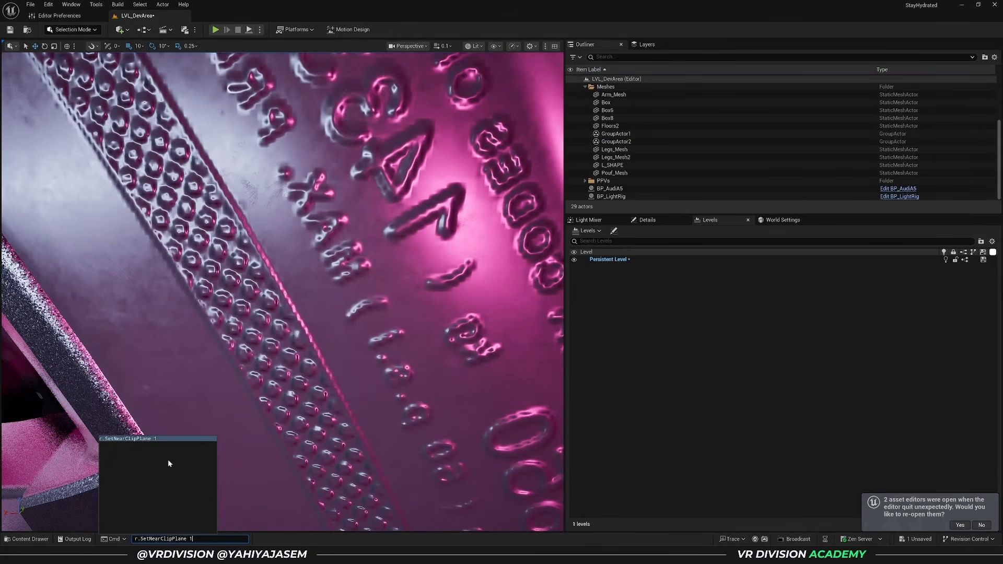
{"action": "type", "text": "0"}
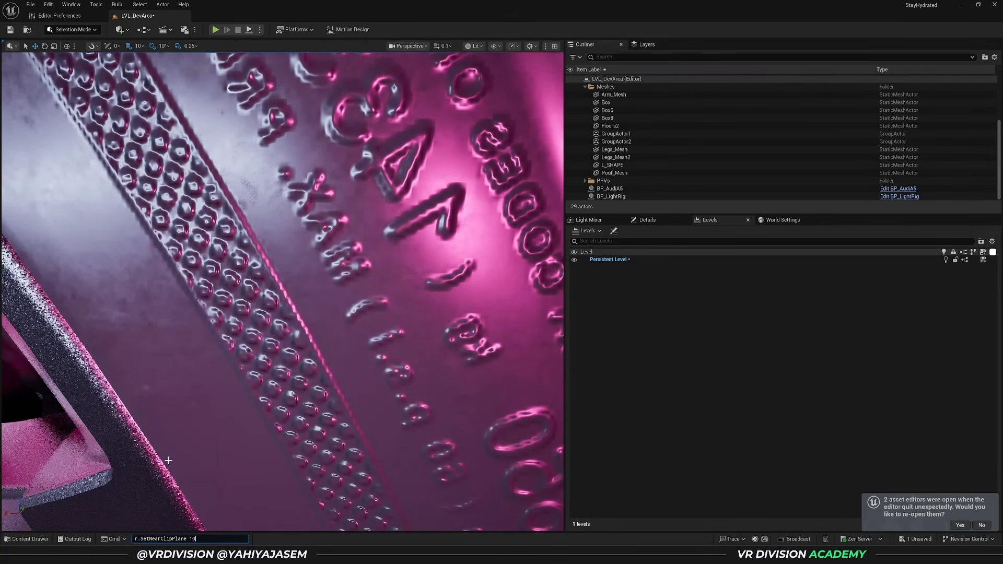
{"action": "key", "text": "Return"}
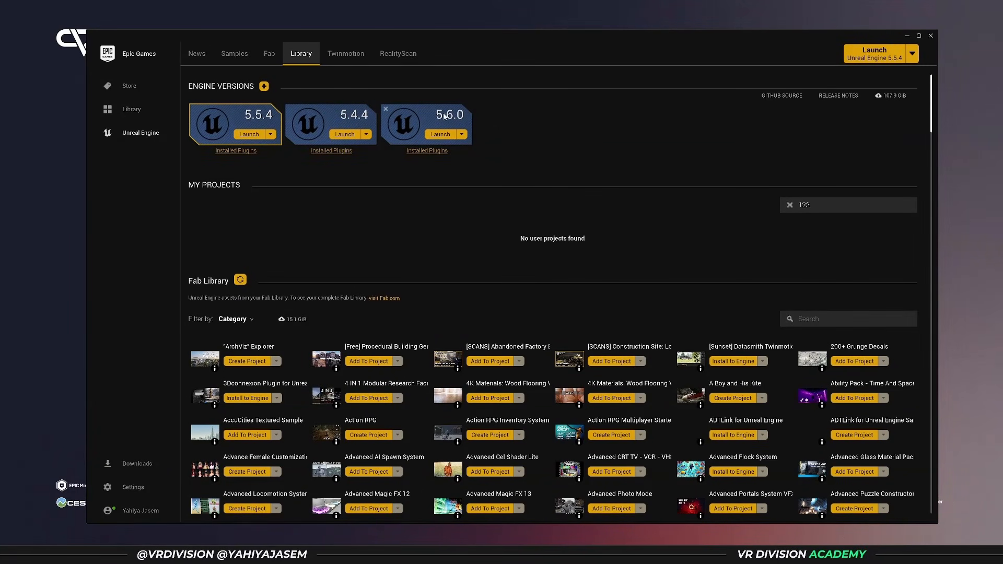
- In the Epic Games Launcher, review the Unreal Engine 5.6.0 installation options and target platforms, and close them without changes
{"action": "left_click", "coordinate": [462, 135]}
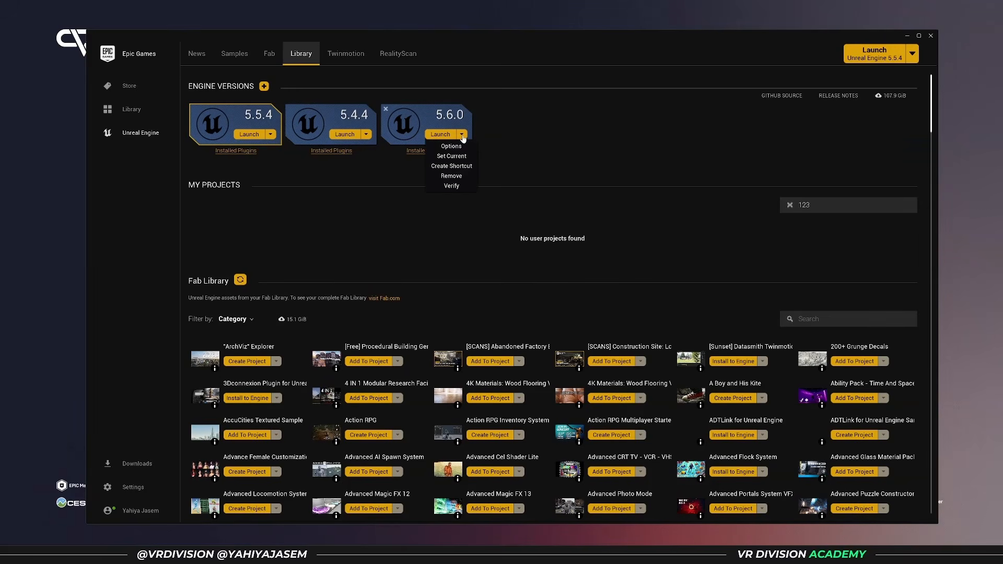
{"action": "left_click", "coordinate": [451, 146]}
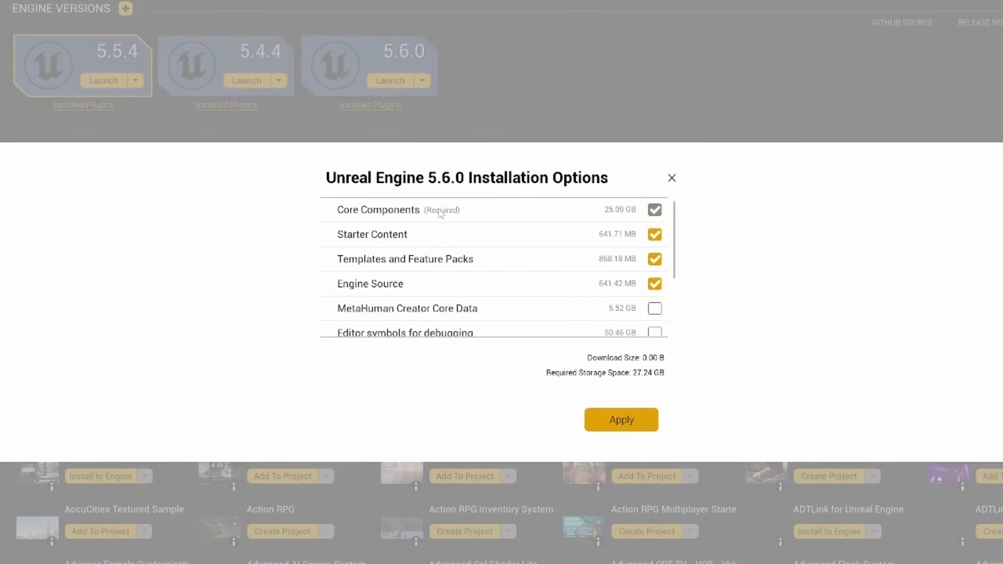
{"action": "scroll", "coordinate": [440, 215], "scroll_direction": "down", "scroll_amount": 5}
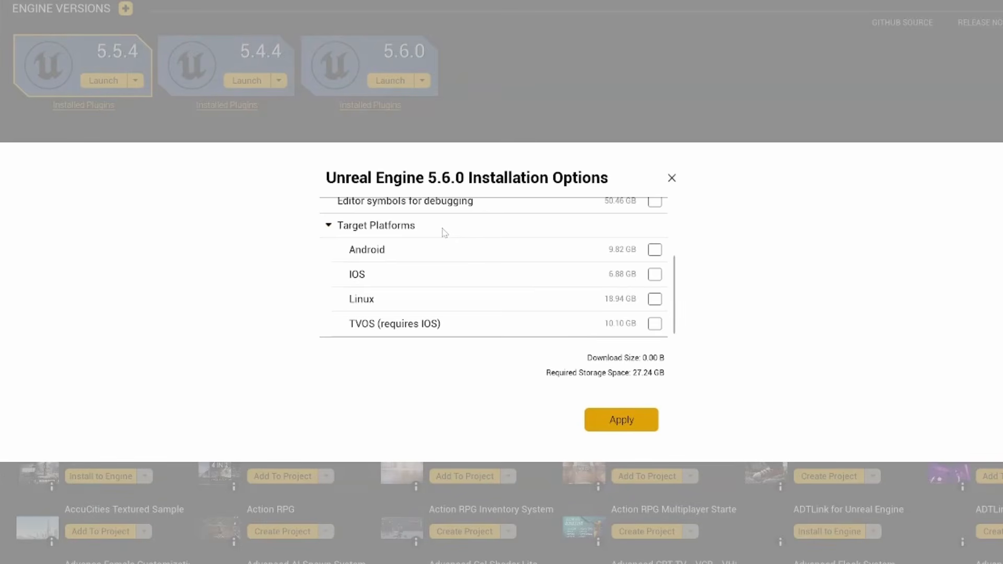
{"action": "scroll", "coordinate": [444, 232], "scroll_direction": "up", "scroll_amount": 5}
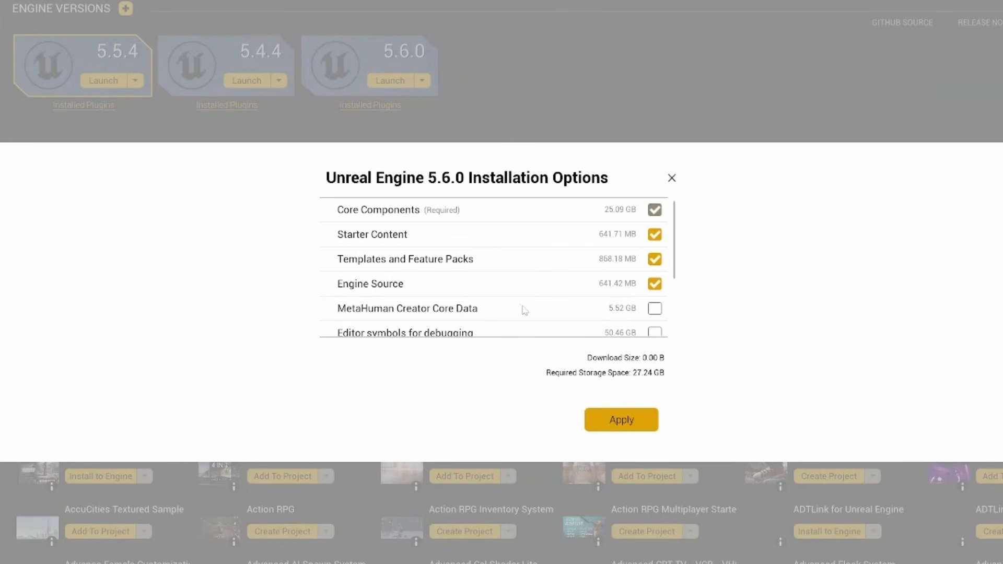
{"action": "scroll", "coordinate": [525, 310], "scroll_direction": "down", "scroll_amount": 5}
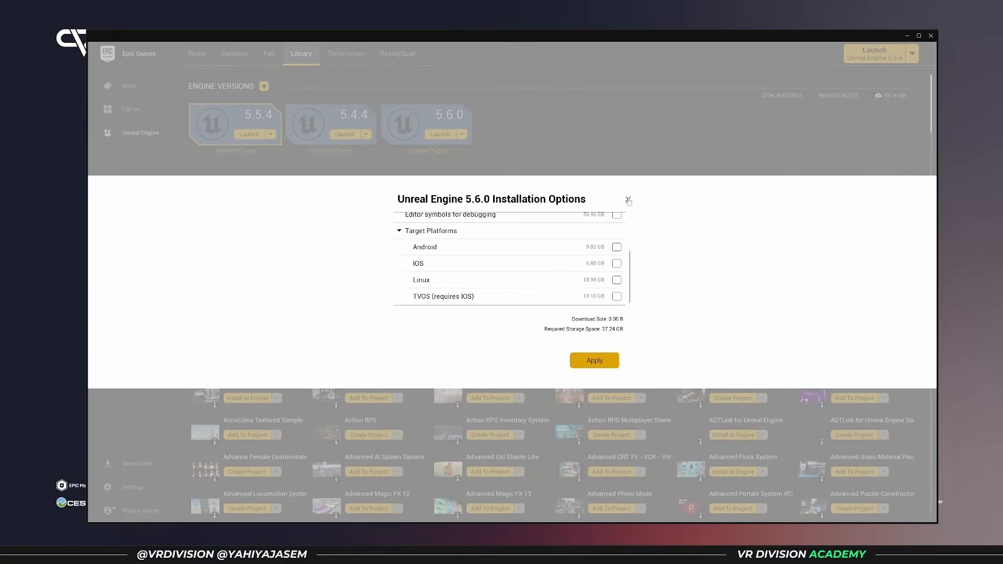
{"action": "left_click", "coordinate": [672, 178]}
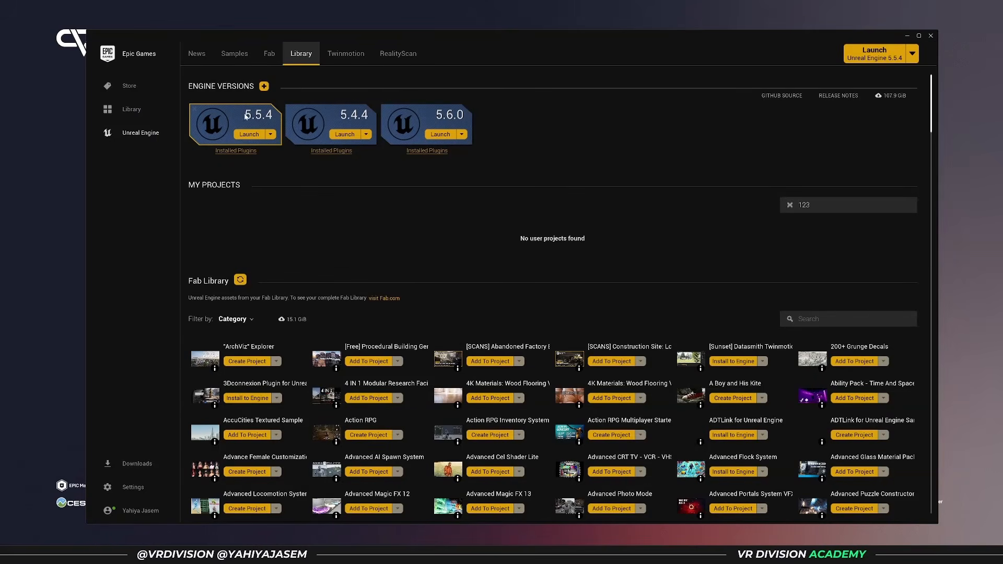
- Reopen the installation options of engine 5.6.0 and examine the storage sizes of the optional components and target platforms
{"action": "left_click", "coordinate": [462, 135]}
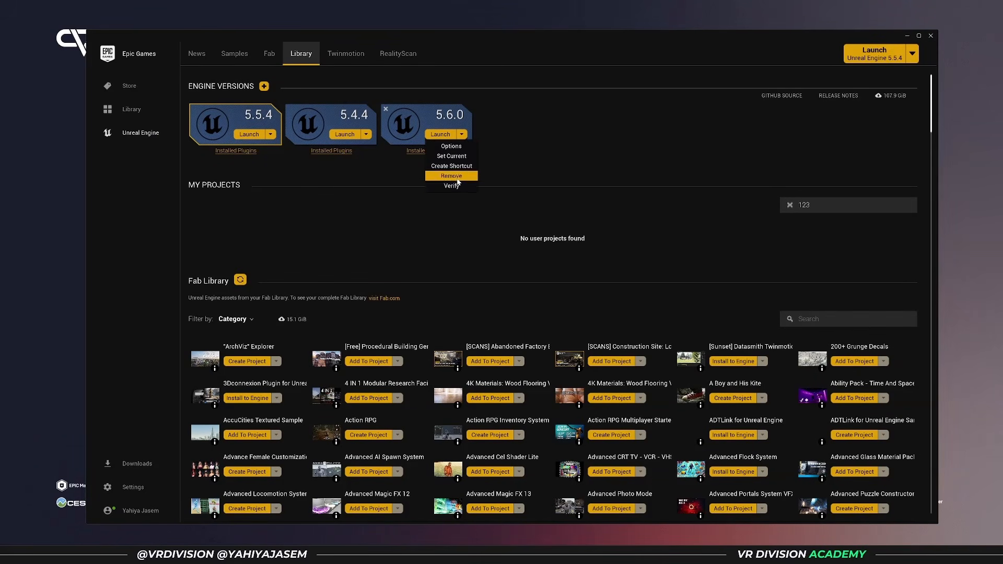
{"action": "left_click", "coordinate": [445, 149]}
{"action": "scroll", "coordinate": [548, 257], "scroll_direction": "down", "scroll_amount": 5}
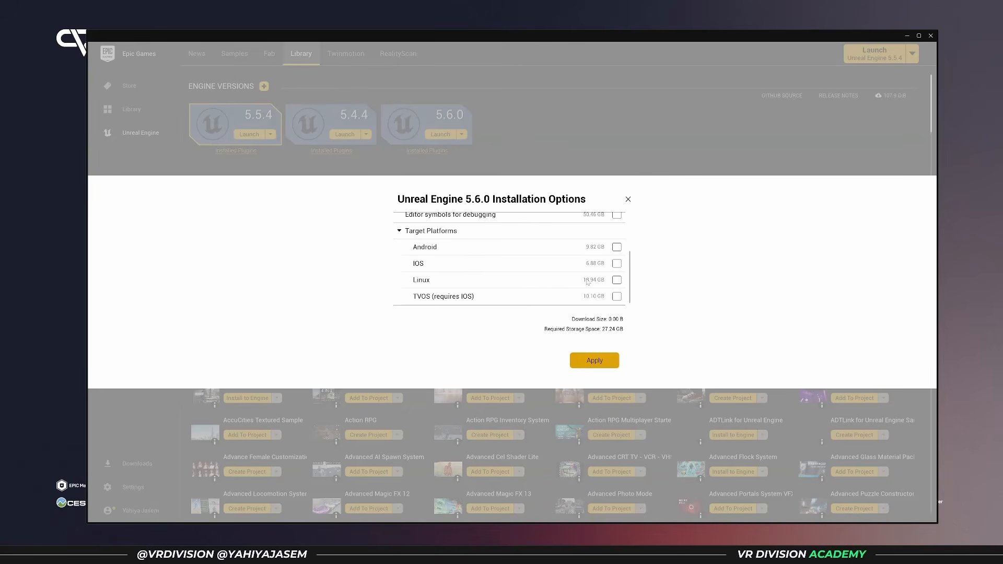
{"action": "scroll", "coordinate": [600, 267], "scroll_direction": "up", "scroll_amount": 2}
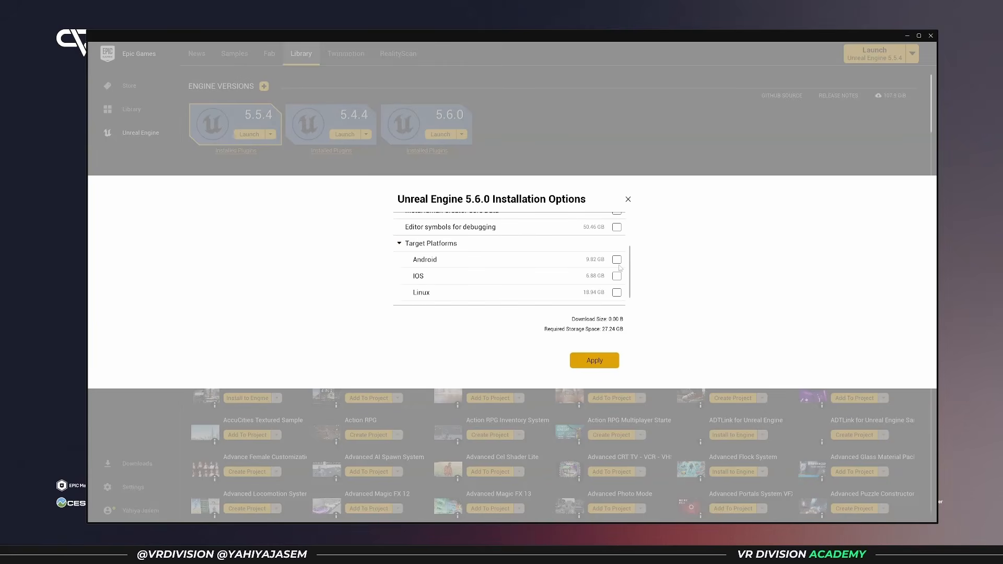
{"action": "scroll", "coordinate": [583, 289], "scroll_direction": "up", "scroll_amount": 1}
{"action": "scroll", "coordinate": [497, 257], "scroll_direction": "down", "scroll_amount": 2}
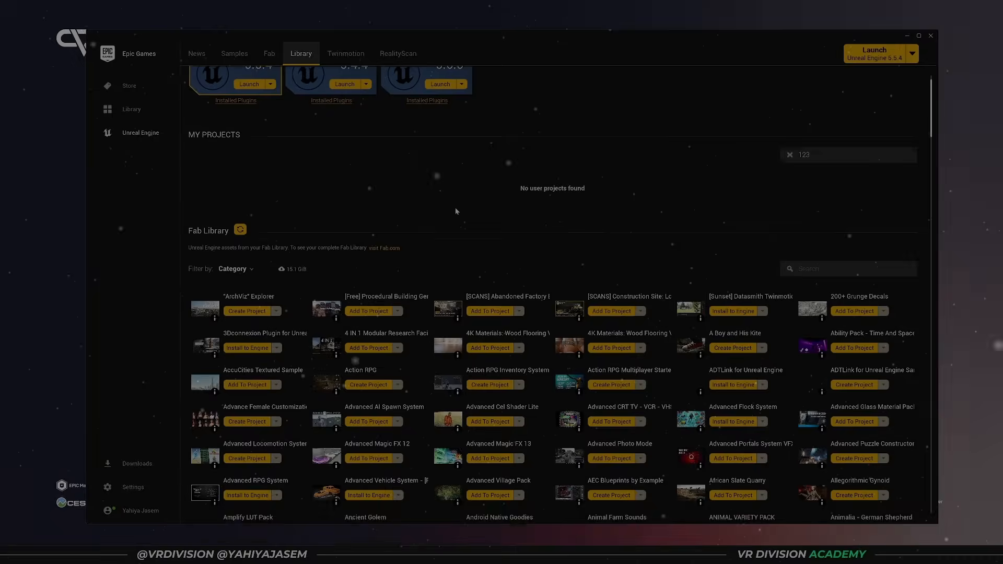
- Browse the Fab Library and check the total size of the locally cached vault content
{"action": "scroll", "coordinate": [456, 208], "scroll_direction": "up", "scroll_amount": 2}
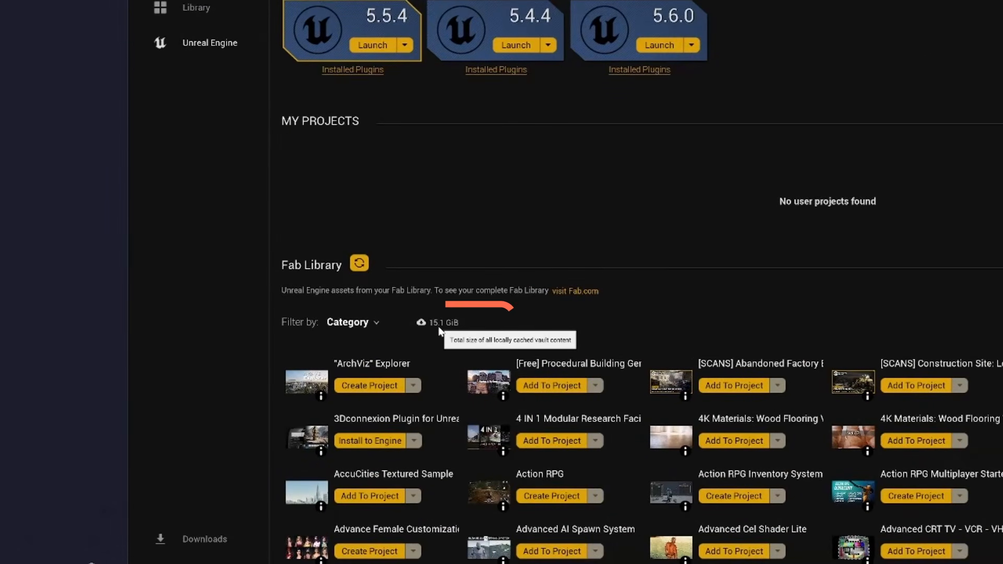
{"action": "scroll", "coordinate": [972, 451], "scroll_direction": "down", "scroll_amount": 5}
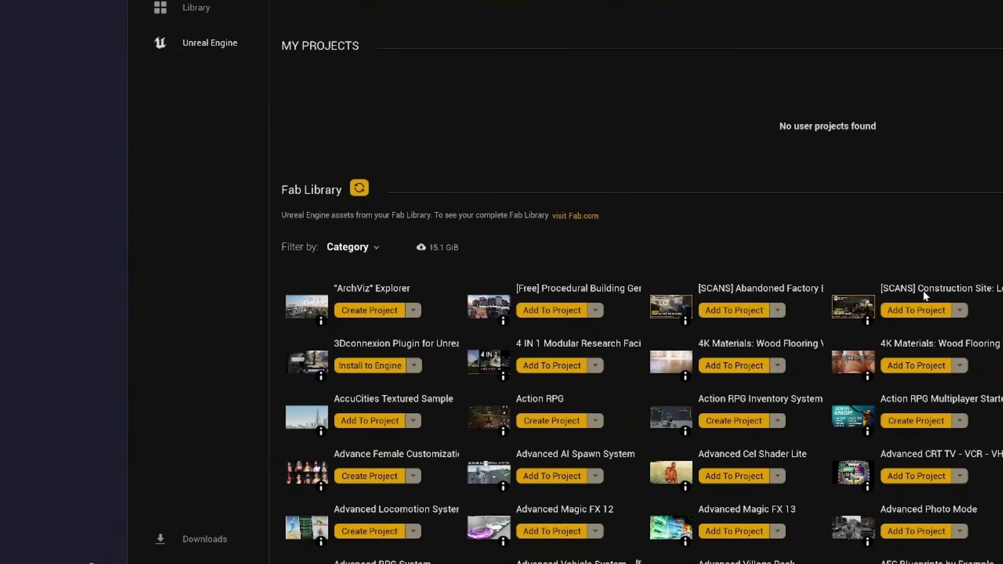
{"action": "scroll", "coordinate": [972, 451], "scroll_direction": "up", "scroll_amount": 1}
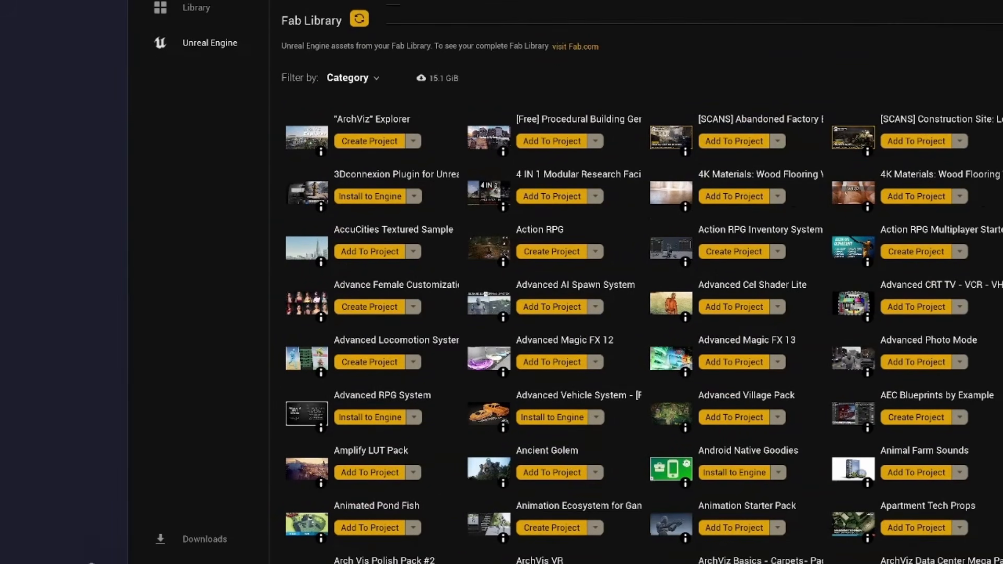
{"action": "scroll", "coordinate": [491, 93], "scroll_direction": "up", "scroll_amount": 1}
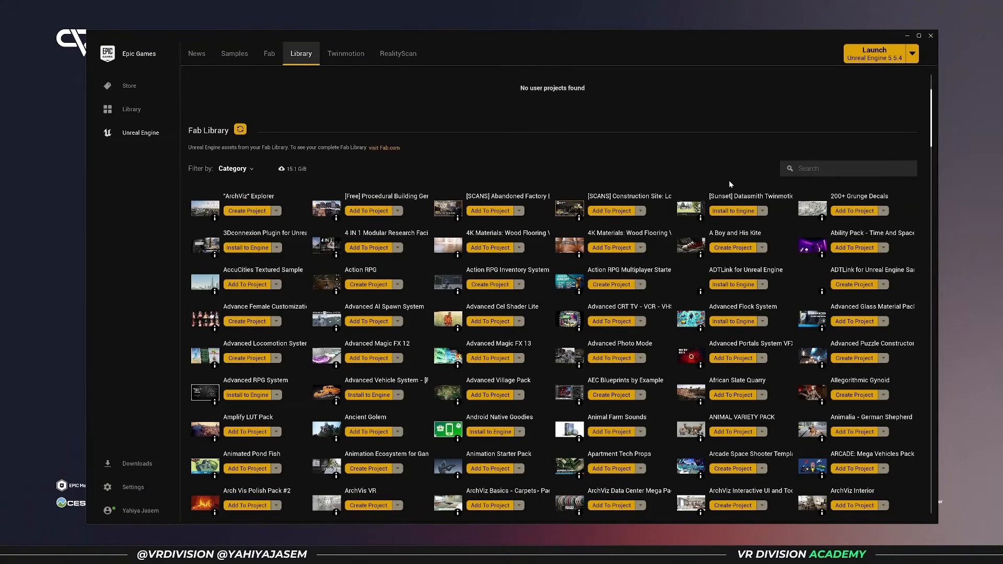
{"action": "mouse_move", "coordinate": [290, 172]}
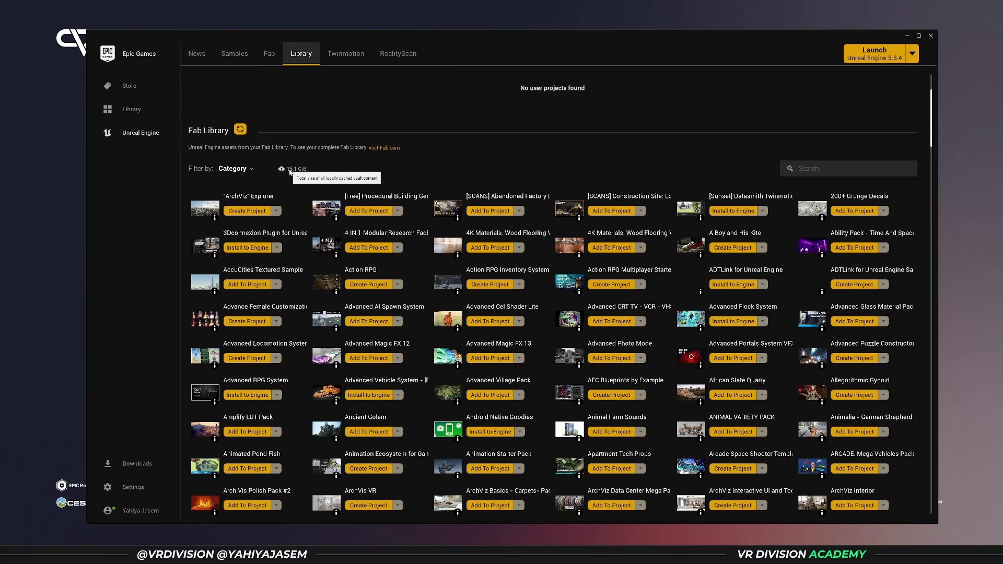
- Look up the Fab Library cache directory in the launcher's download settings and open C:/ProgramData/Epic/EpicGamesLauncher/VaultCache in File Explorer
{"action": "left_click", "coordinate": [149, 488]}
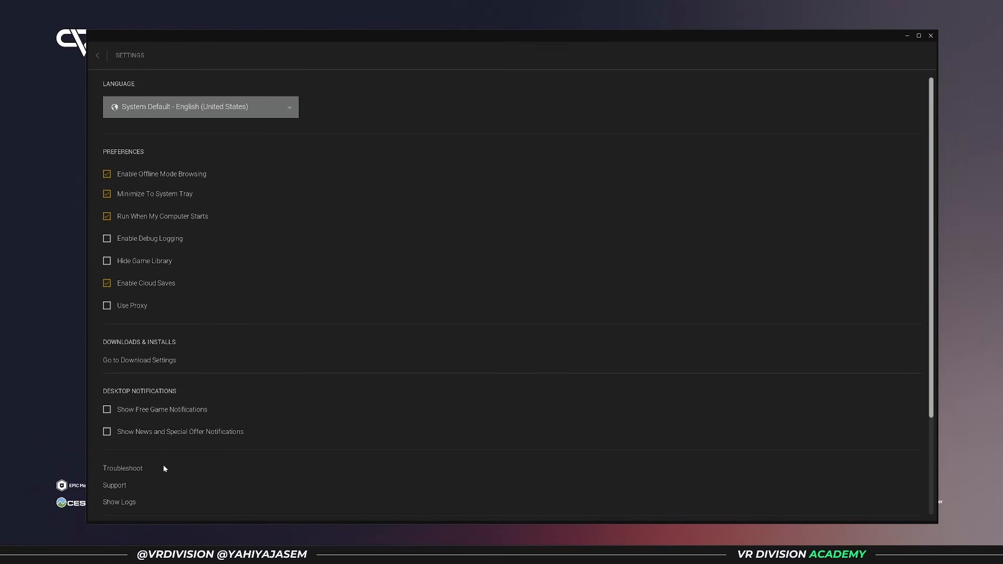
{"action": "left_click", "coordinate": [134, 361]}
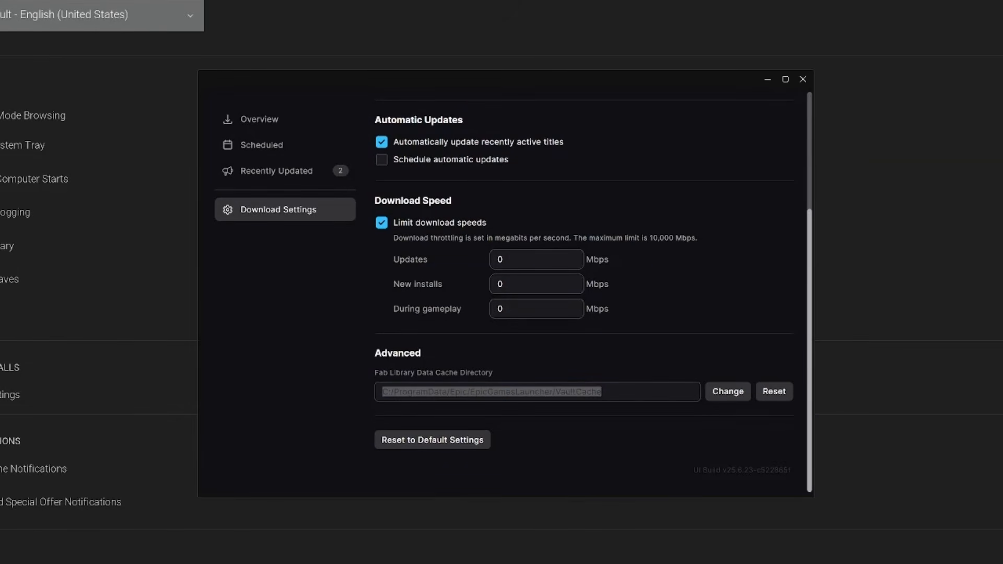
{"action": "key", "text": "super+e"}
{"action": "left_click", "coordinate": [555, 35]}
{"action": "type", "text": "C:/ProgramData/Epic/EpicGamesLauncher/VaultCache"}
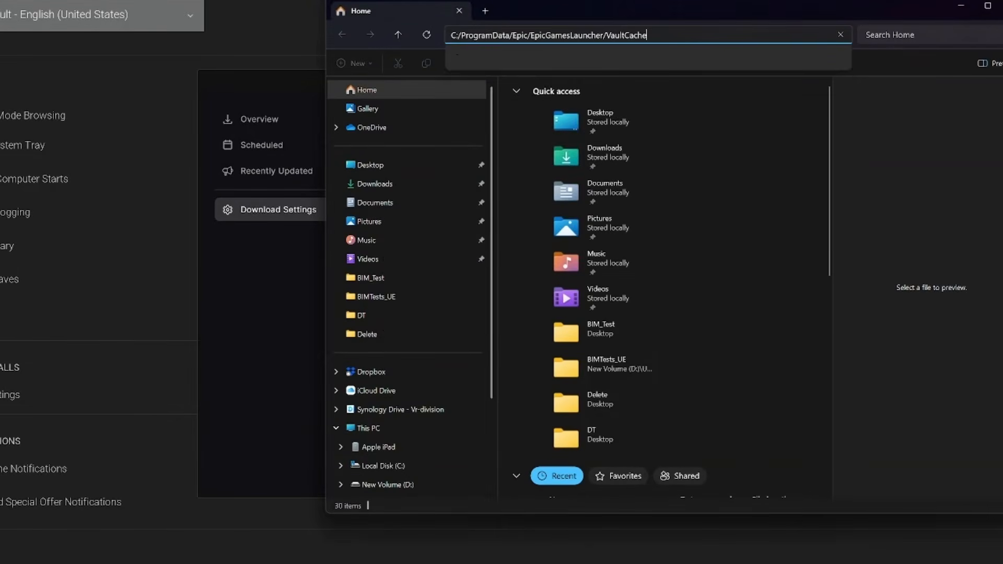
{"action": "key", "text": "Return"}
- Go through the cached asset folders in VaultCache, including ContentExamples_5.5, and clear the selection
{"action": "mouse_move", "coordinate": [597, 256]}
{"action": "left_mouse_down"}
{"action": "mouse_move", "coordinate": [572, 63]}
{"action": "mouse_move", "coordinate": [609, 246]}
{"action": "left_mouse_up"}
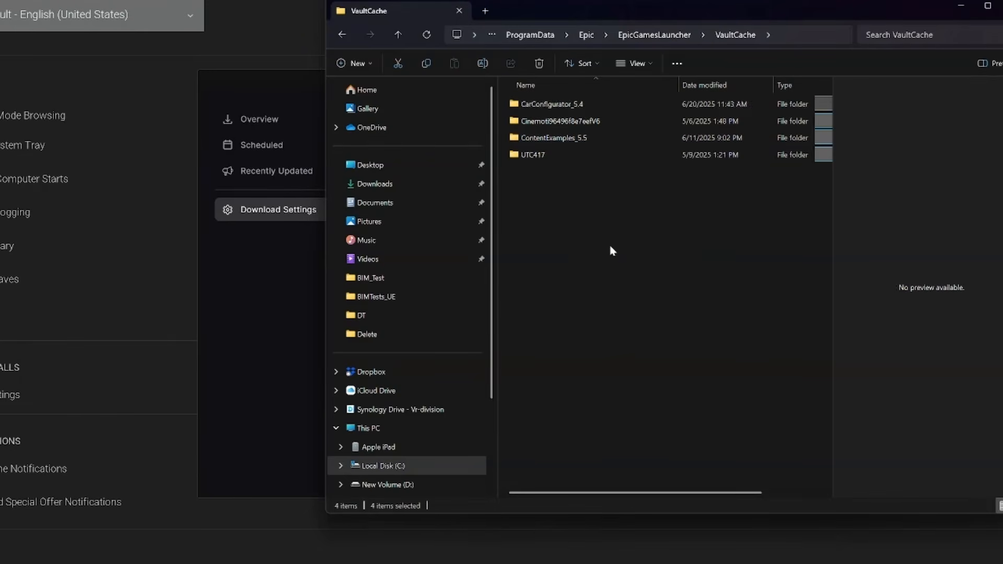
{"action": "left_click", "coordinate": [564, 119]}
{"action": "left_click", "coordinate": [605, 143]}
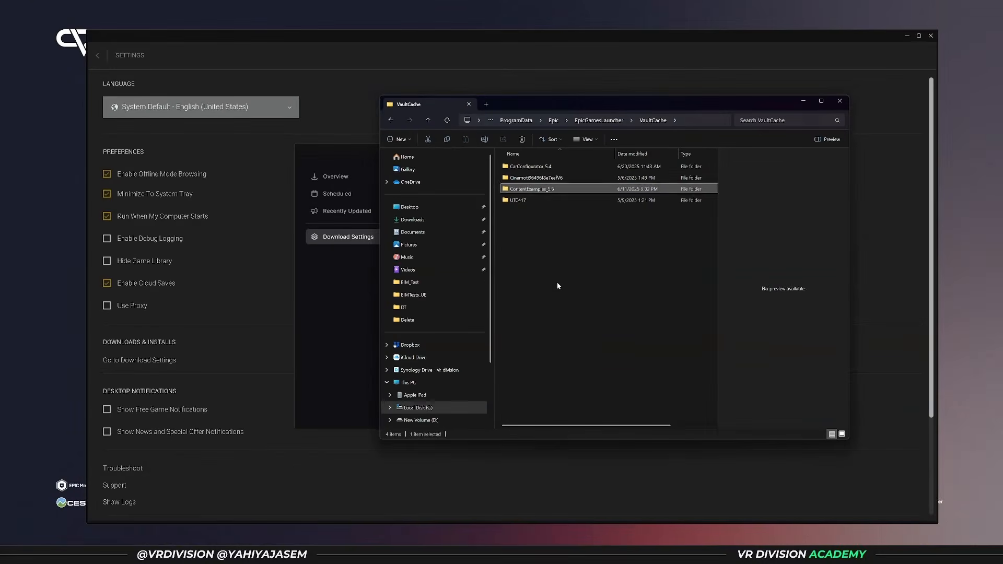
{"action": "left_click", "coordinate": [593, 234]}
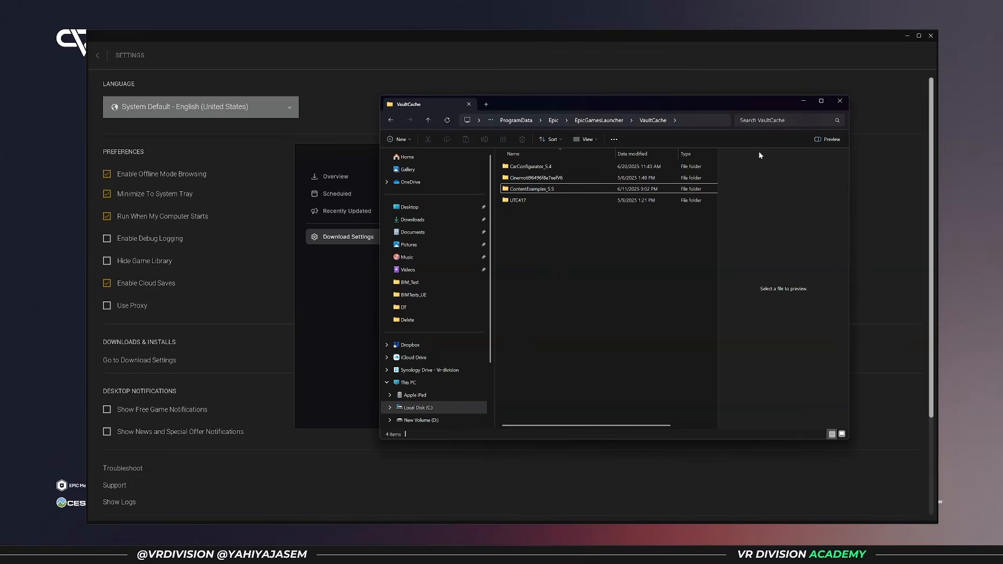
{"action": "left_click_drag", "start_coordinate": [556, 324], "coordinate": [496, 160]}
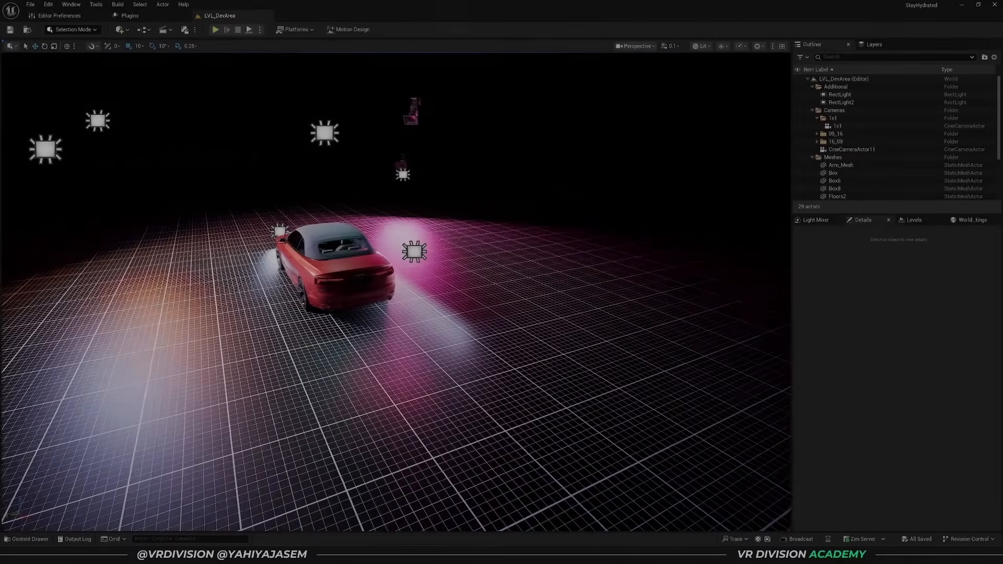
- Fly around the red car while adjusting the viewport camera speed to 0.4, and open the camera speed settings
{"action": "right_click_drag", "start_coordinate": [397, 292], "coordinate": [378, 270]}
{"action": "right_click_drag", "start_coordinate": [440, 226], "coordinate": [422, 223]}
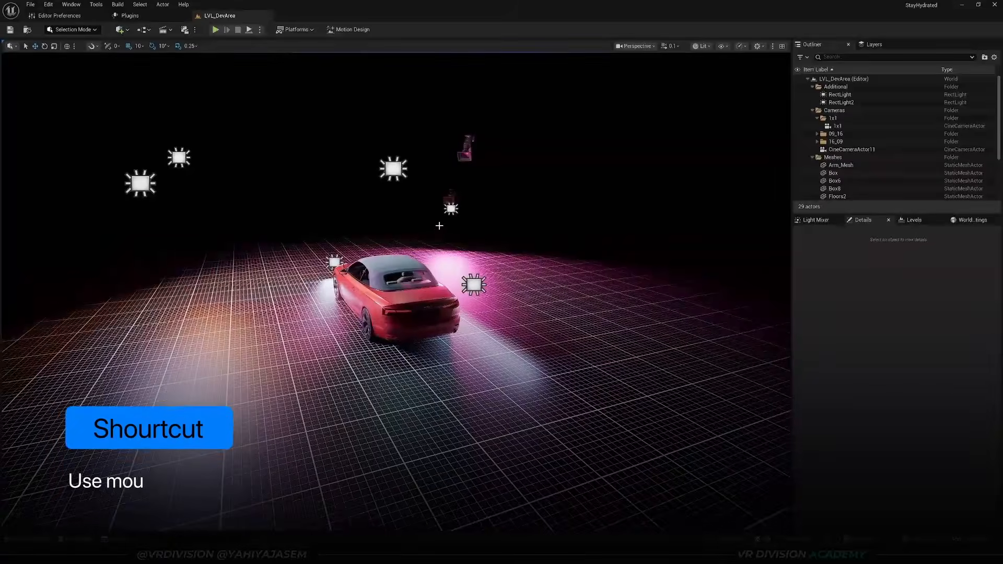
{"action": "right_click_drag", "start_coordinate": [508, 220], "coordinate": [650, 103]}
{"action": "key", "text": "a"}
{"action": "scroll", "coordinate": [501, 237], "scroll_direction": "up", "scroll_amount": 5}
{"action": "scroll", "coordinate": [502, 237], "scroll_direction": "down", "scroll_amount": 2}
{"action": "scroll", "coordinate": [501, 236], "scroll_direction": "down", "scroll_amount": 3}
{"action": "scroll", "coordinate": [713, 241], "scroll_direction": "up", "scroll_amount": 3}
{"action": "left_click", "coordinate": [674, 46]}
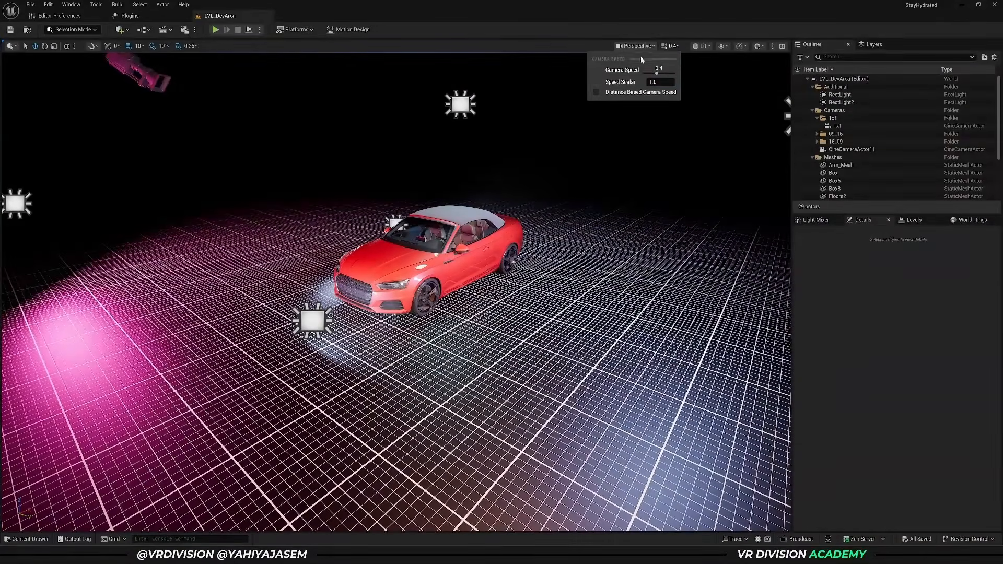
- Close the camera speed settings and fly around the red car while raising the viewport camera speed
{"action": "left_click", "coordinate": [671, 46]}
{"action": "right_click_drag", "start_coordinate": [645, 61], "coordinate": [643, 55]}
{"action": "right_click_drag", "start_coordinate": [563, 202], "coordinate": [564, 193]}
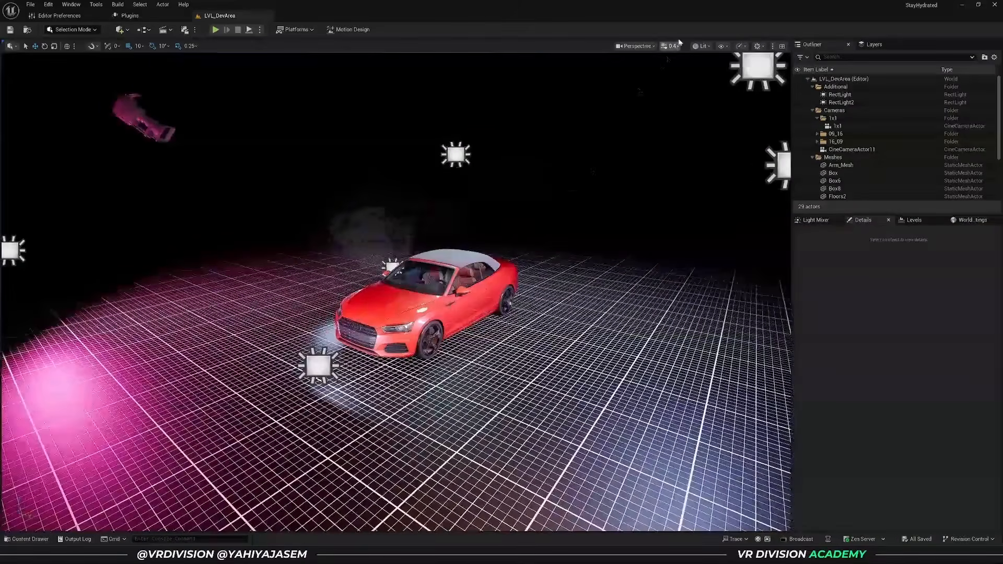
{"action": "key", "text": "w"}
{"action": "right_click_drag", "start_coordinate": [645, 78], "coordinate": [784, 83]}
{"action": "scroll", "coordinate": [650, 78], "scroll_direction": "up", "scroll_amount": 2}
{"action": "key", "text": "a"}
{"action": "key", "text": "a"}
{"action": "key", "text": "a"}
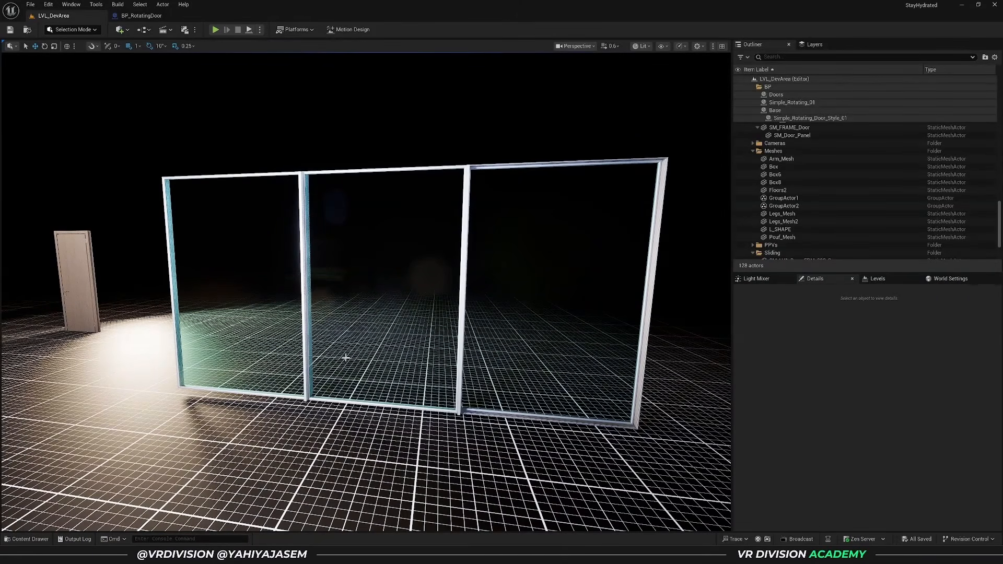
- Select the floor and then the door panel behind the sliding door through its glass, with translucent selection off
{"action": "left_click", "coordinate": [385, 343]}
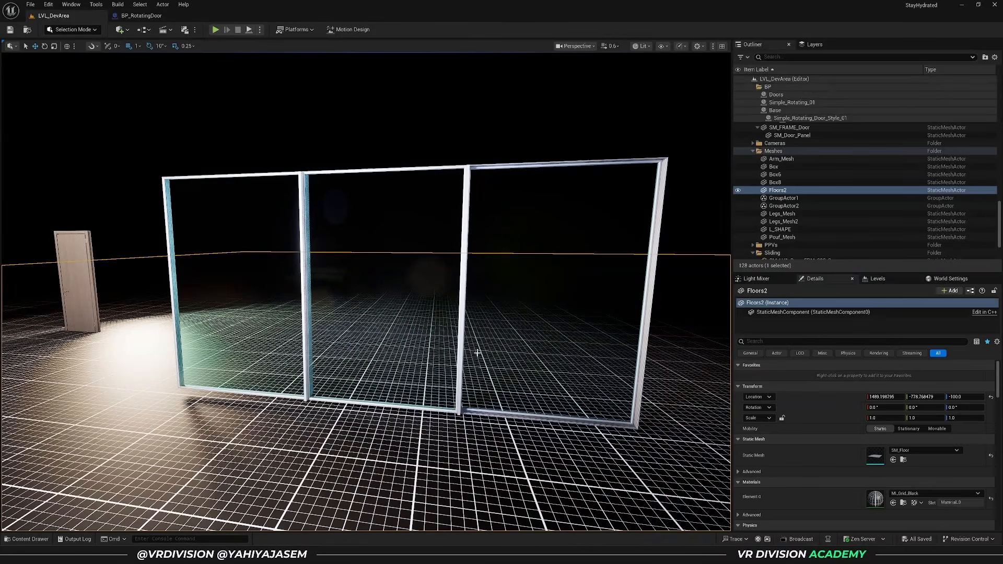
{"action": "right_click_drag", "start_coordinate": [448, 341], "coordinate": [434, 336]}
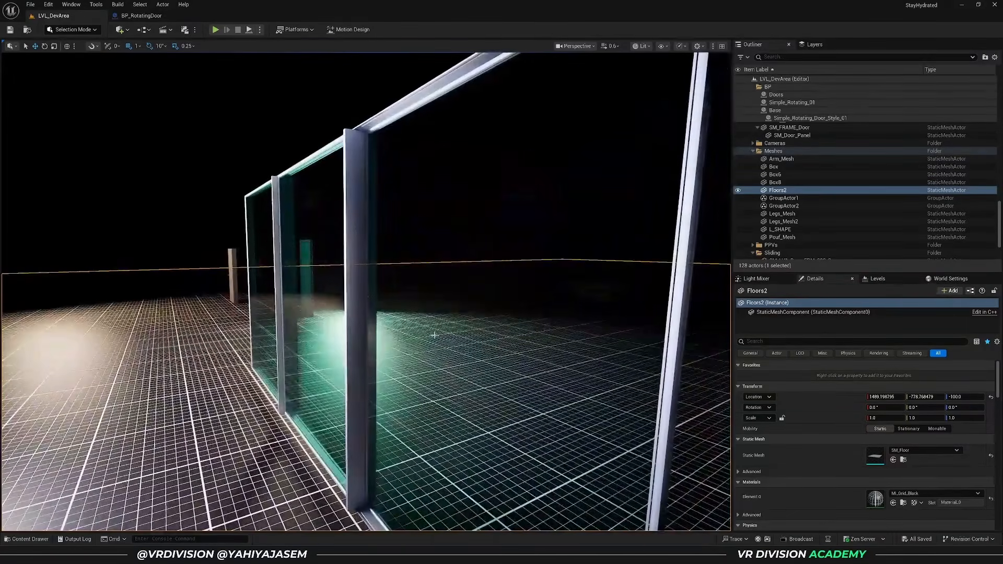
{"action": "left_click", "coordinate": [308, 251]}
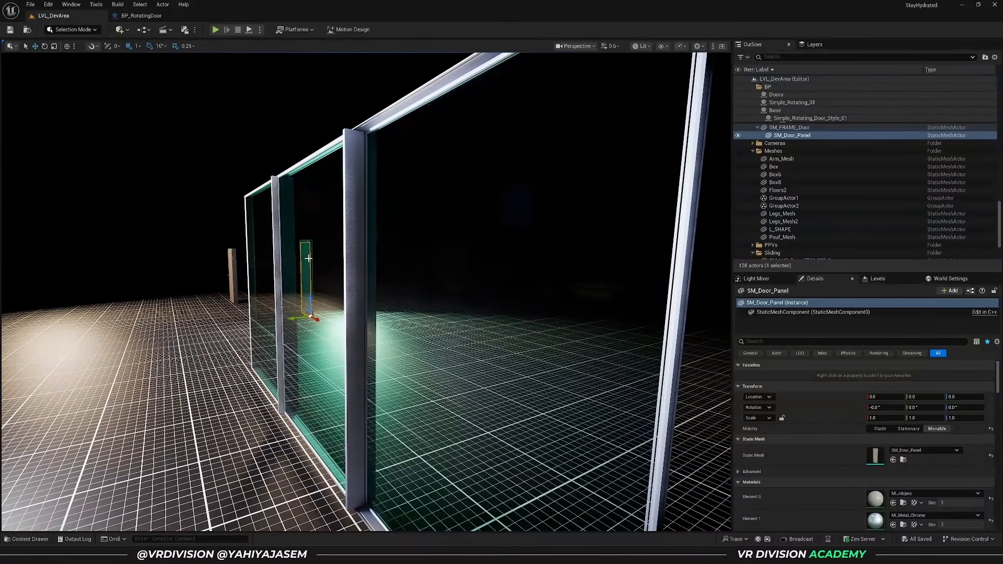
{"action": "right_click_drag", "start_coordinate": [301, 261], "coordinate": [305, 270]}
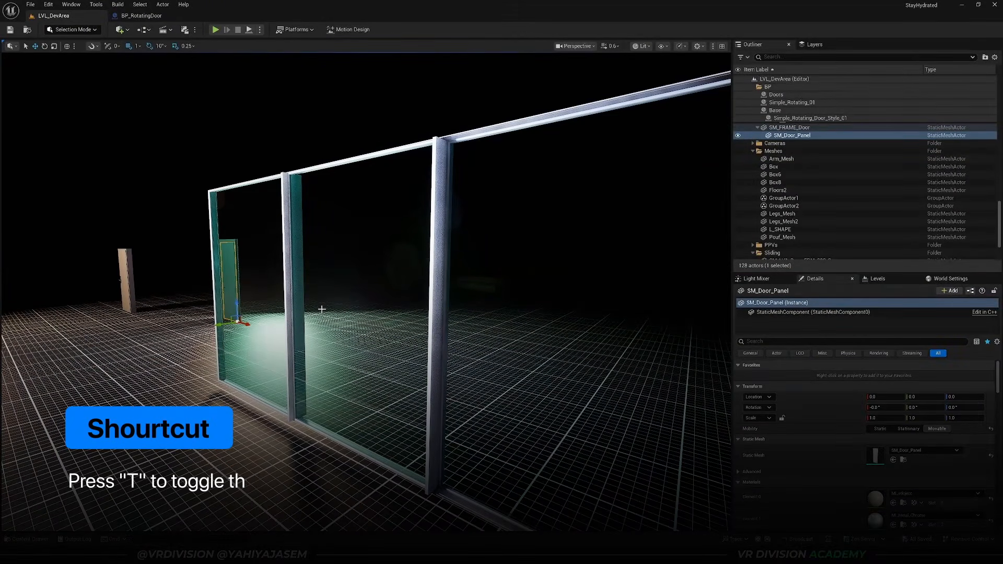
- Allow translucent objects to be selected and pick the glass doors SM_LV1_Door_GLS_002_2 and SM_LV1_Door_GLS_003_2 by their glass panes
{"action": "left_click", "coordinate": [324, 315]}
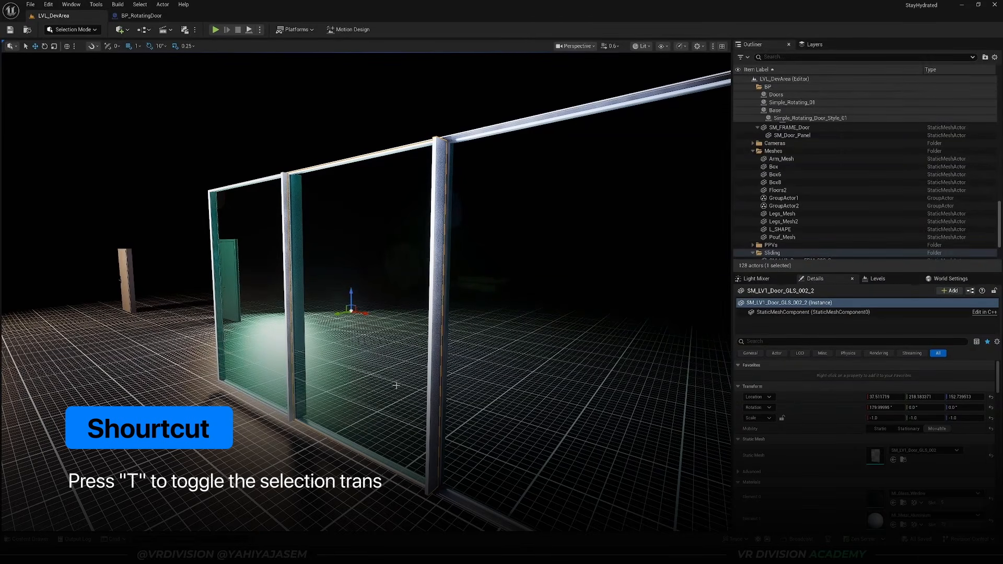
{"action": "right_click_drag", "start_coordinate": [396, 386], "coordinate": [480, 384]}
{"action": "left_click", "coordinate": [325, 341]}
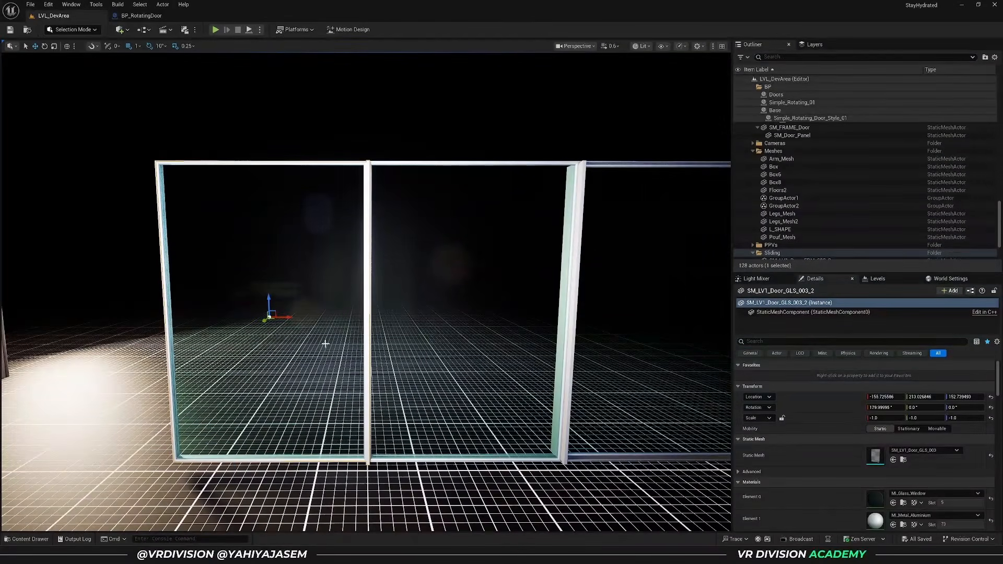
{"action": "right_click_drag", "start_coordinate": [326, 344], "coordinate": [397, 316]}
{"action": "left_click", "coordinate": [315, 314]}
{"action": "right_click_drag", "start_coordinate": [424, 354], "coordinate": [428, 354]}
{"action": "left_click", "coordinate": [320, 209]}
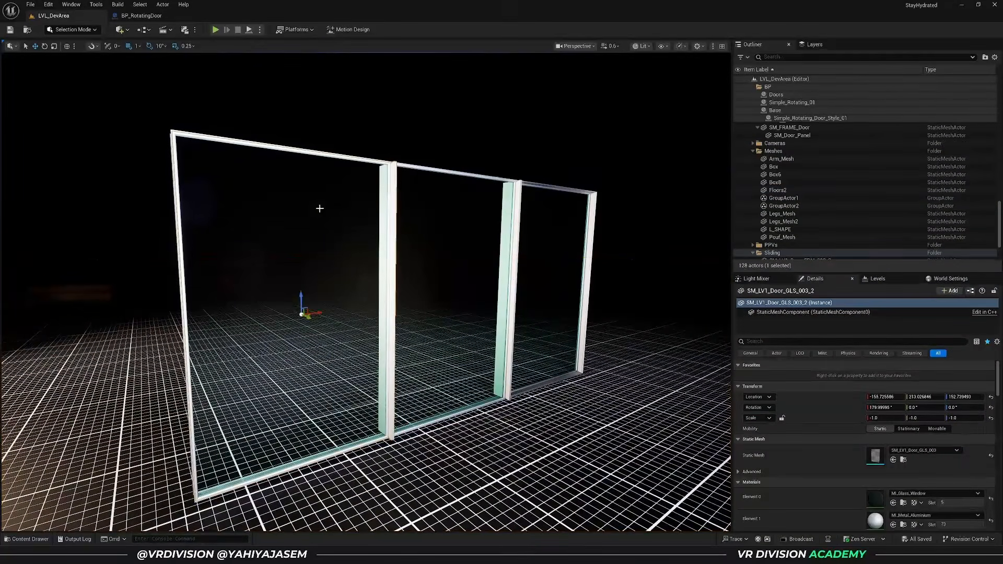